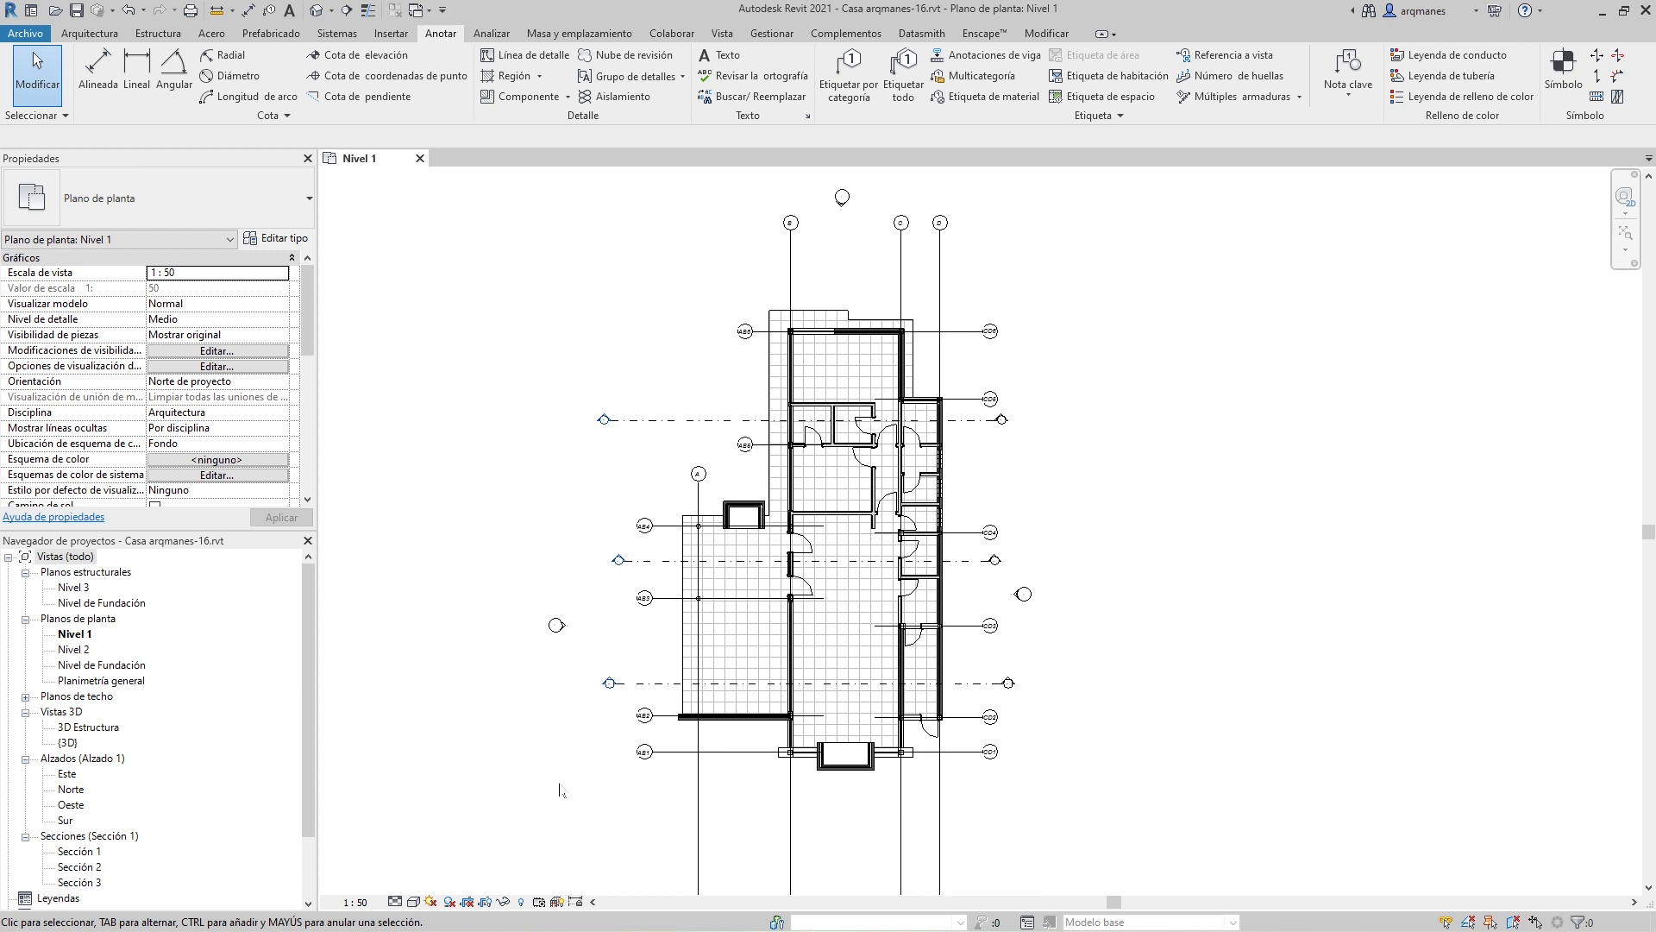
click(96, 65)
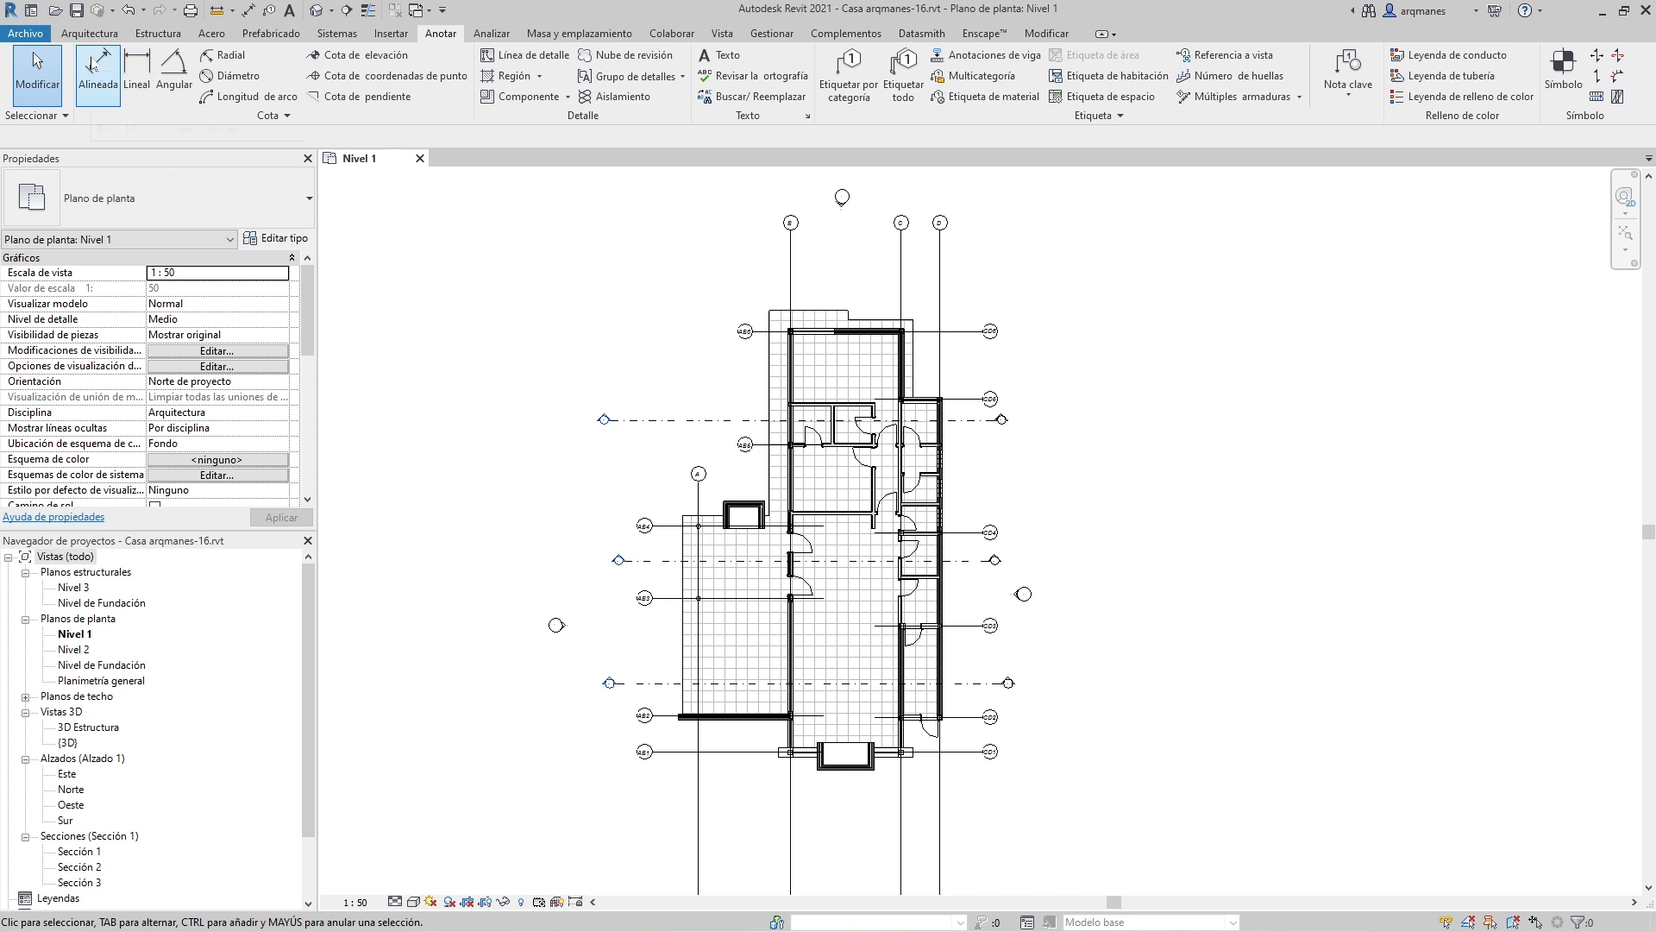
click(92, 66)
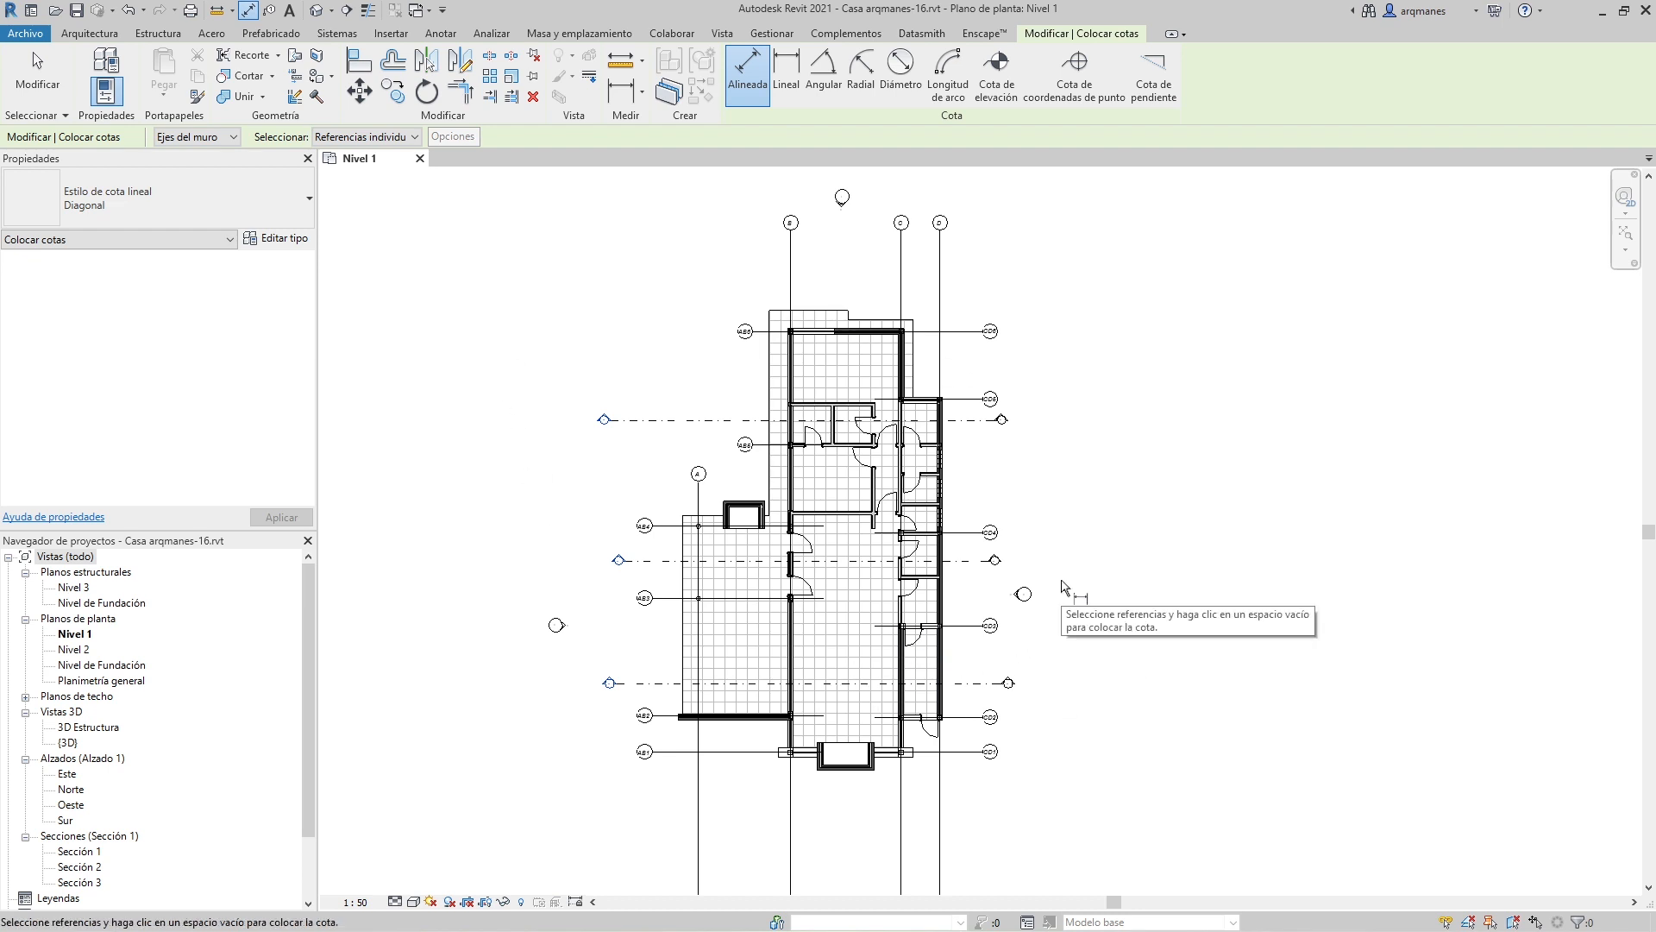
scroll(794, 578, up, 5)
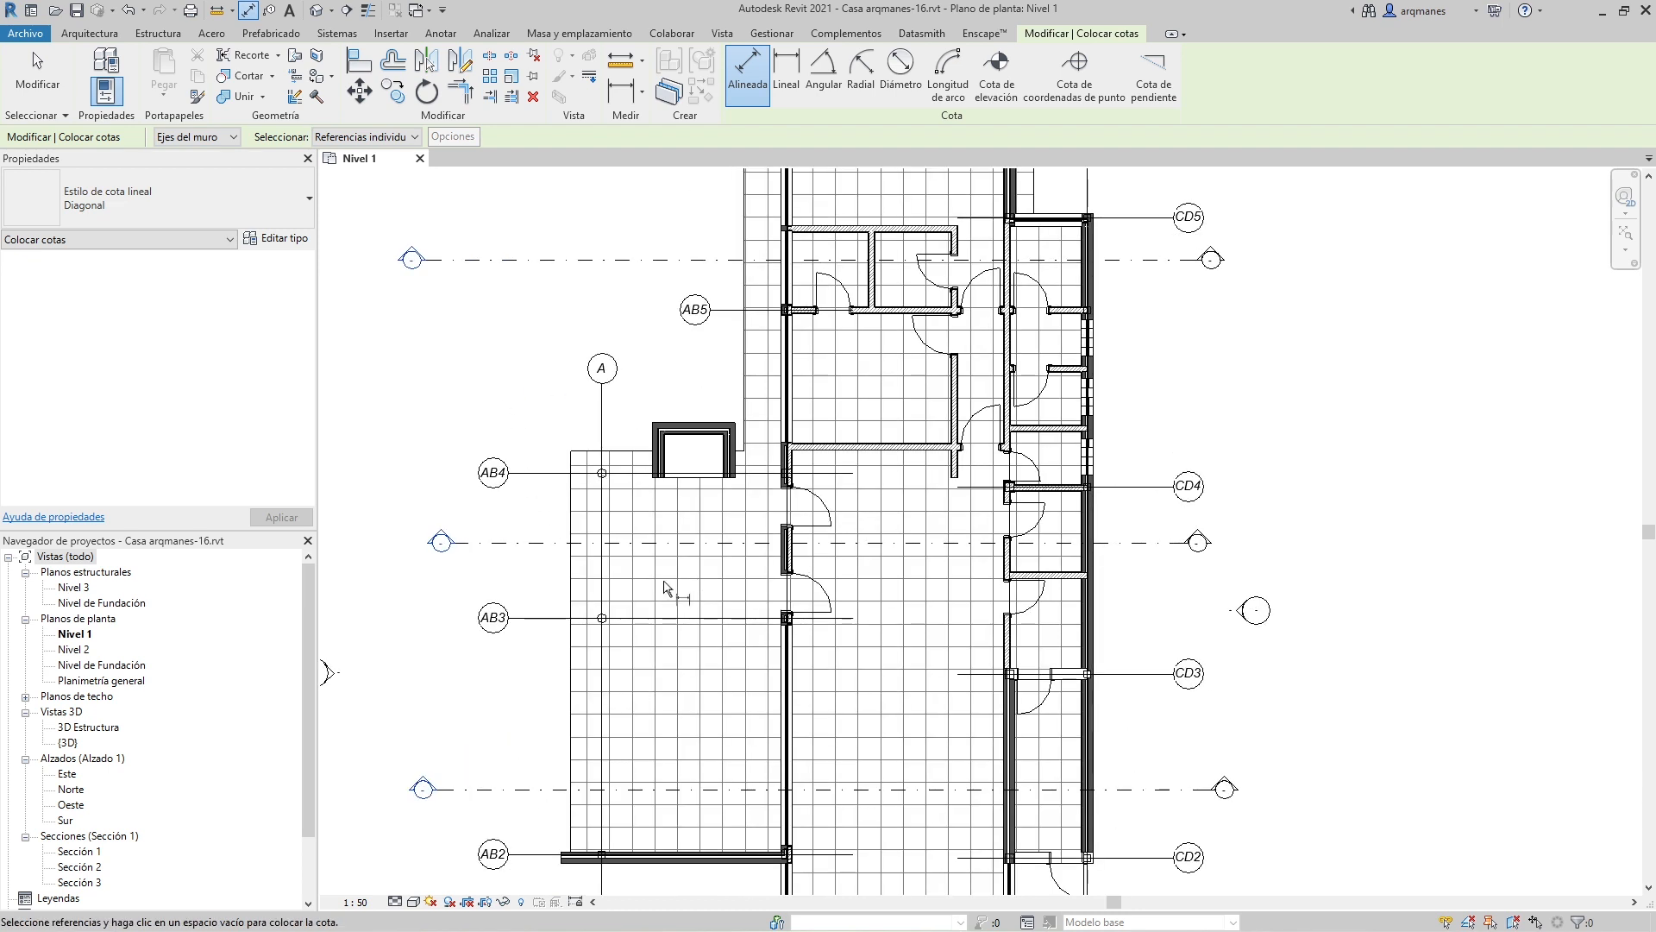
scroll(661, 537, down, 3)
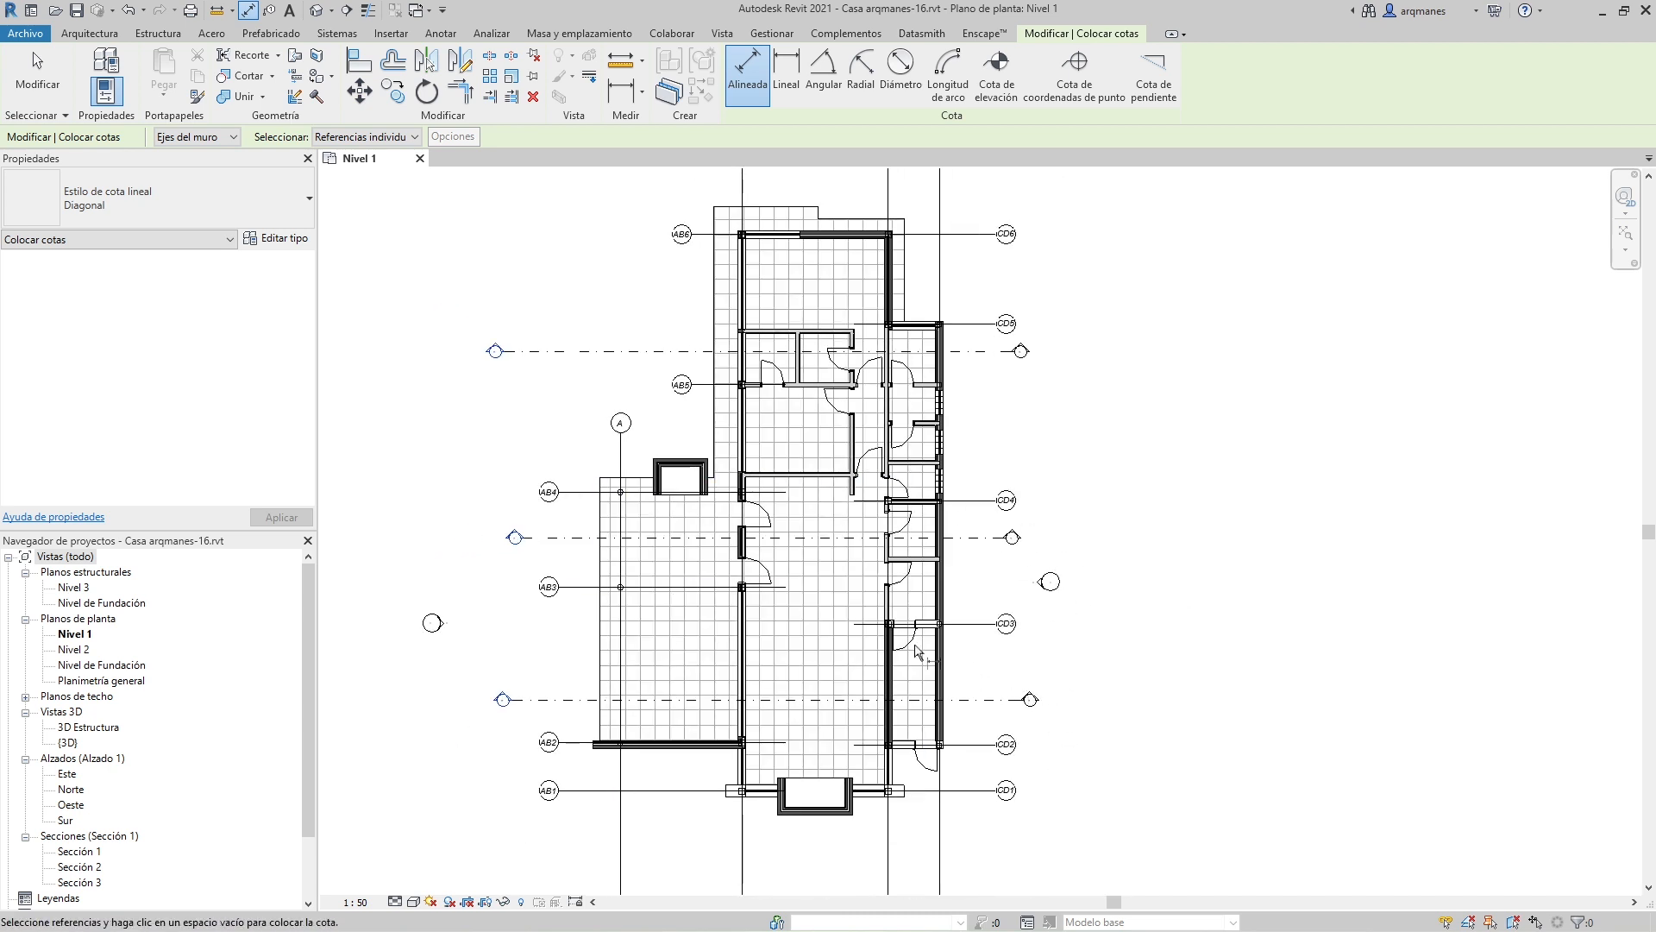
key(Escape)
key(Escape)
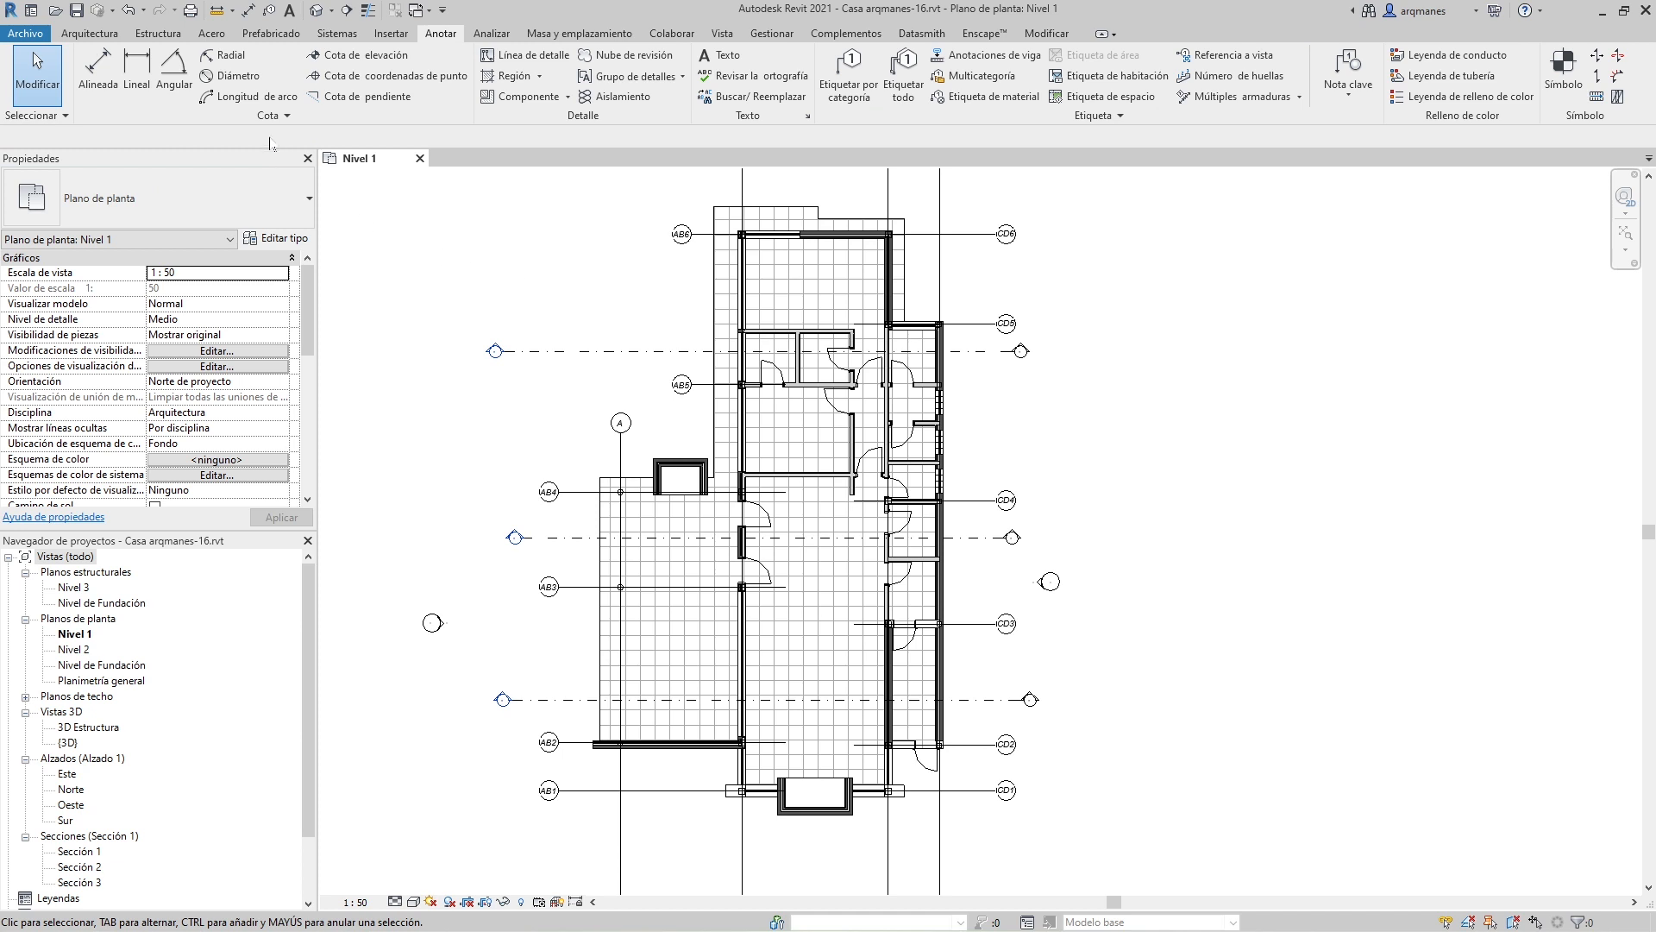
Step: Draw two separate parallel 25 cm basic walls at 45° beside the house plan, about 4.7 m and 5.8 m long
key(w)
key(a)
click(381, 349)
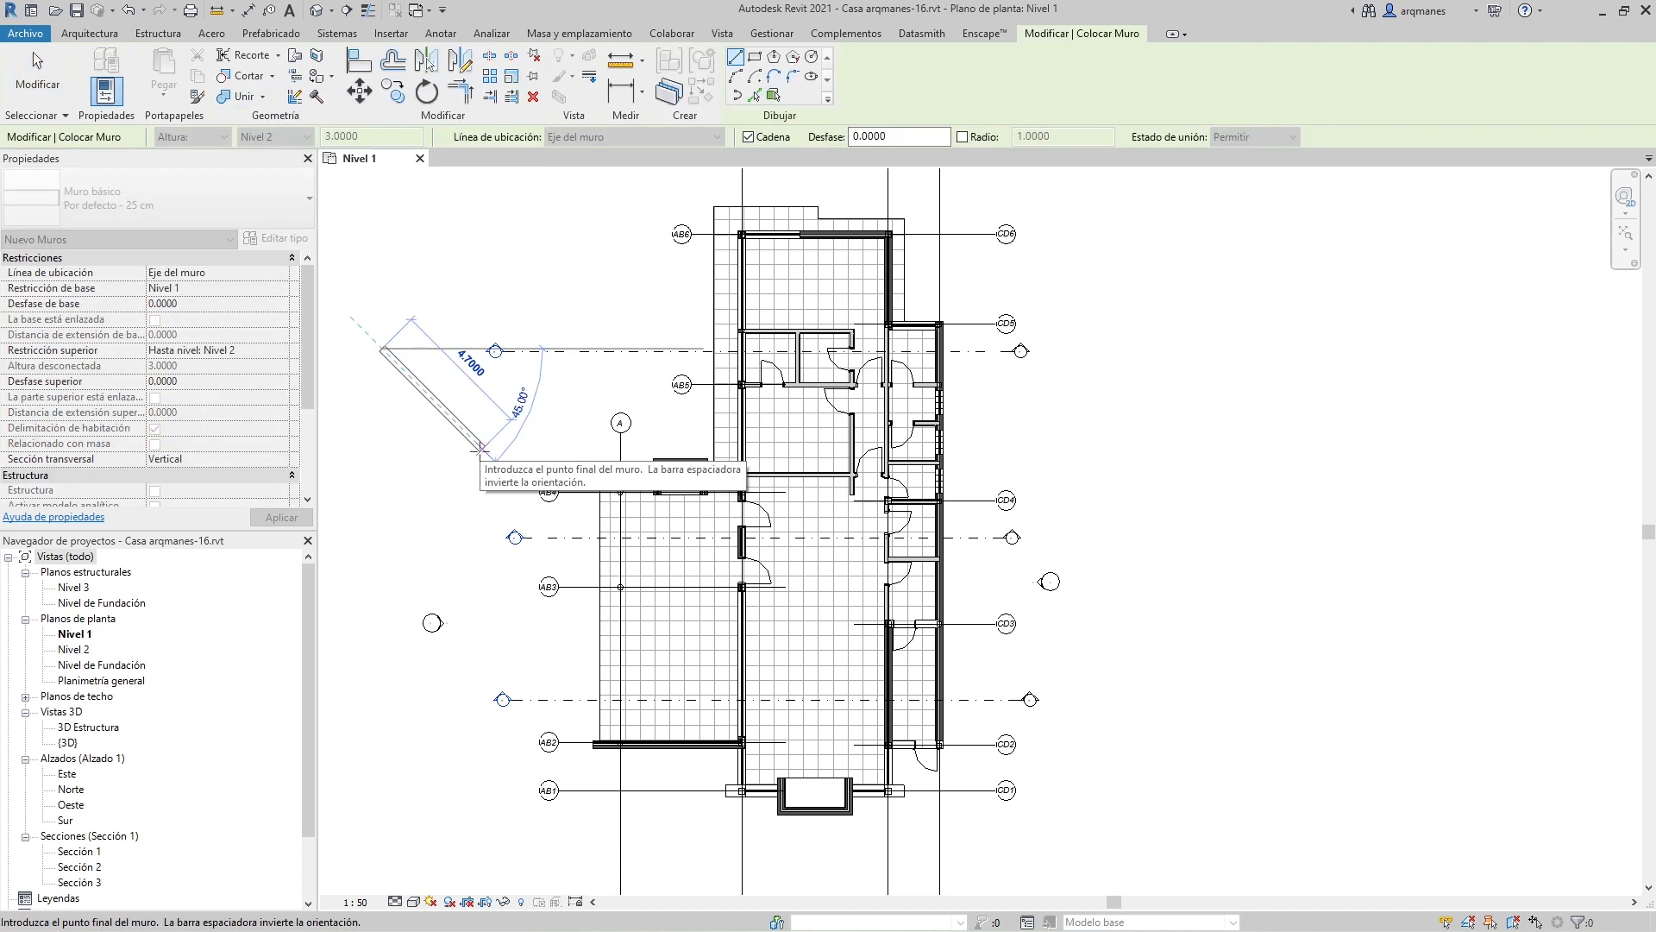
click(479, 450)
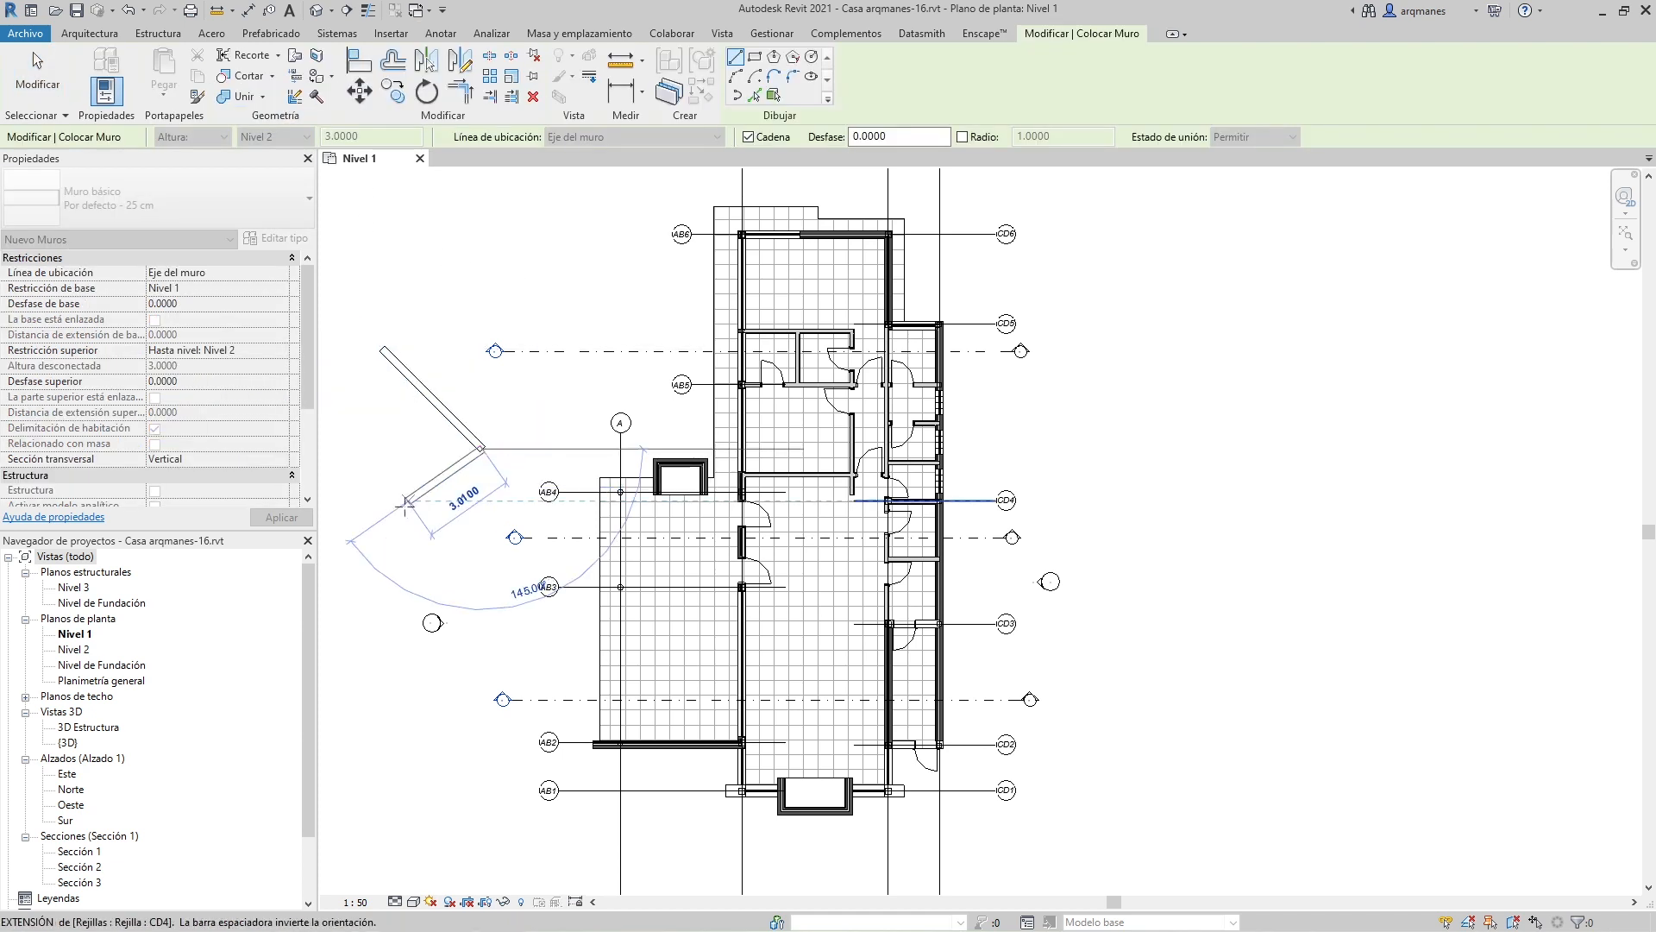
key(Escape)
click(458, 204)
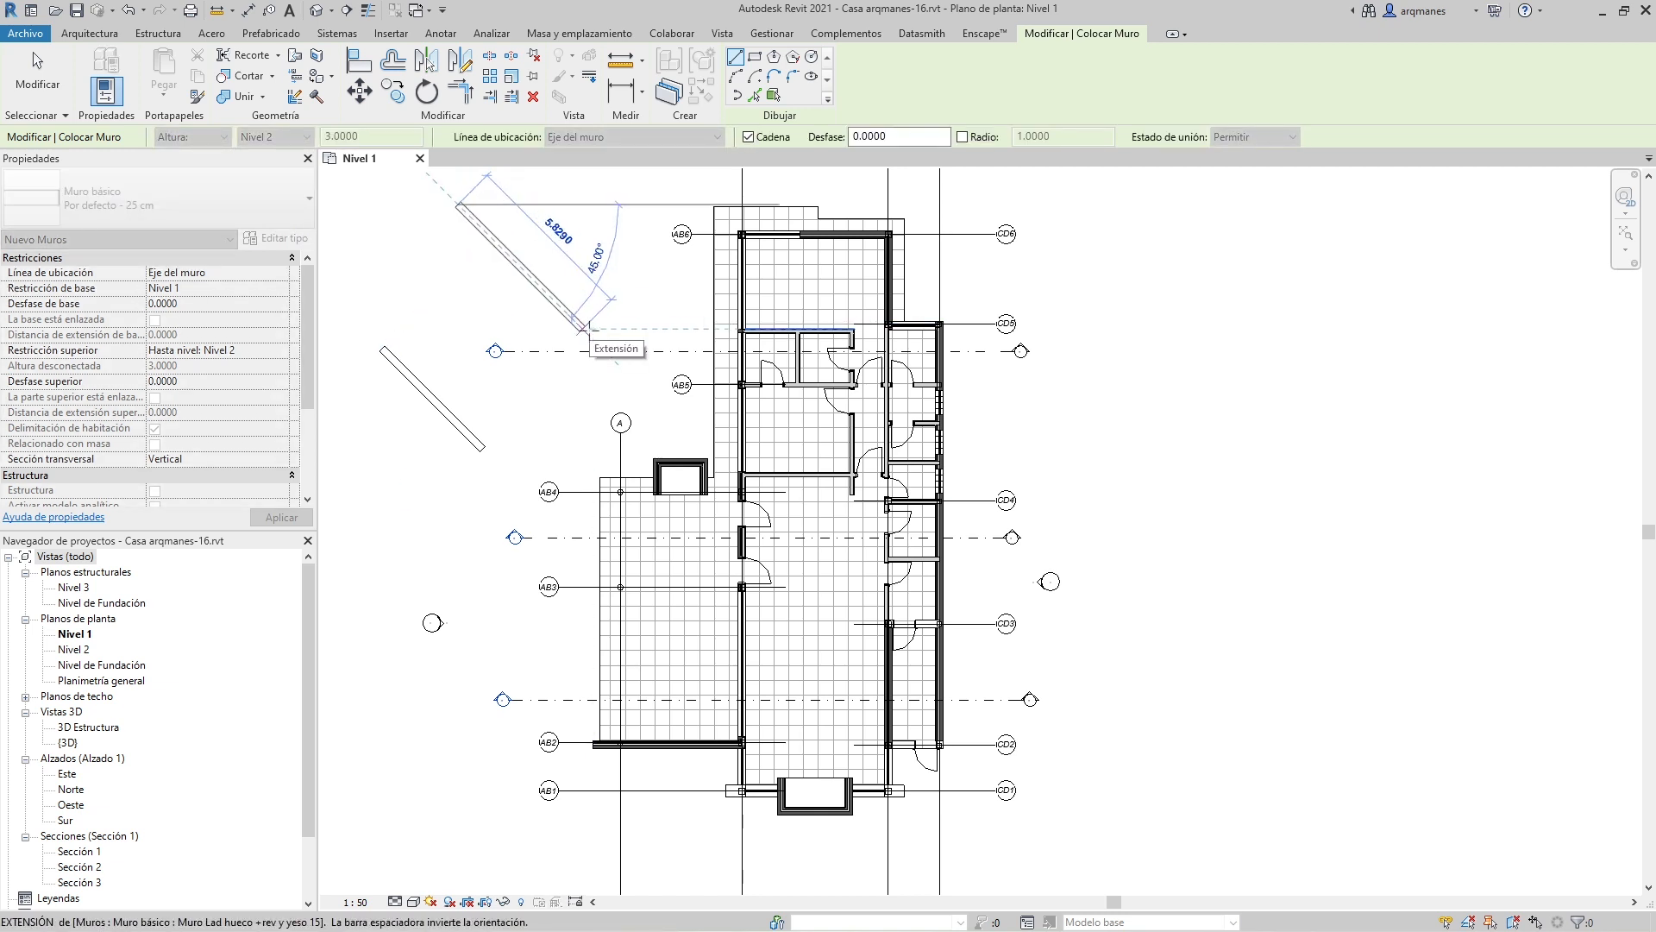
click(583, 329)
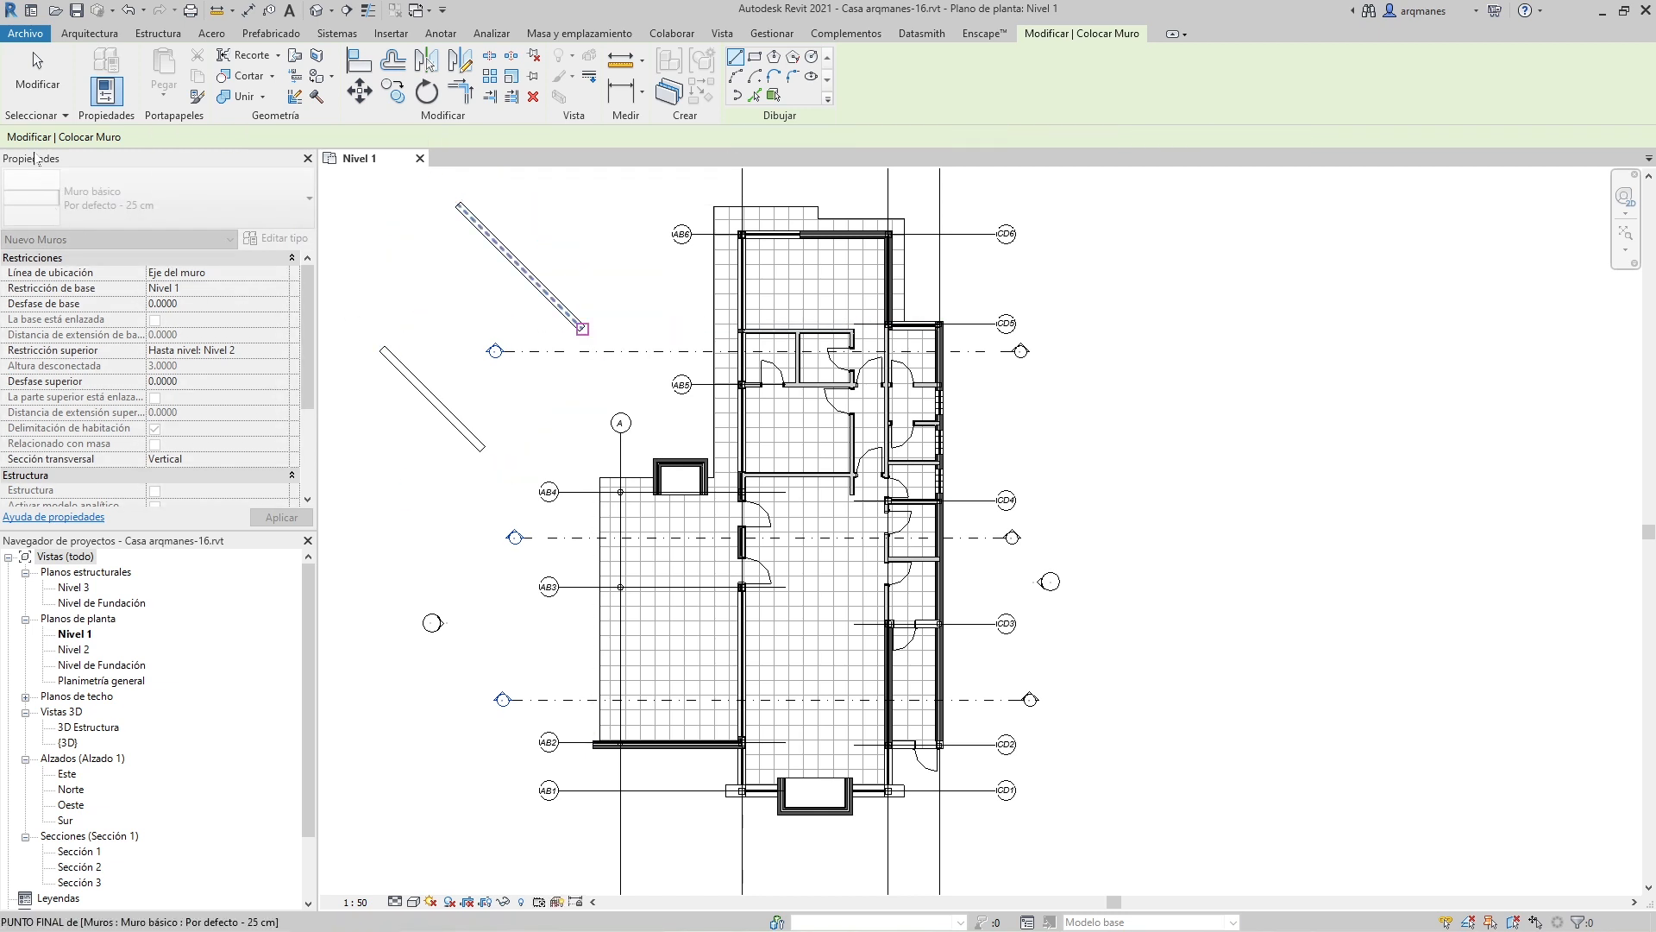
click(37, 78)
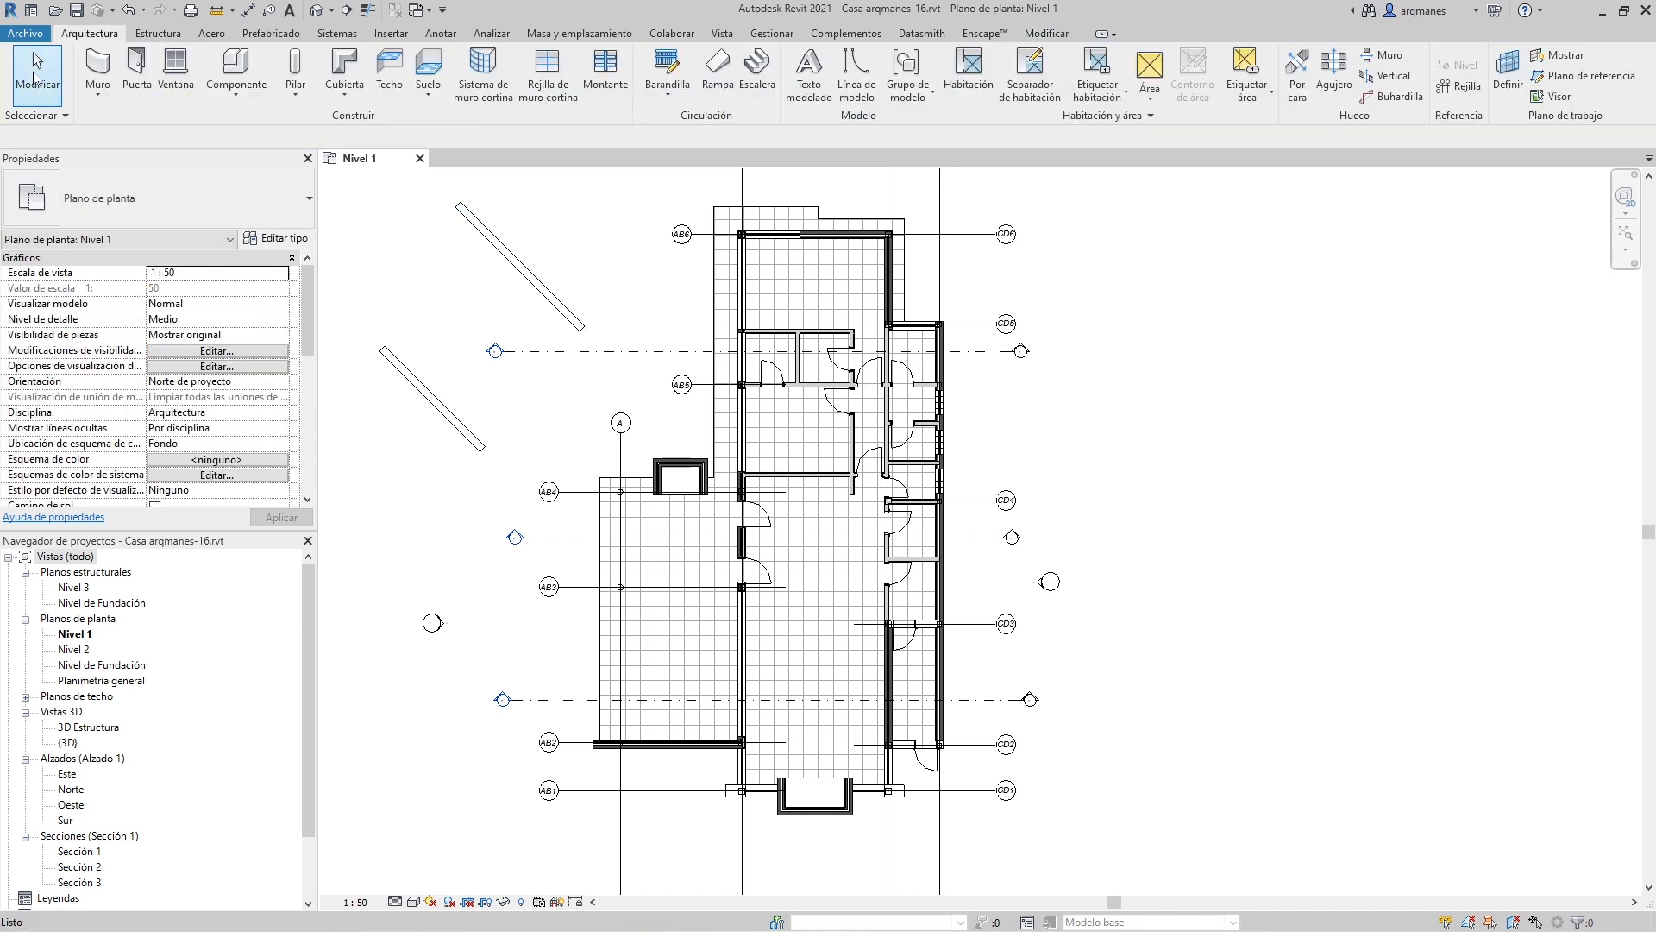
Step: Place an aligned dimension between the centrelines of the two diagonal walls, using individual references
click(249, 12)
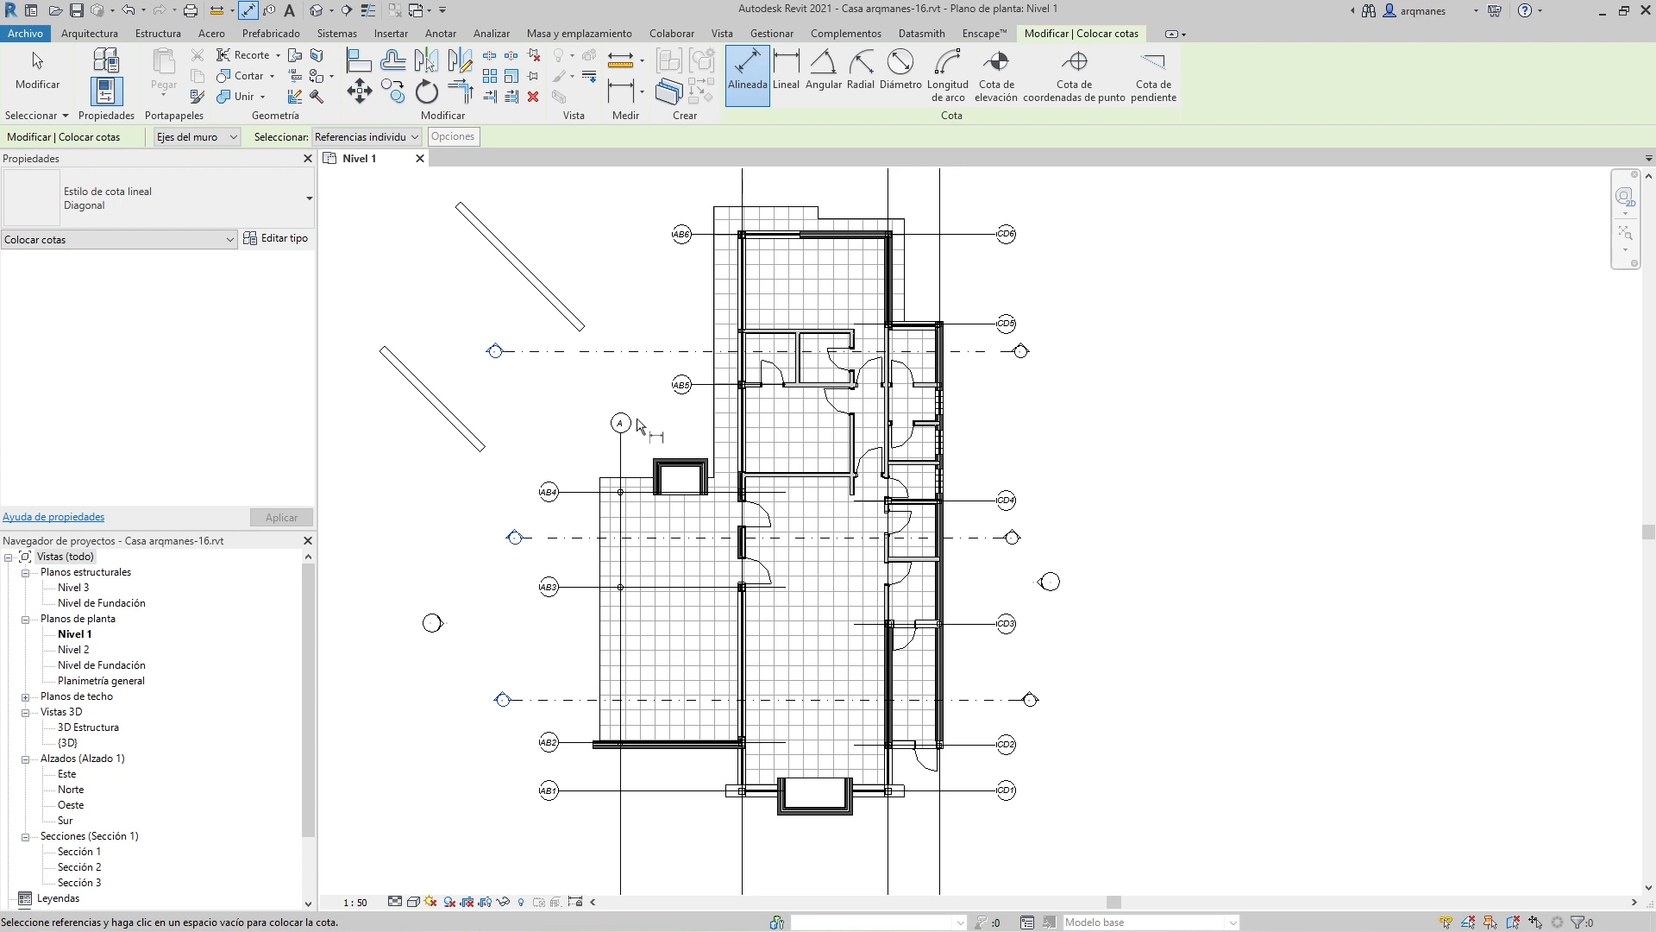
scroll(402, 240, up, 3)
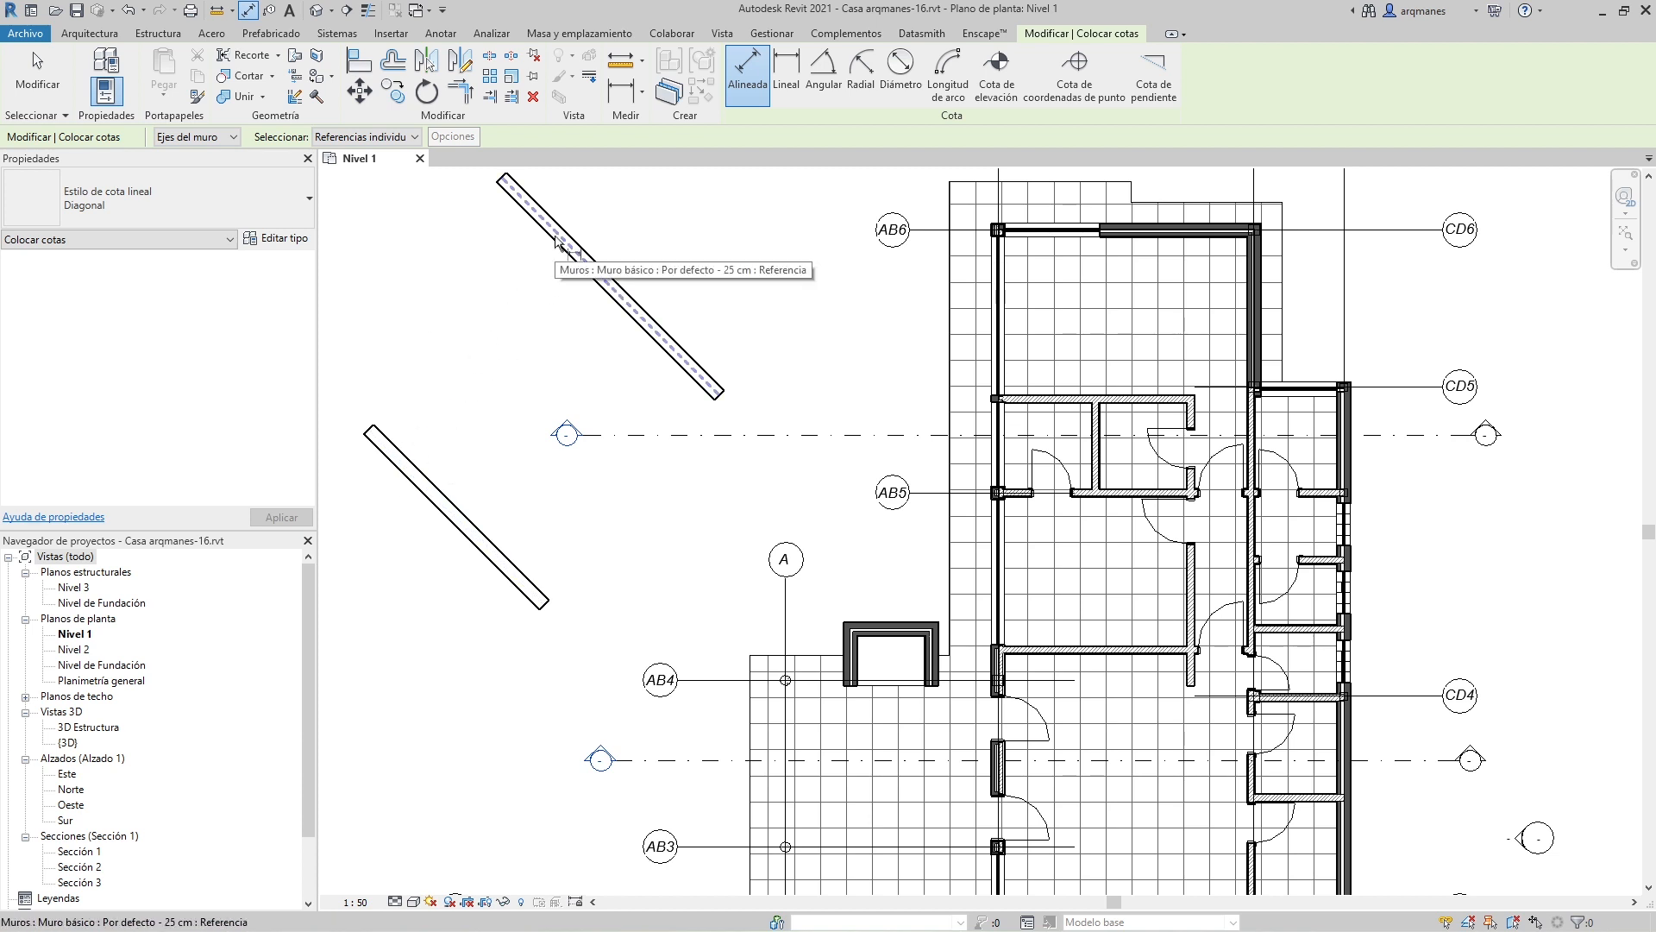
click(399, 471)
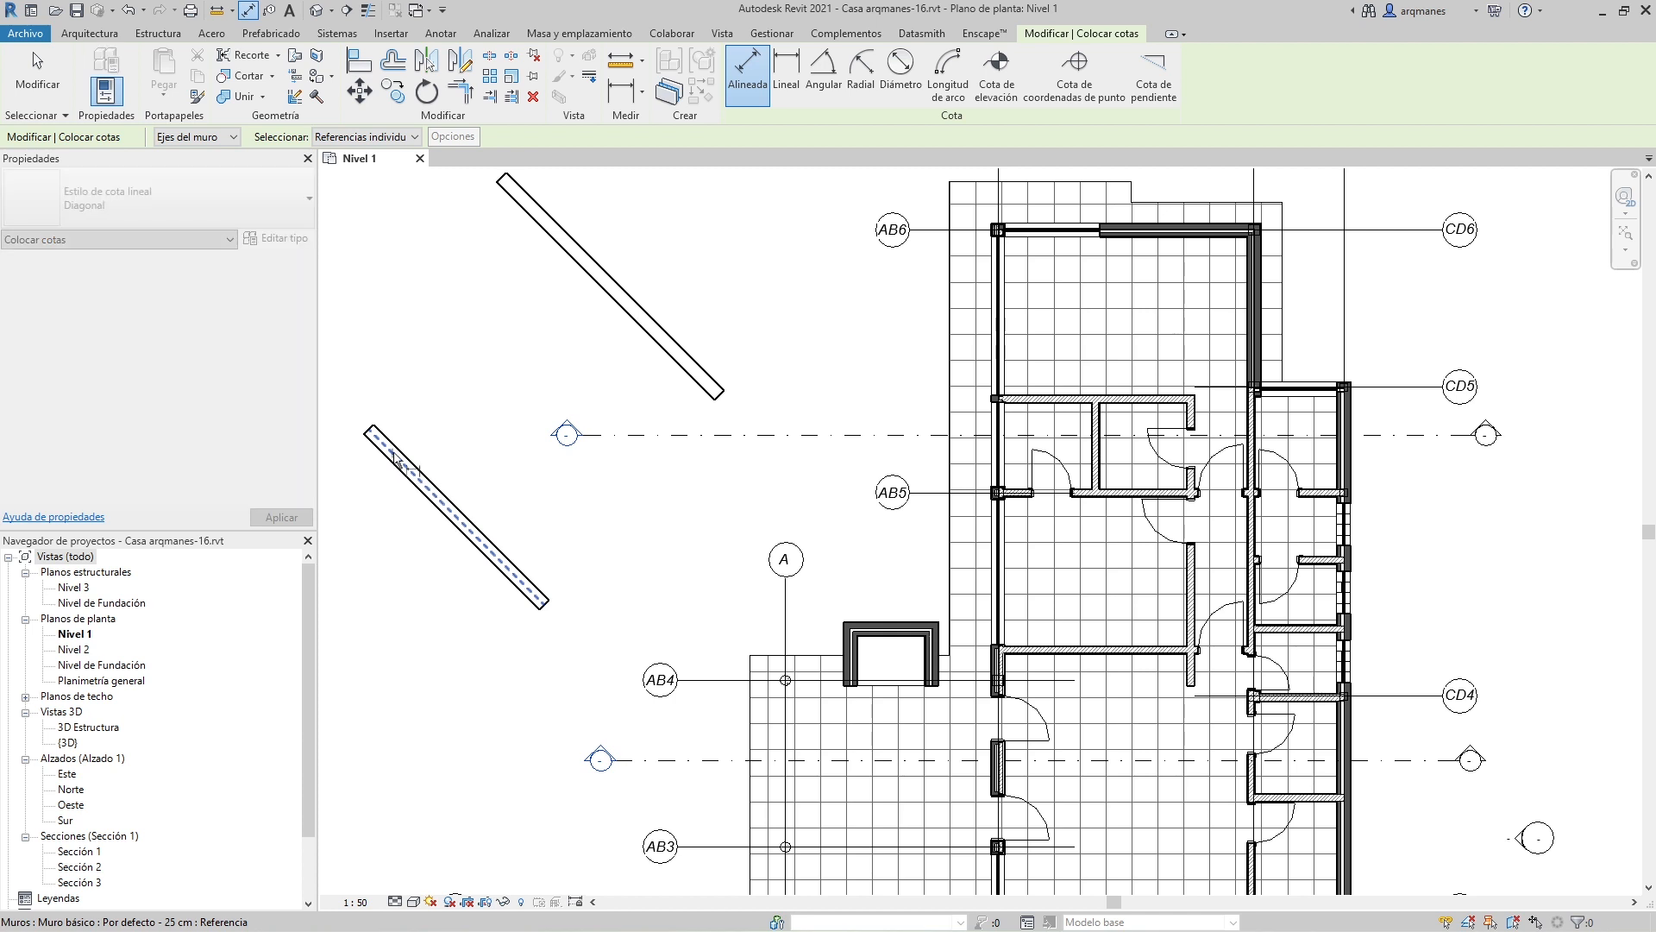
click(562, 258)
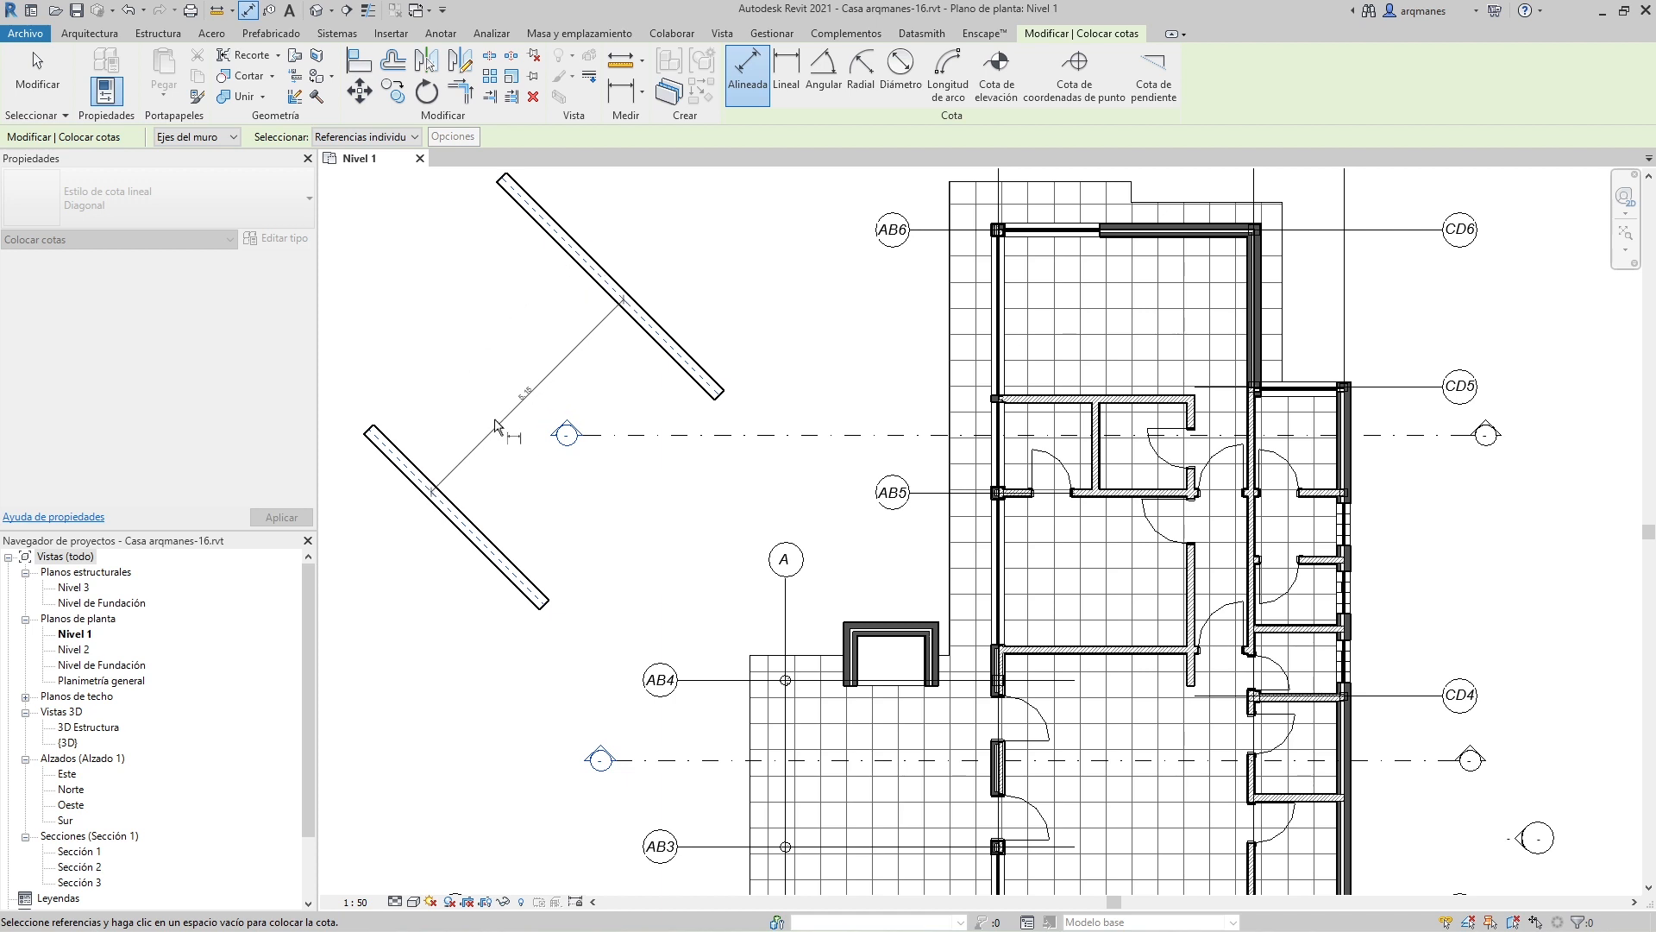
click(453, 385)
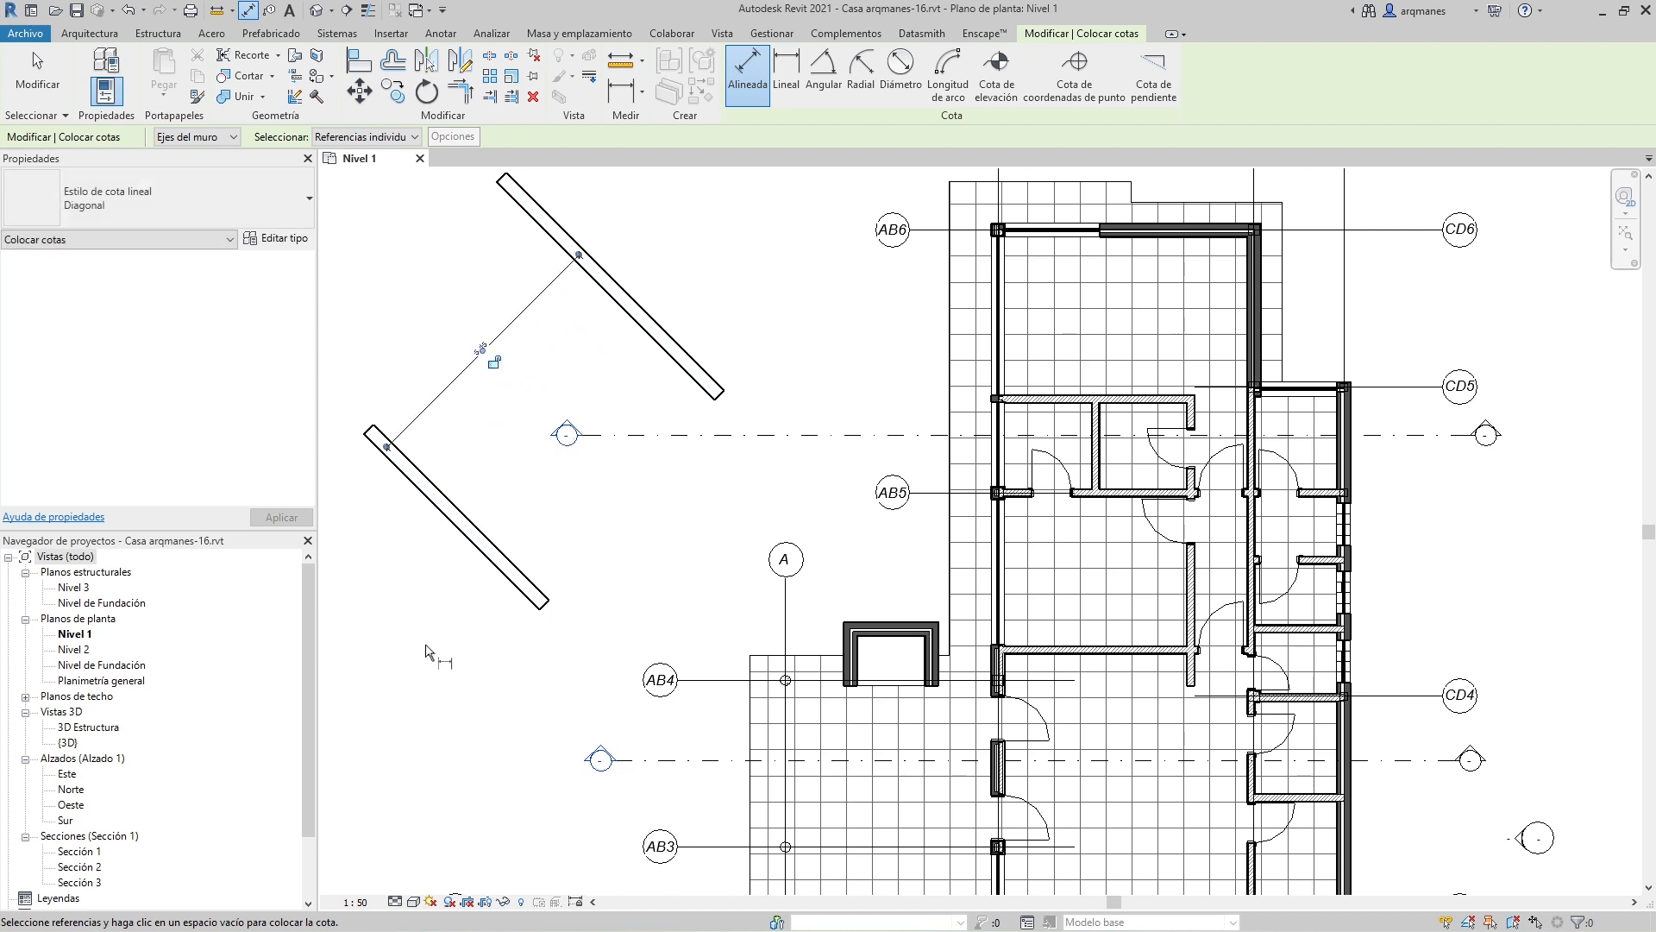
Step: Dimension the thickness of the shorter diagonal wall between its two faces, placing the dimension just beyond its lower end
scroll(533, 601, up, 2)
scroll(533, 601, up, 4)
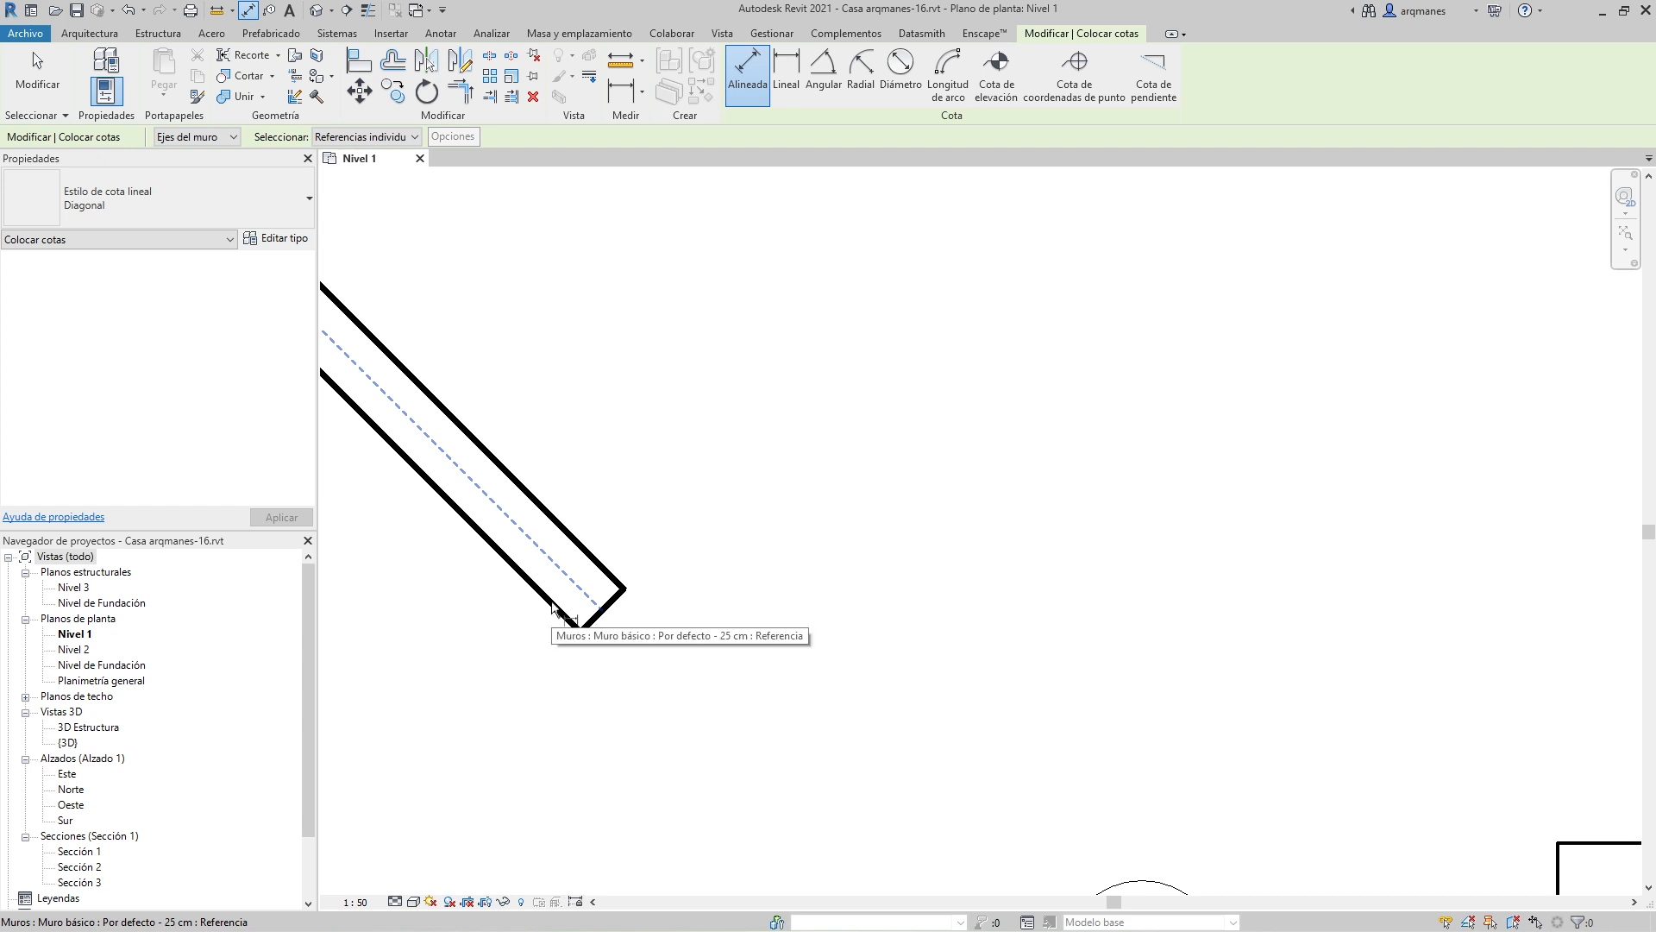
key(Tab)
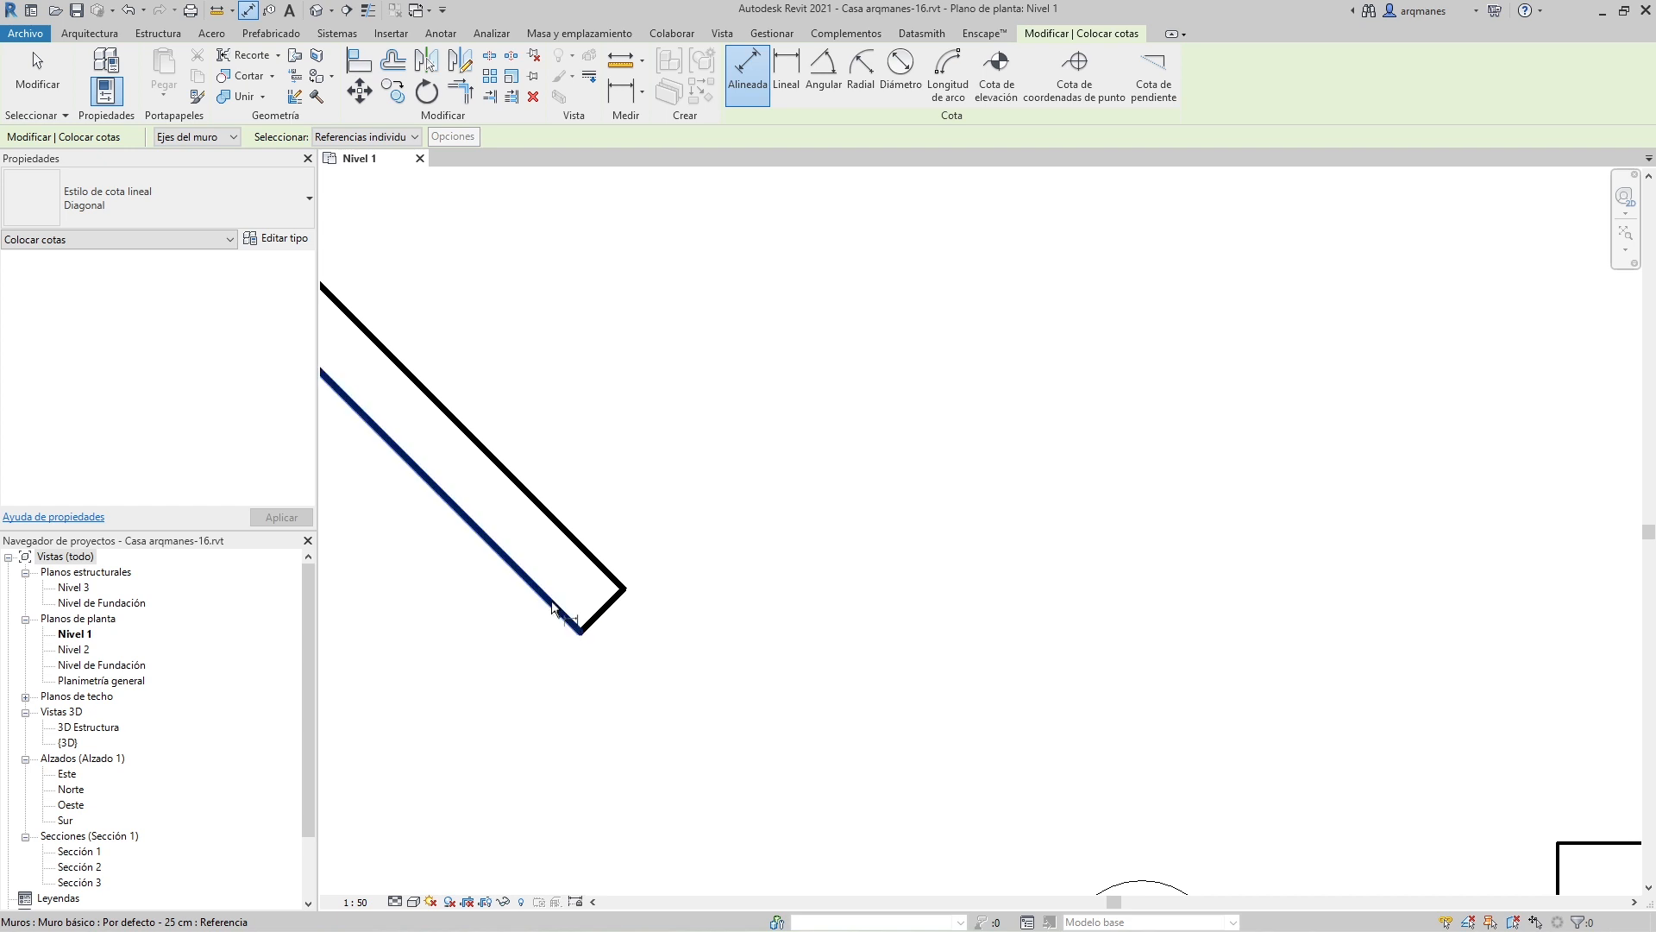
click(552, 606)
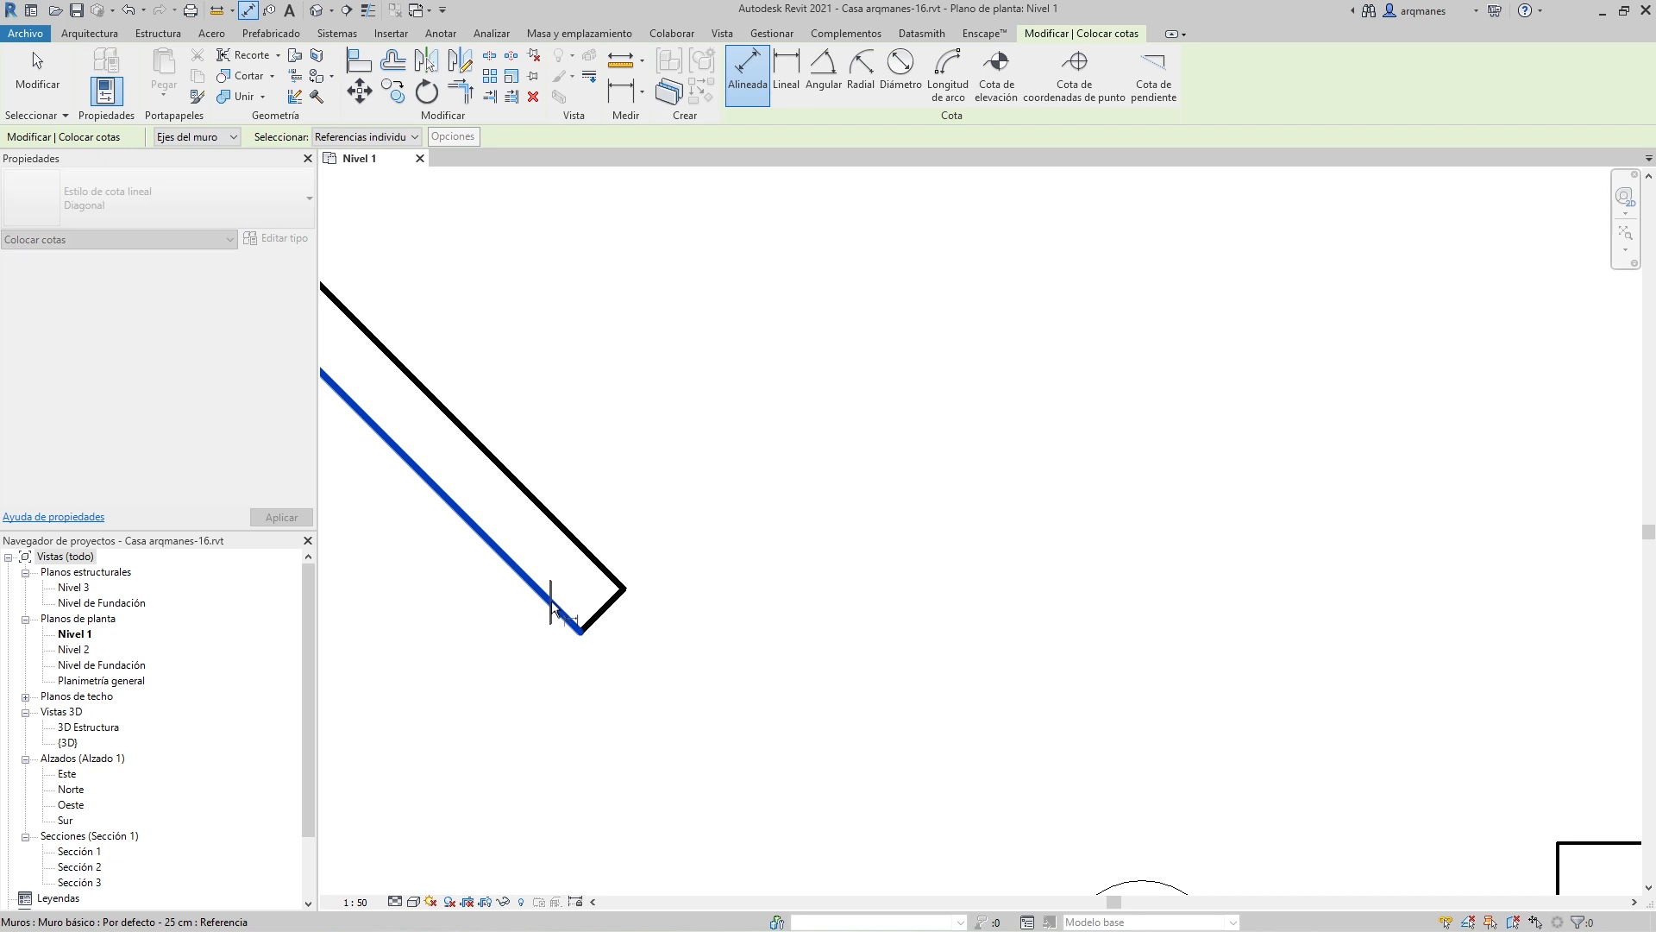
key(Tab)
click(606, 573)
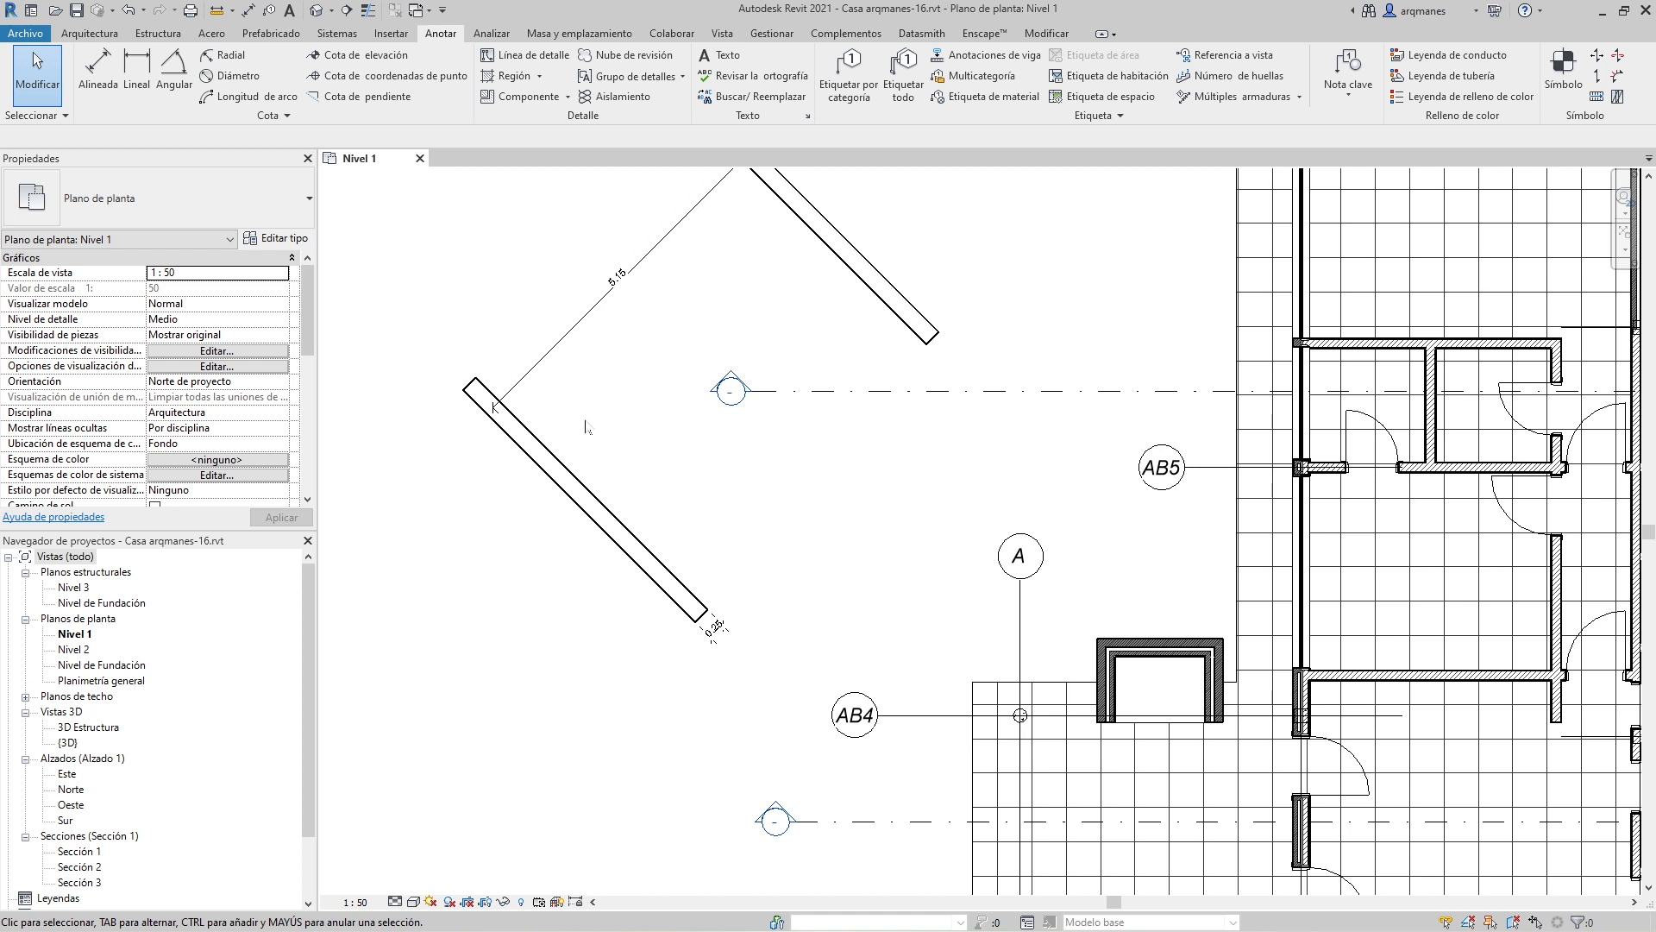
Step: Delete the thickness dimension at the lower end of the shorter diagonal wall
scroll(704, 645, up, 3)
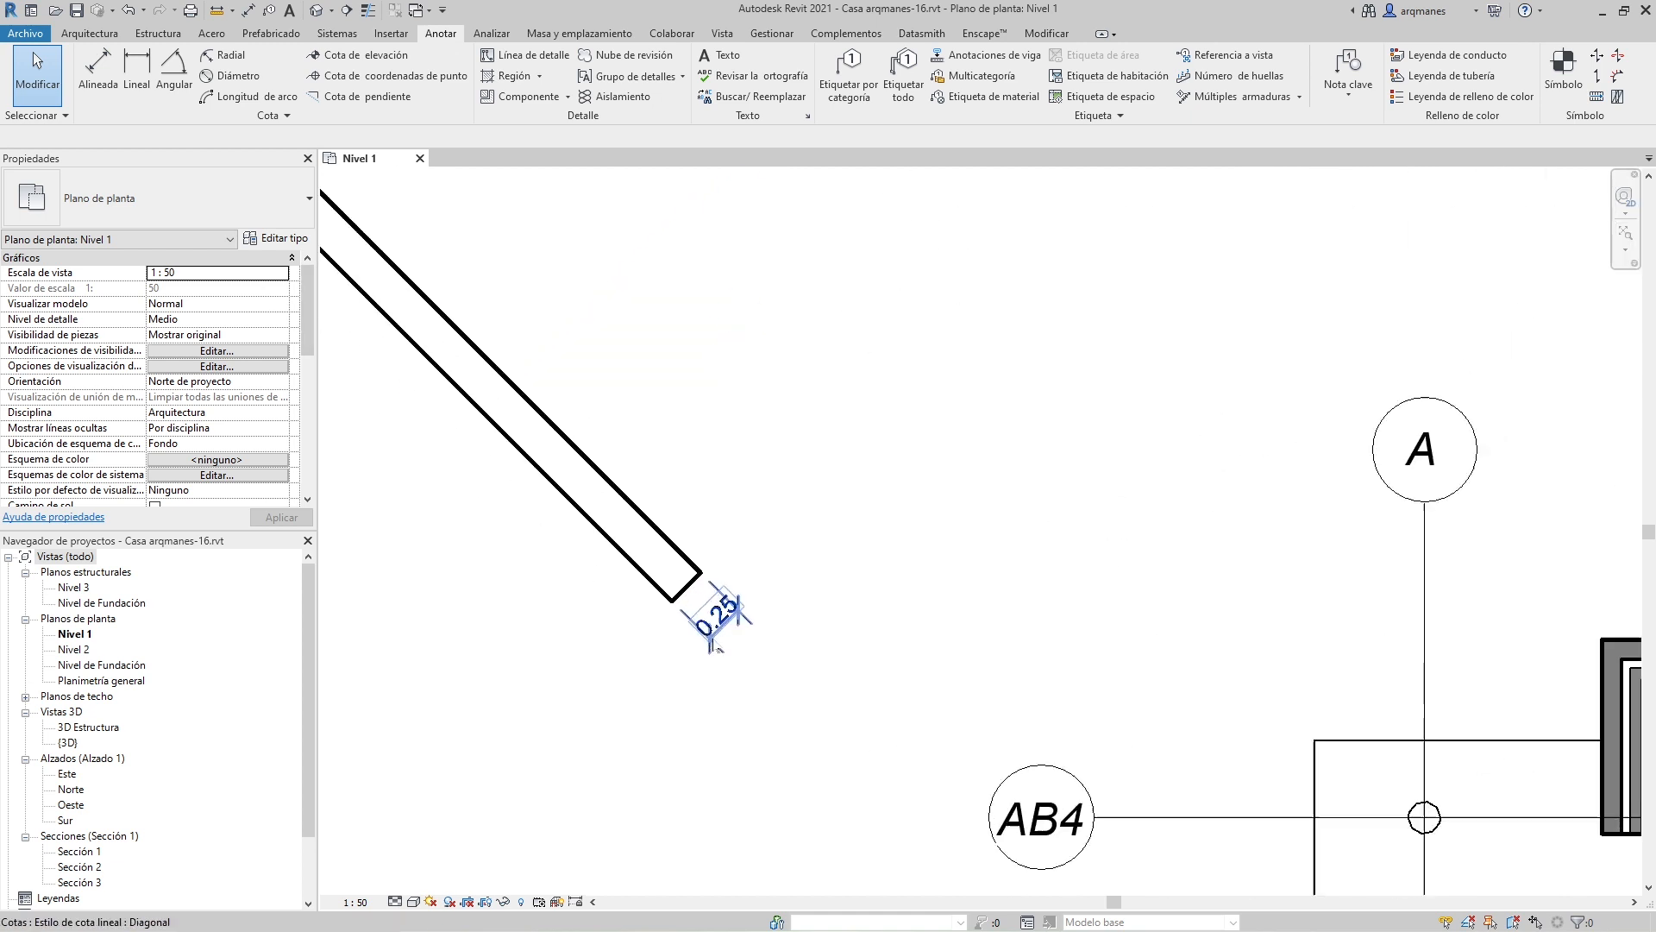
scroll(702, 623, up, 3)
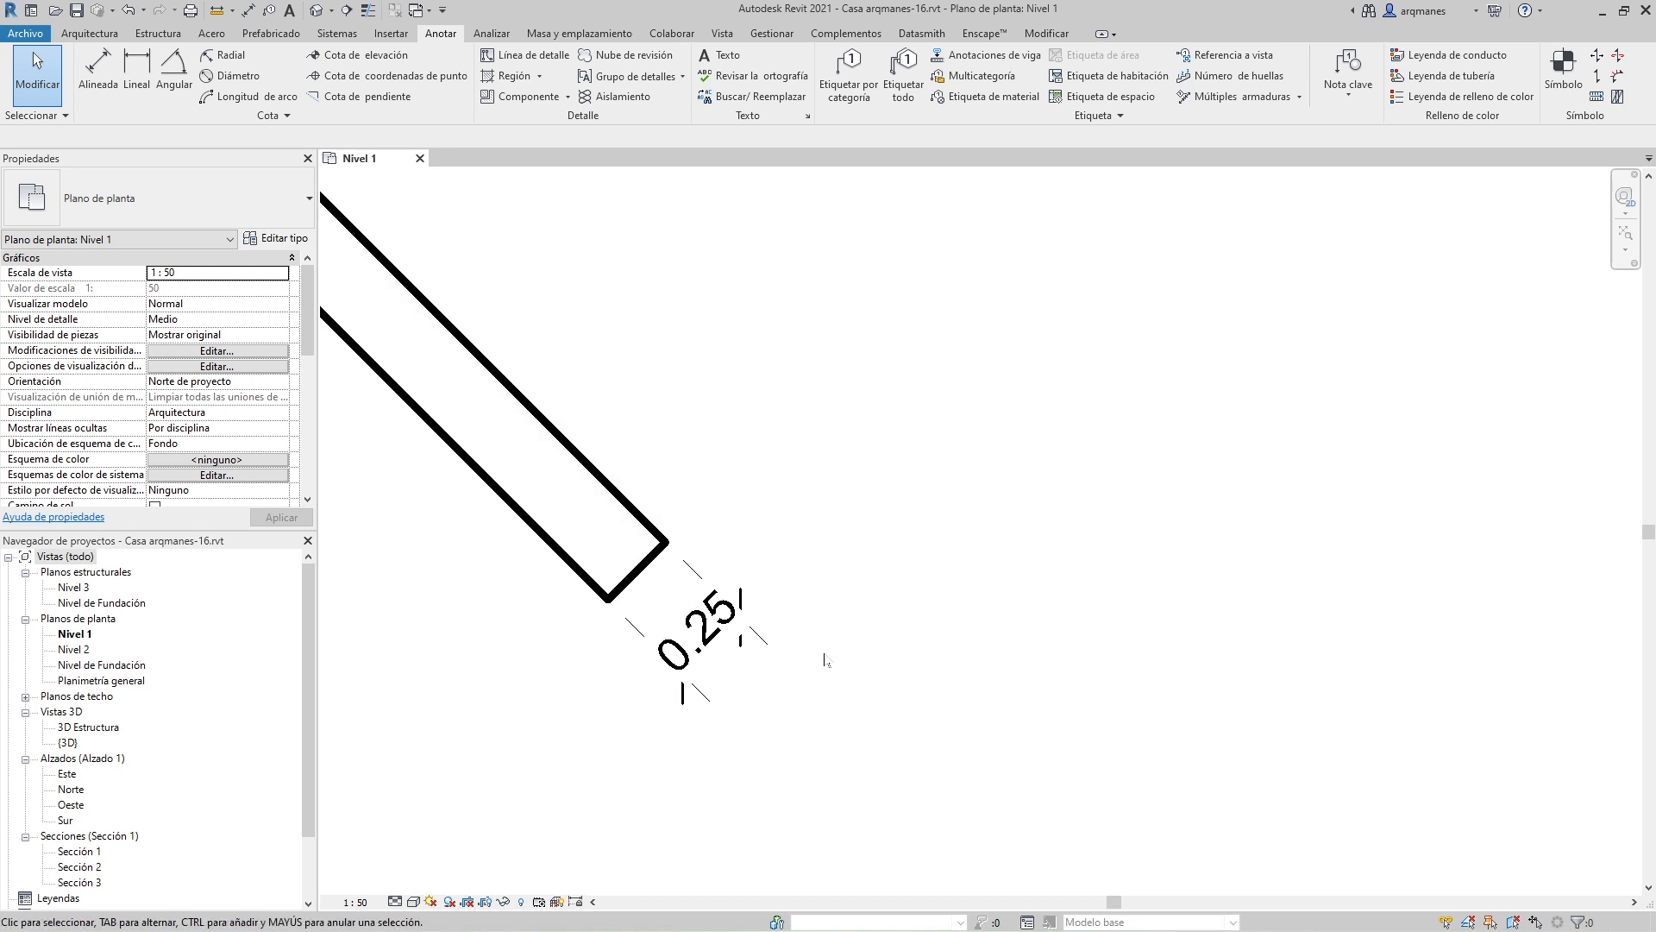
click(713, 633)
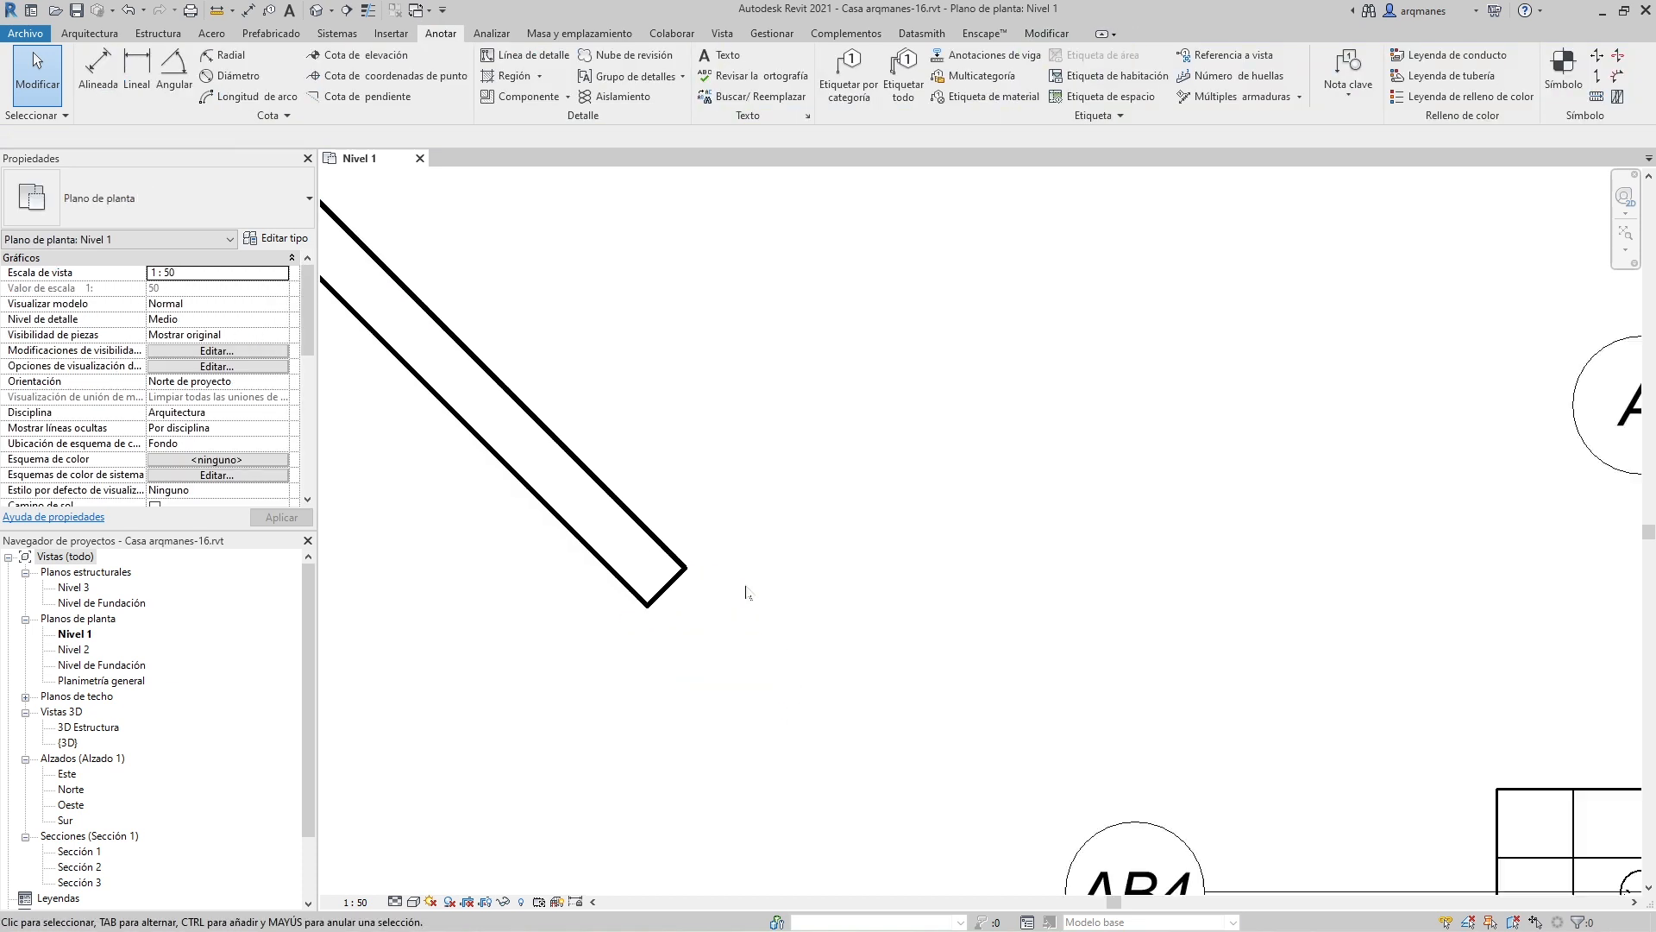
Step: Start an aligned dimension with selection set to Muros enteros and pick both faces of the shorter diagonal wall as references
click(99, 74)
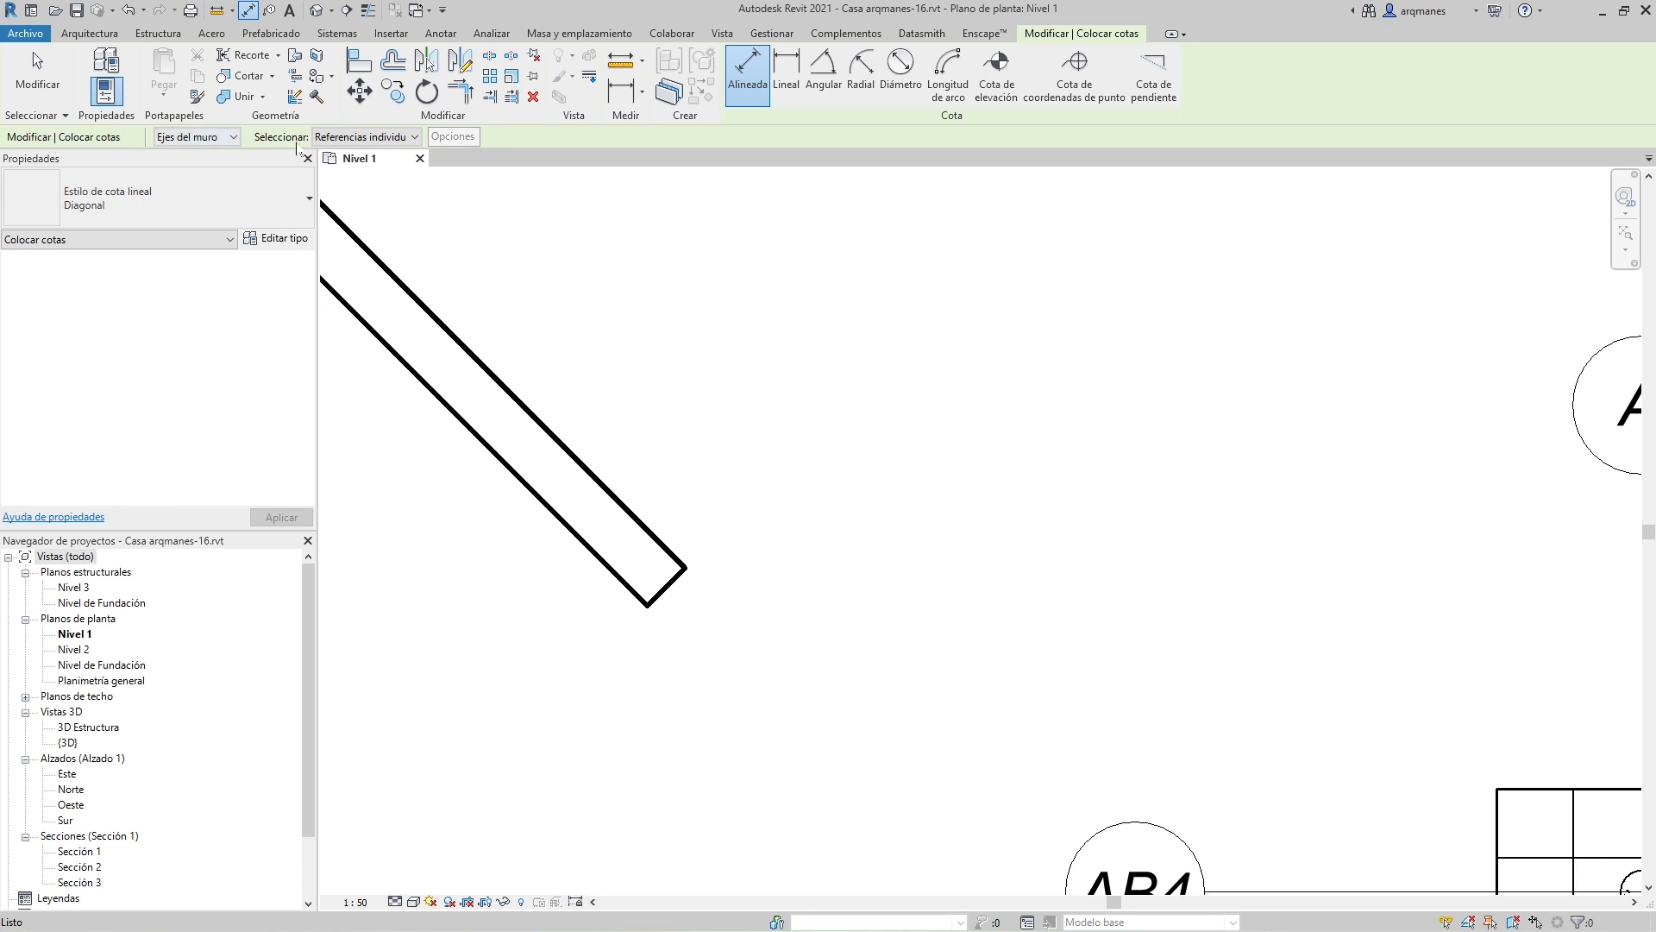
click(415, 137)
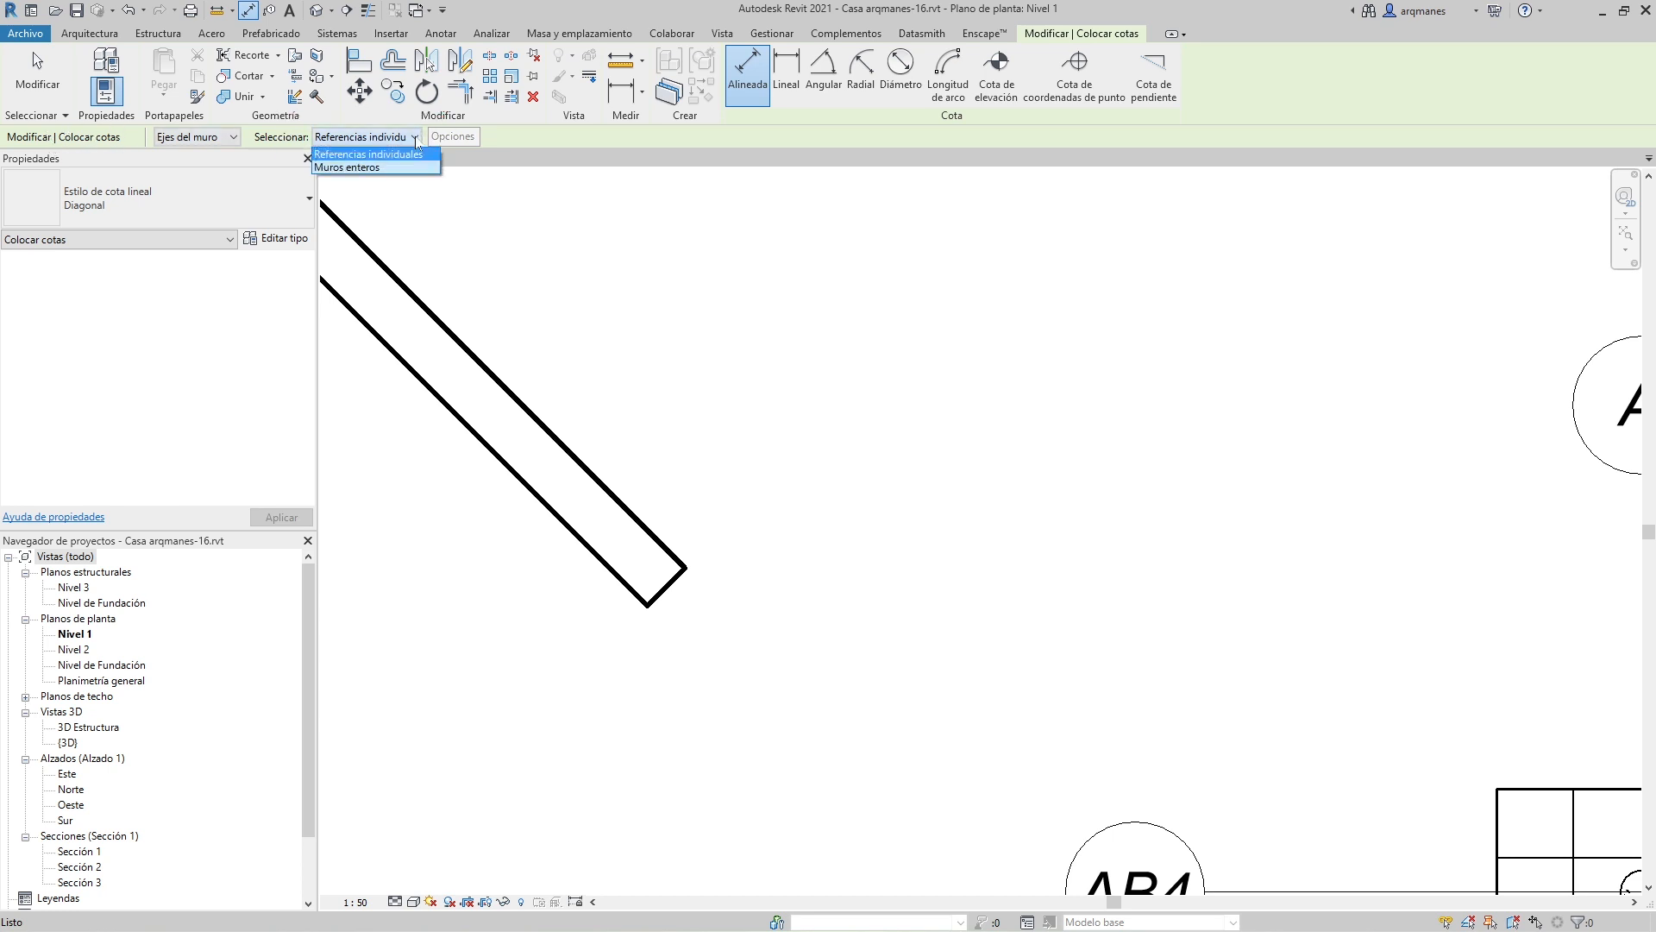
click(379, 167)
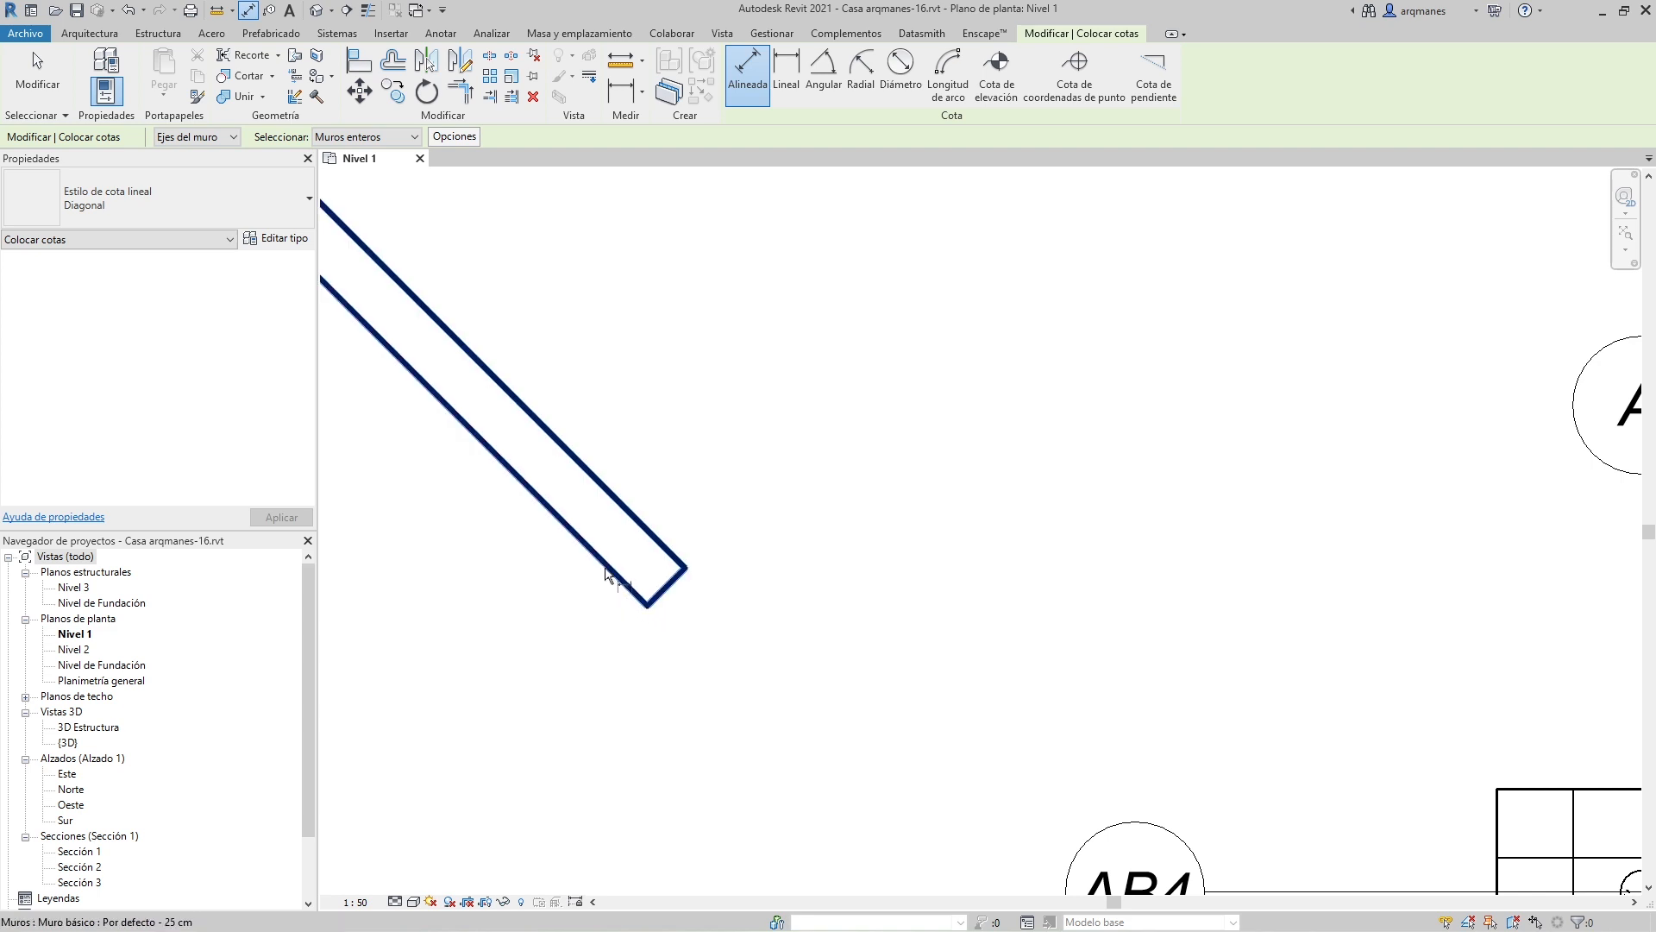
key(Tab)
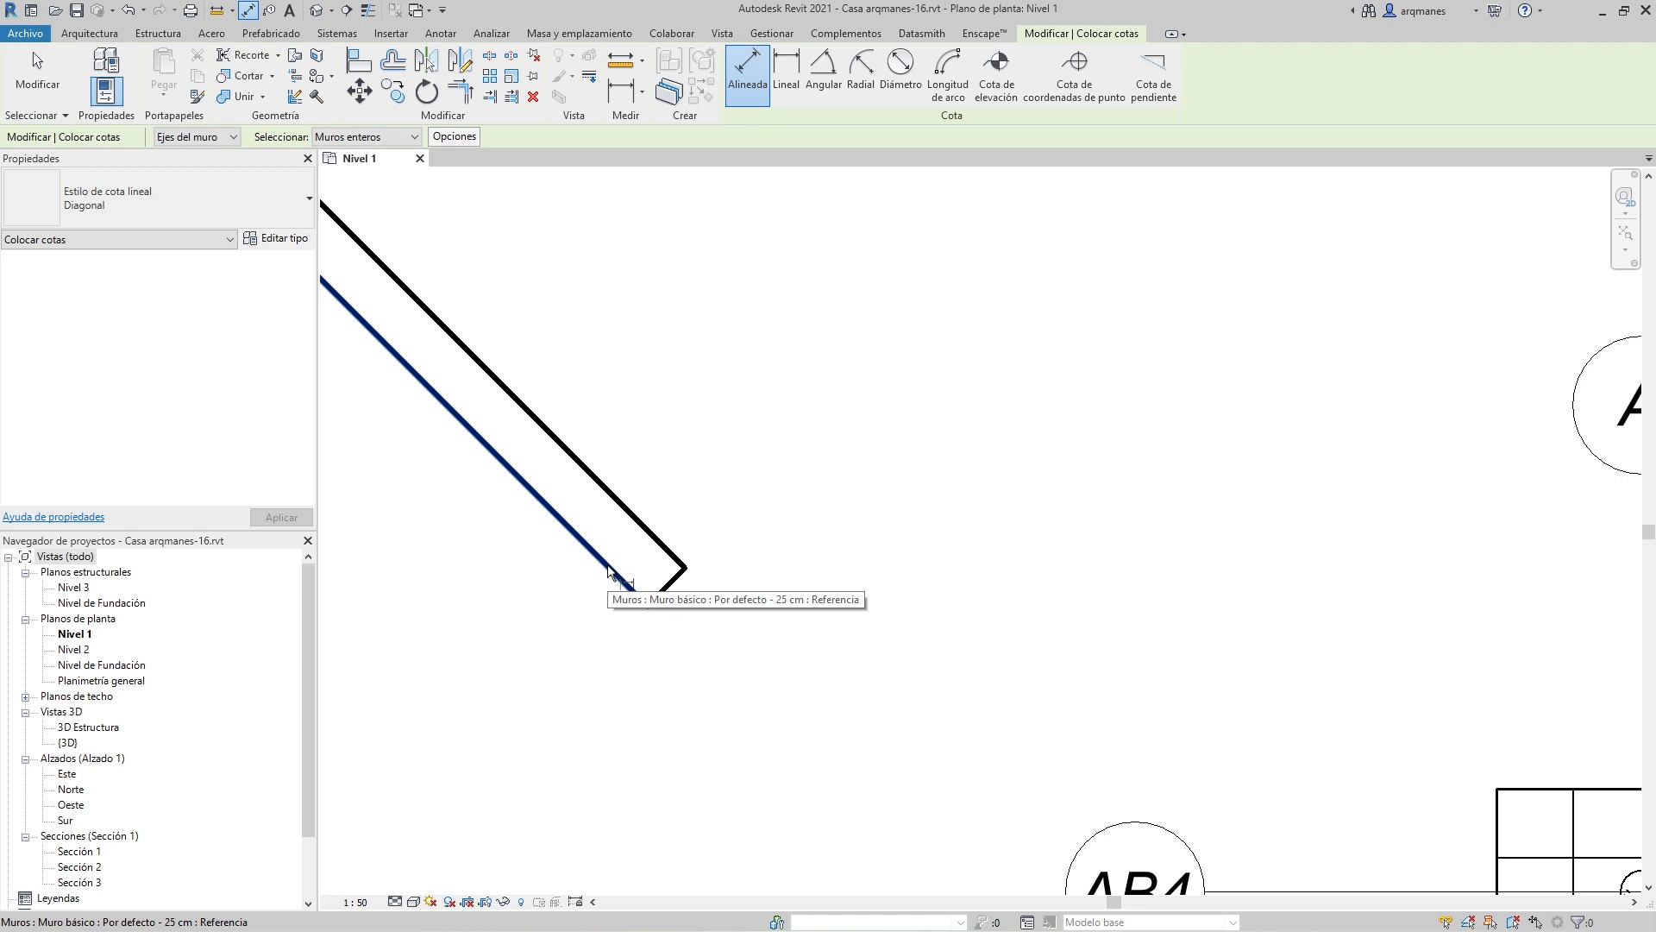
click(608, 568)
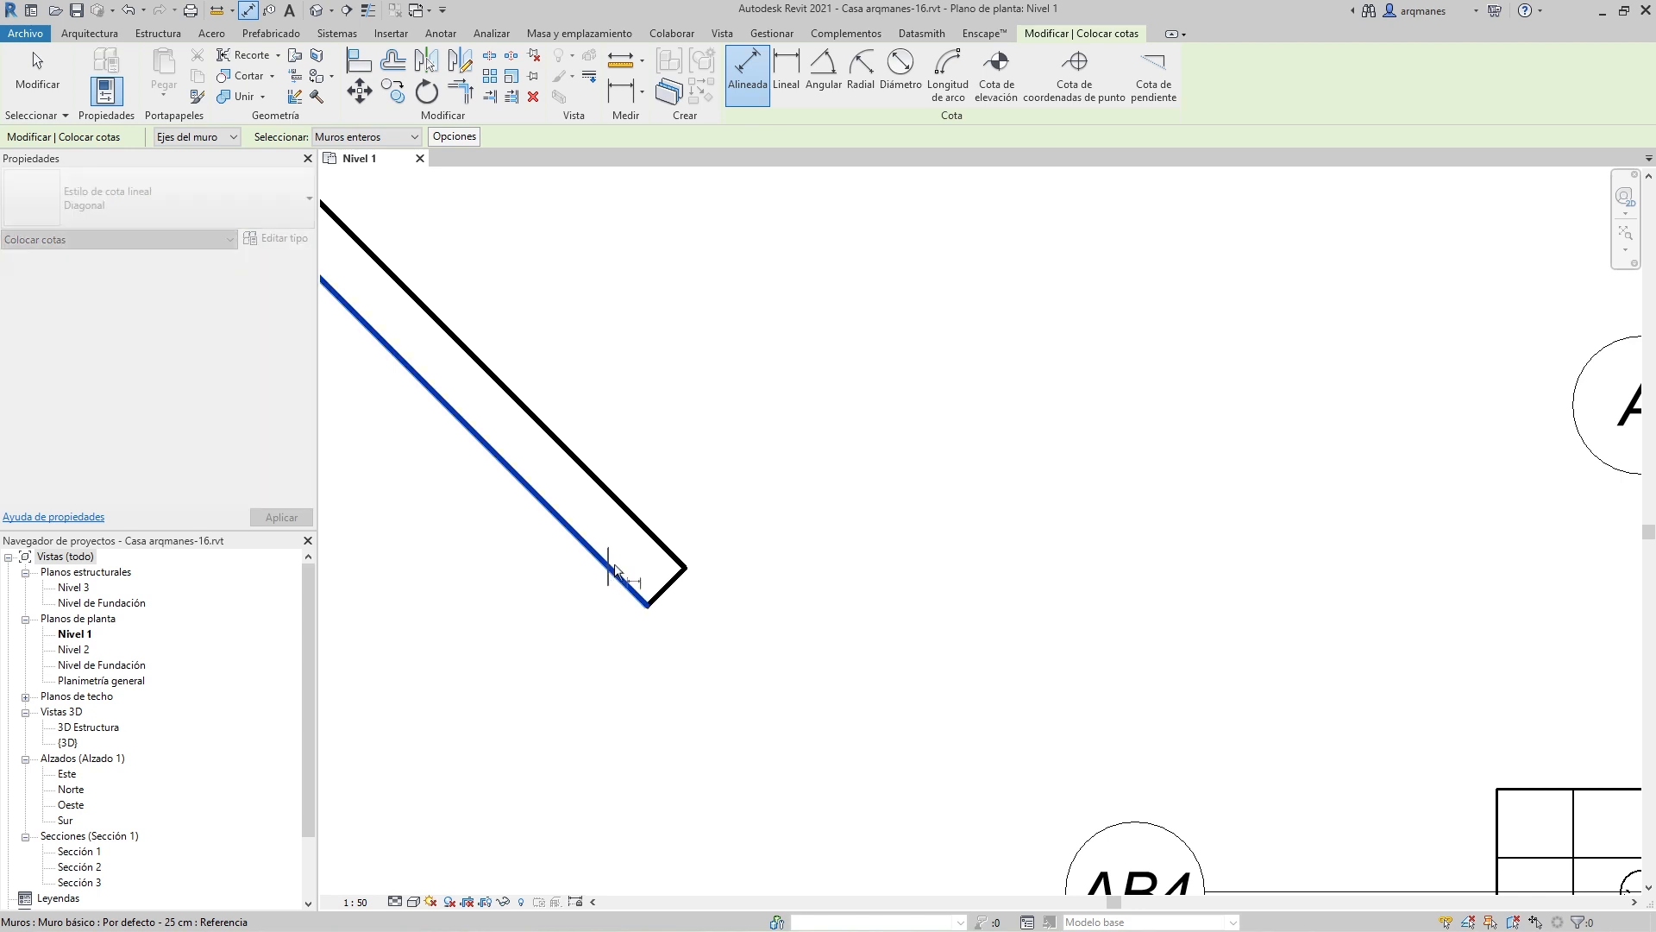
click(646, 532)
scroll(628, 556, down, 1)
scroll(631, 582, up, 3)
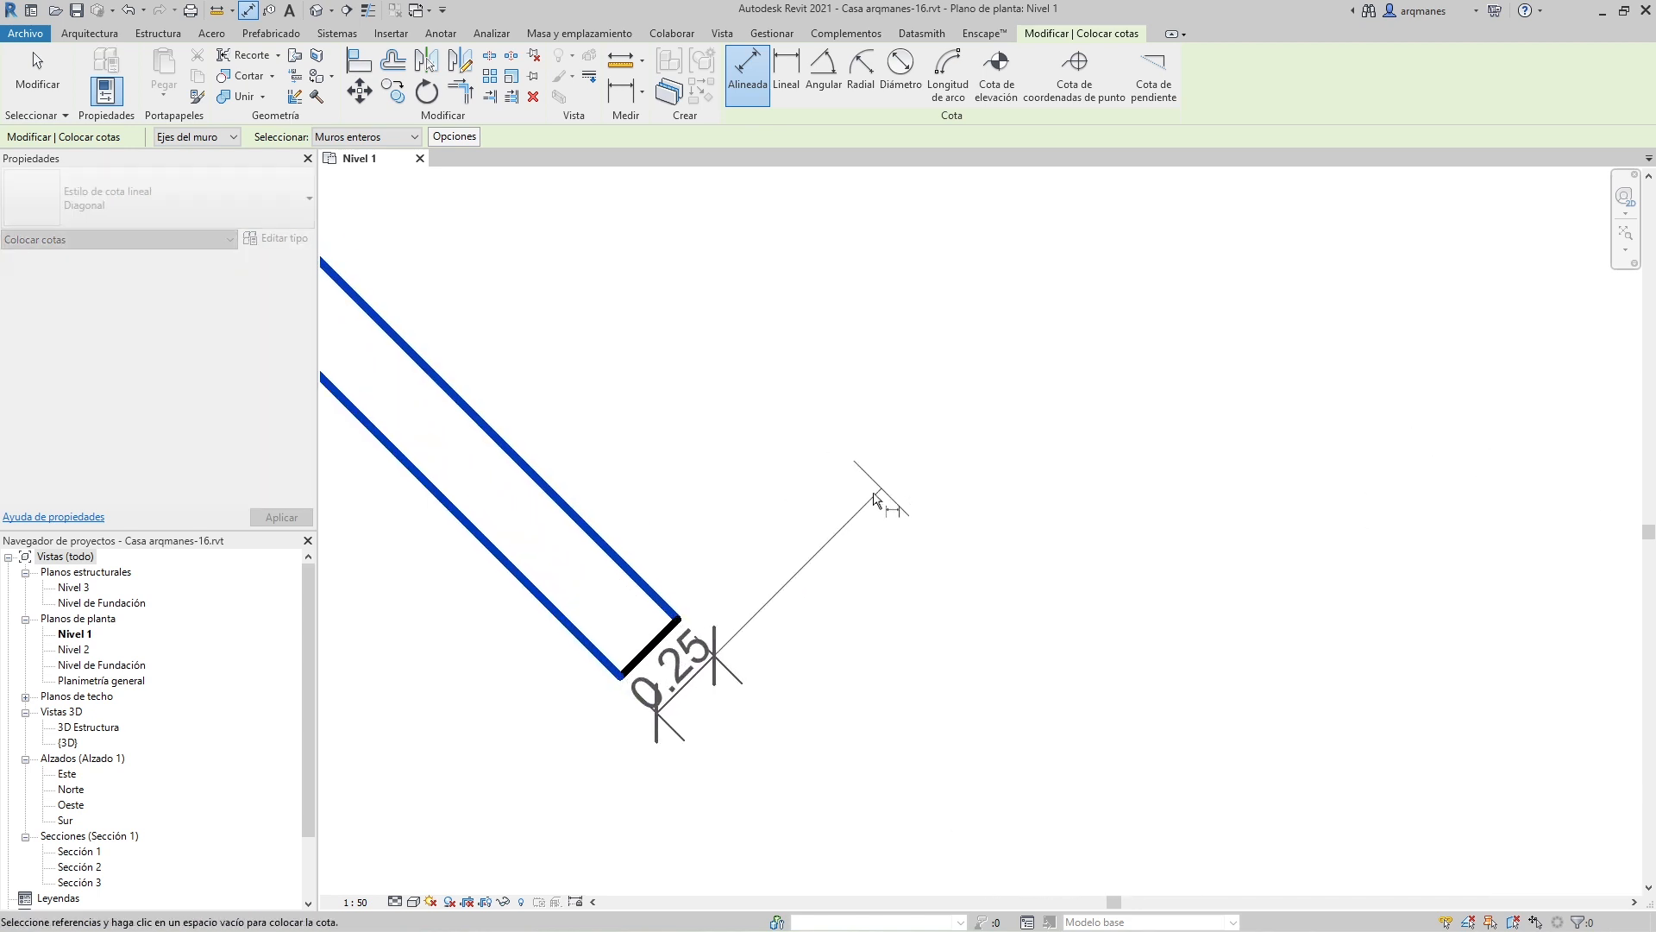
Step: Add both faces of the longer diagonal wall to the dimension string and place it beyond the walls' lower ends
scroll(739, 660, down, 4)
scroll(961, 398, up, 2)
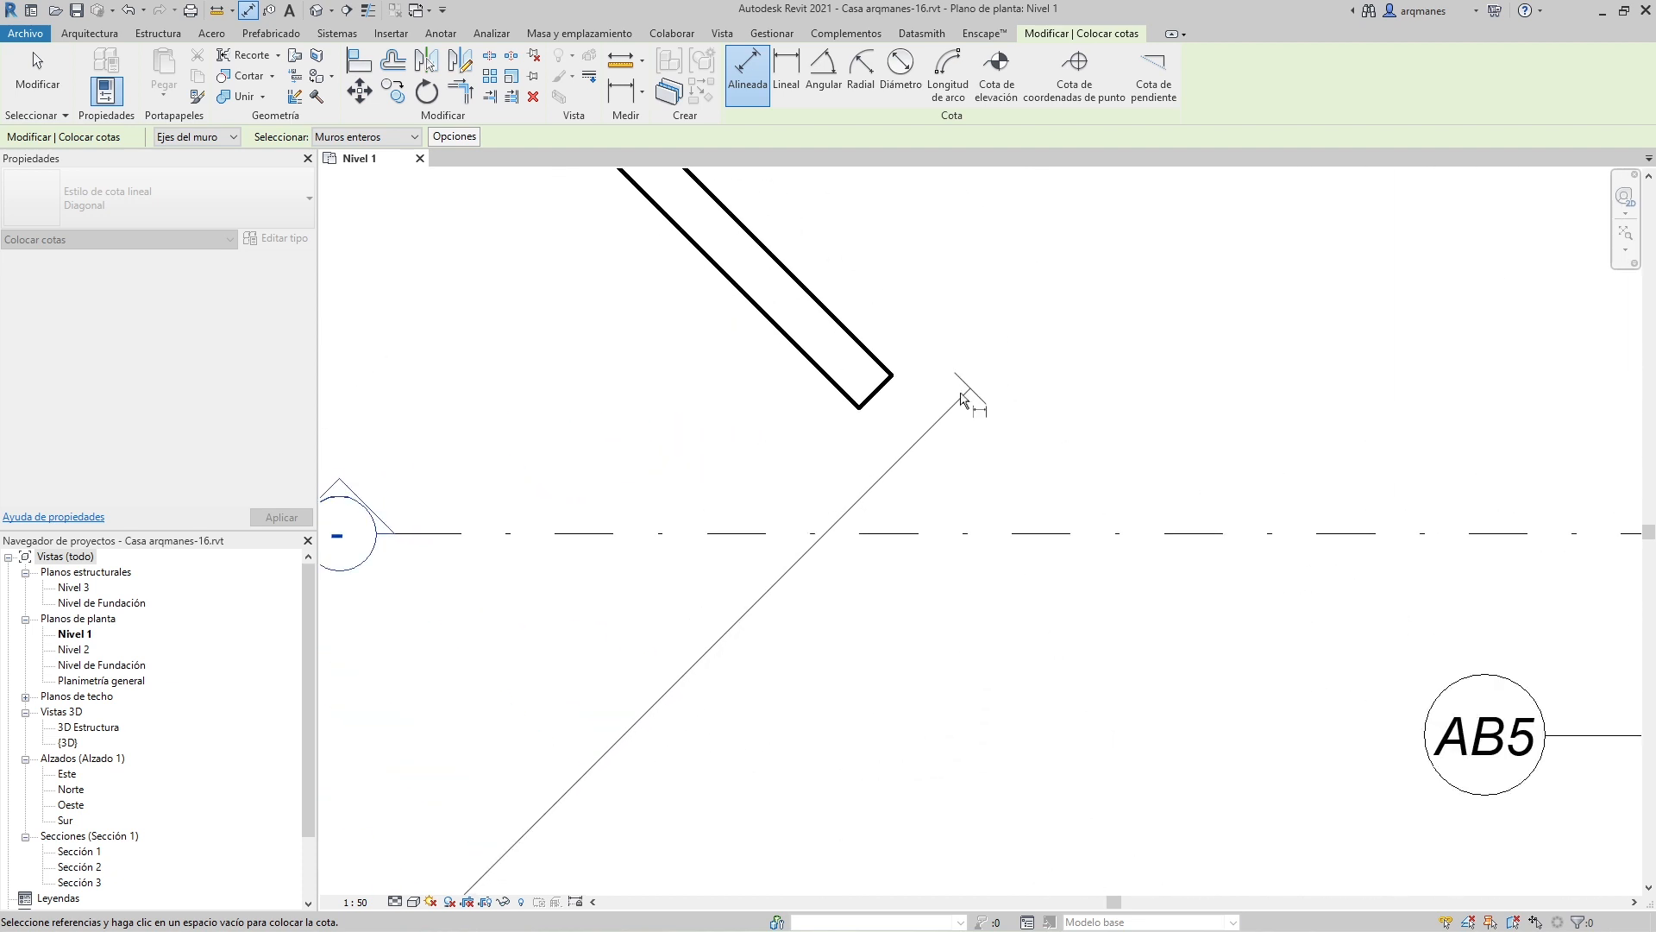
scroll(873, 424, up, 3)
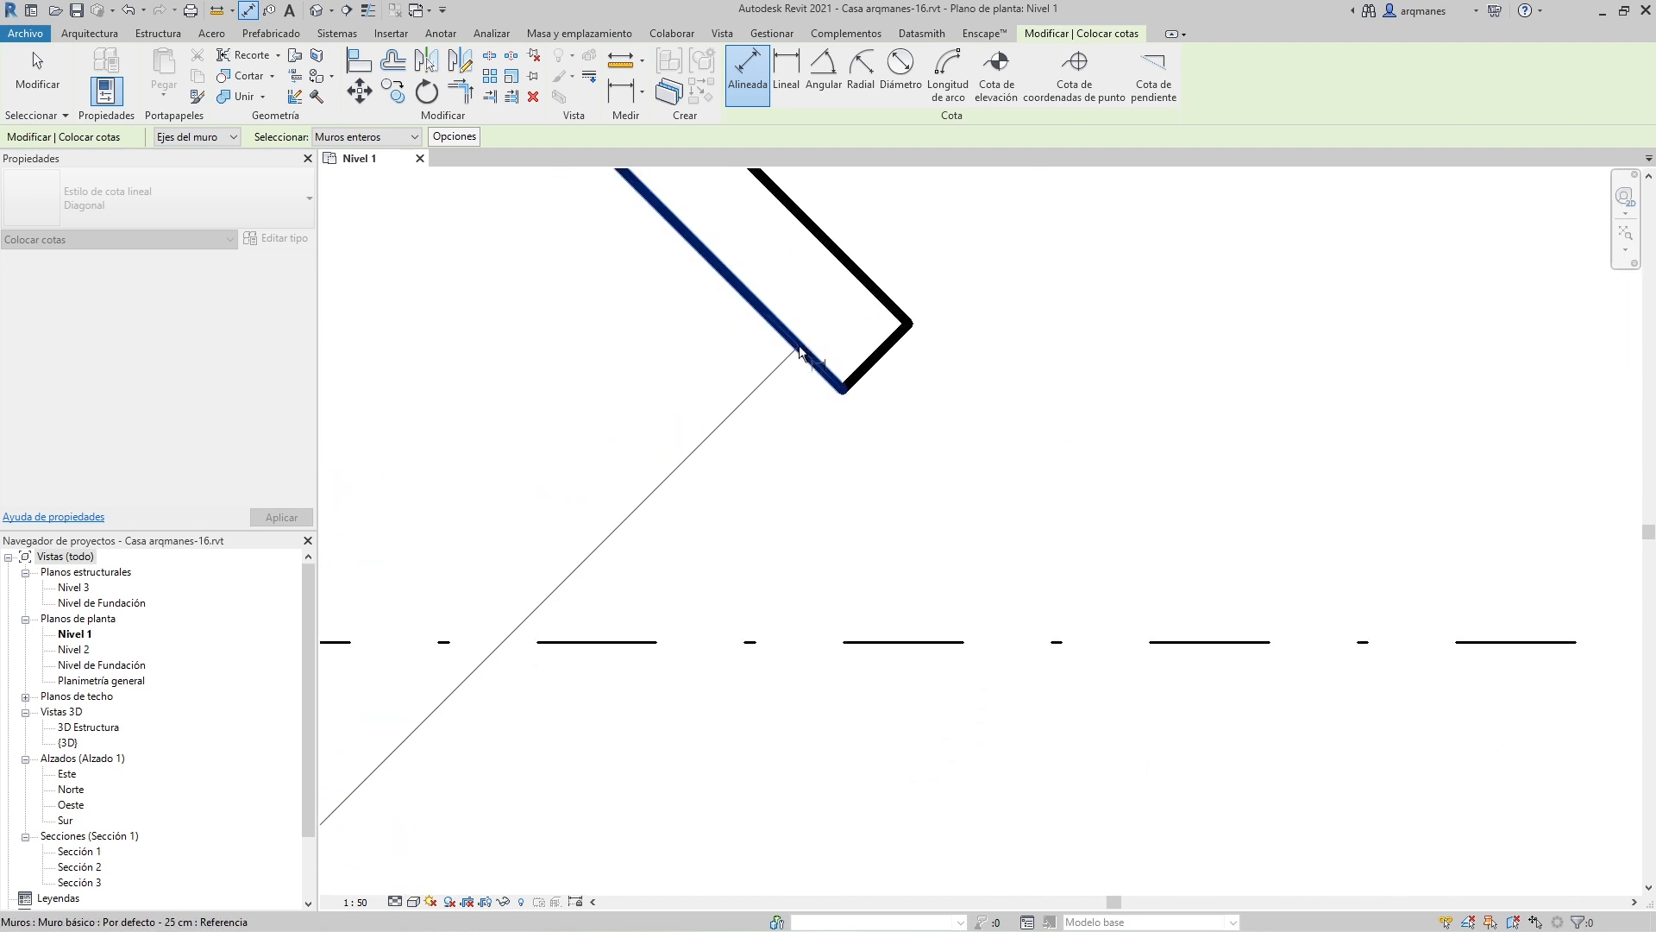
key(Tab)
click(879, 299)
scroll(945, 377, down, 4)
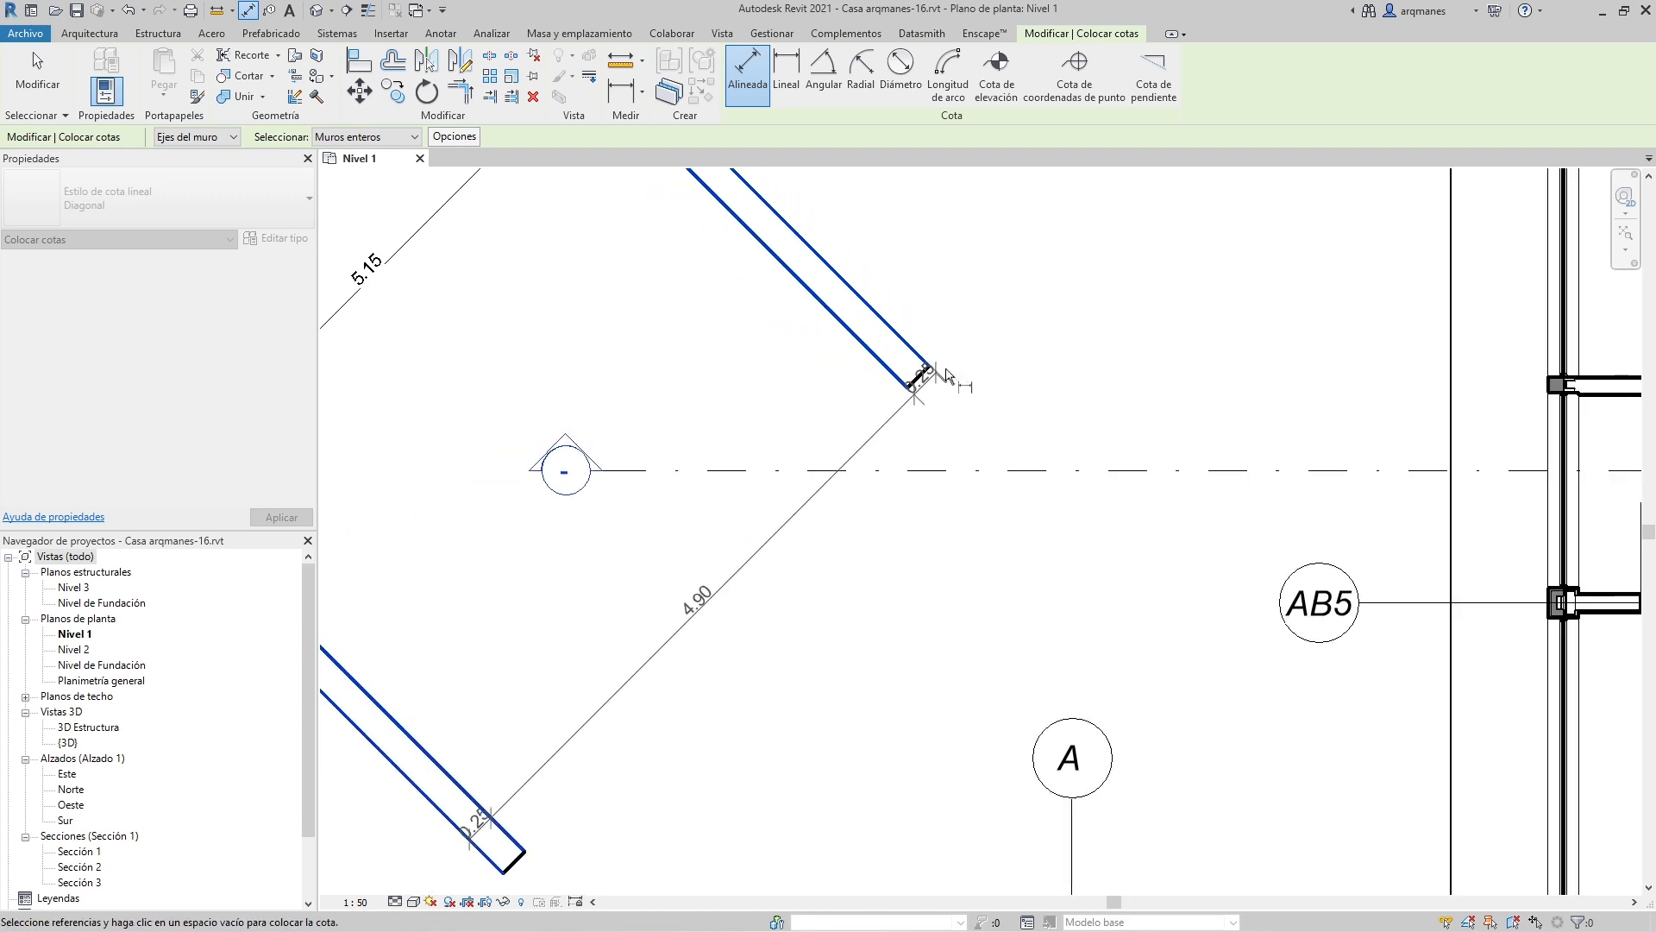
scroll(947, 375, down, 2)
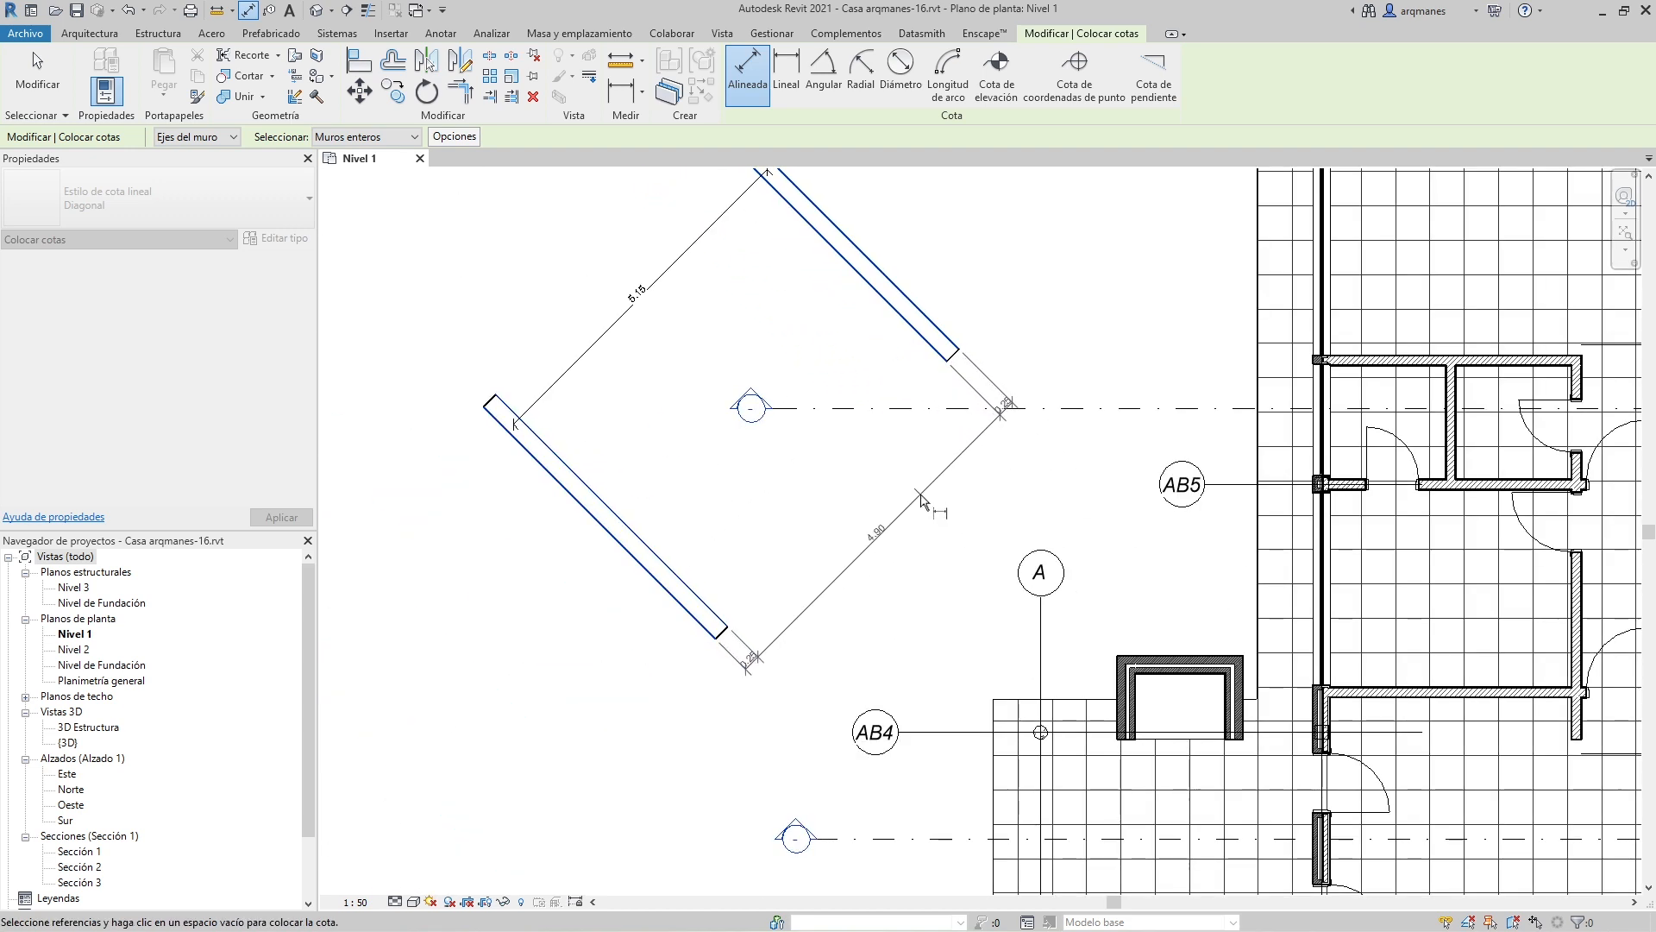
click(921, 500)
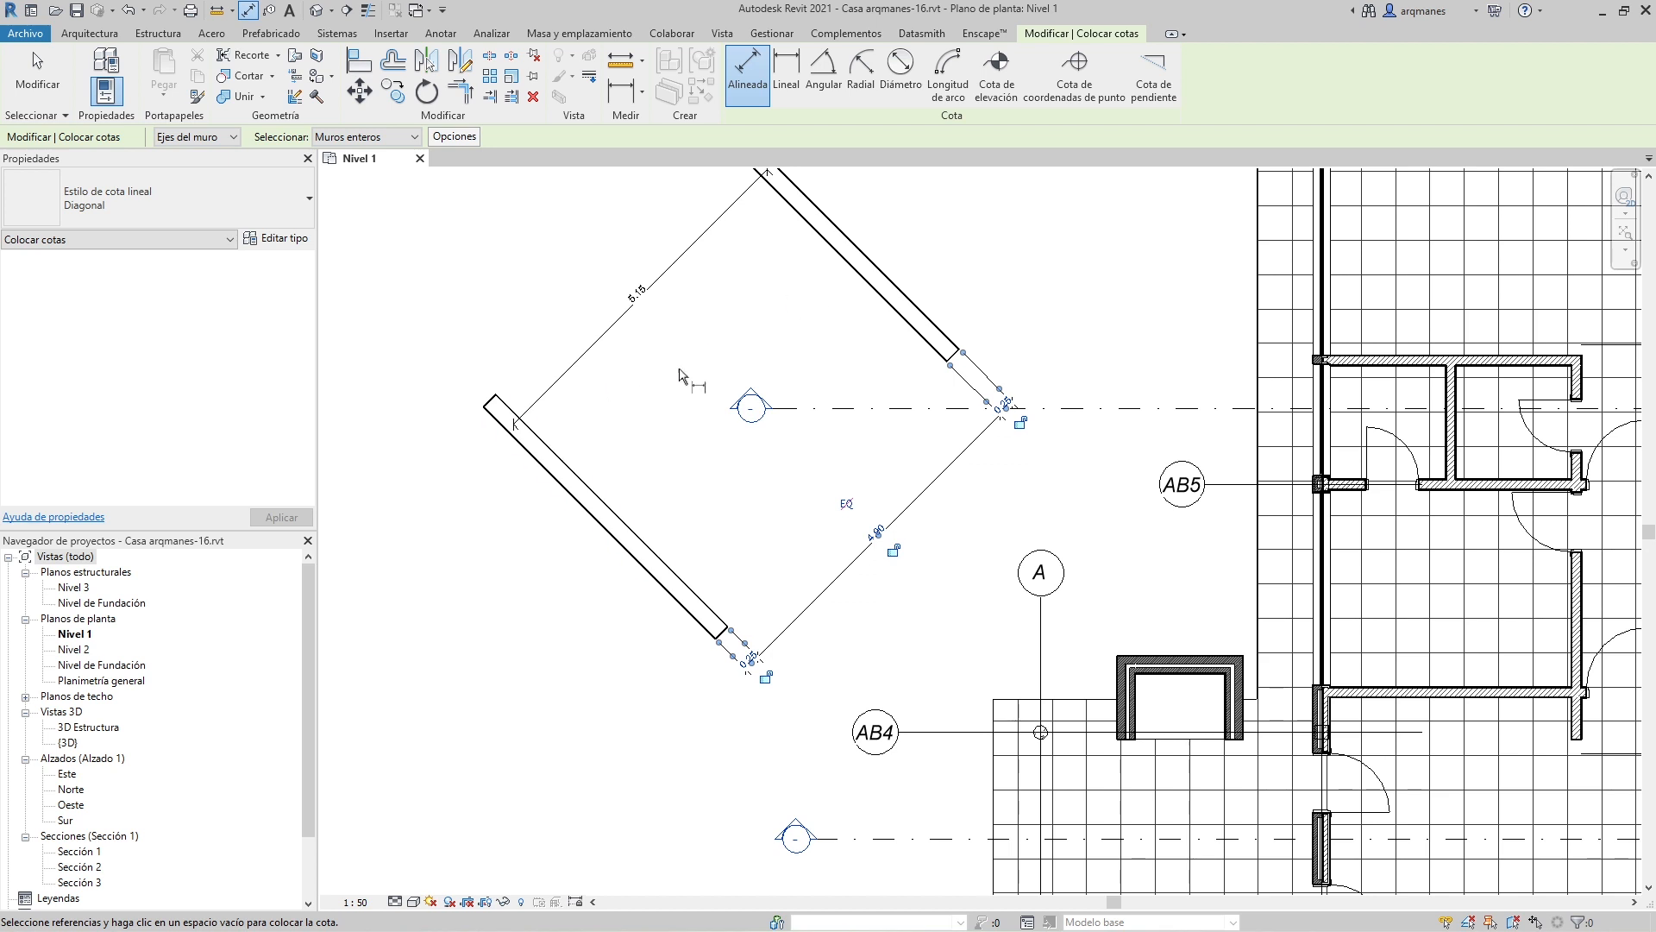
Step: Examine the available wall reference options for the aligned dimension and choose Ejes del muro
scroll(680, 375, down, 3)
scroll(947, 348, up, 5)
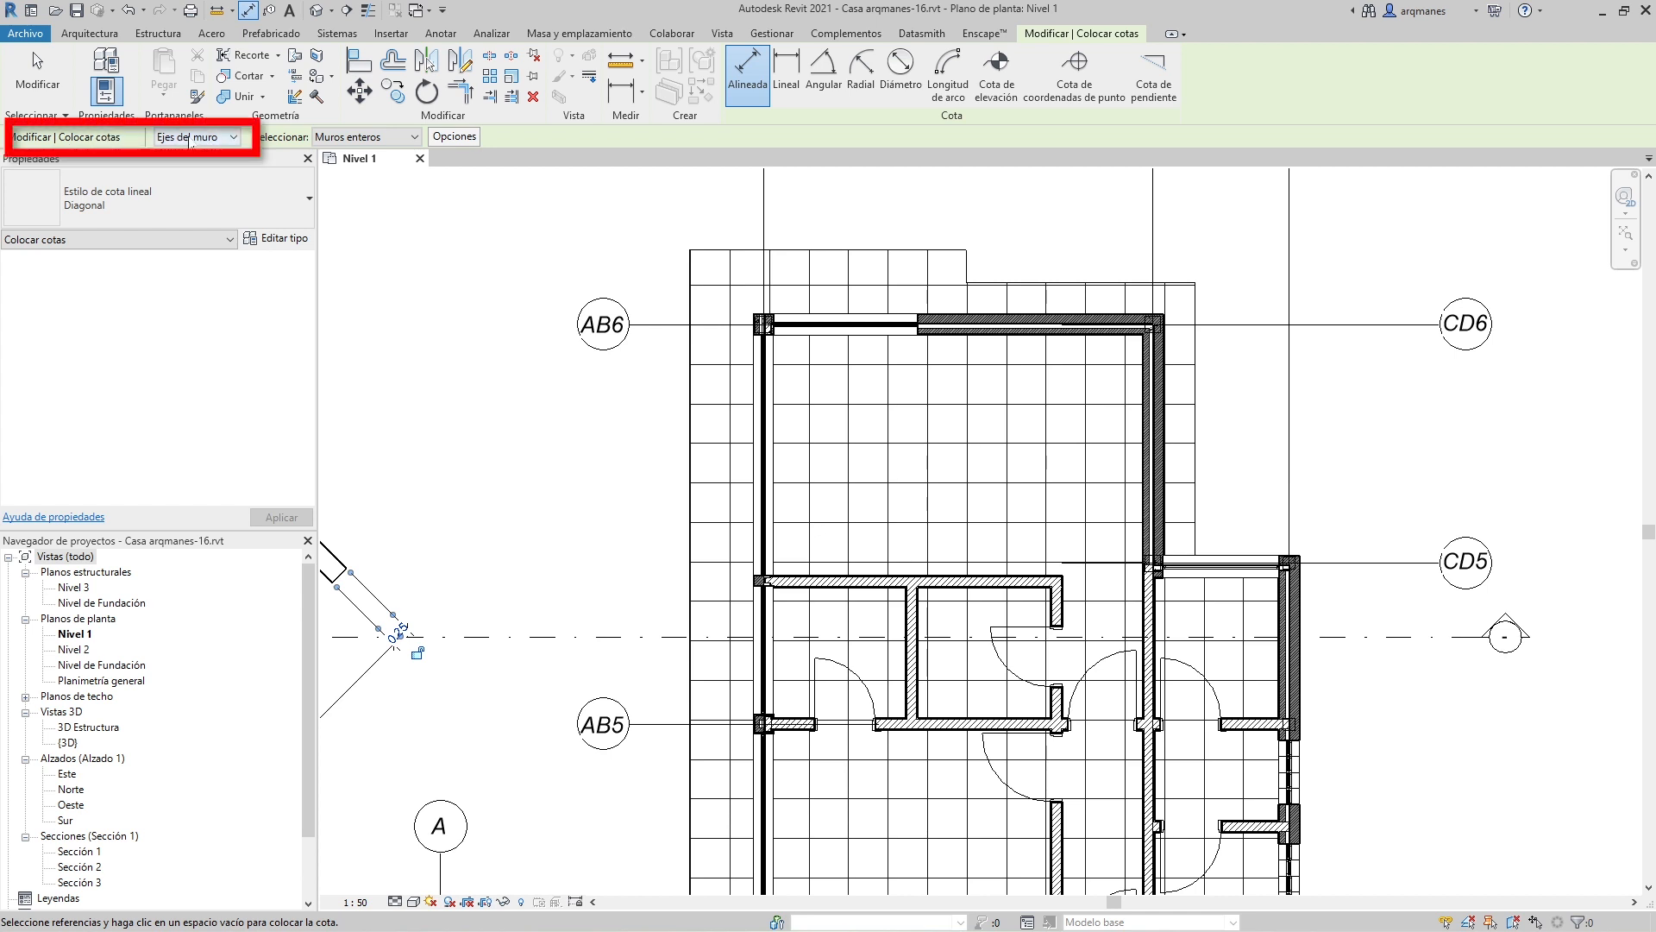
click(225, 142)
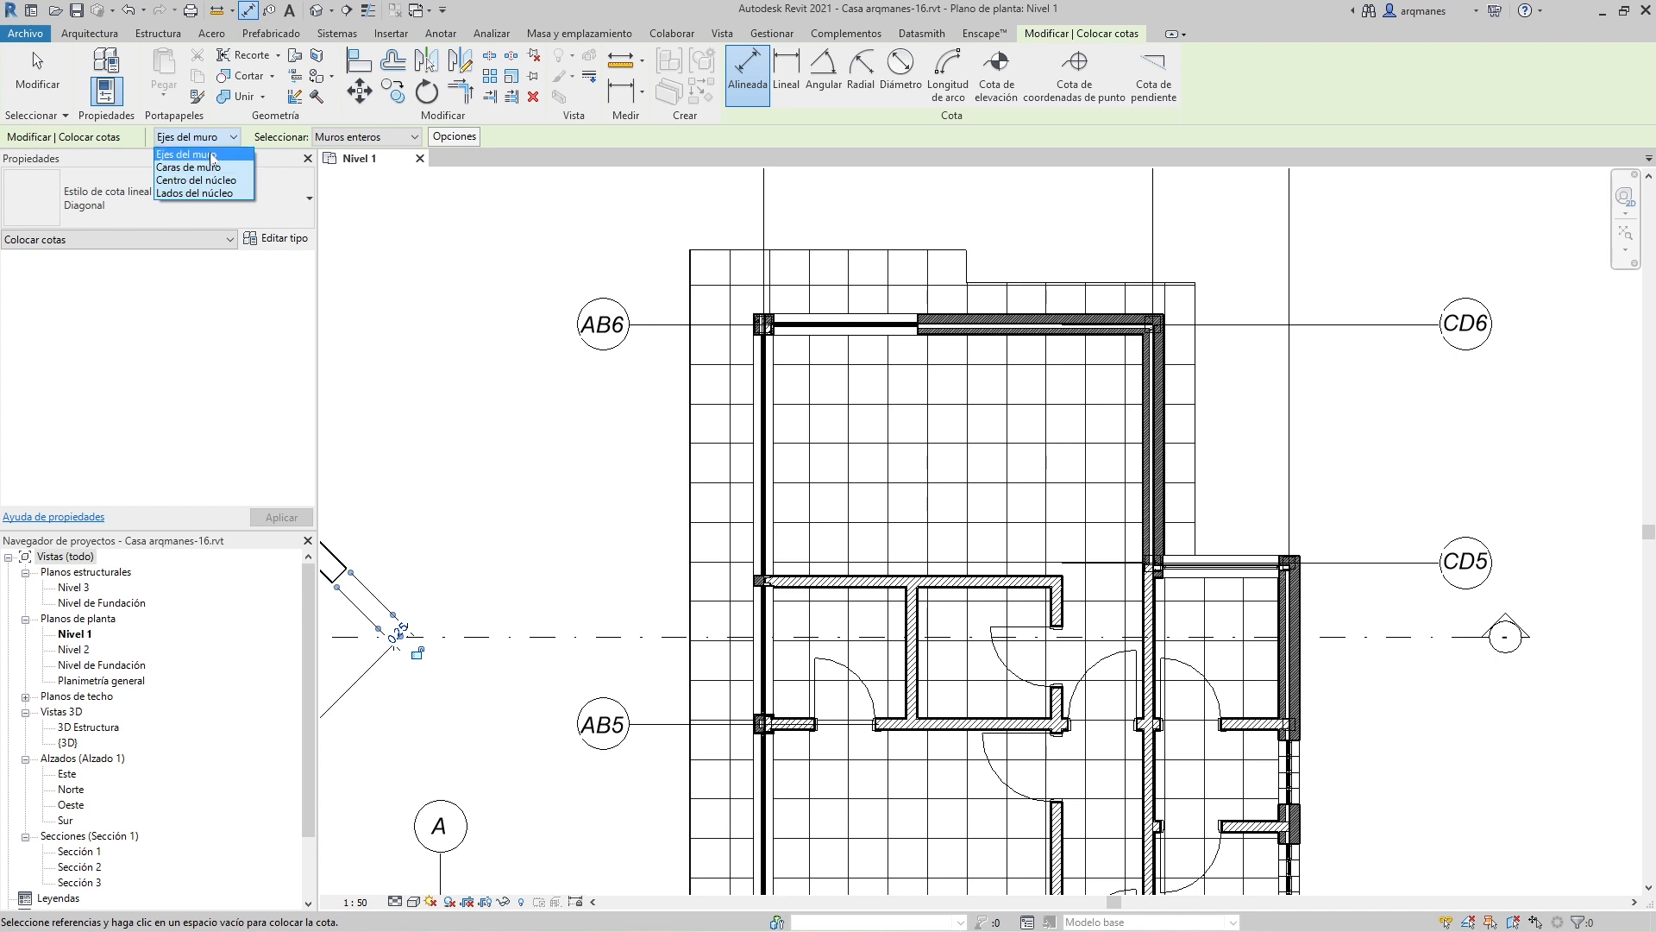
click(207, 155)
scroll(1130, 406, up, 3)
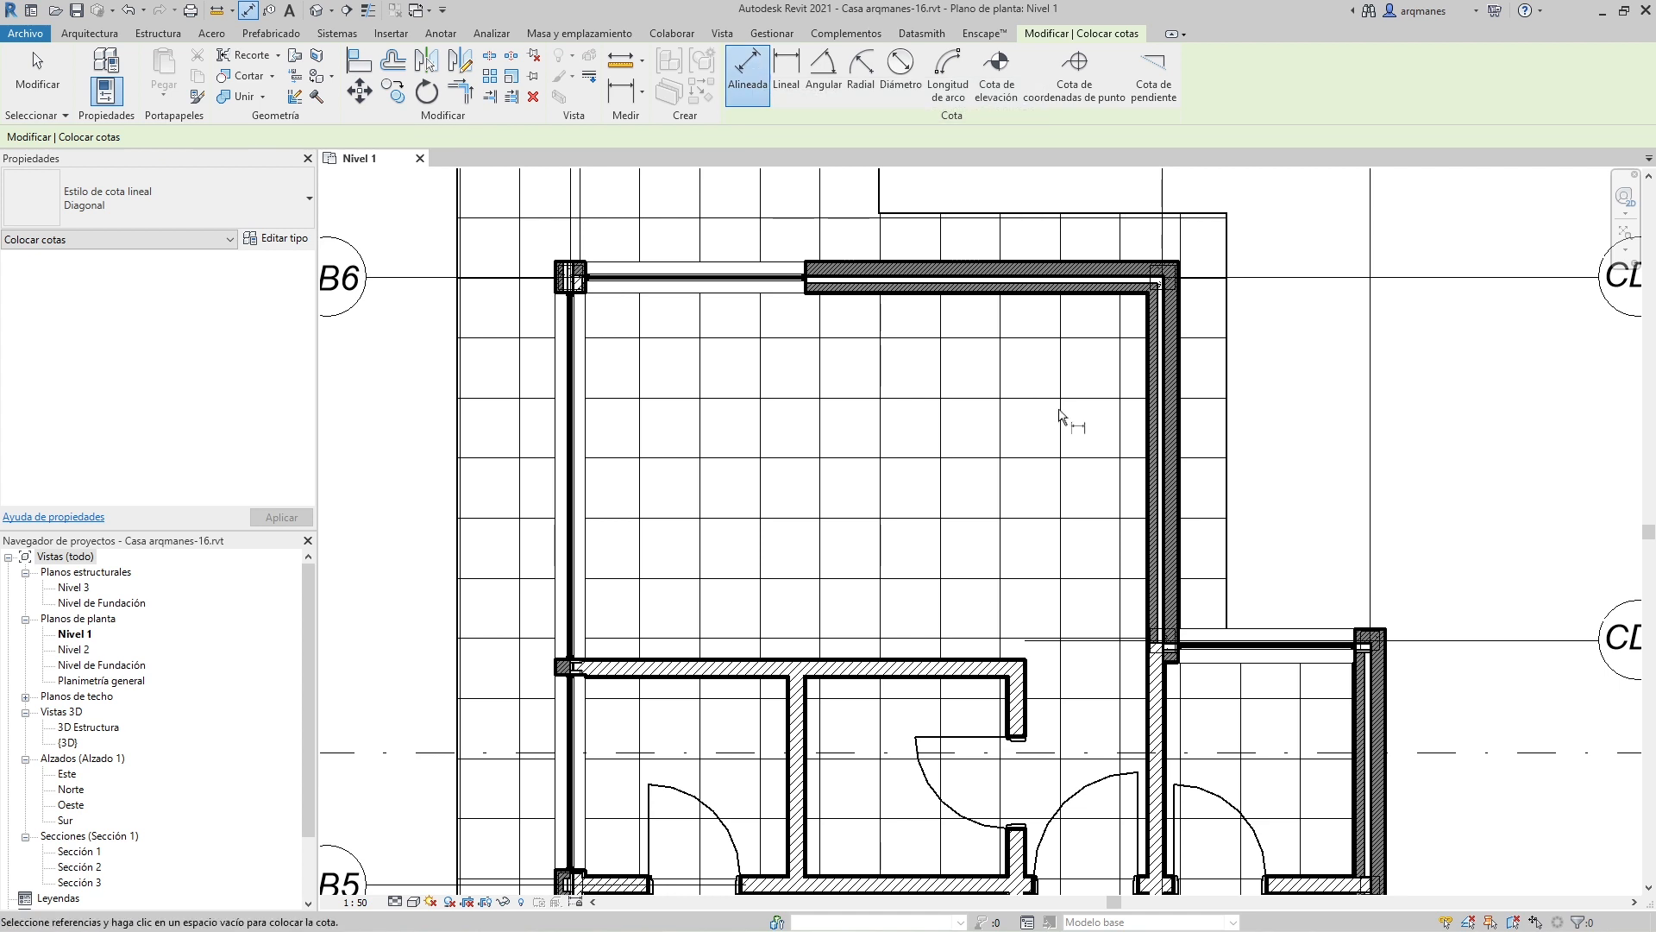
scroll(969, 418, up, 1)
scroll(781, 695, up, 3)
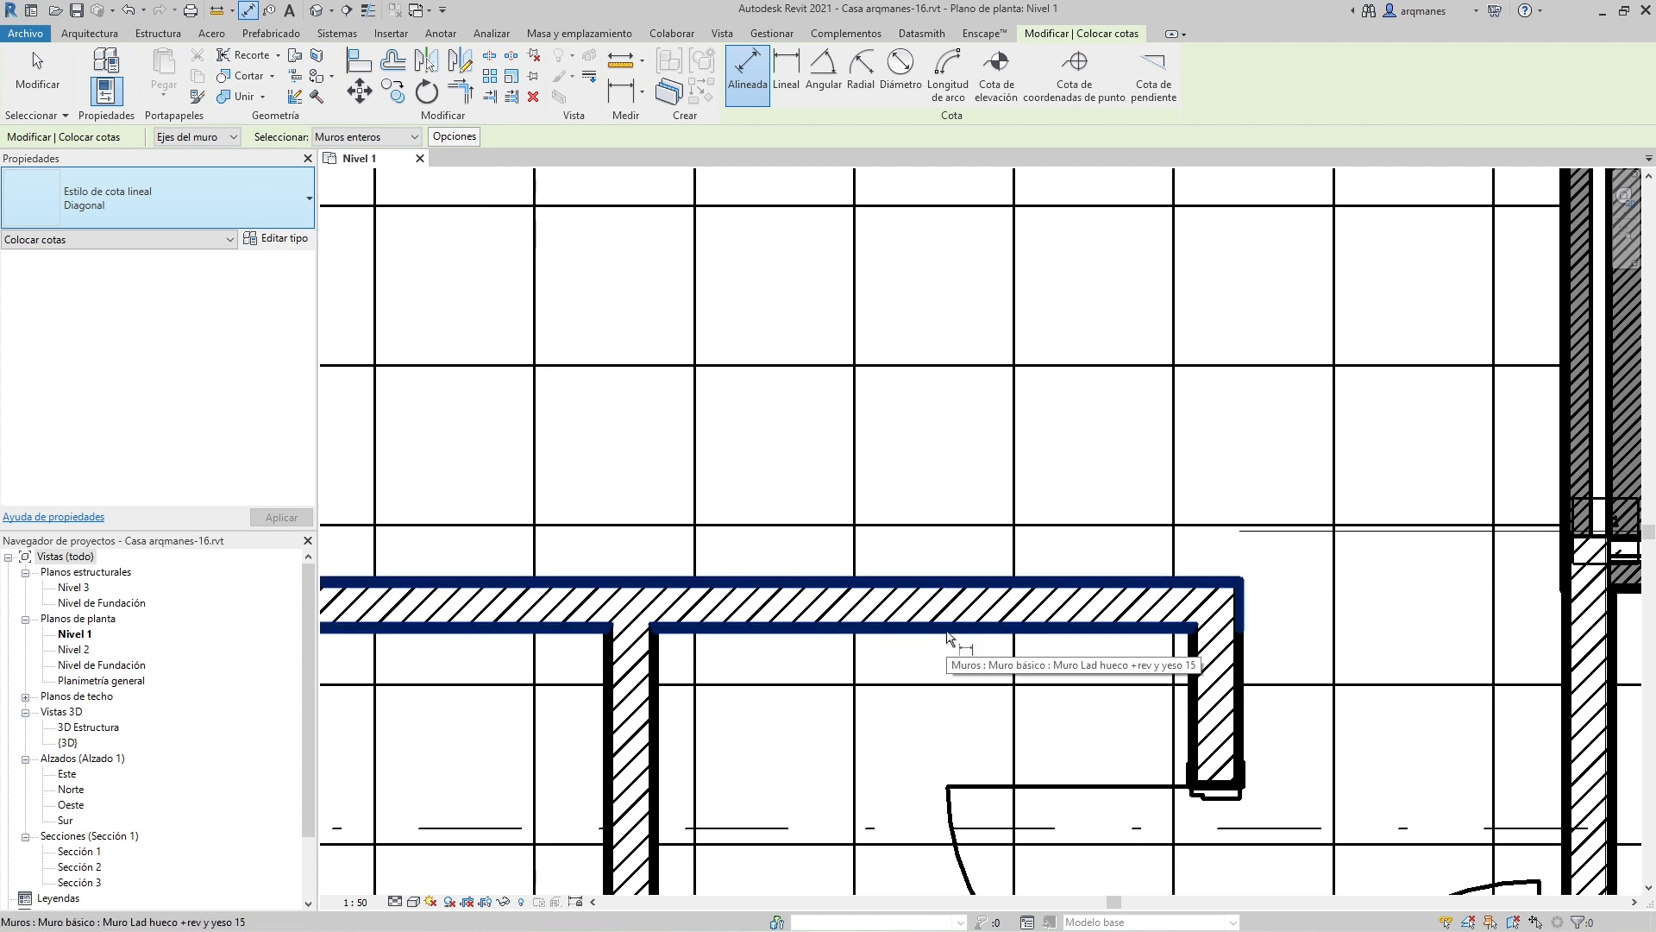
Step: Set the aligned dimension's selection to Referencias individuales and its preferred wall reference to Caras de muro
click(342, 138)
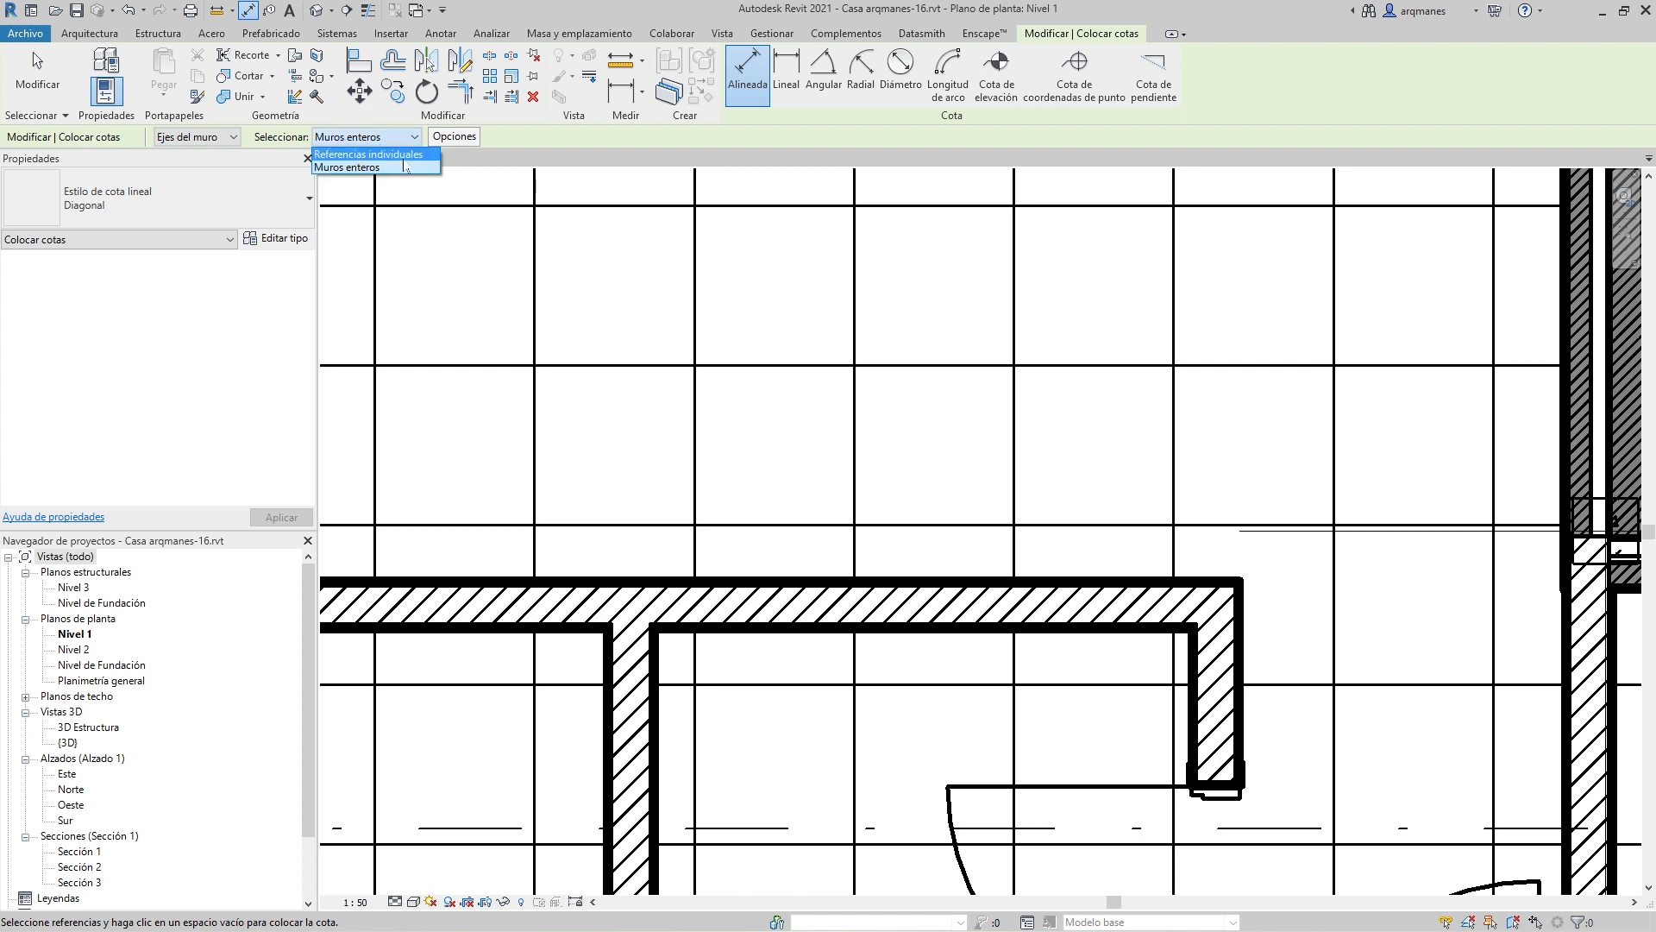
click(401, 155)
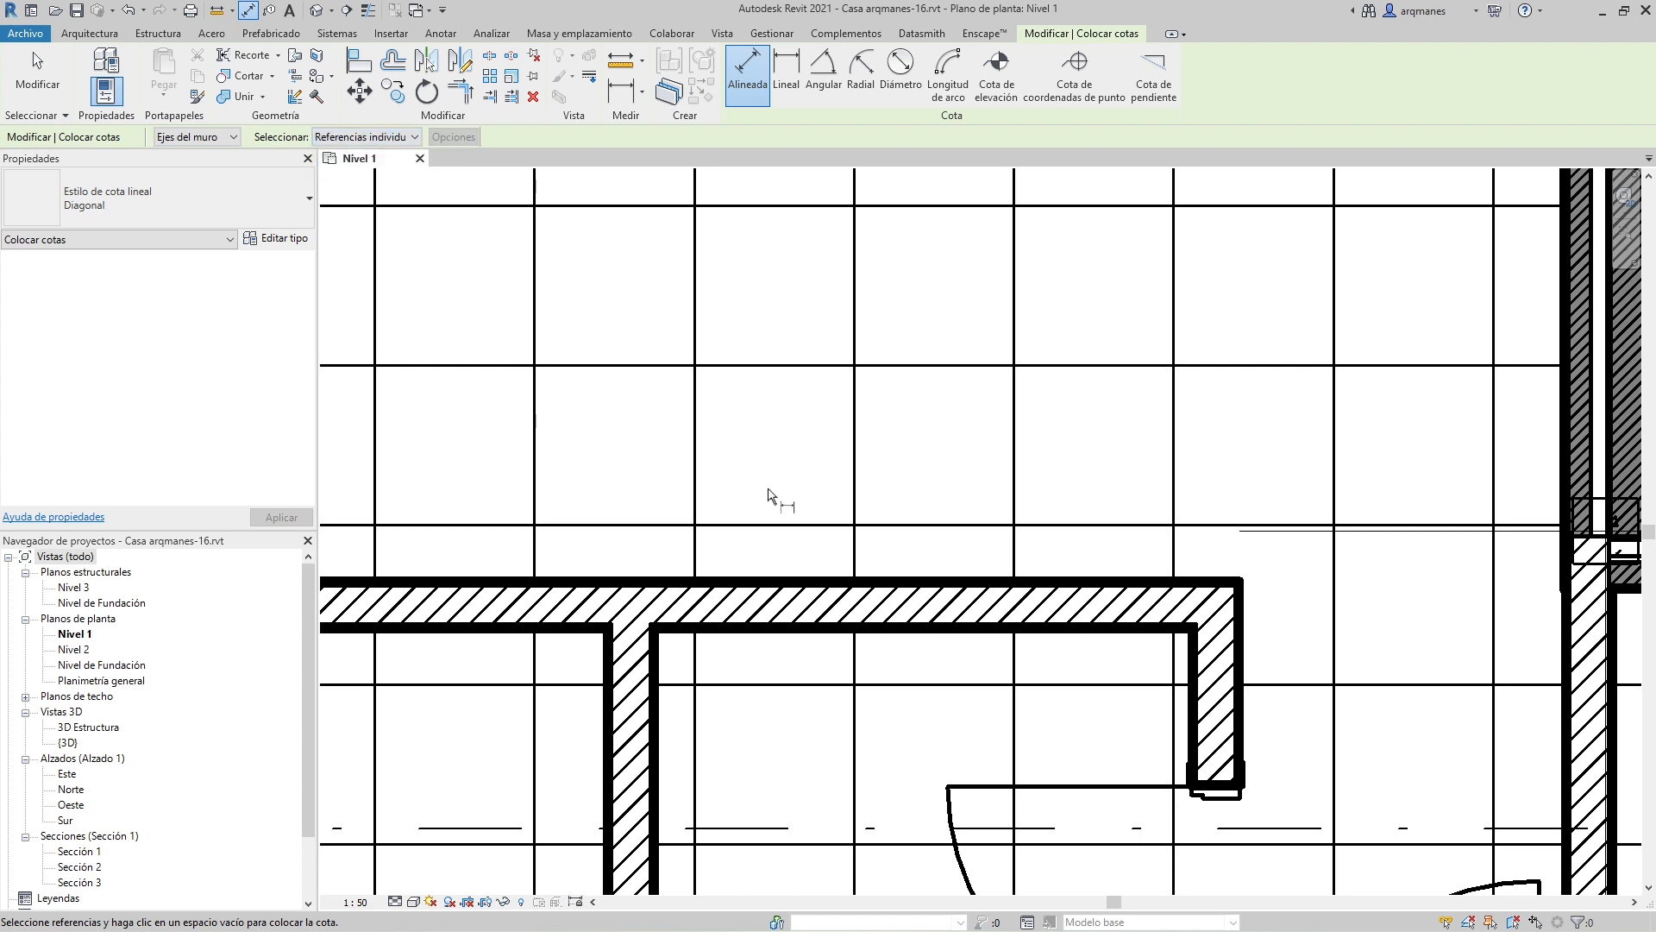
click(191, 137)
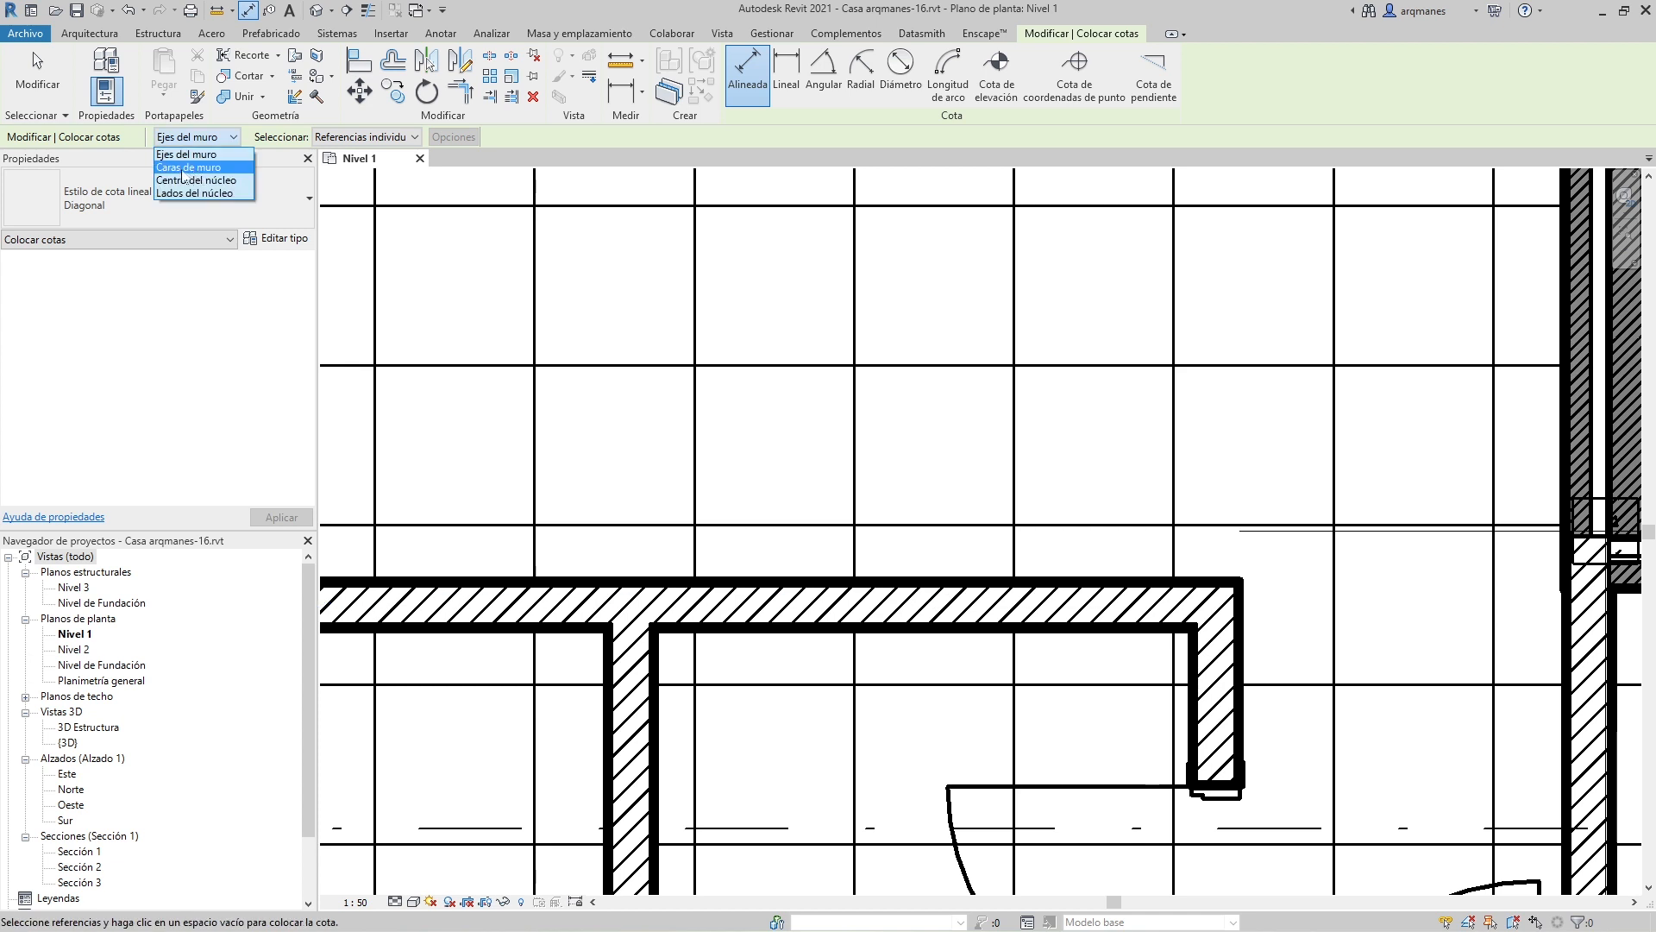
click(212, 168)
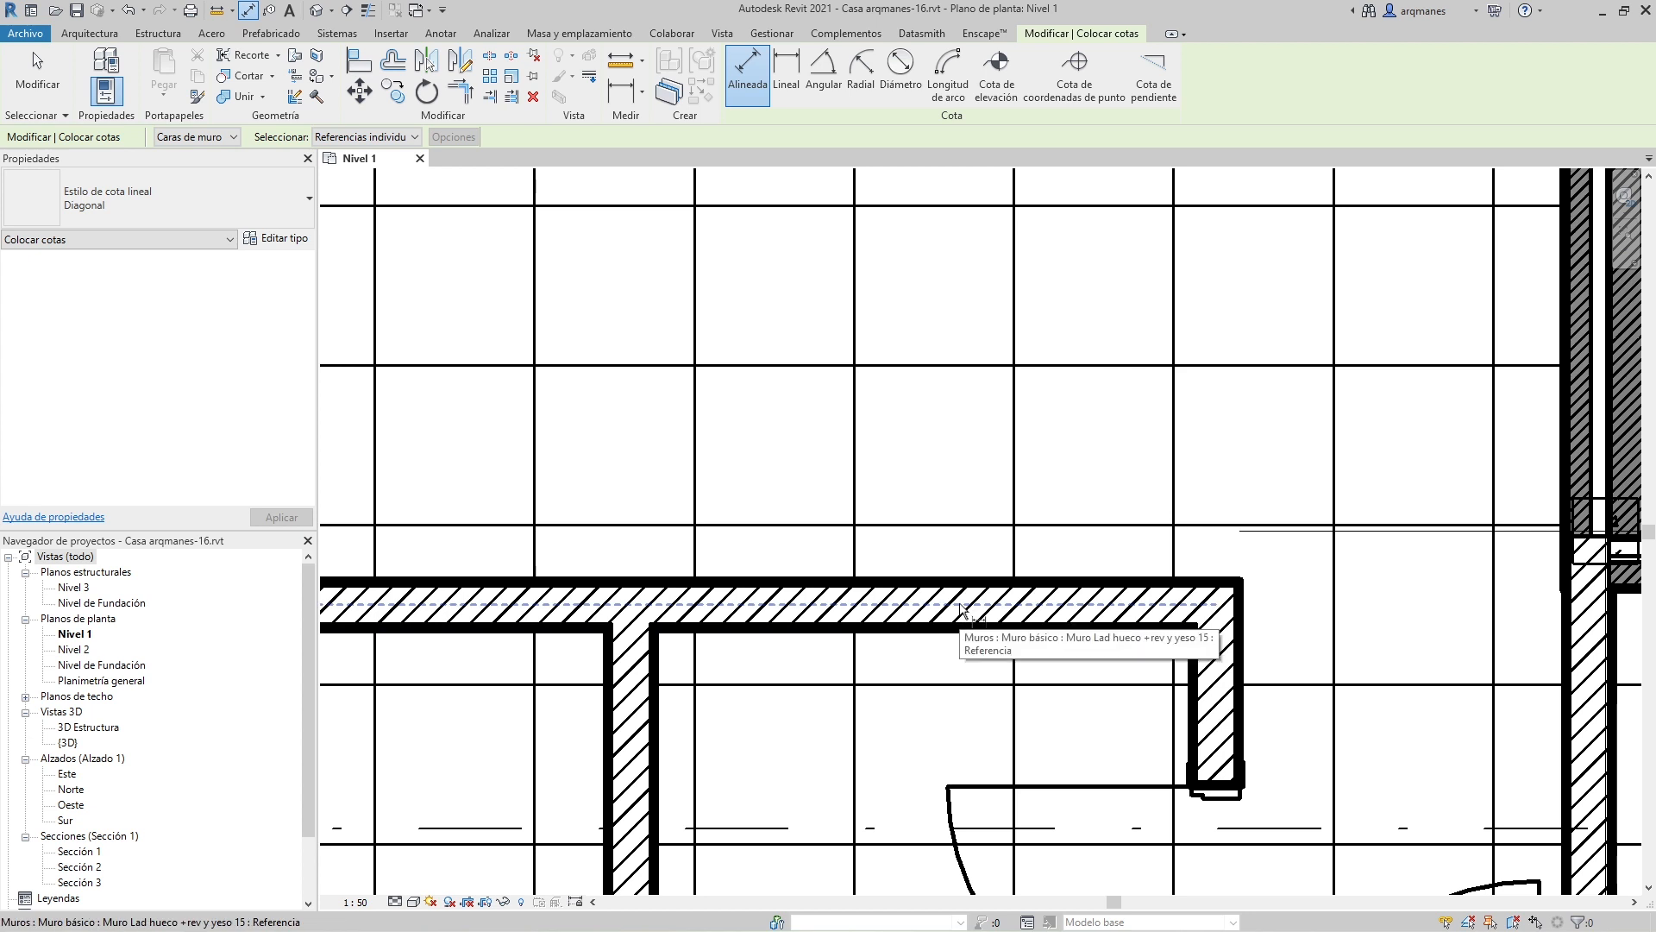
Step: Dimension across the room below grid AB6–CD6 from the left window's inner face through both right wall faces to the right floor edge
scroll(876, 399, down, 5)
scroll(837, 483, down, 3)
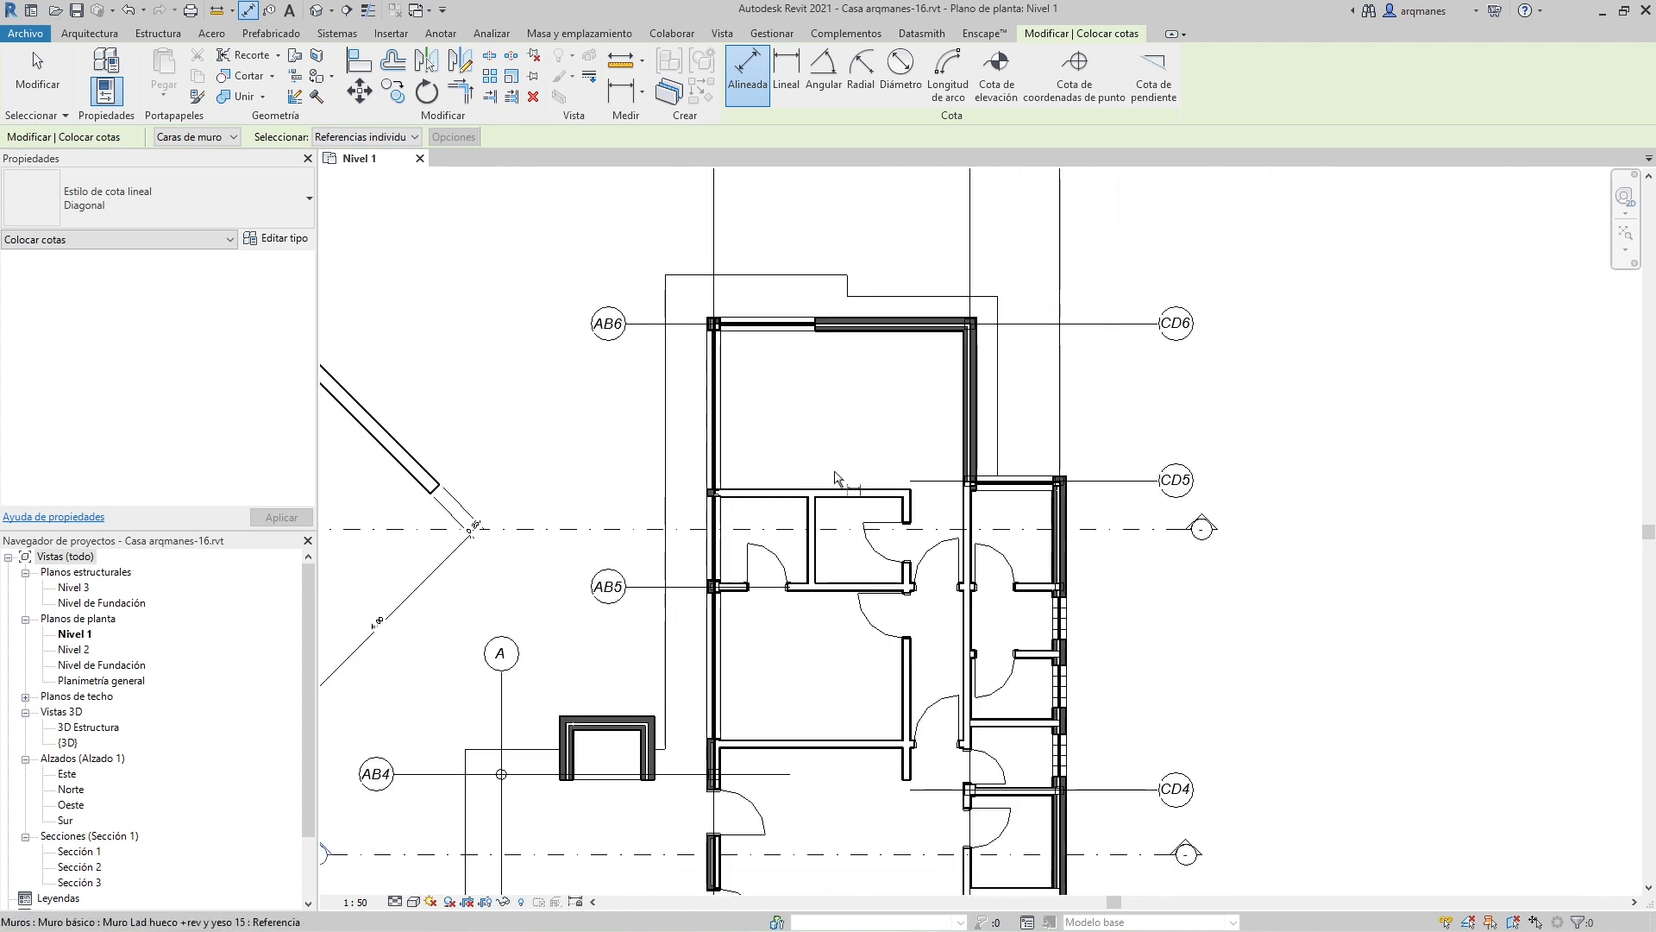
scroll(867, 362, up, 5)
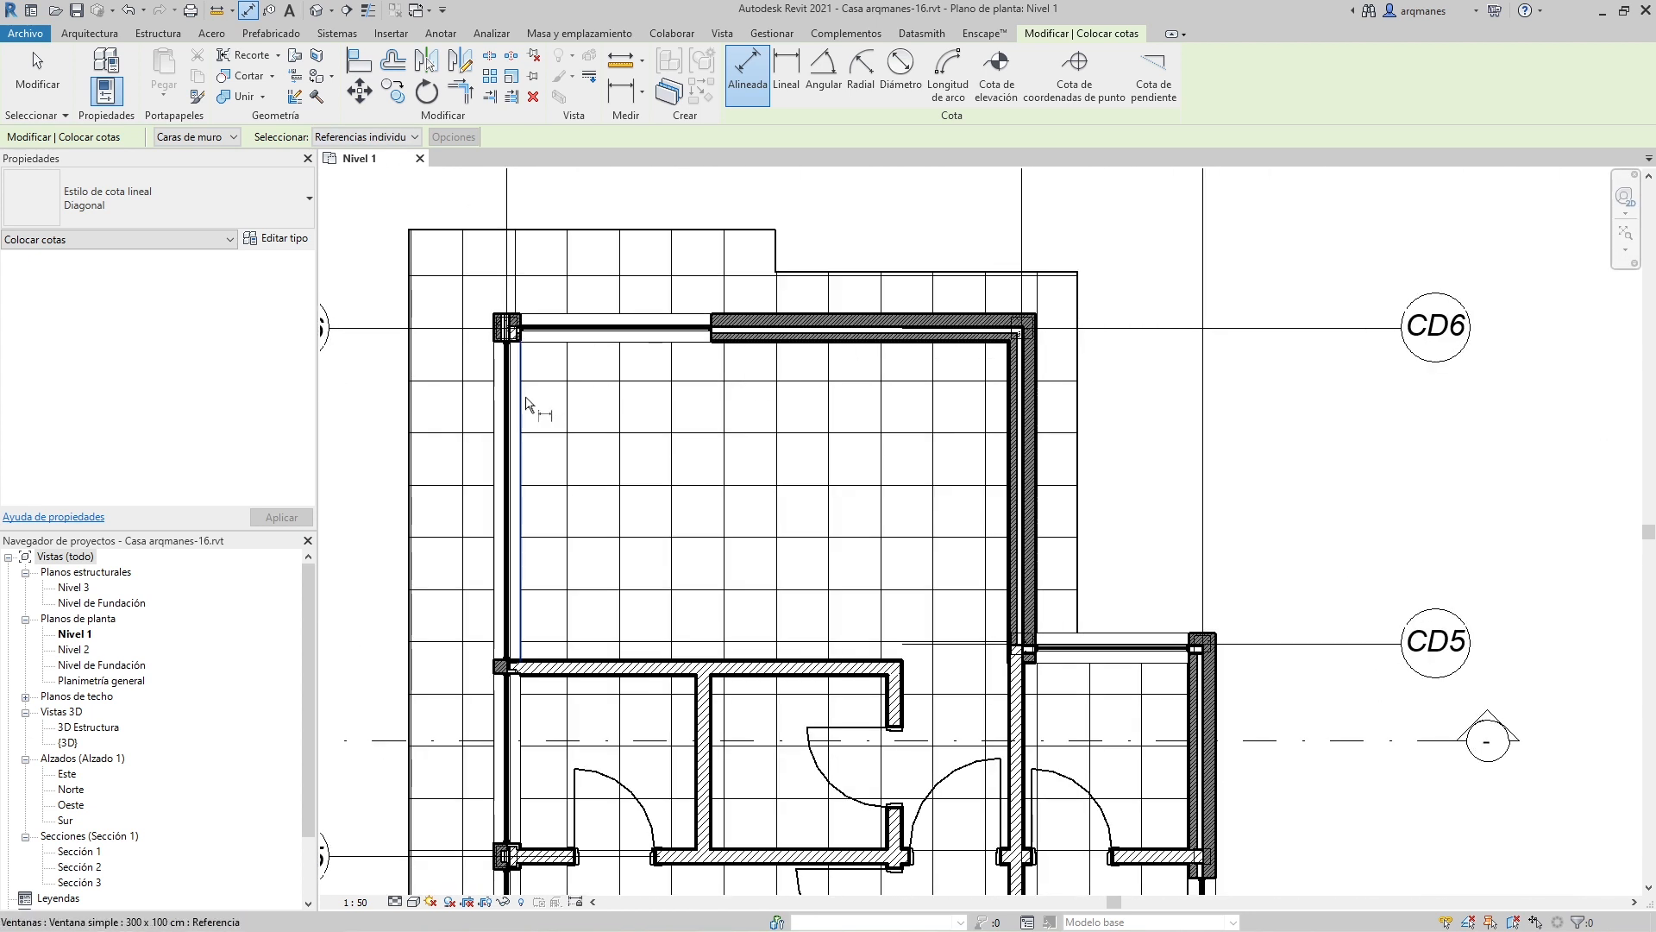
click(527, 403)
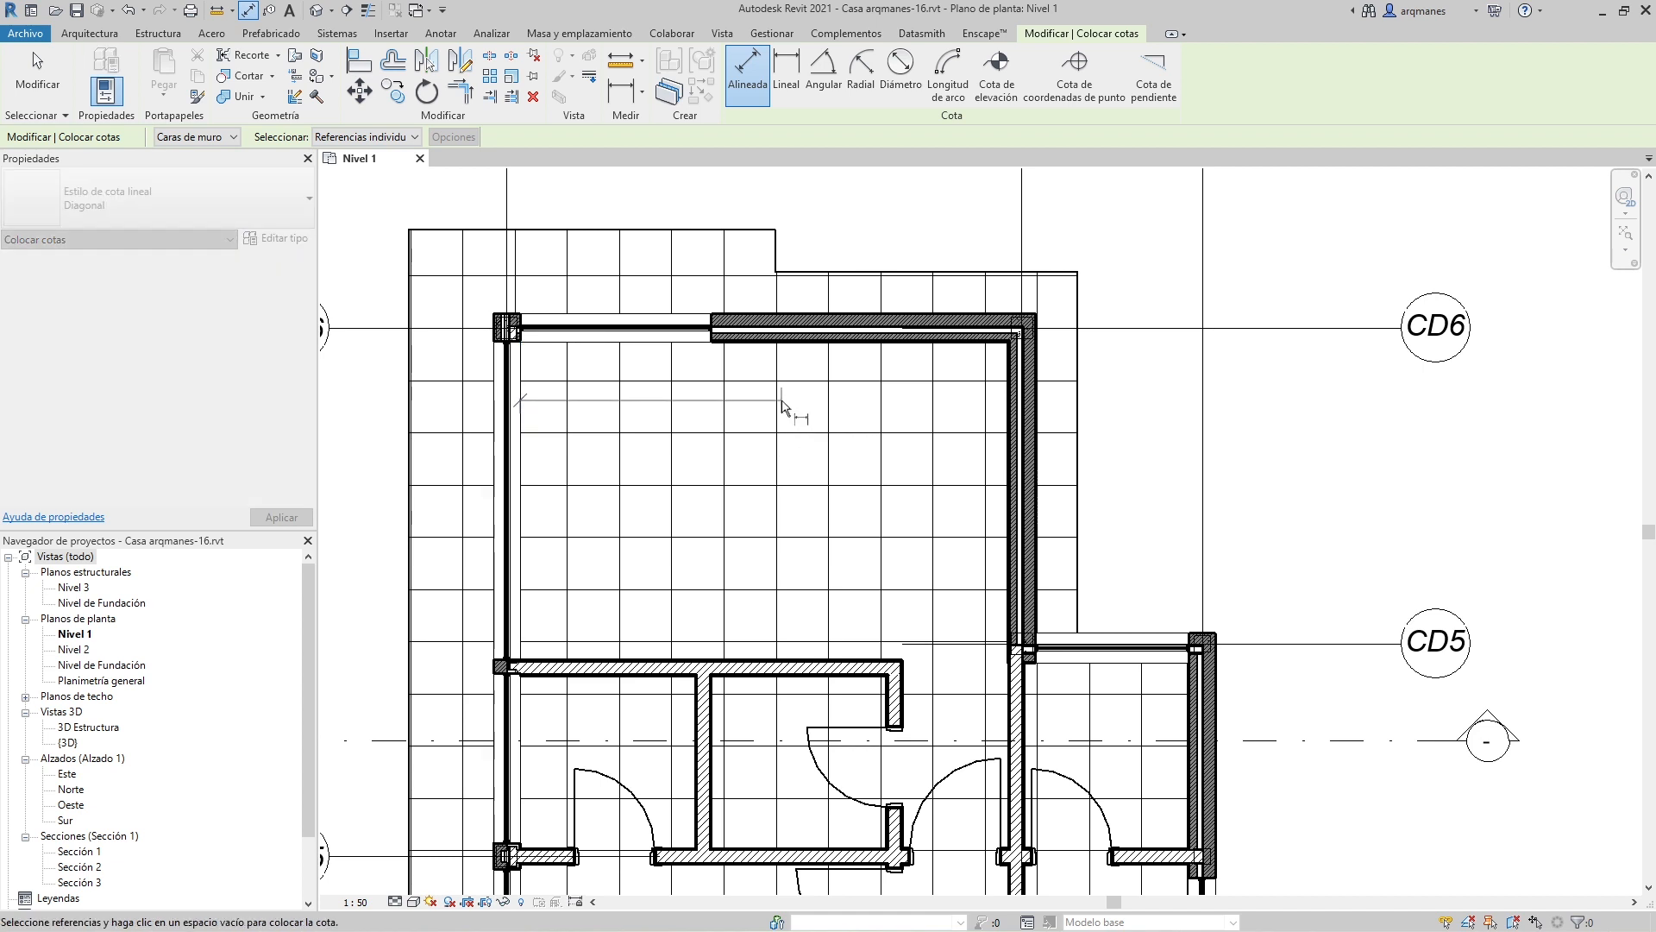
click(1006, 406)
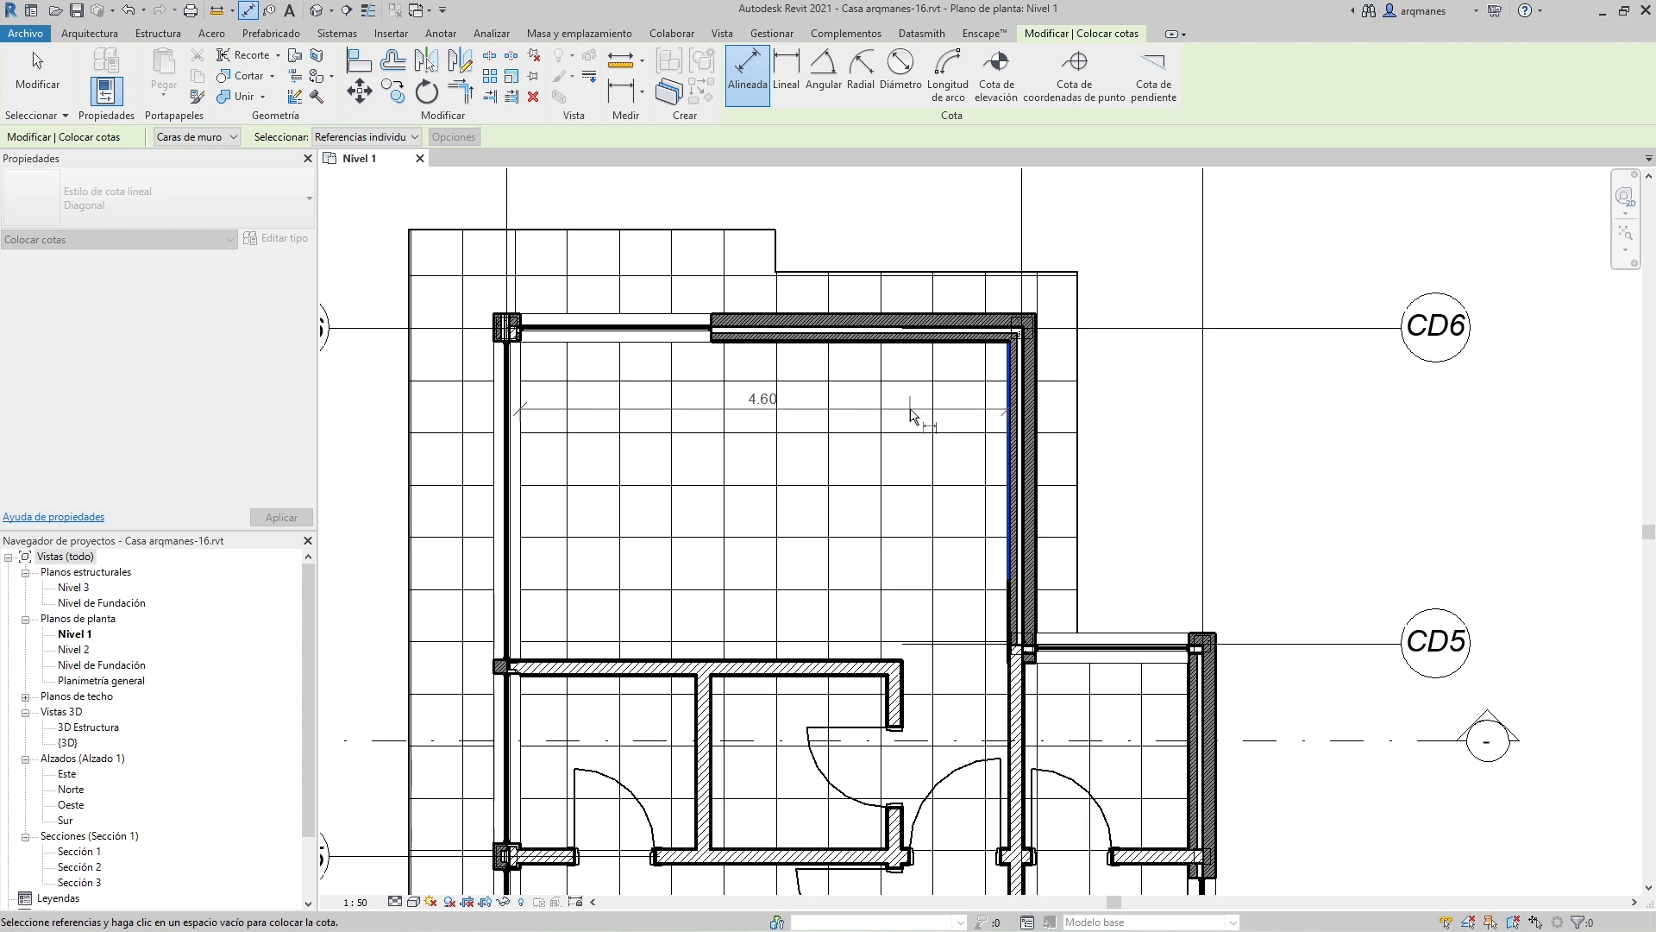
click(1035, 424)
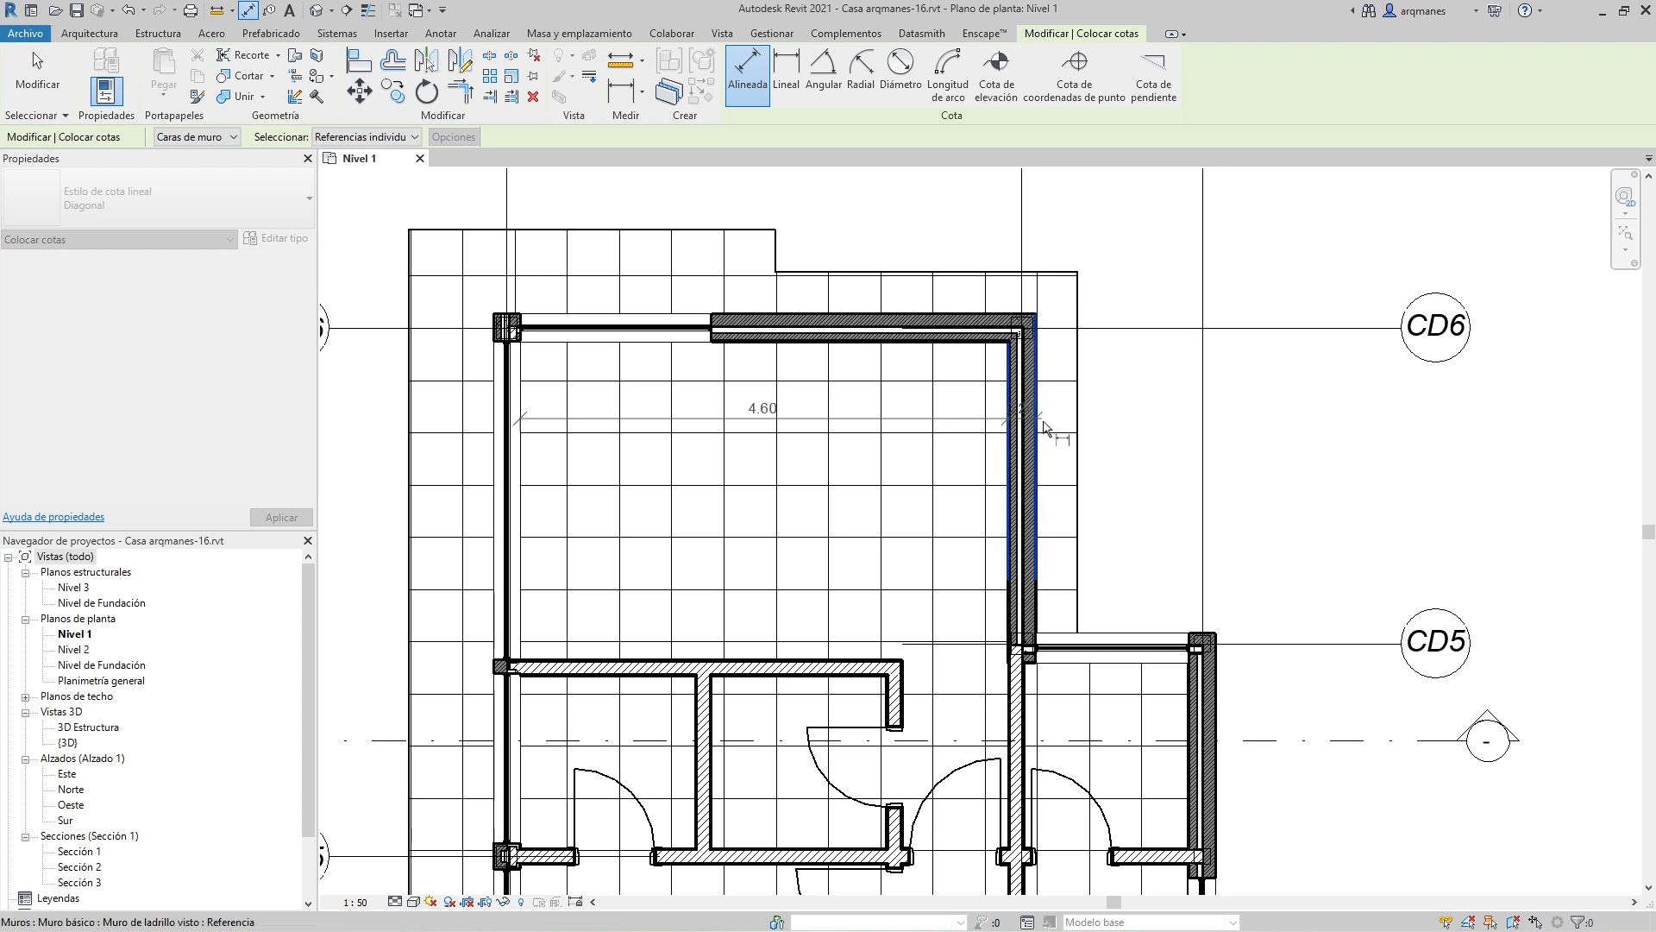
click(1077, 420)
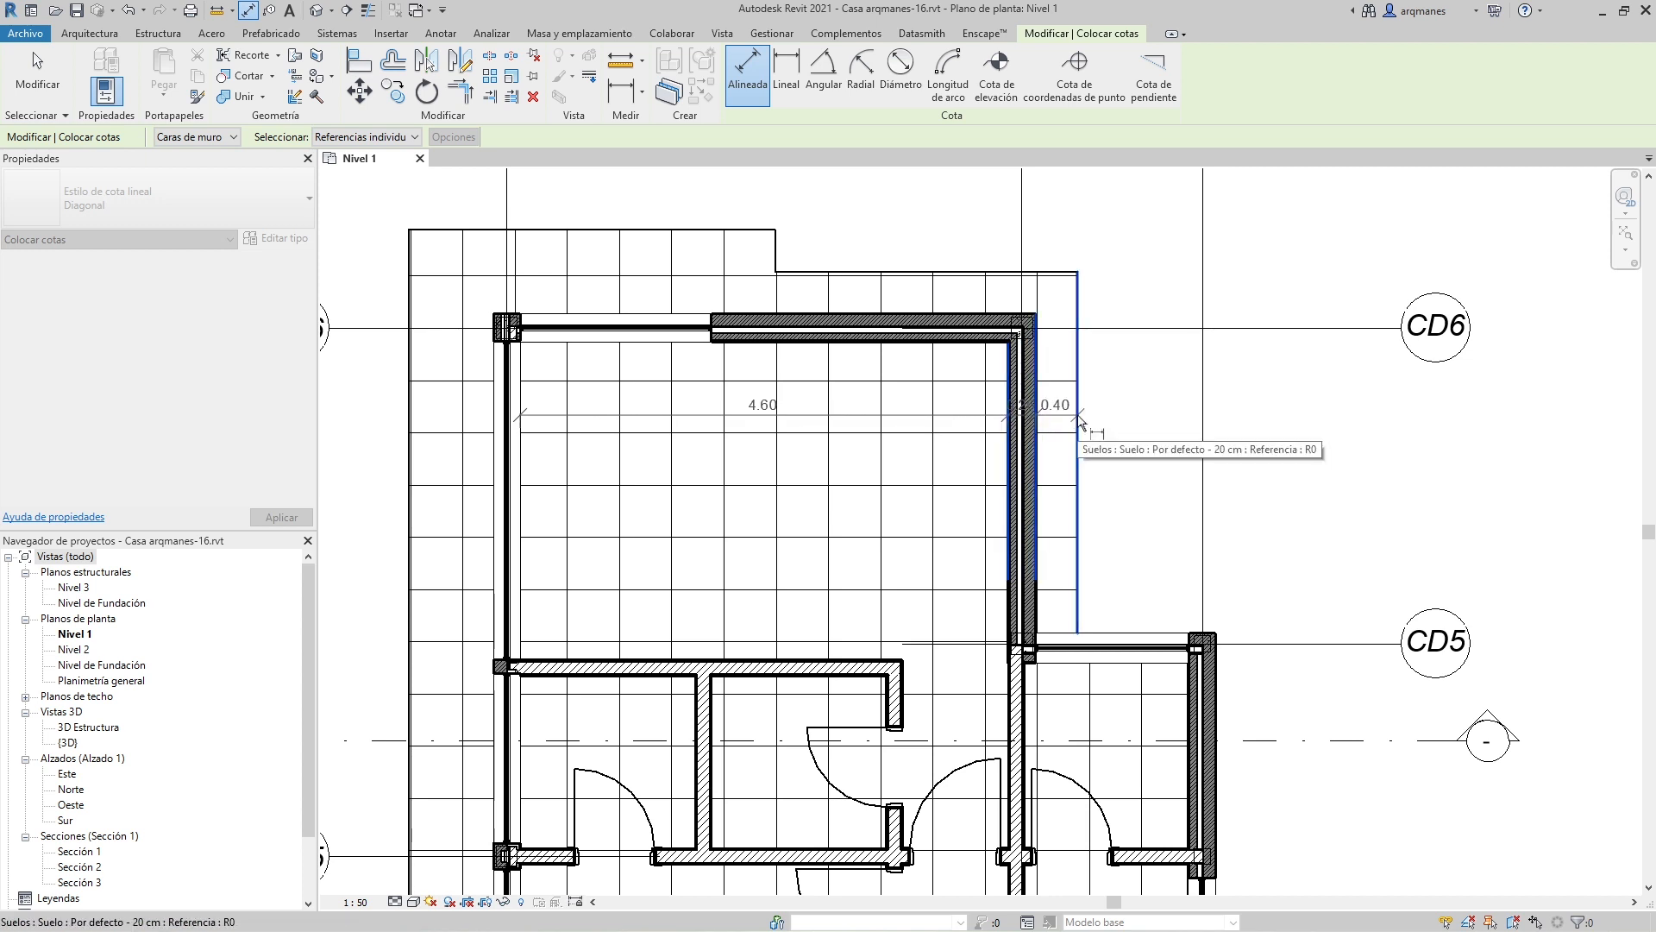
click(1149, 416)
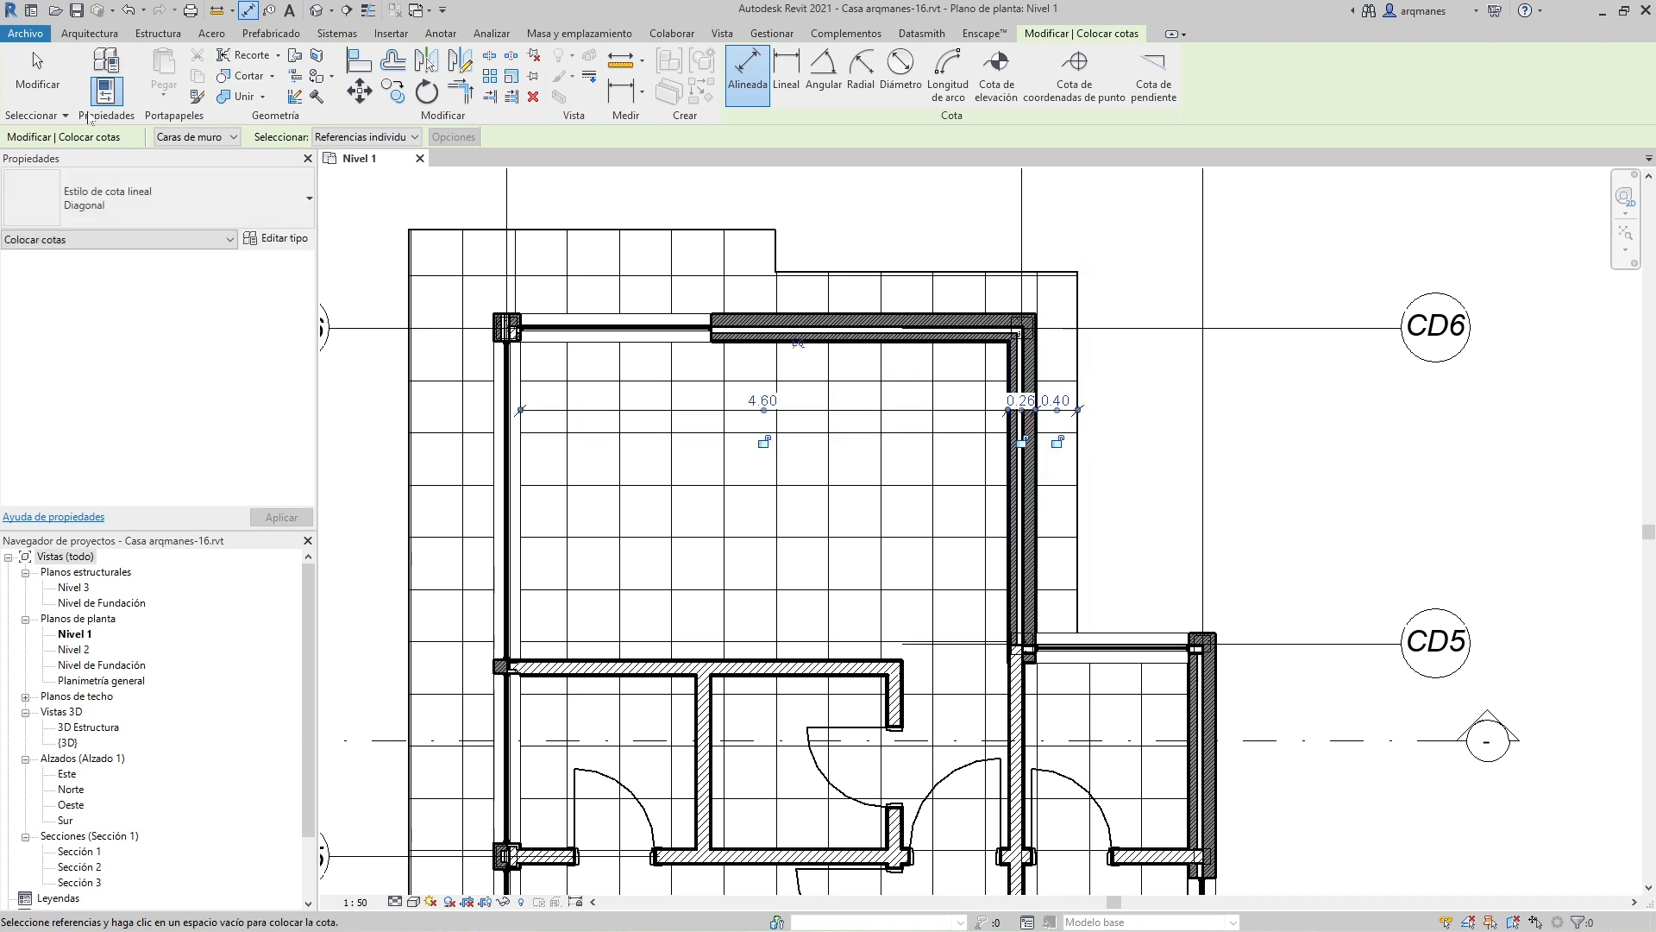
key(Escape)
key(Escape)
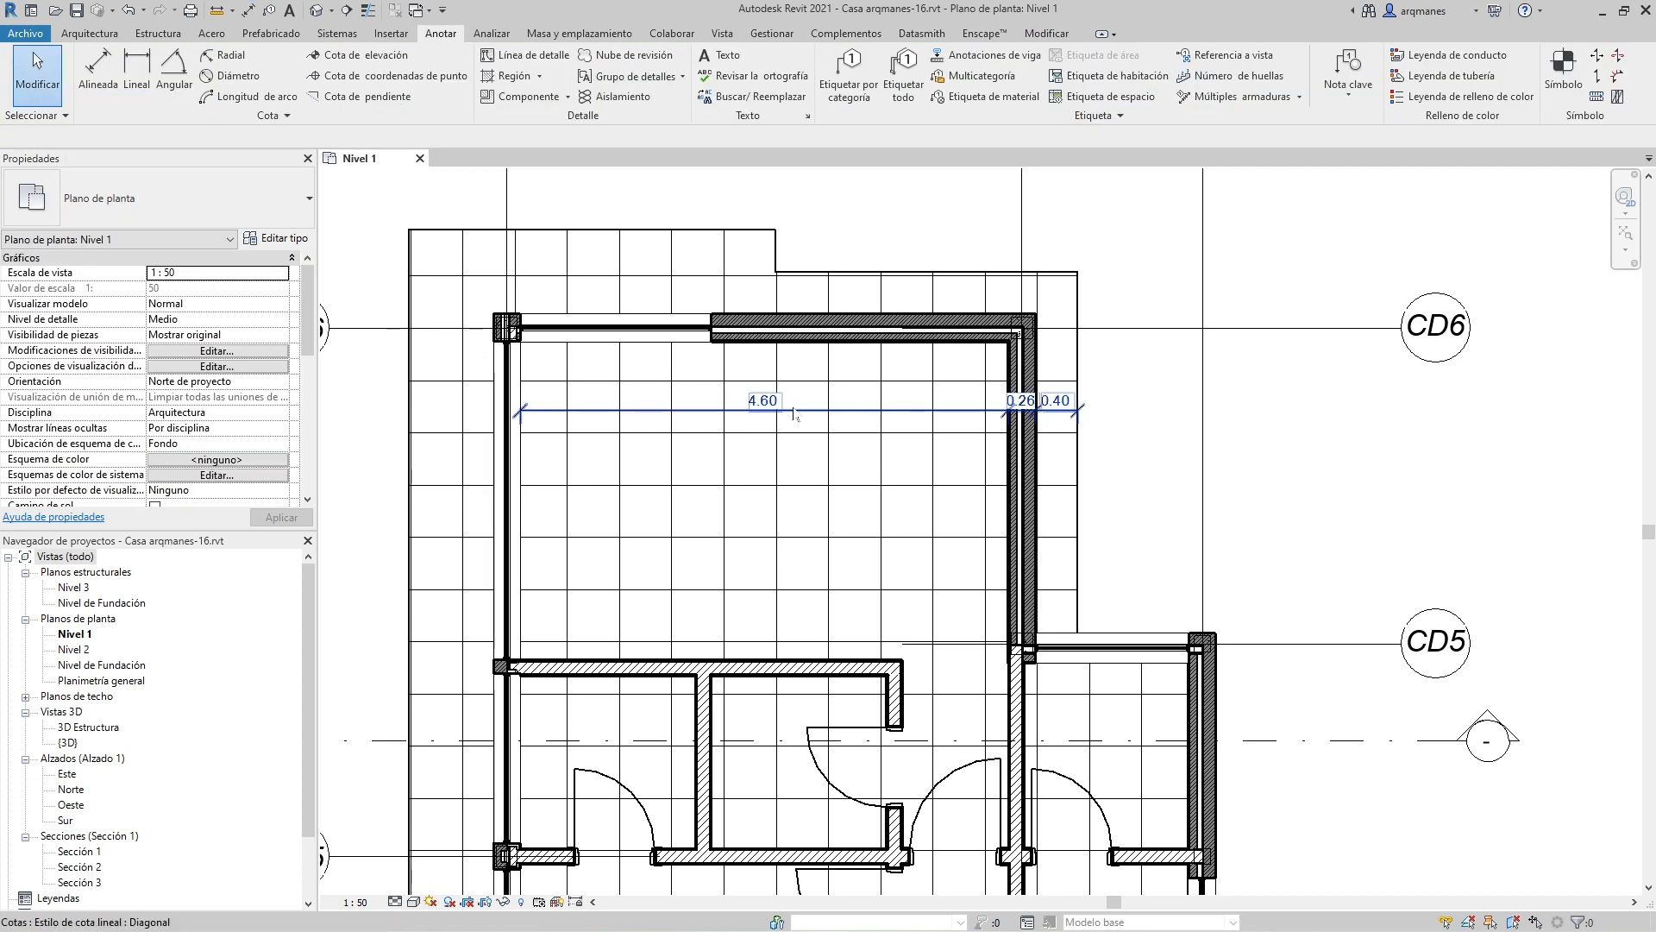
Step: Edit the room dimension string's reference lines, adding the left window's outer face and the left floor edge
click(794, 412)
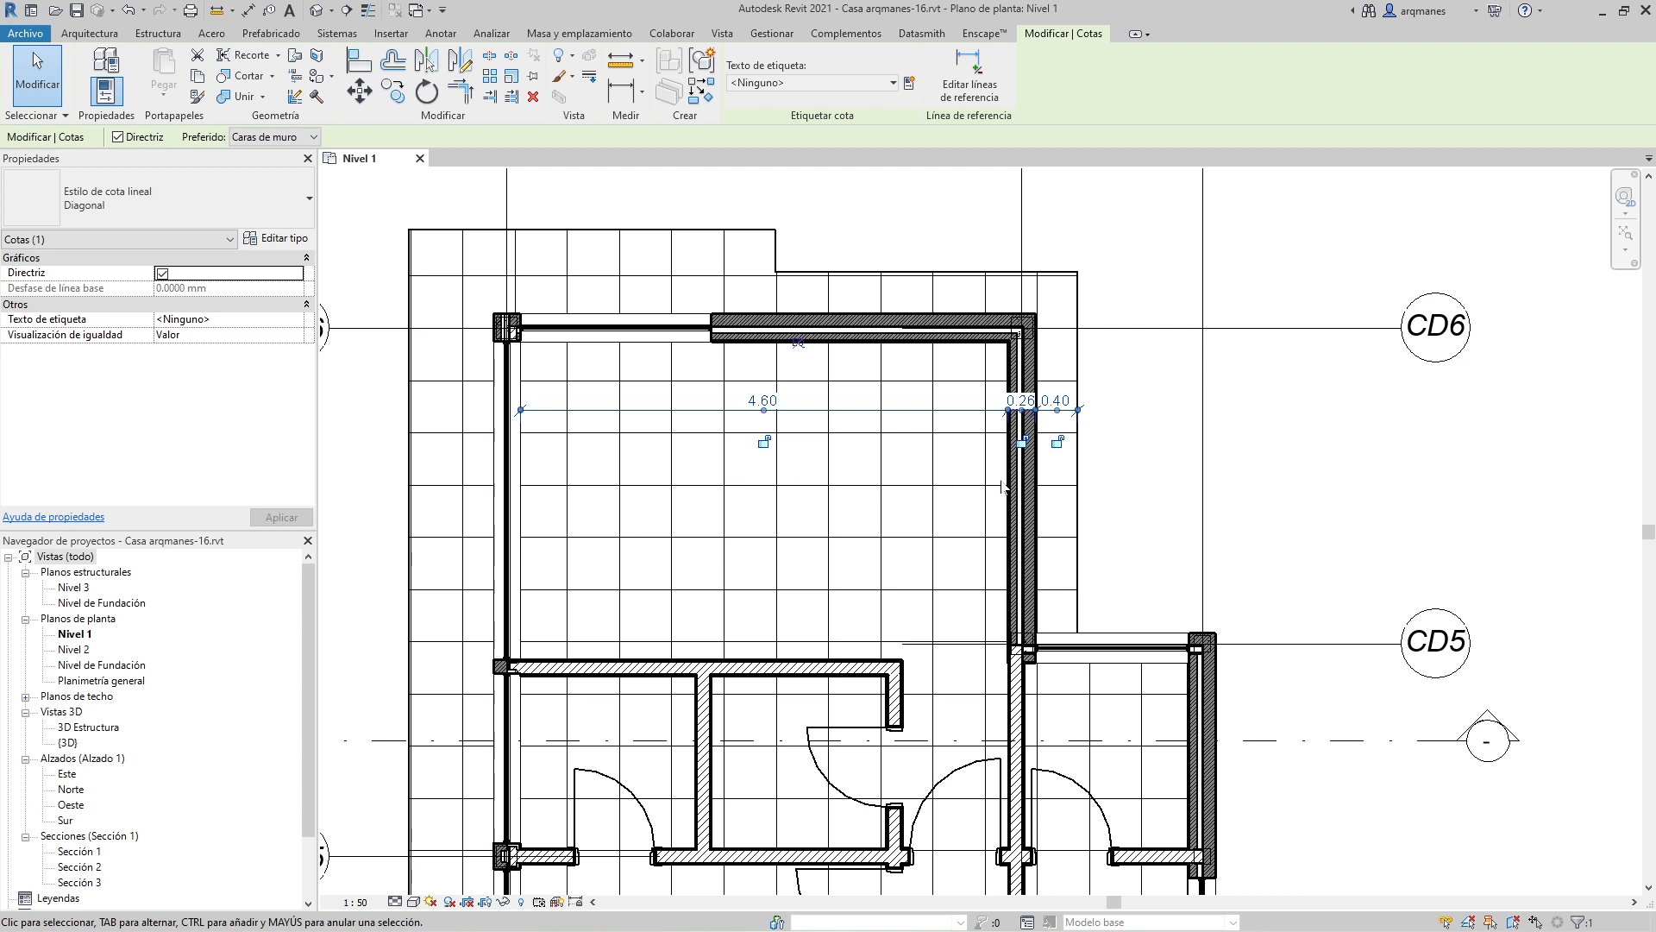
scroll(1156, 489, down, 1)
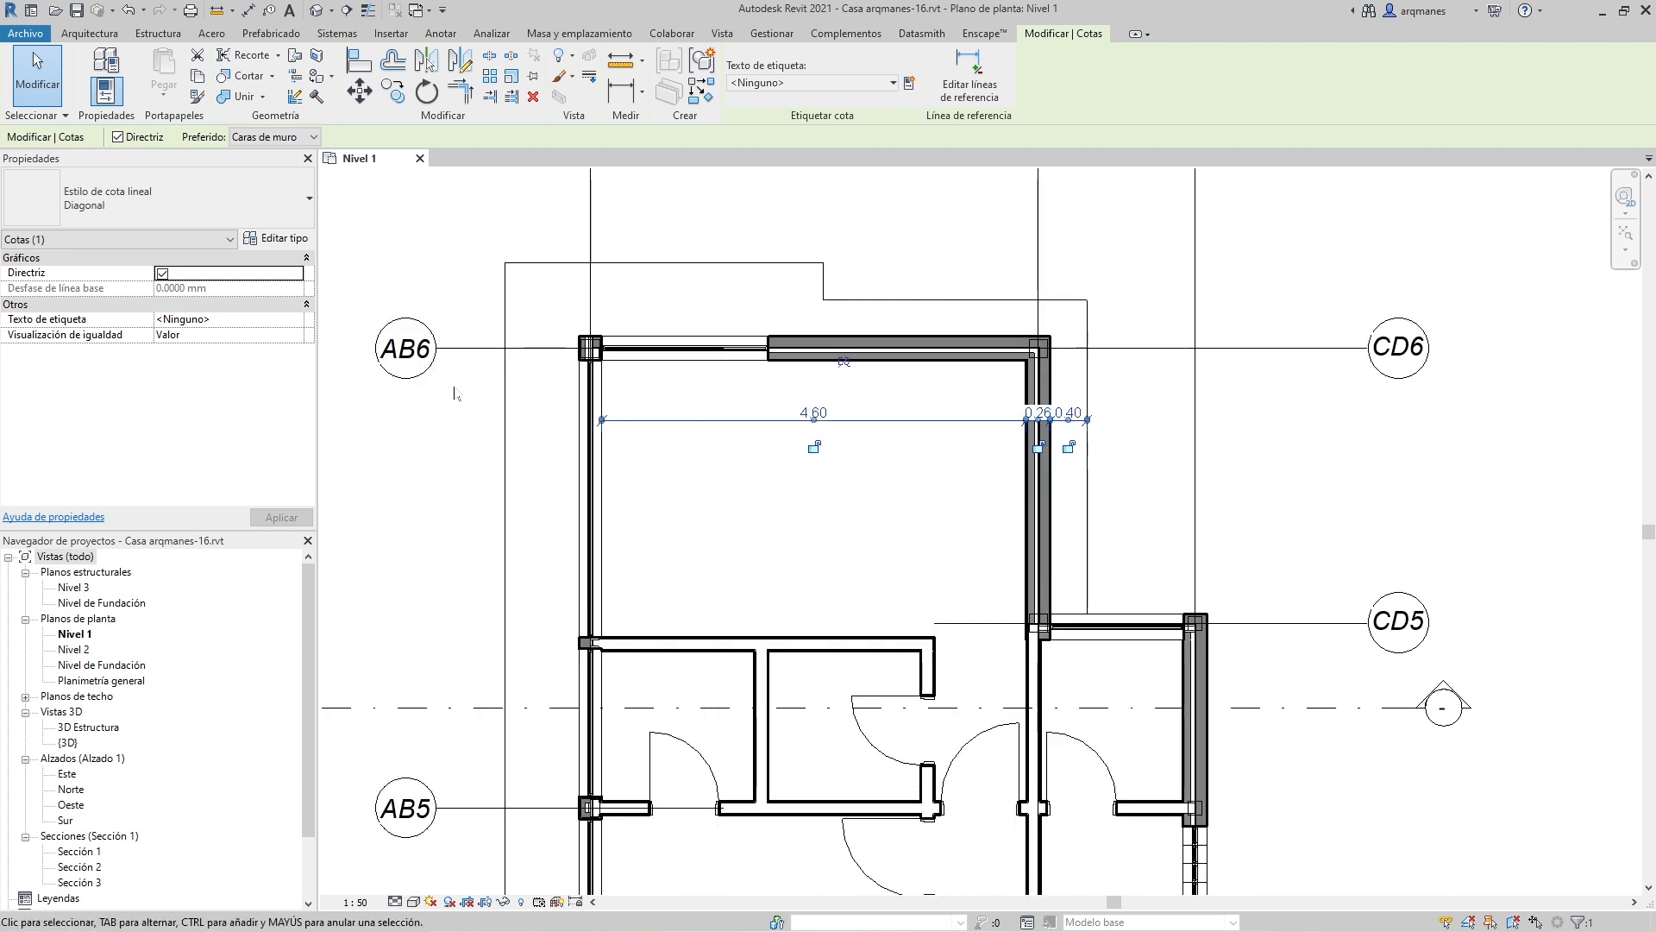
scroll(502, 416, up, 2)
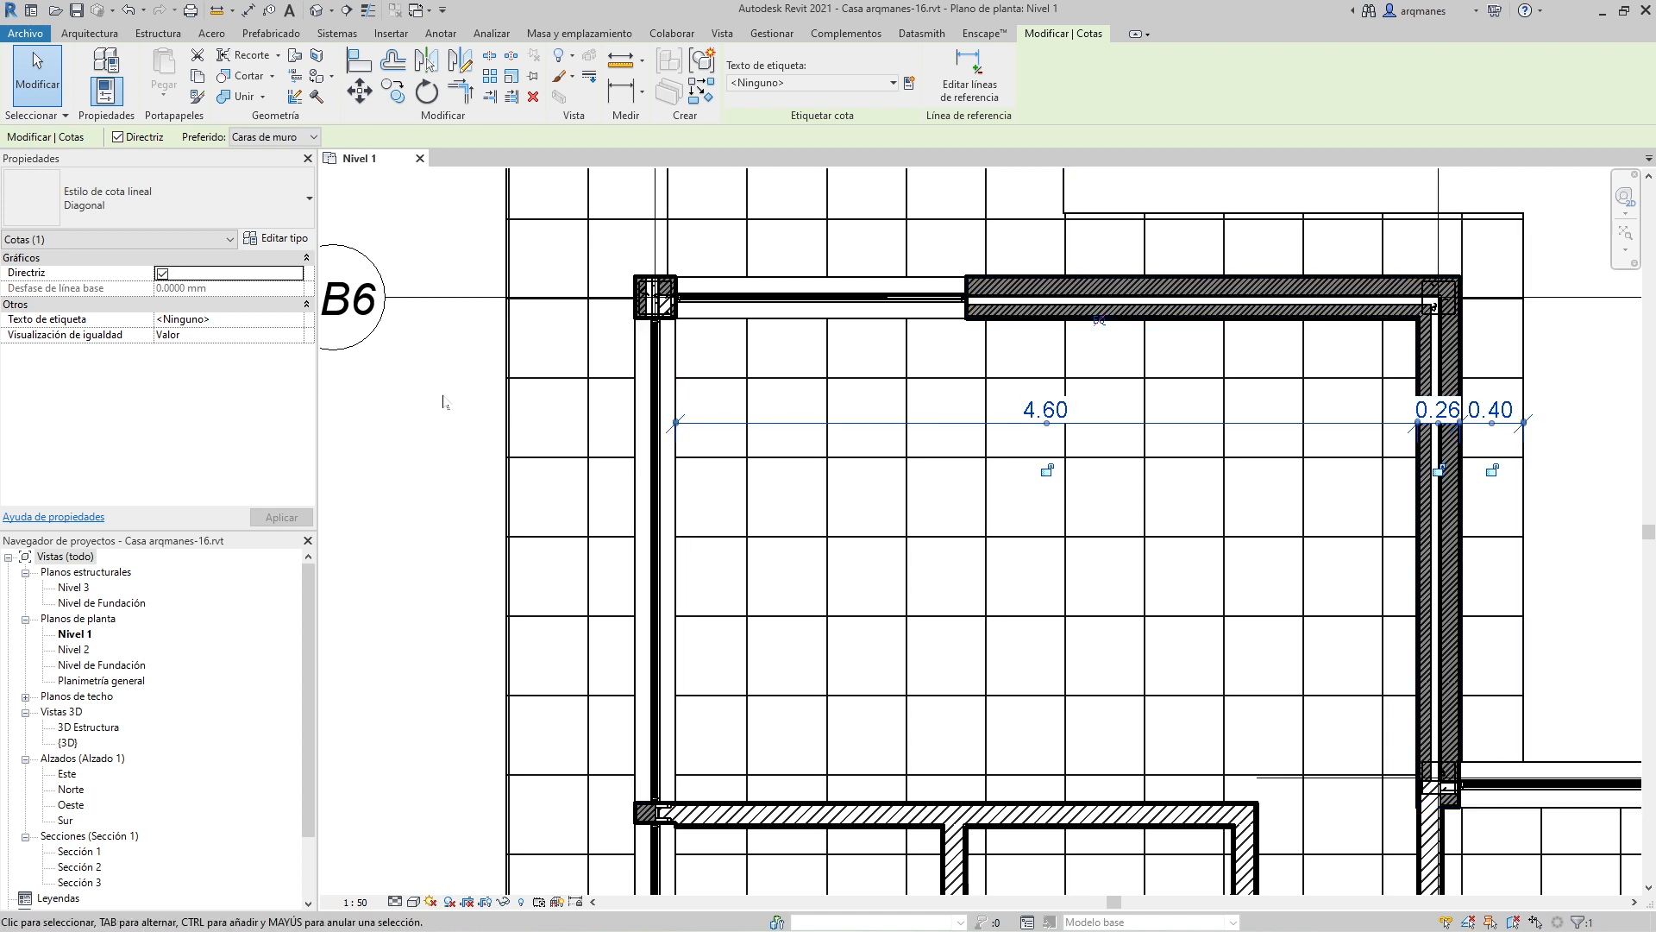
click(480, 501)
click(766, 424)
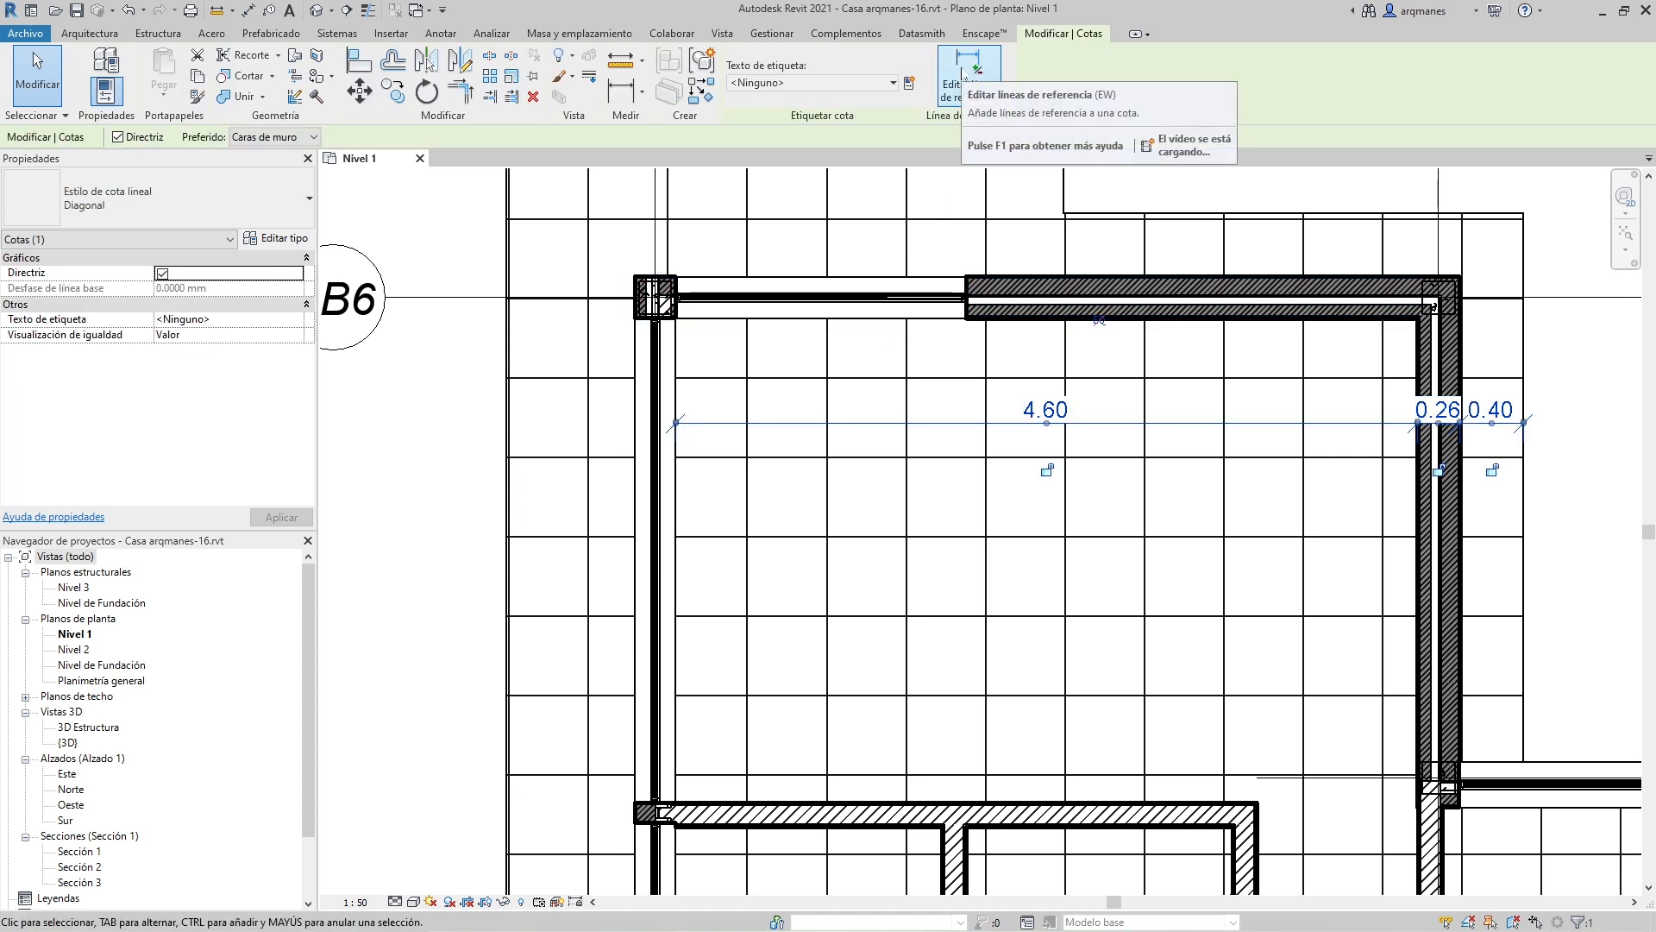
click(967, 76)
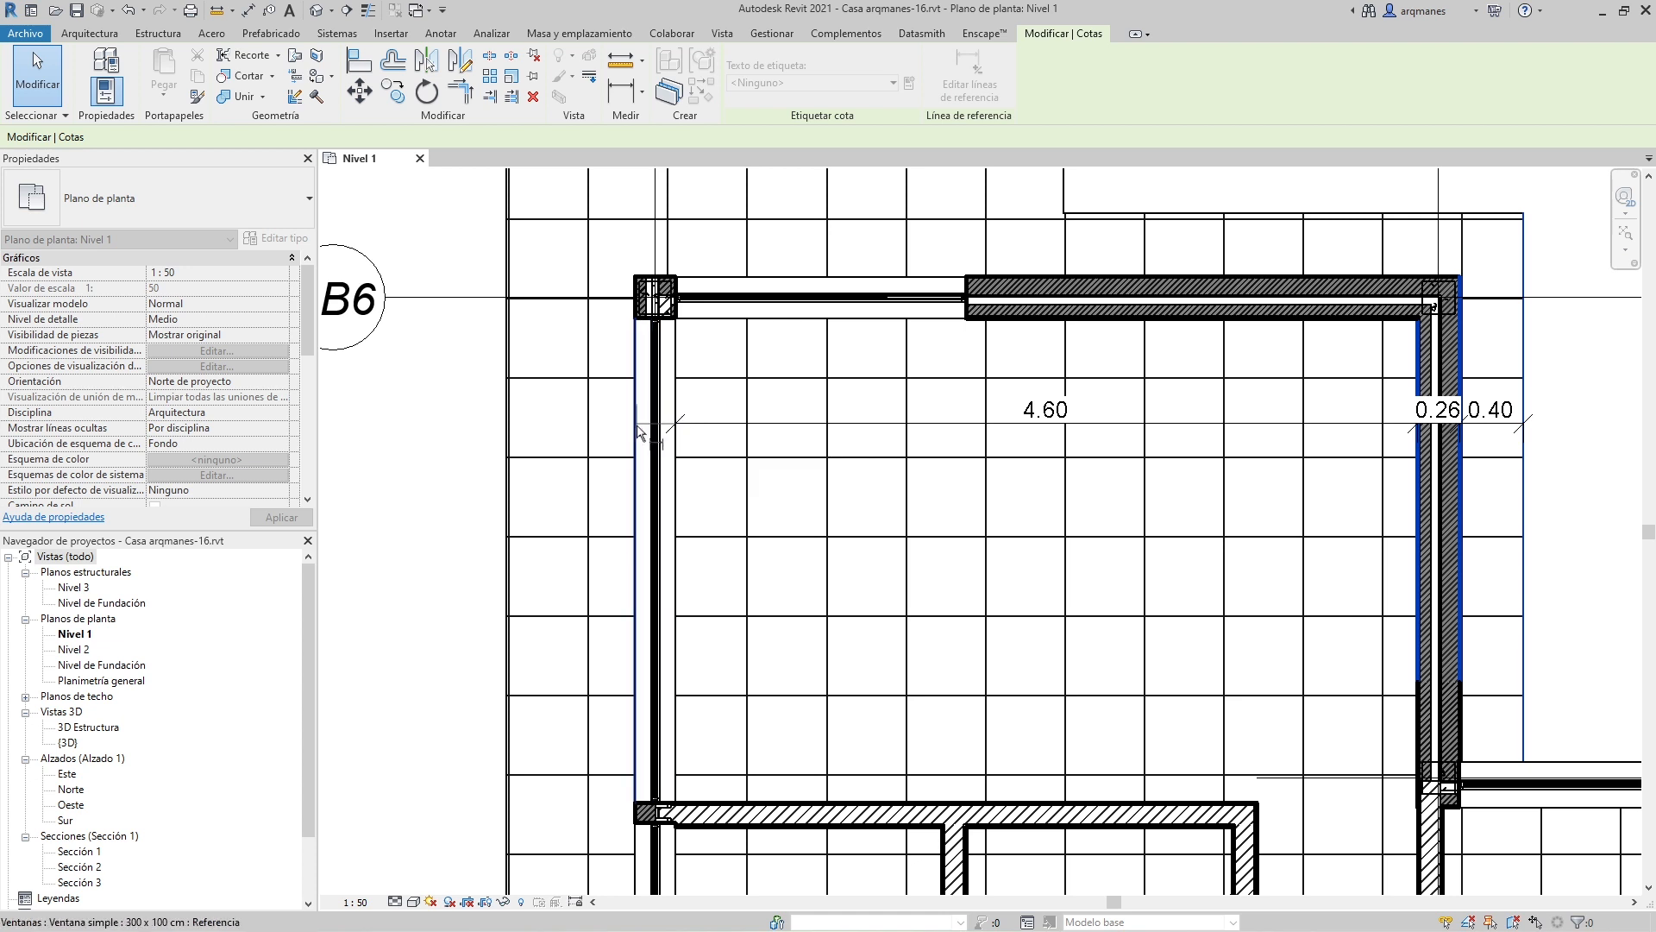
click(638, 431)
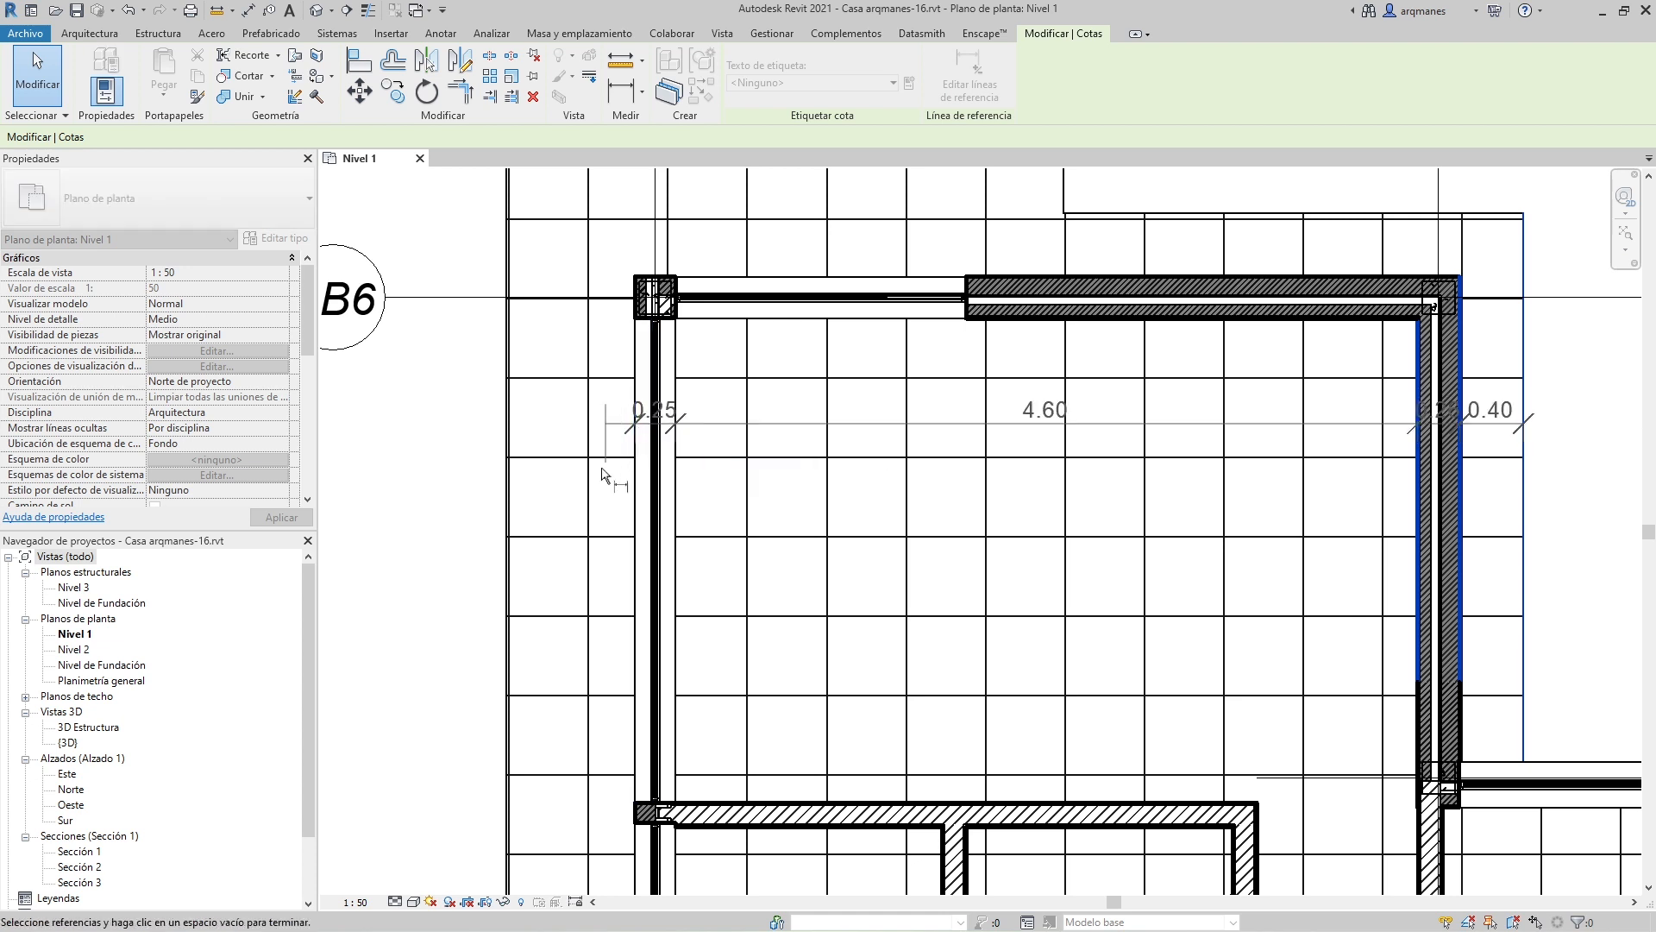
click(506, 423)
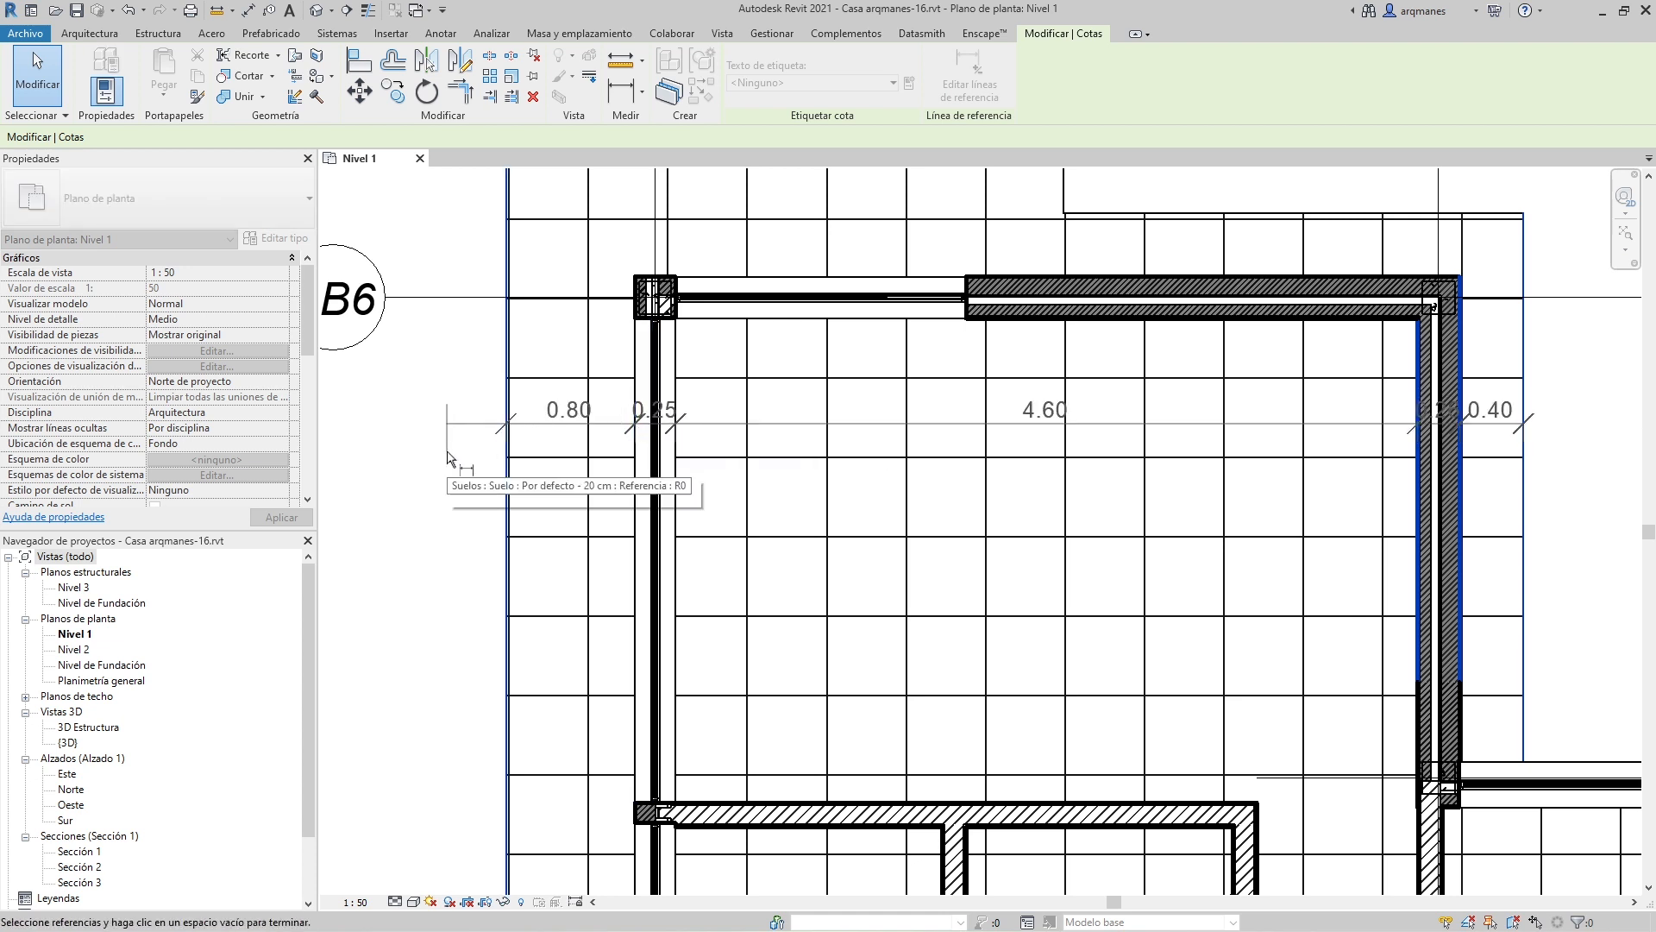
click(425, 436)
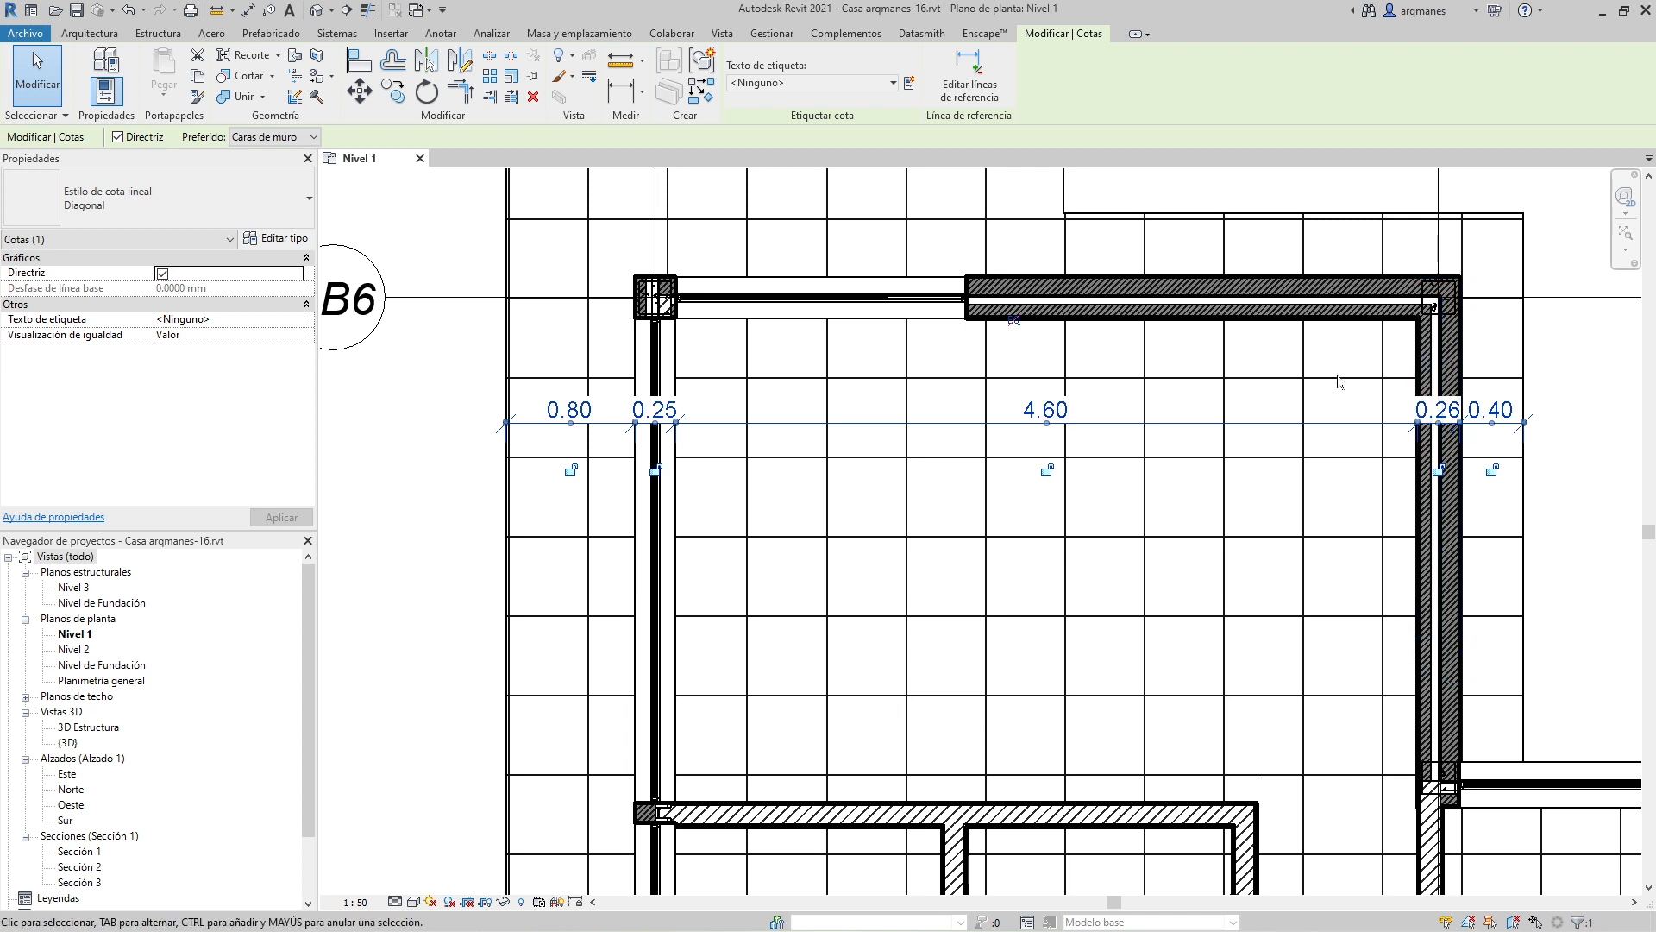
Step: Add the end of the upper wall beside the window as another reference in the room's dimension string
click(969, 75)
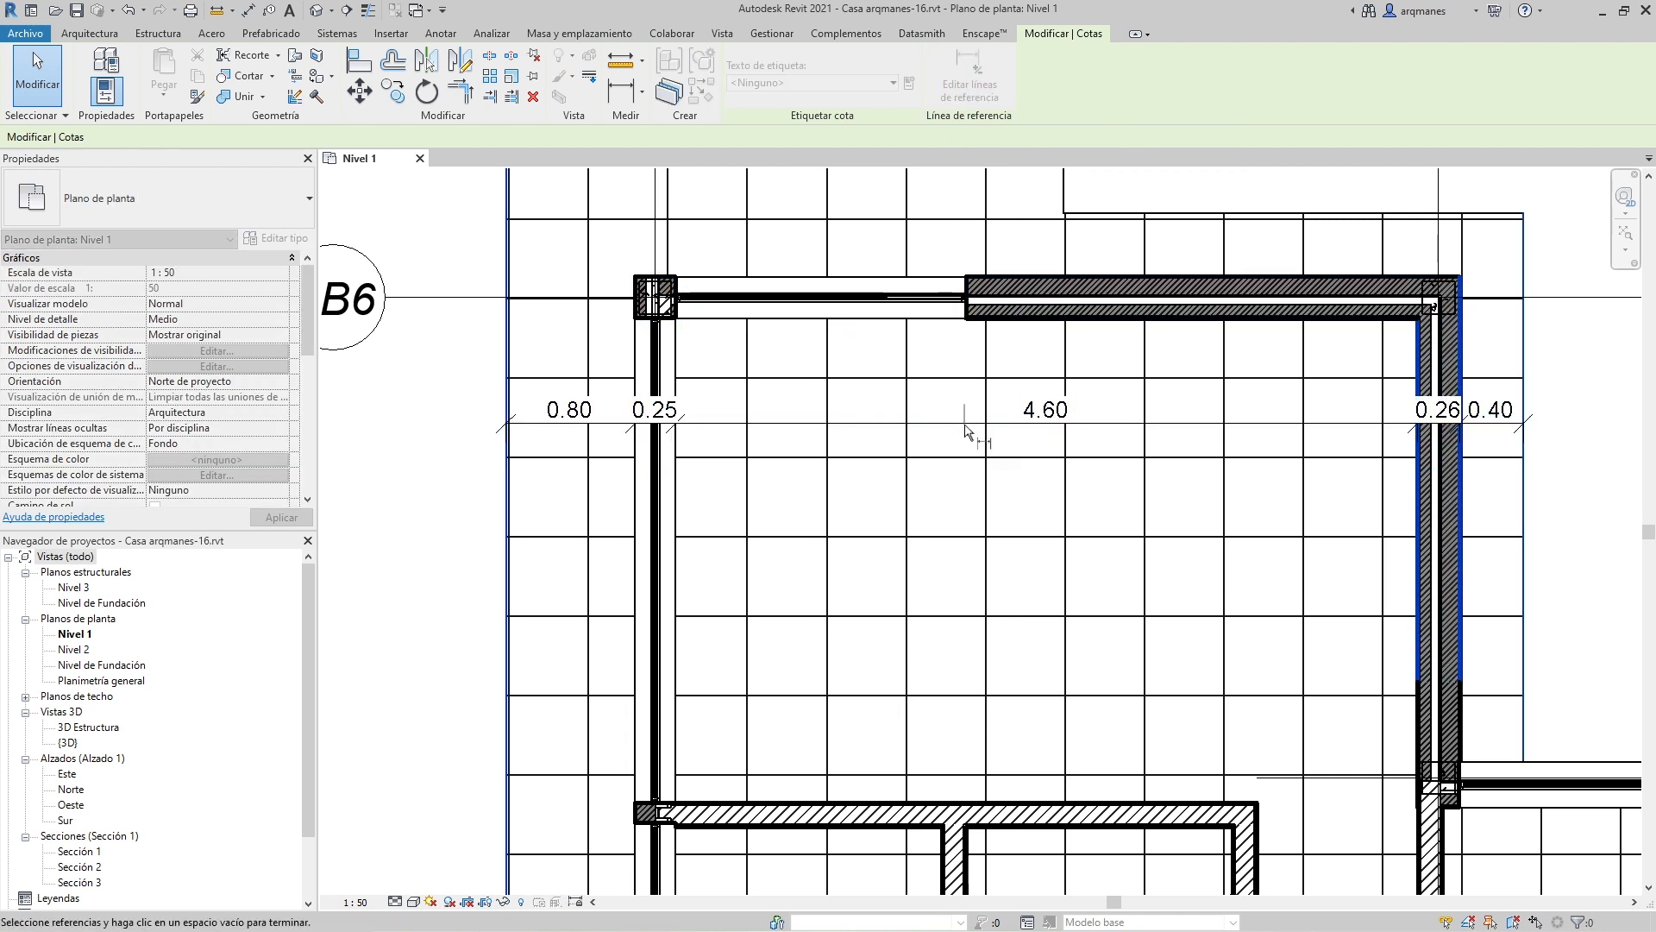
click(968, 309)
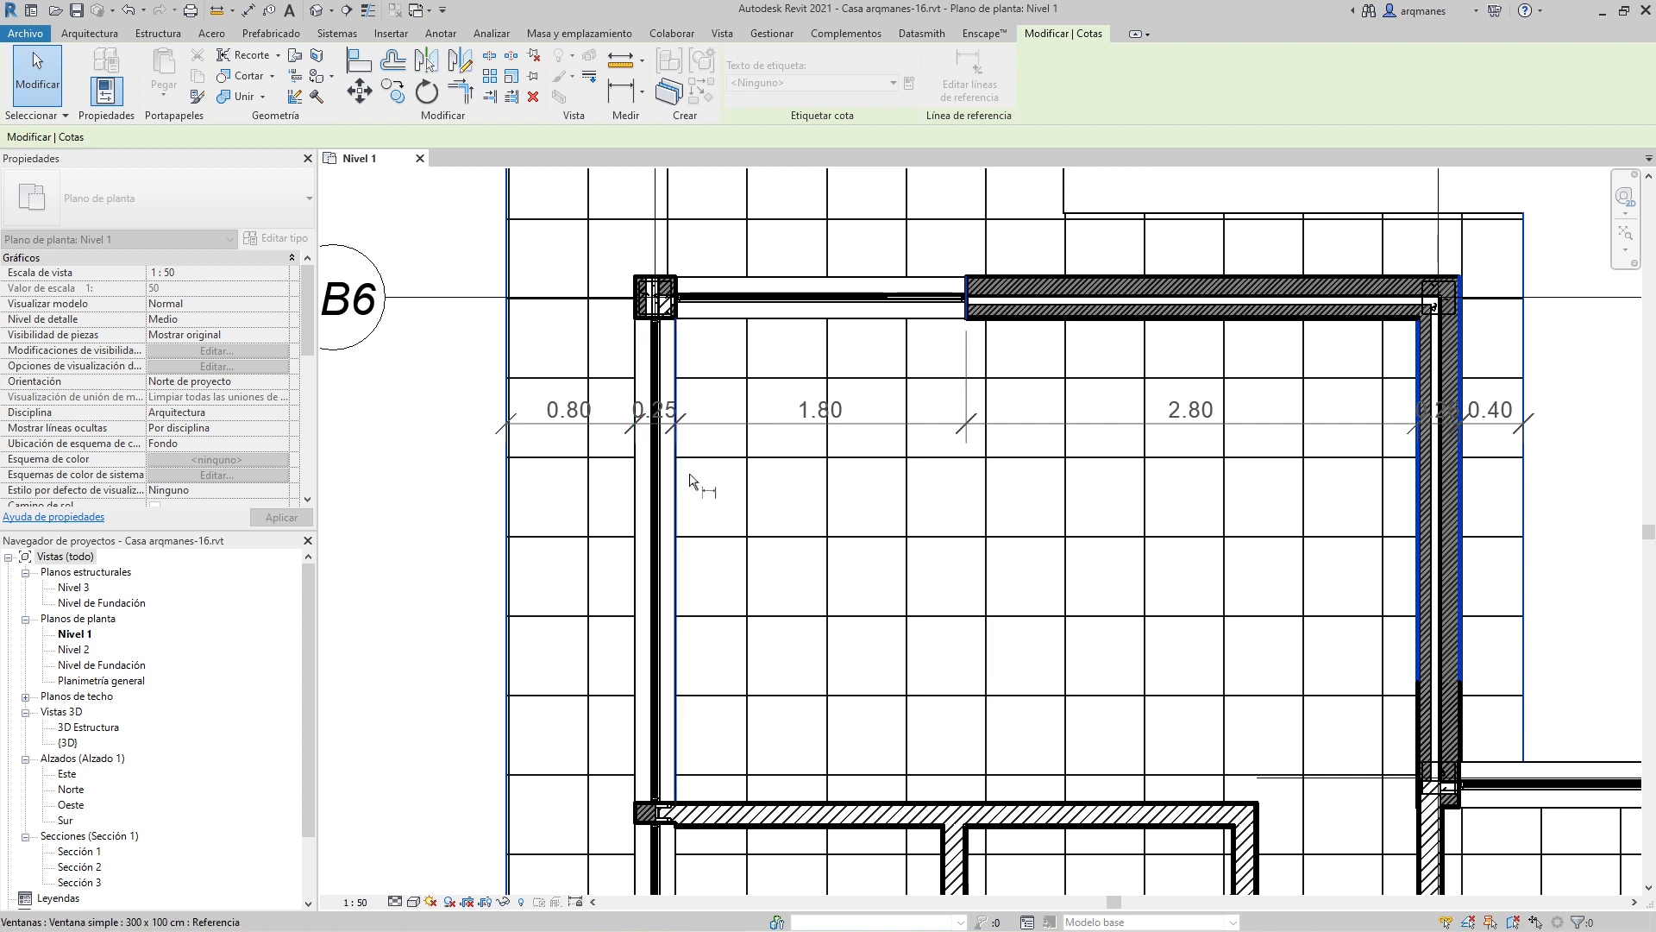
click(1104, 507)
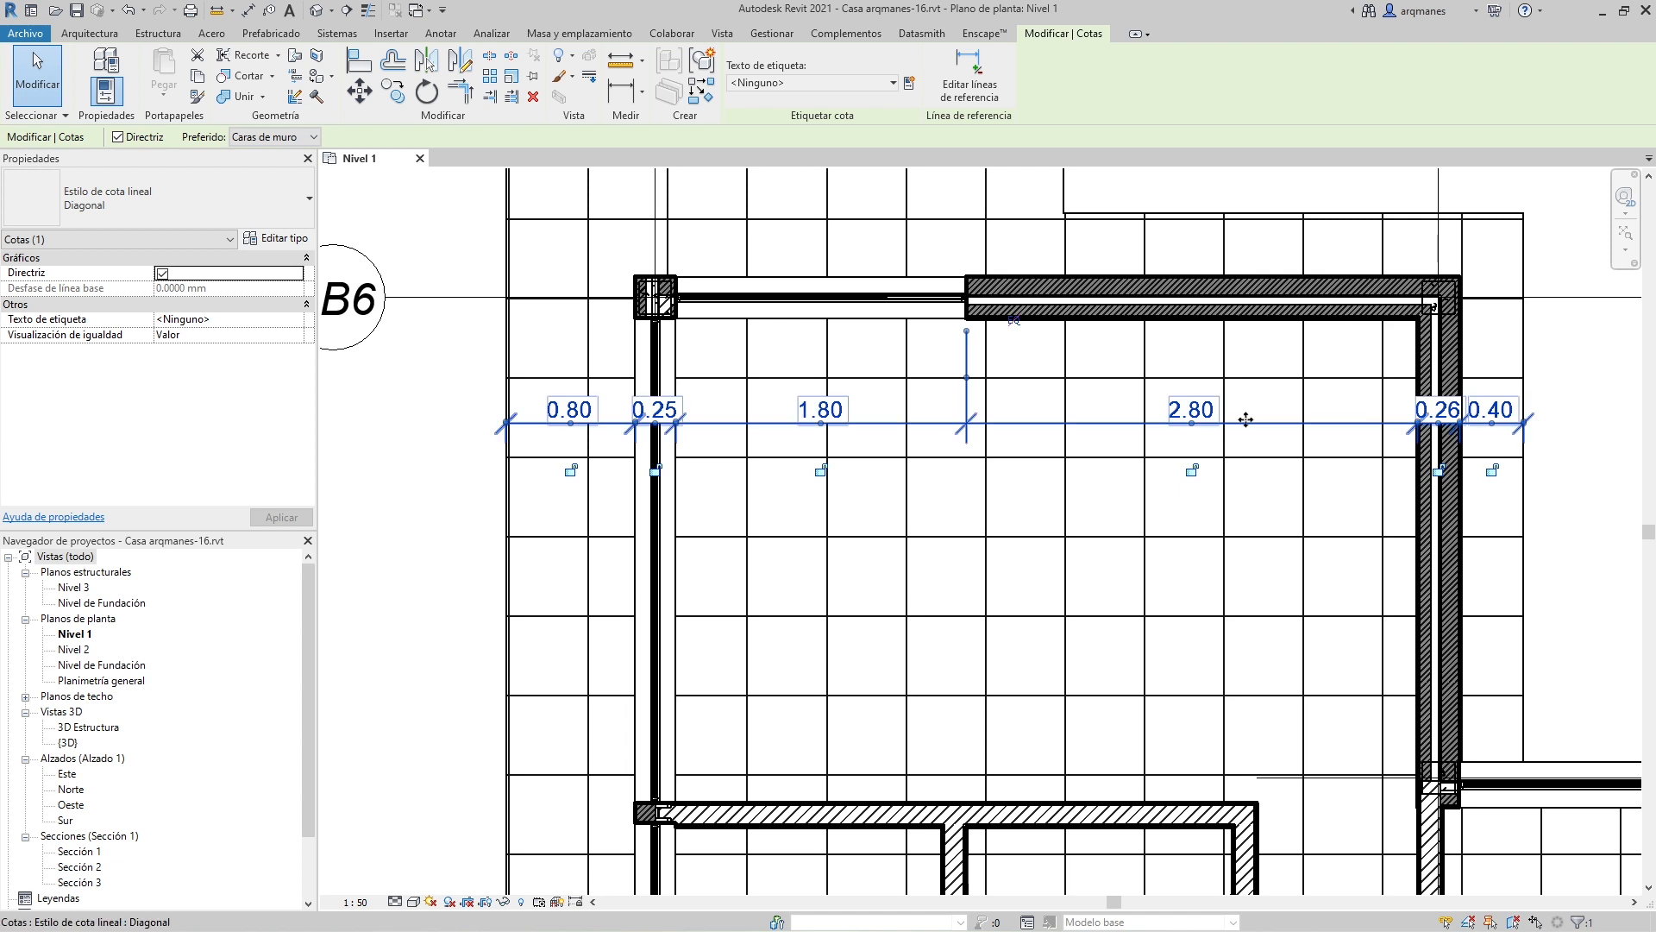
key(Escape)
Step: Dimension the full length of the long vertical interior wall below CD5 using Muros enteros selection, placing the dimension in the corridor beside it
key(d)
key(i)
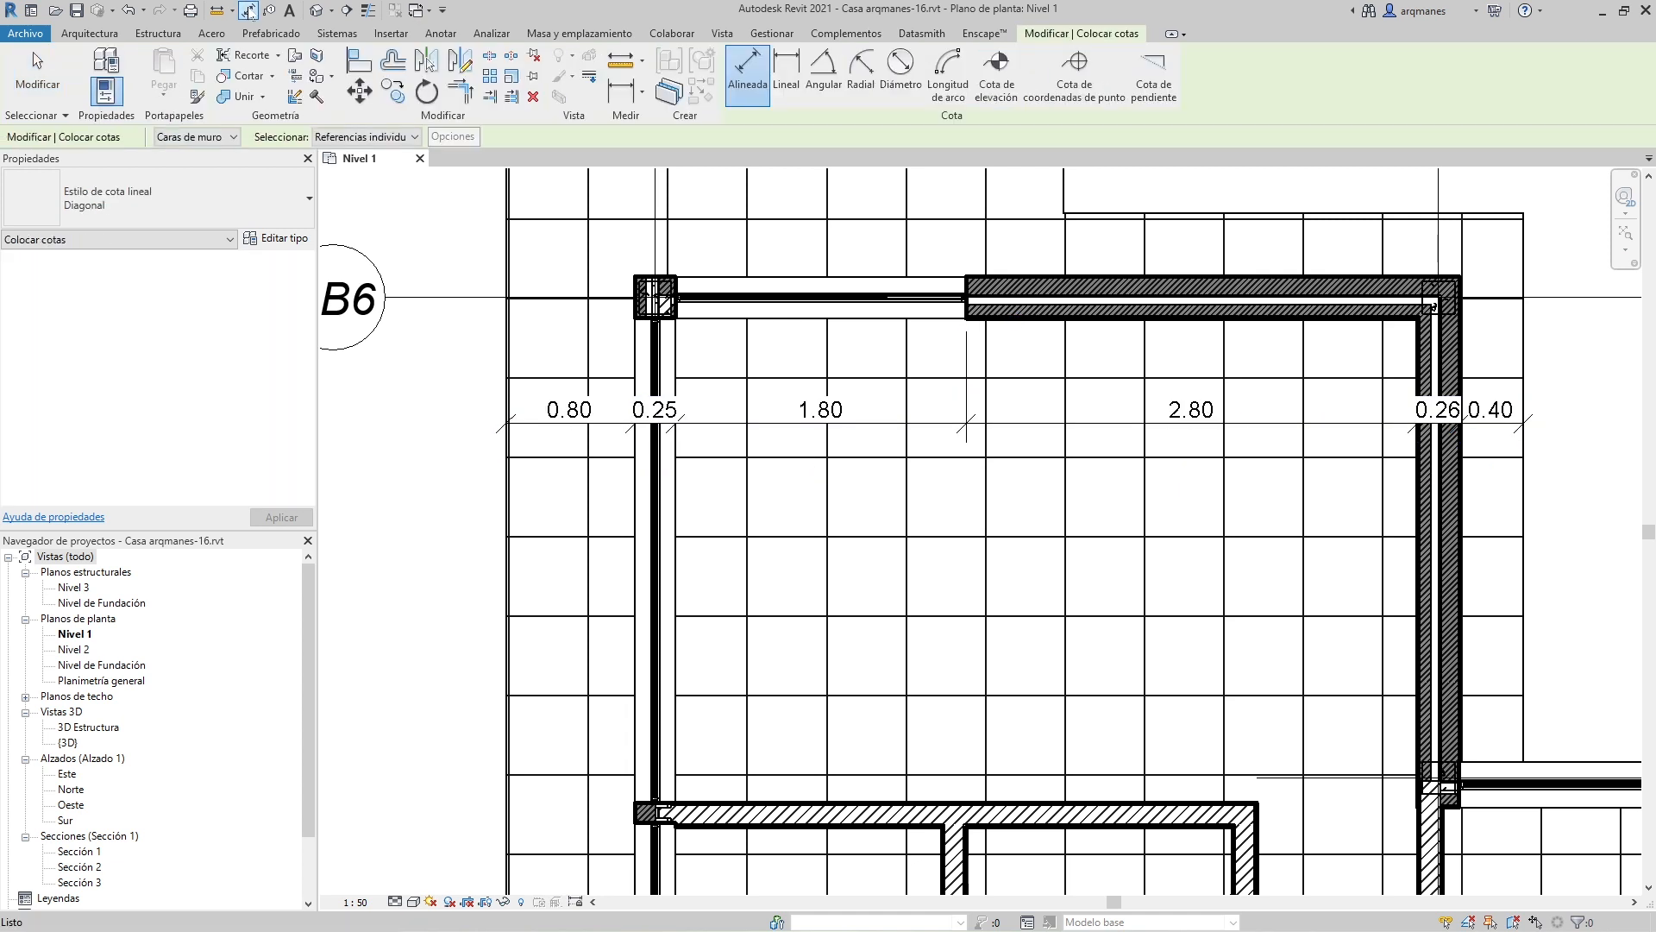
click(362, 137)
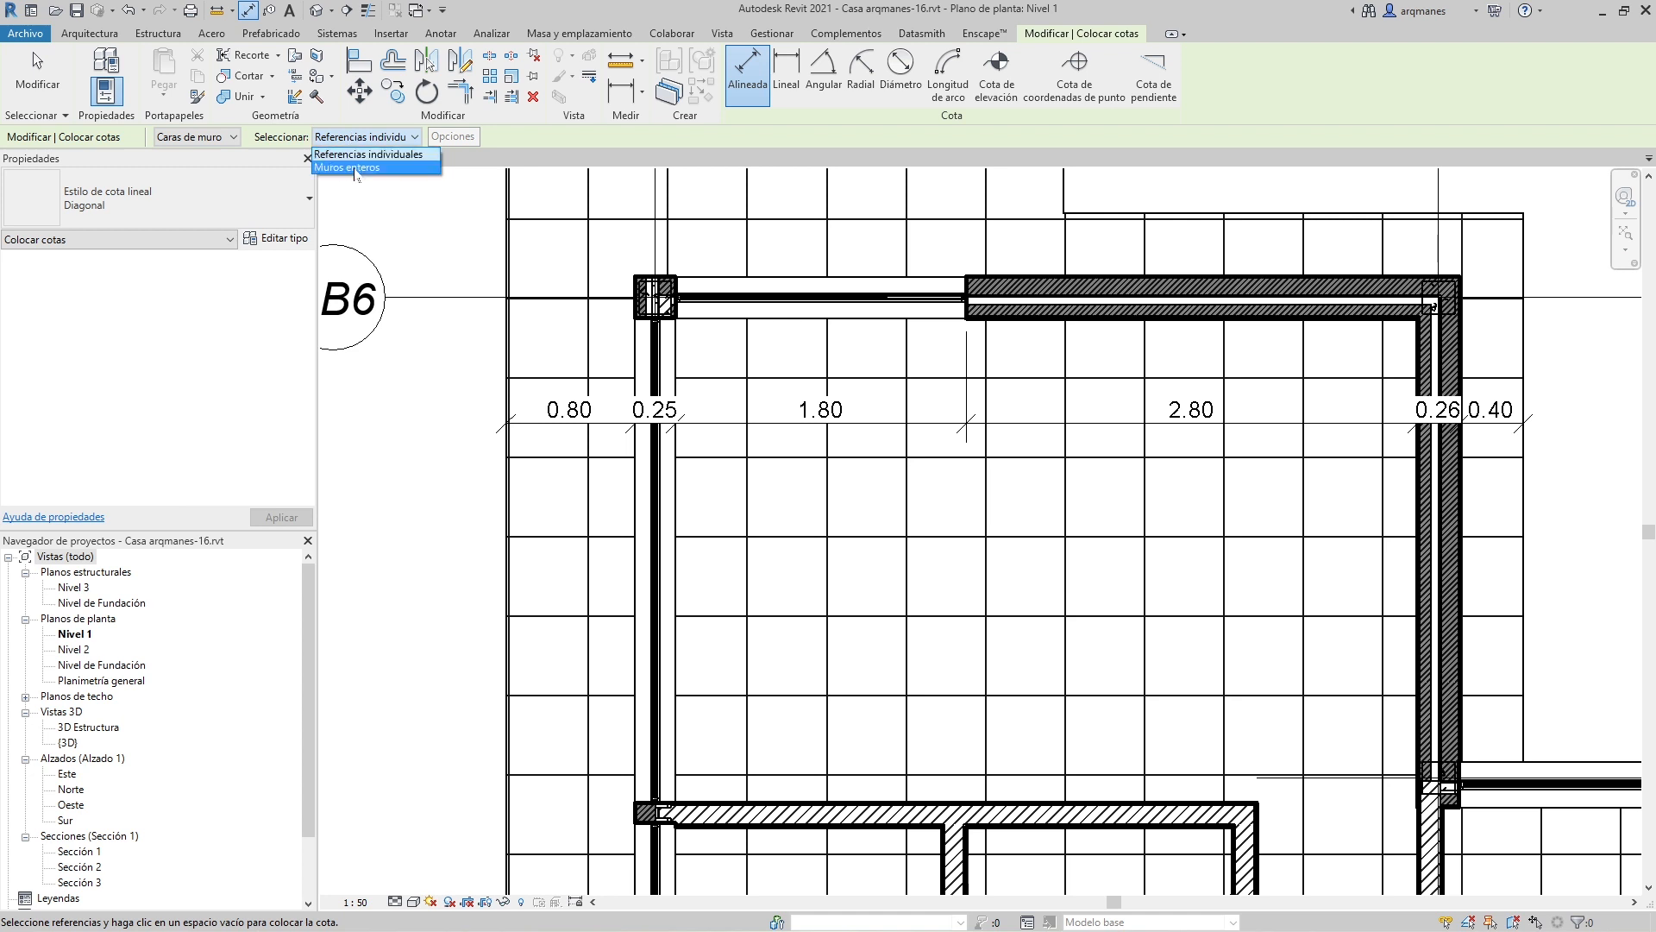
click(356, 168)
scroll(435, 490, down, 4)
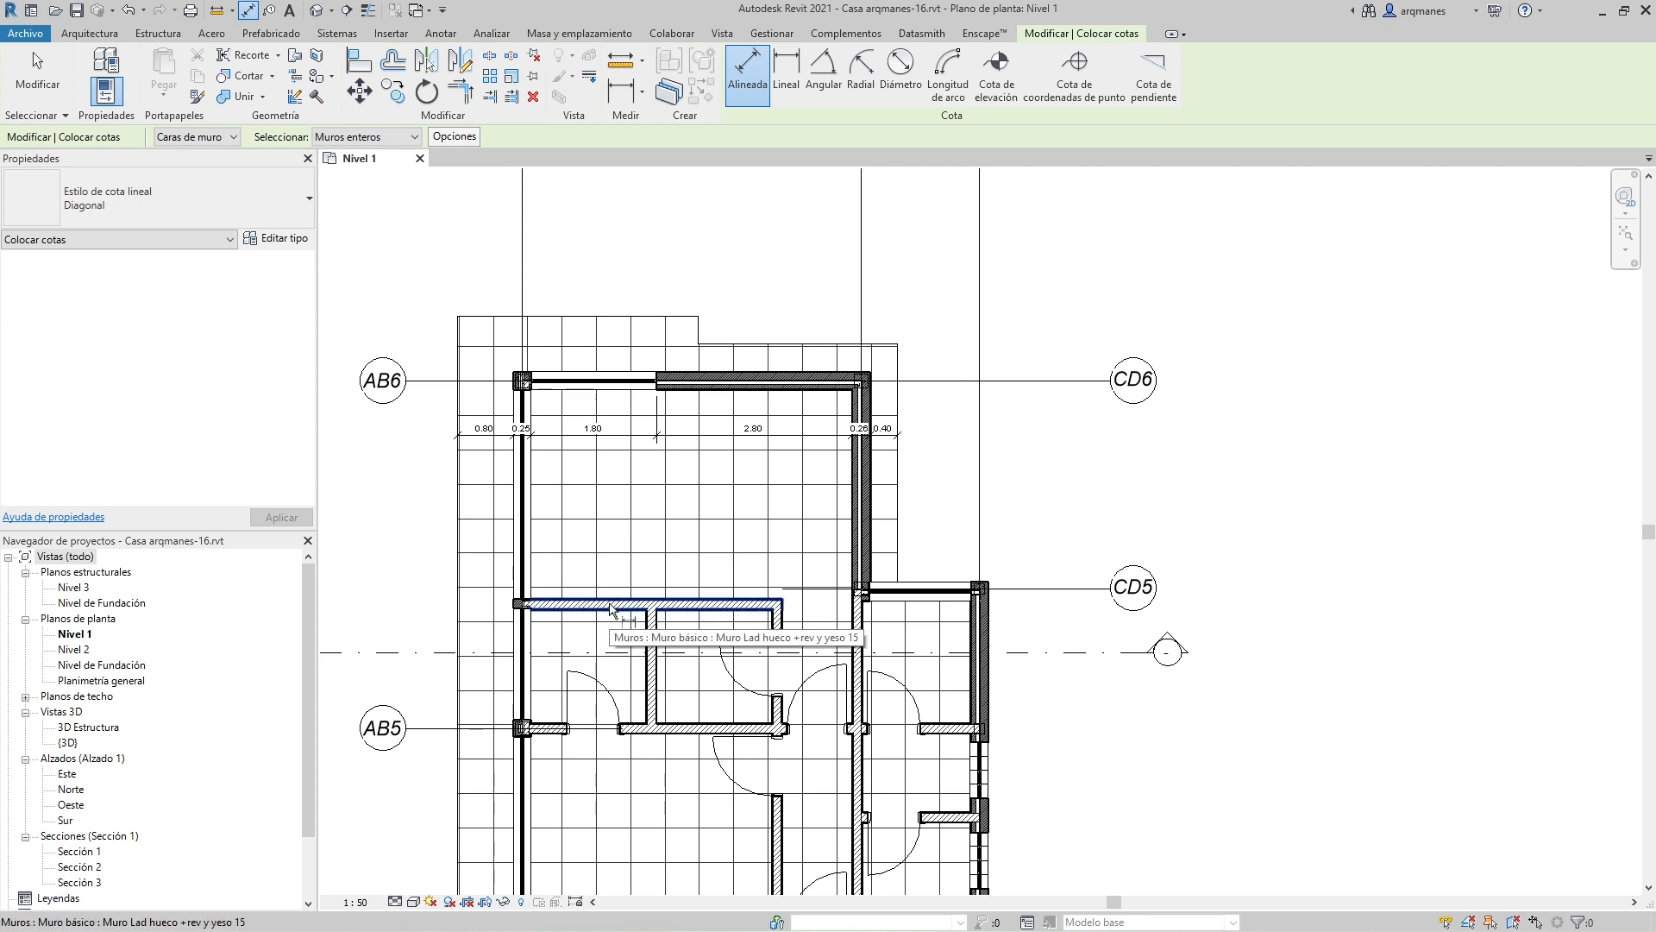
scroll(726, 390, down, 2)
scroll(727, 390, down, 1)
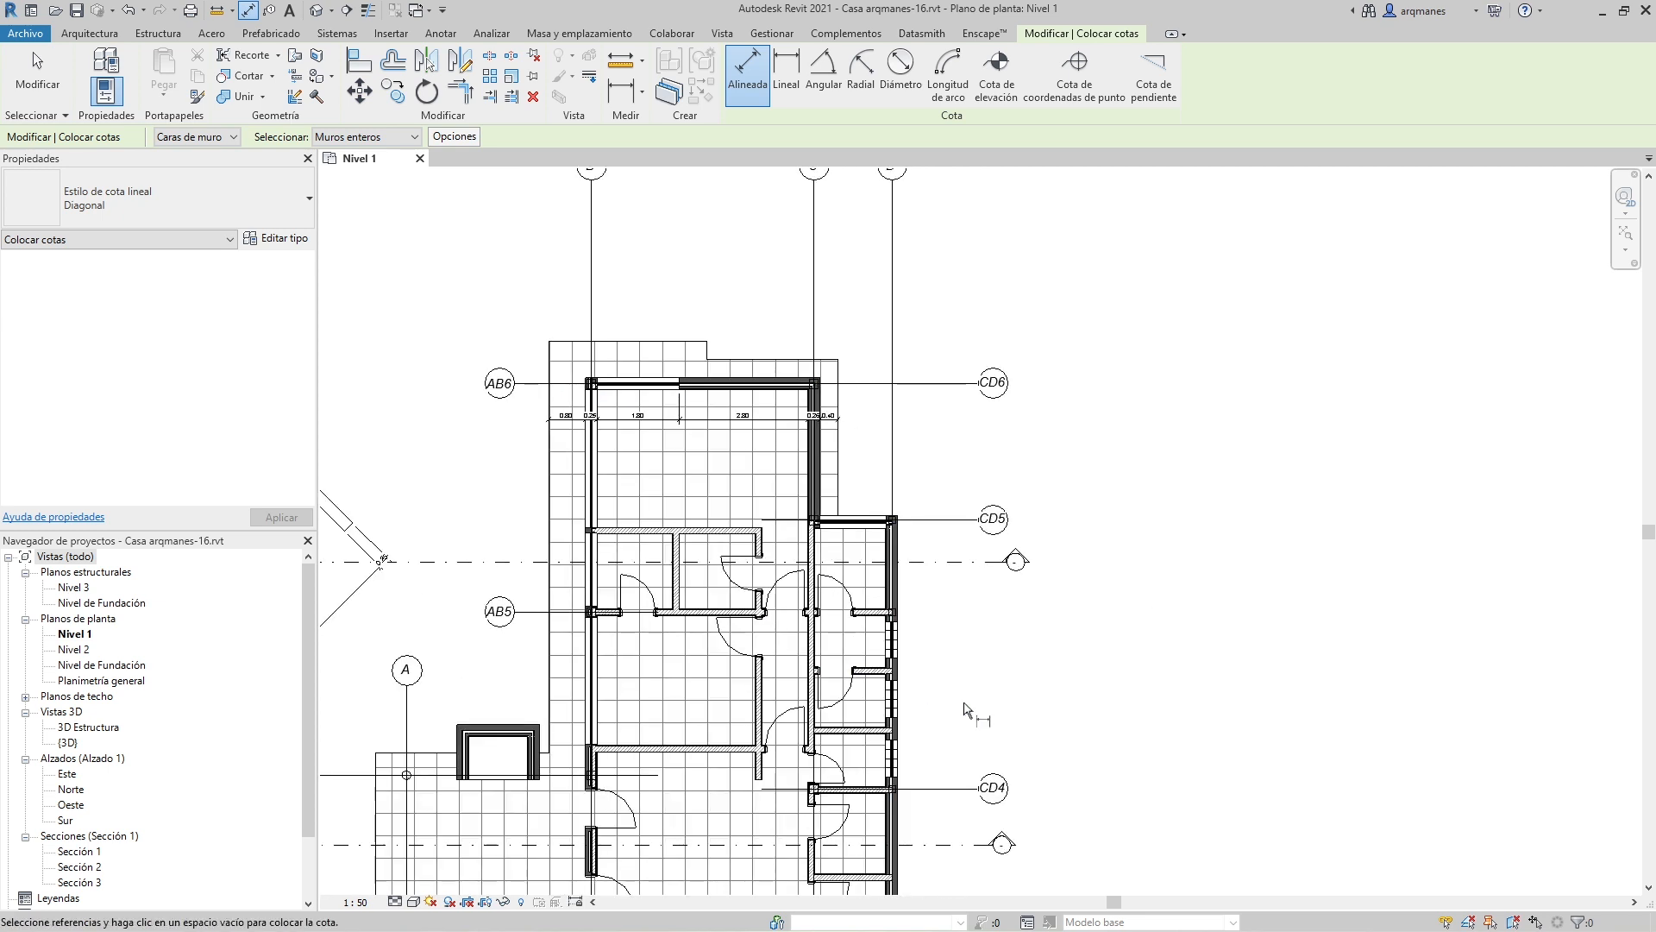
scroll(969, 703, up, 1)
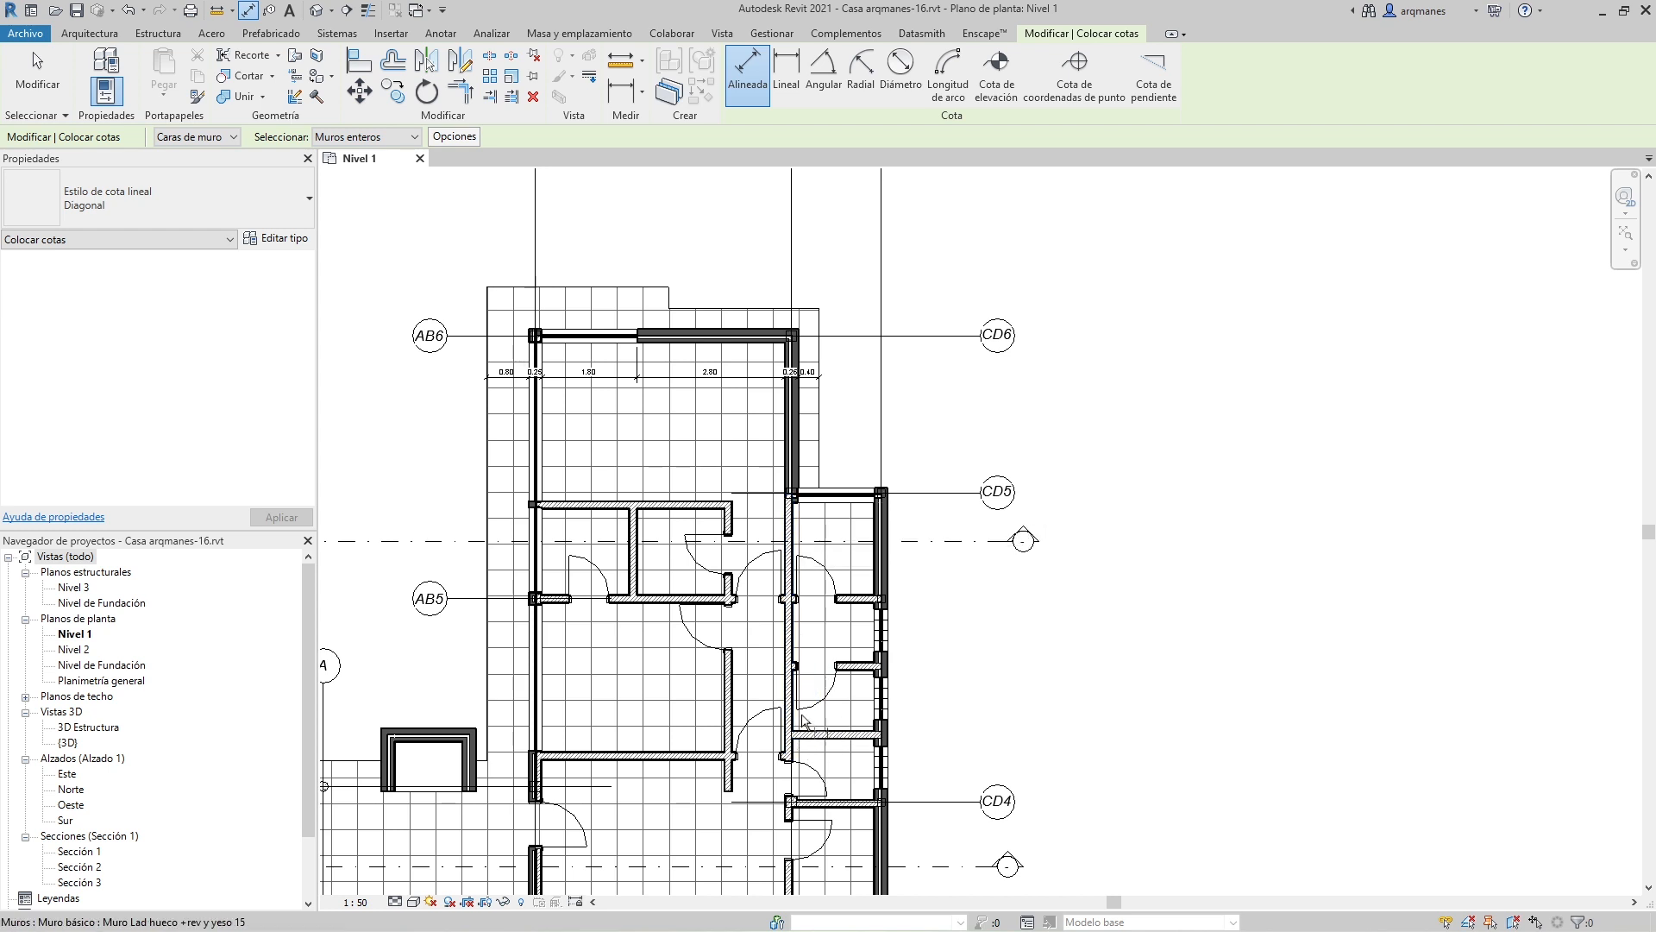
click(787, 531)
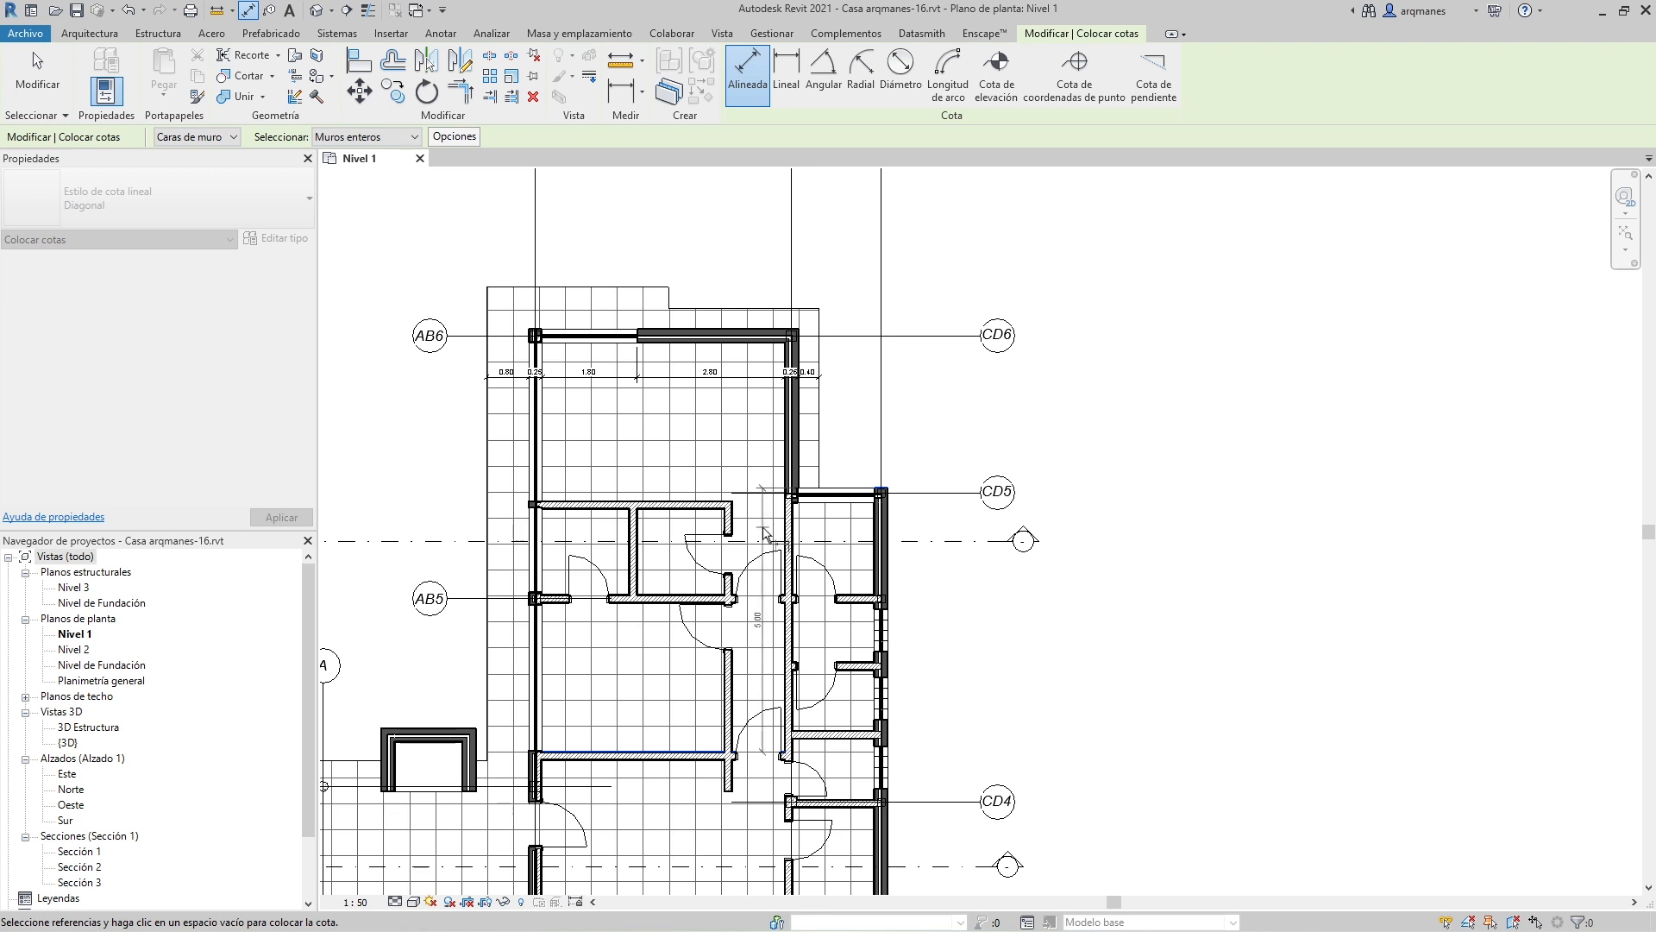
scroll(763, 518, up, 4)
scroll(754, 488, down, 2)
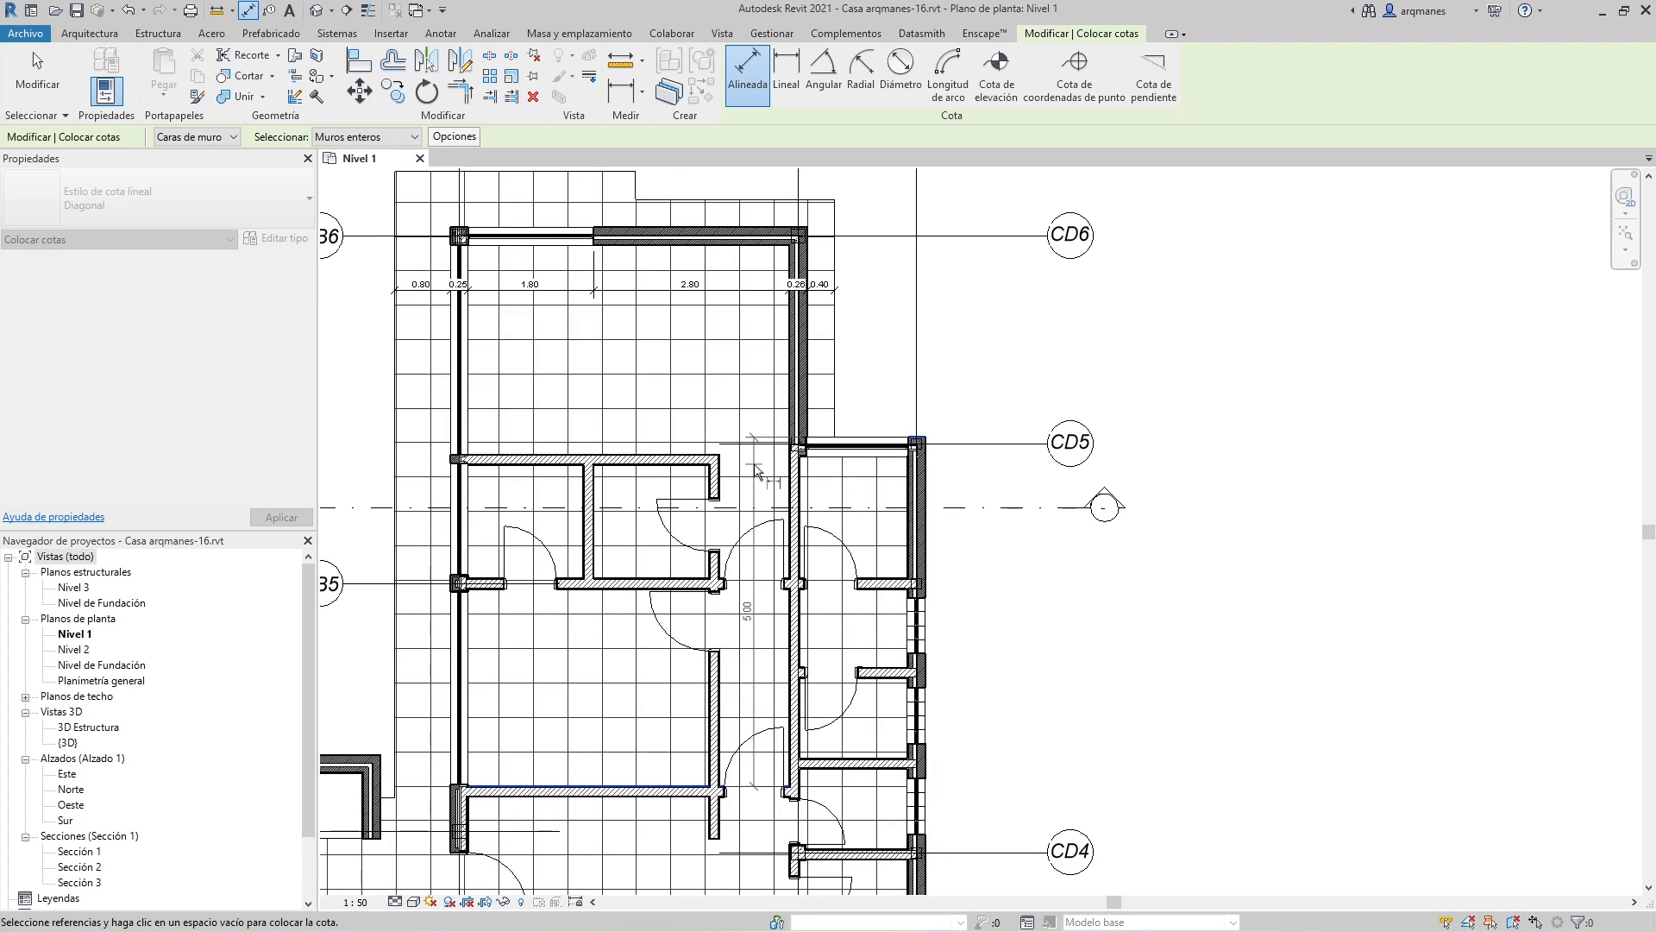
click(757, 473)
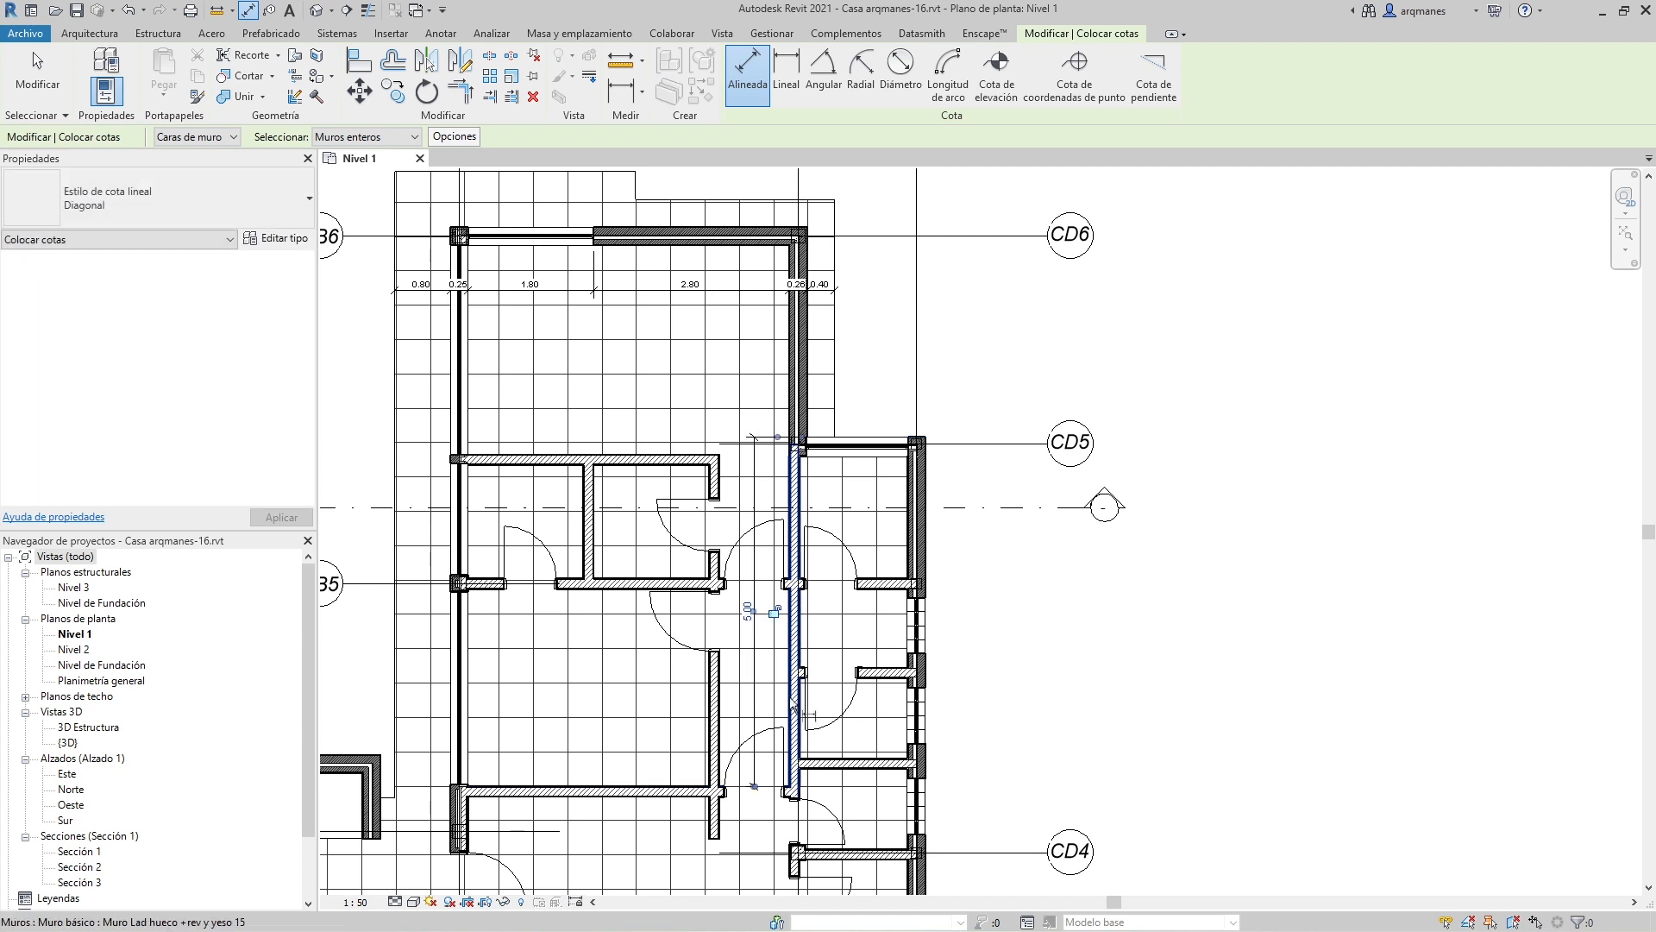
Step: Delete the full-length dimension beside the long vertical interior wall below CD5
scroll(774, 792, up, 1)
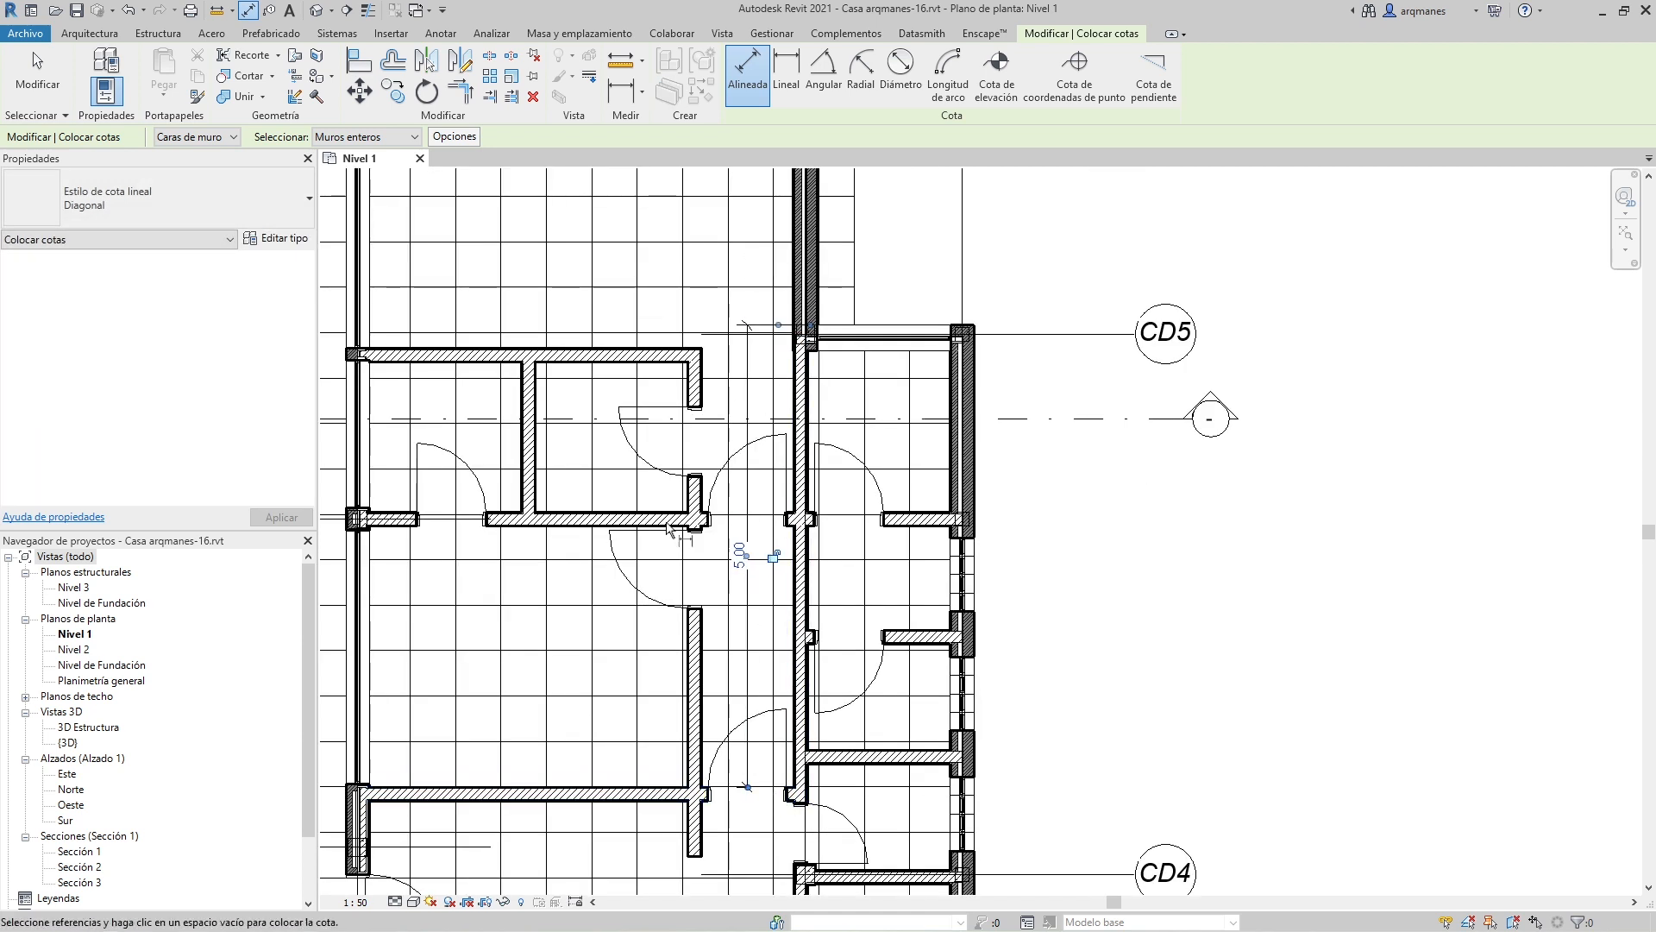
key(Escape)
click(747, 587)
key(Escape)
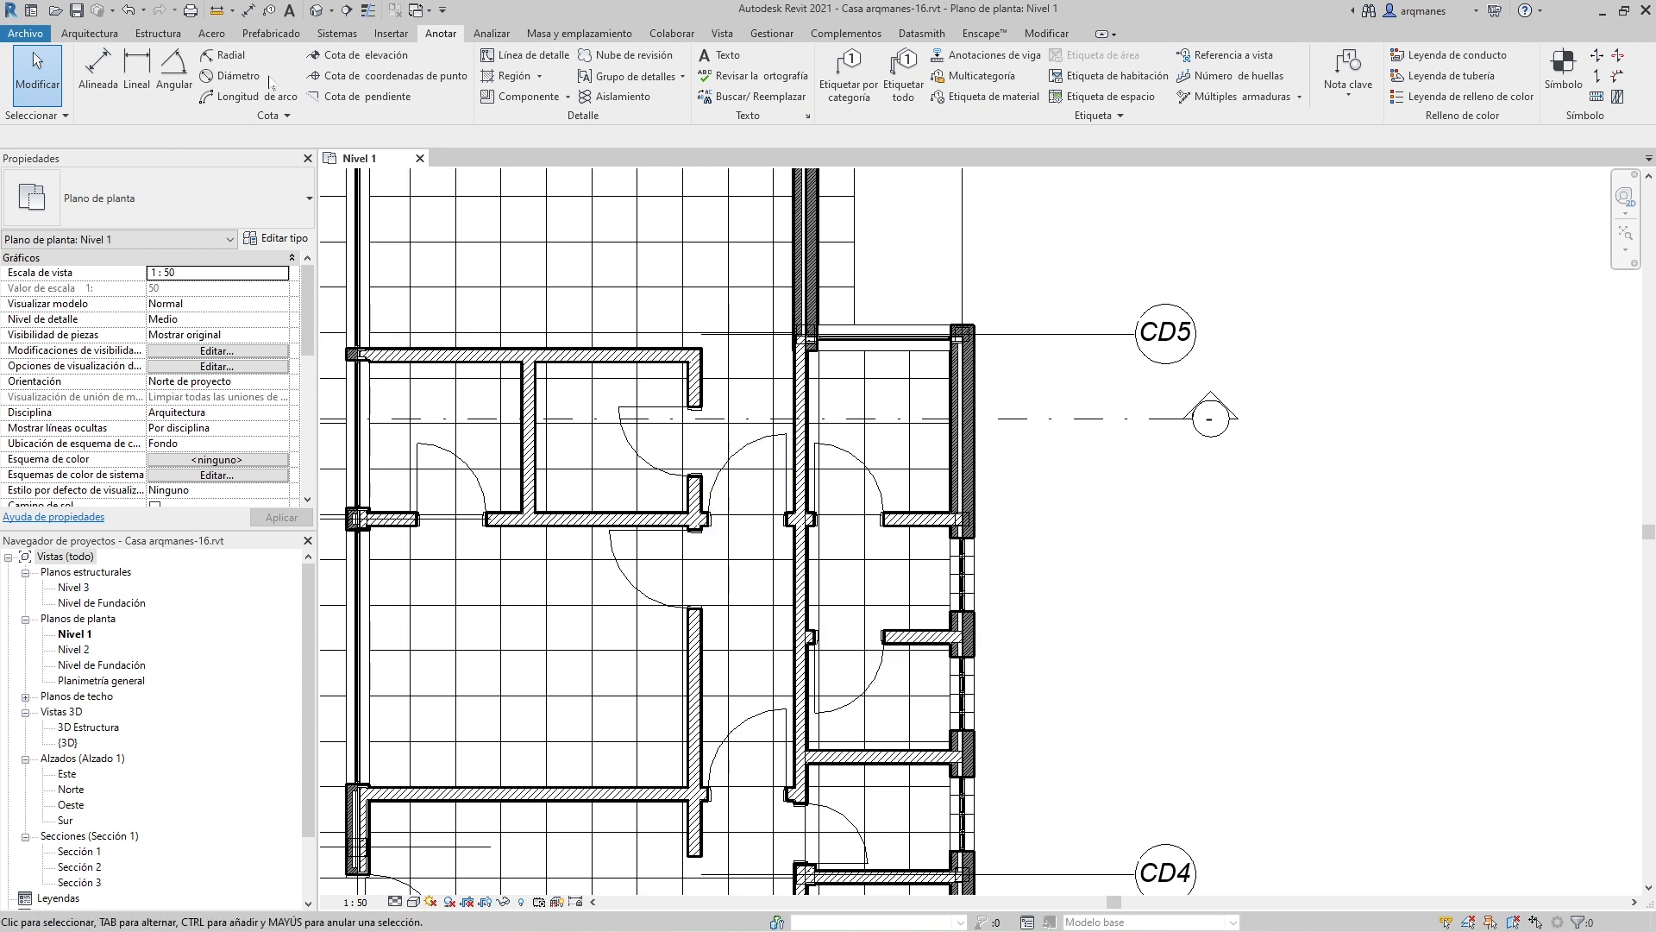
Step: Set the aligned dimension's automatic references for whole walls to include opening widths (Huecos, Anchuras) and intersecting walls (Muros intersecantes)
click(98, 69)
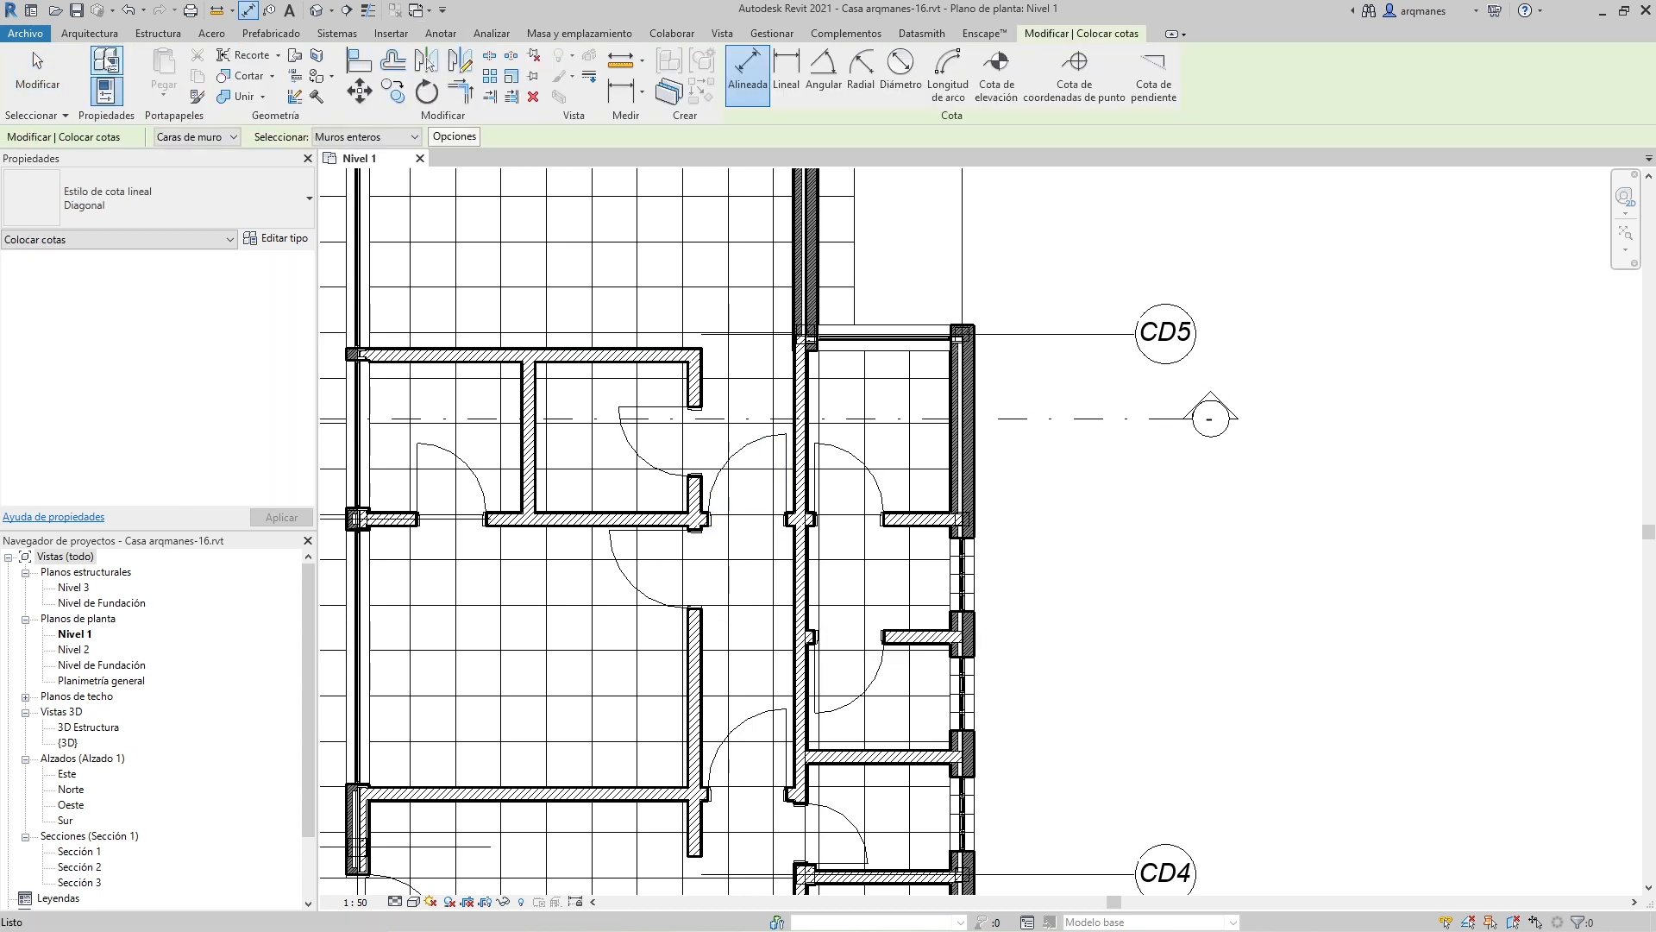
click(461, 141)
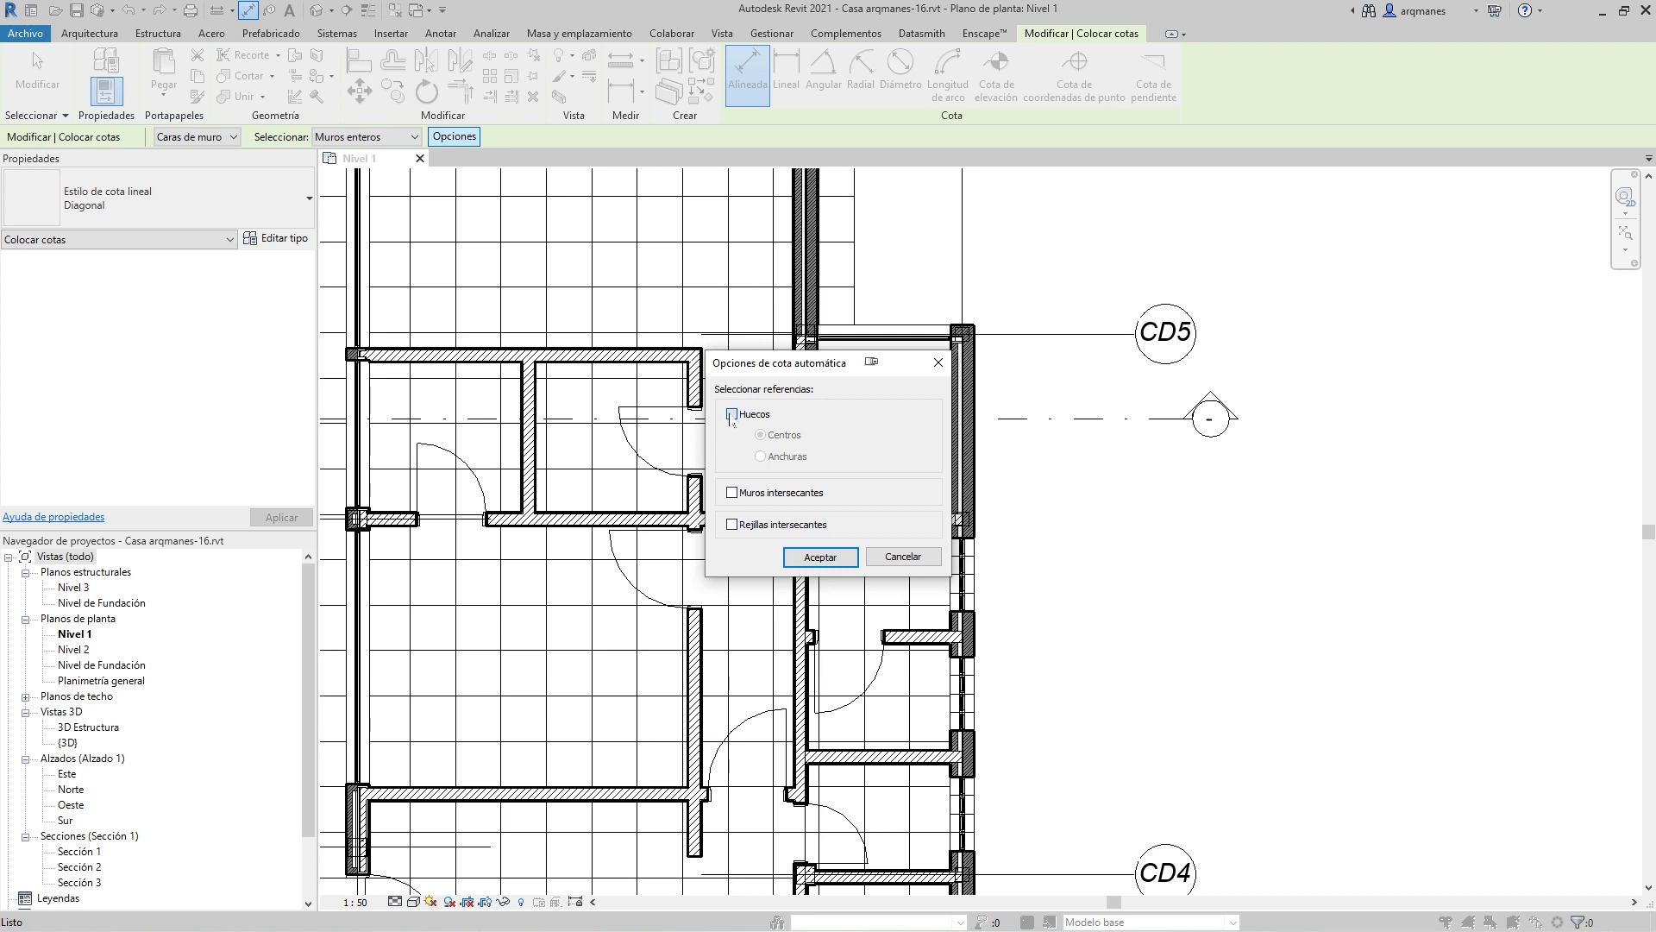
click(733, 416)
click(820, 557)
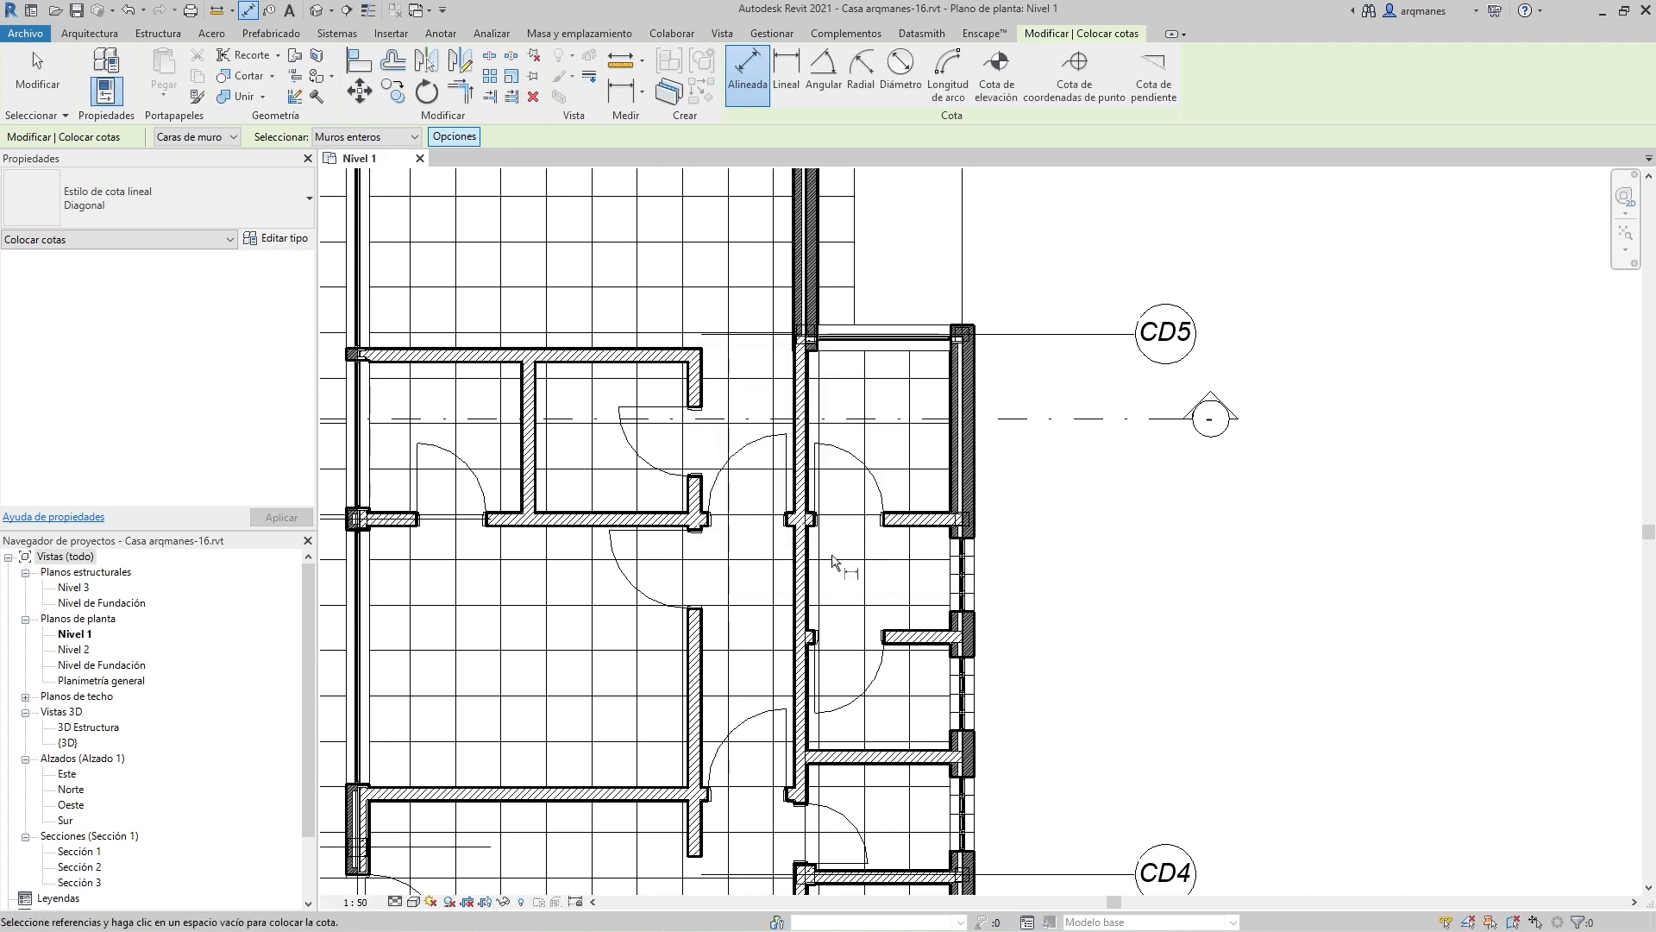
Step: Place automatic dimension strings beside the long vertical corridor wall, above the small rooms' upper wall and below the wall along AB5
click(805, 379)
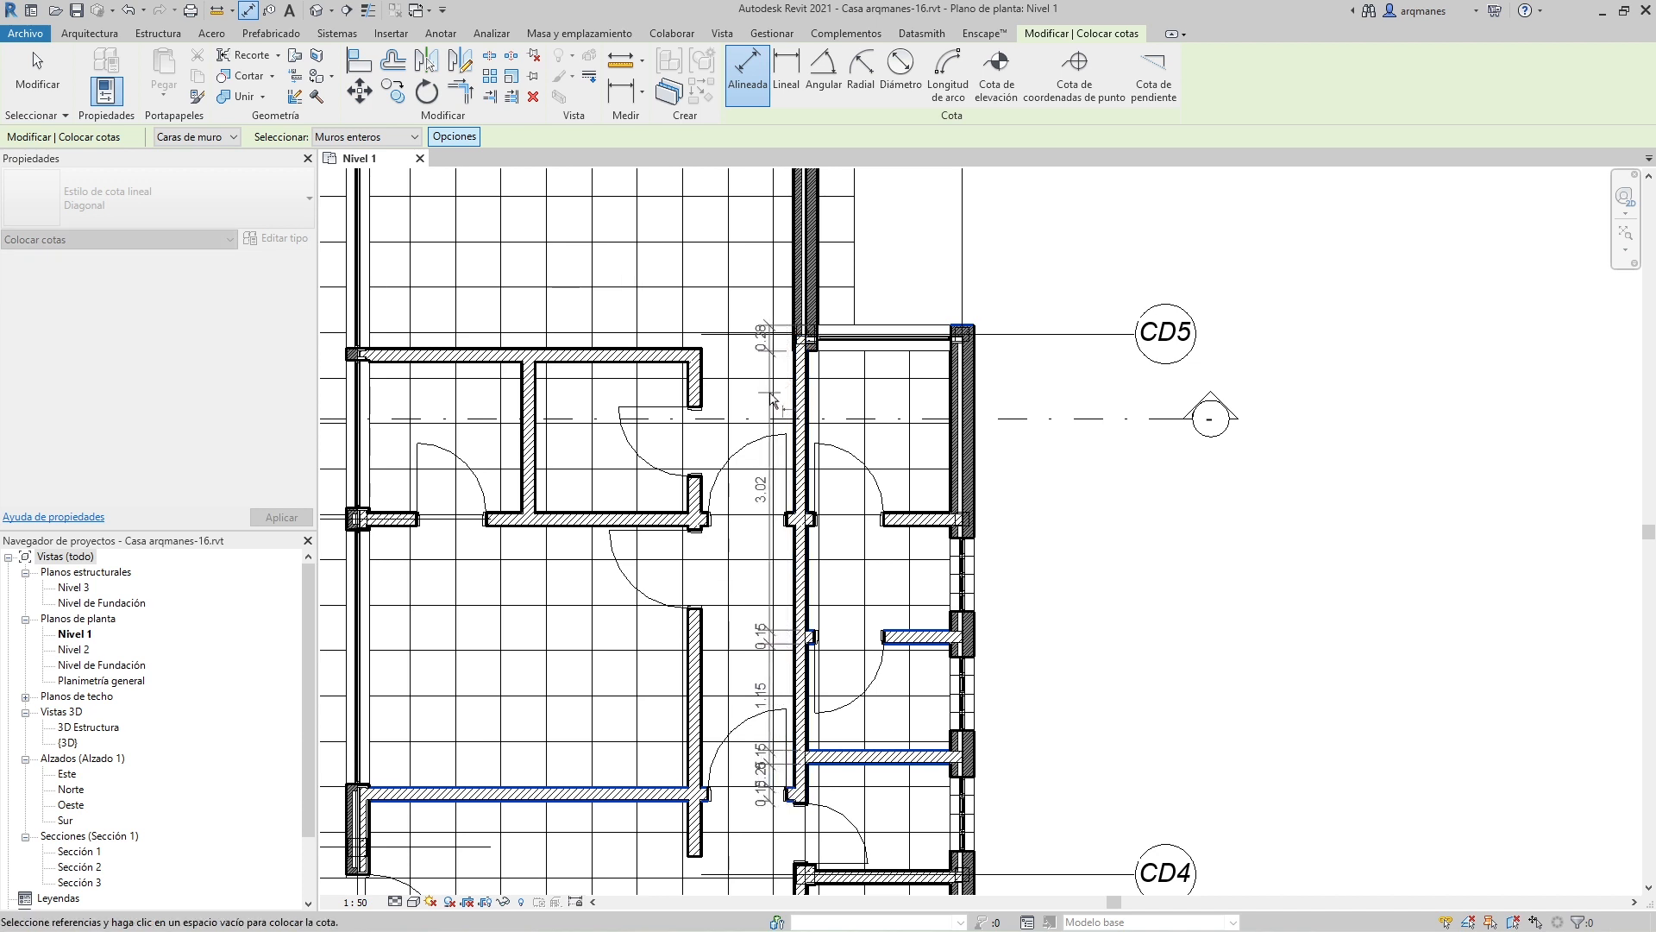
click(771, 403)
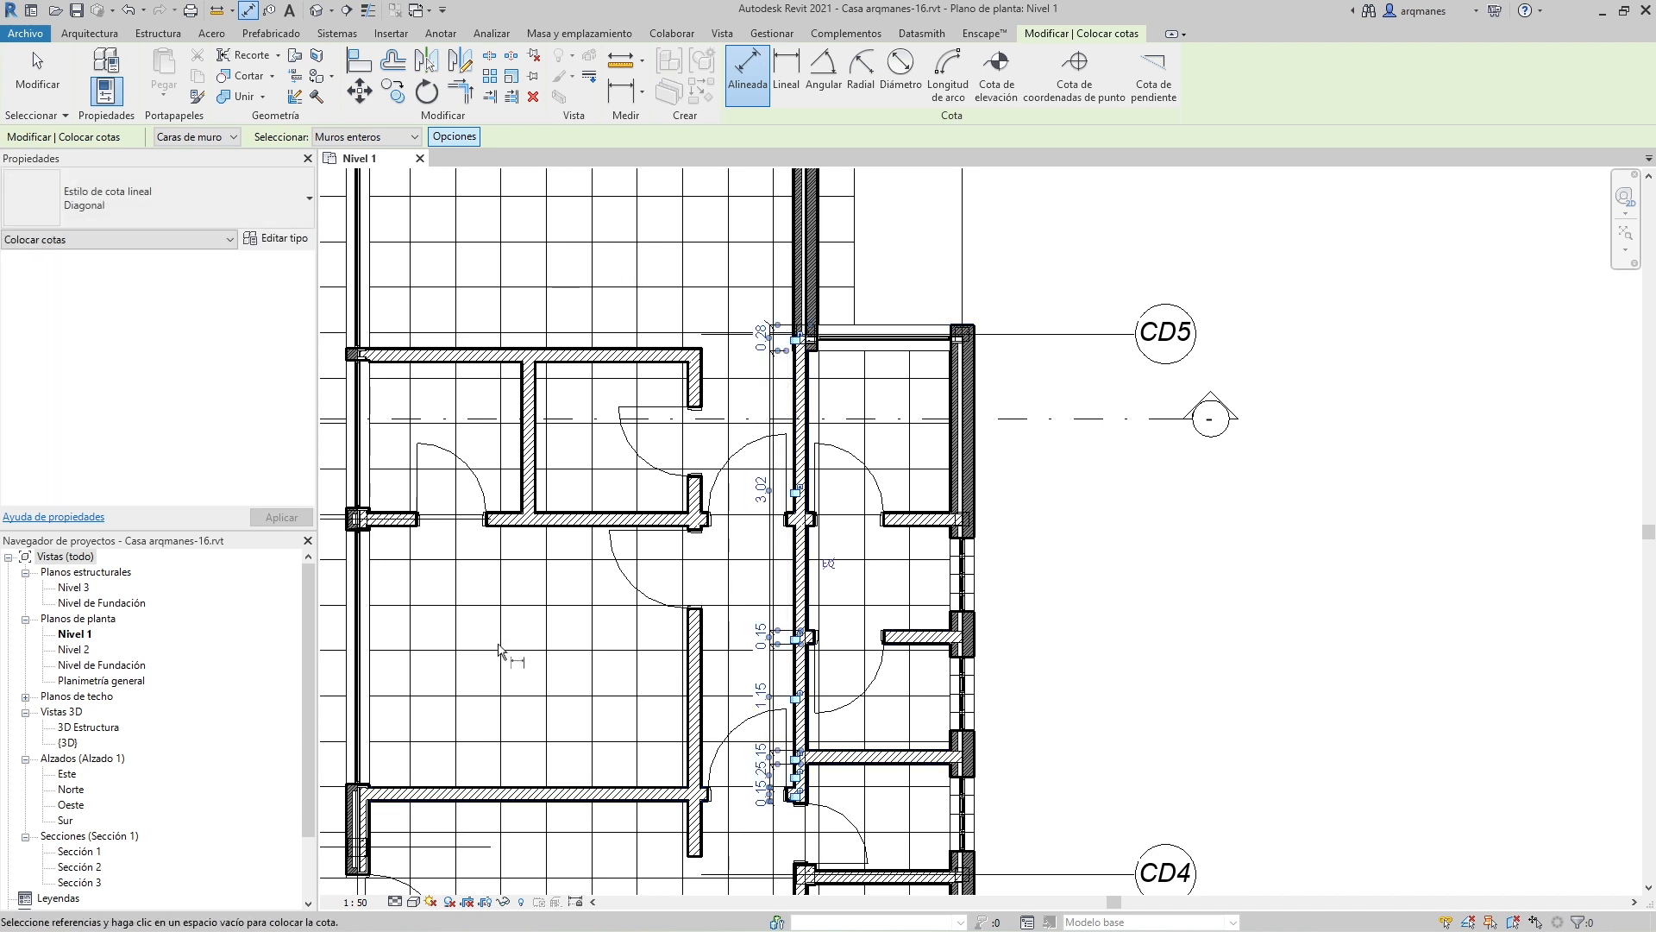
click(588, 364)
click(589, 334)
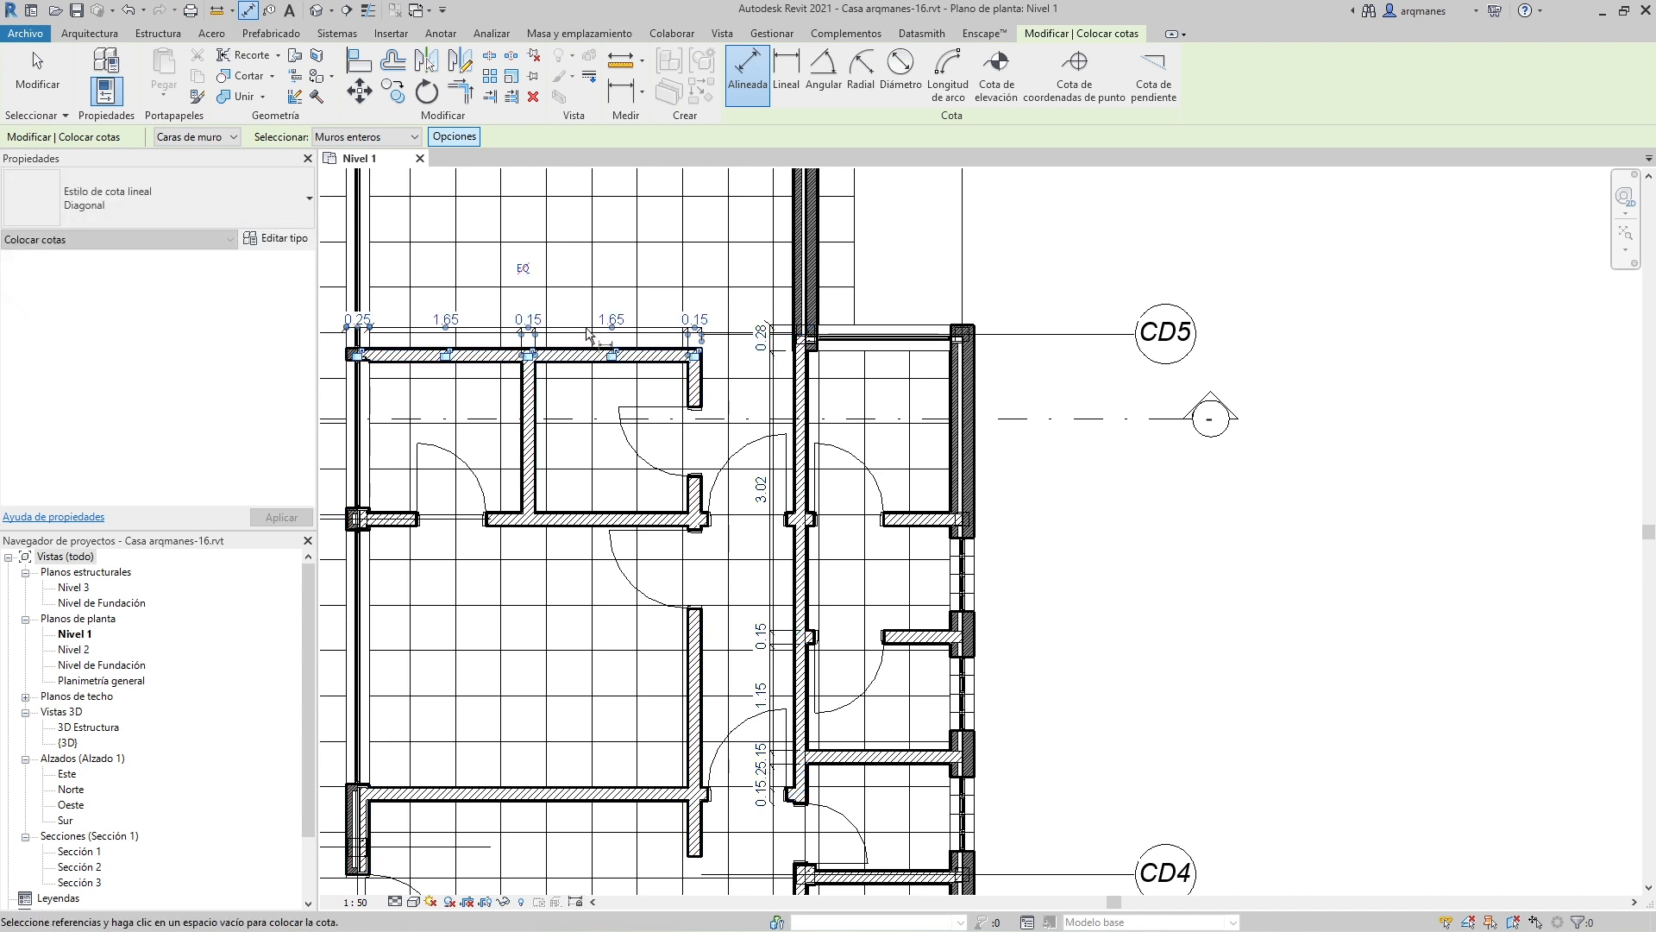
click(552, 521)
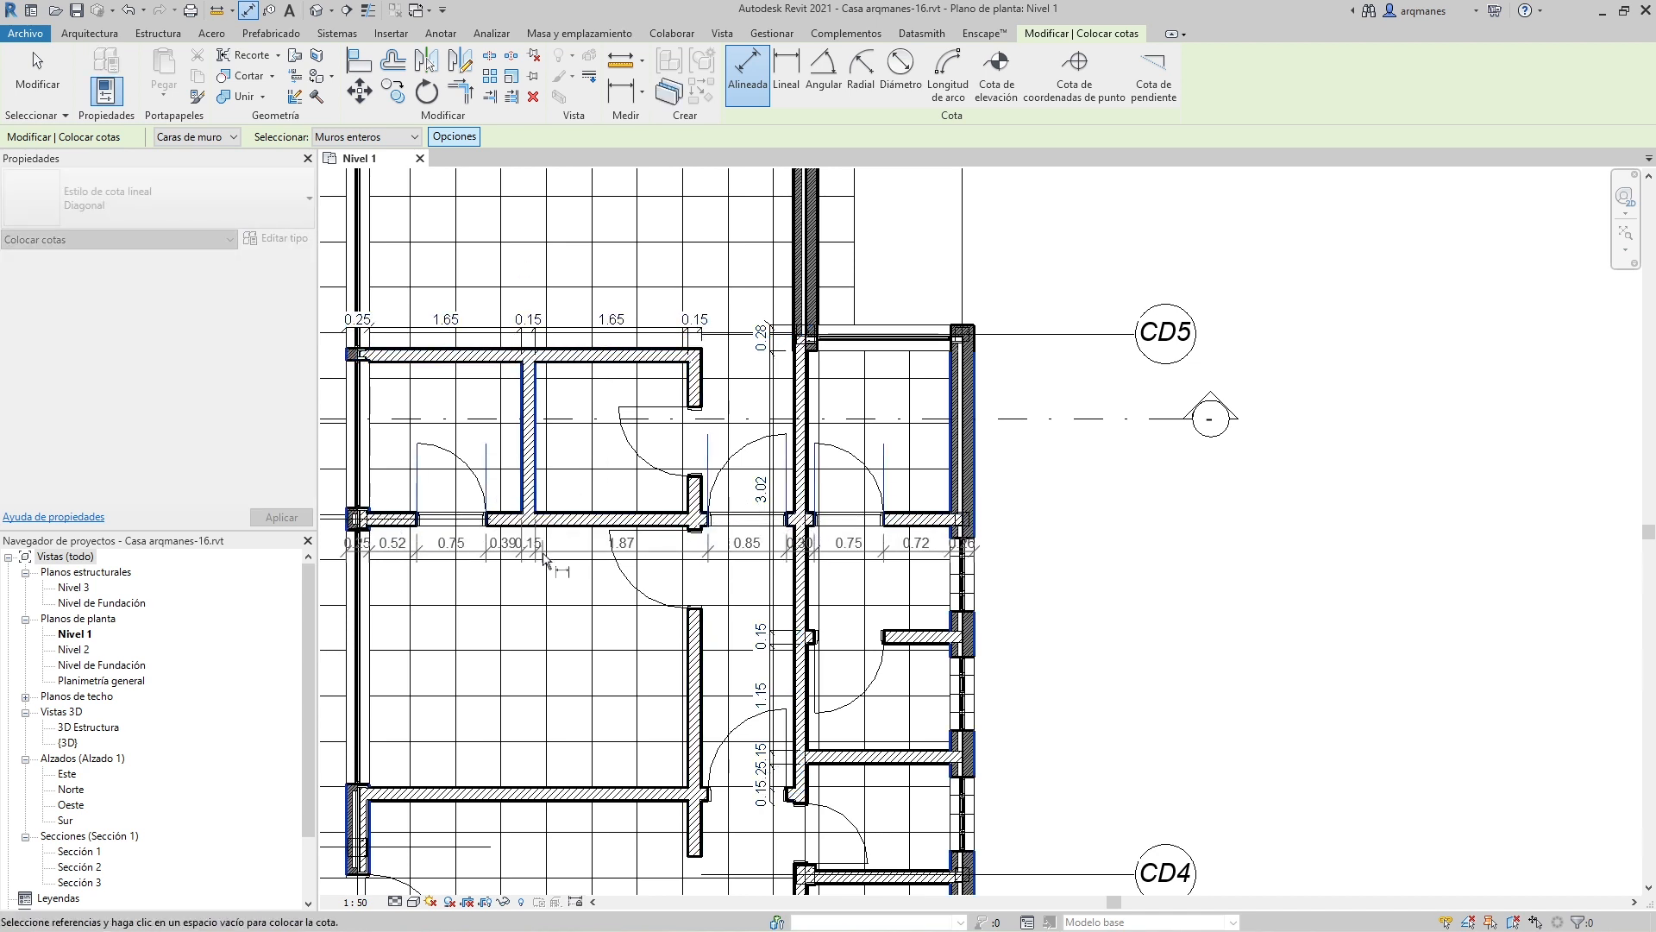
click(546, 566)
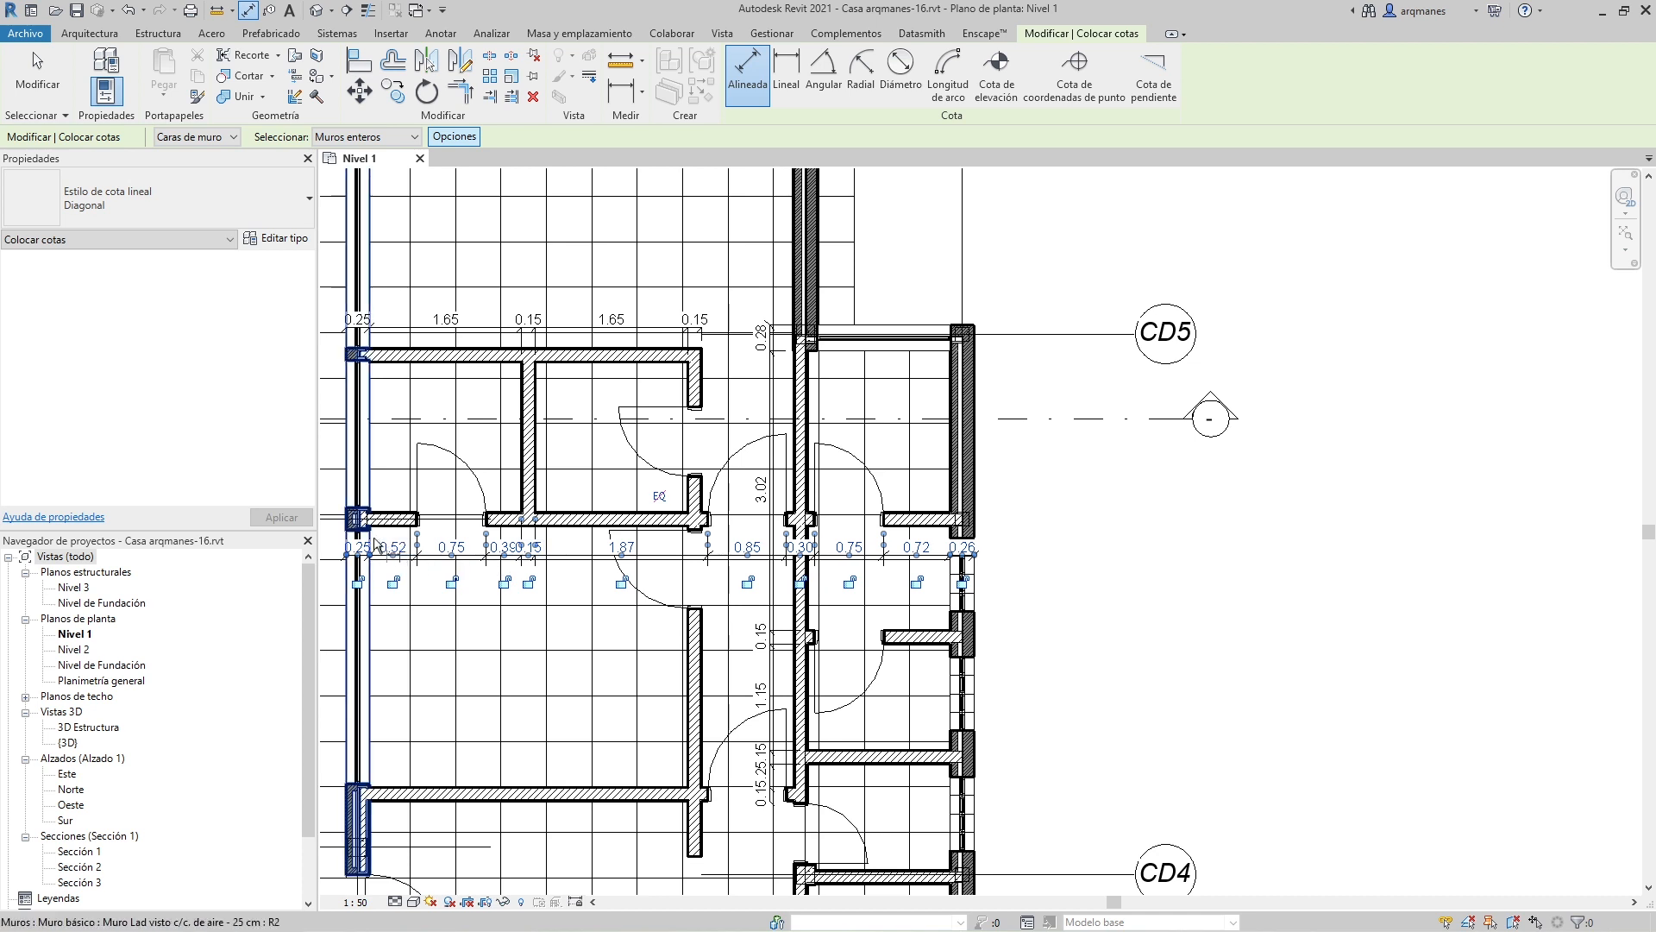
Step: Dimension the two short horizontal walls at and just above CD4, plus the vertical wall with doors continuing down past CD3
scroll(1056, 489, down, 2)
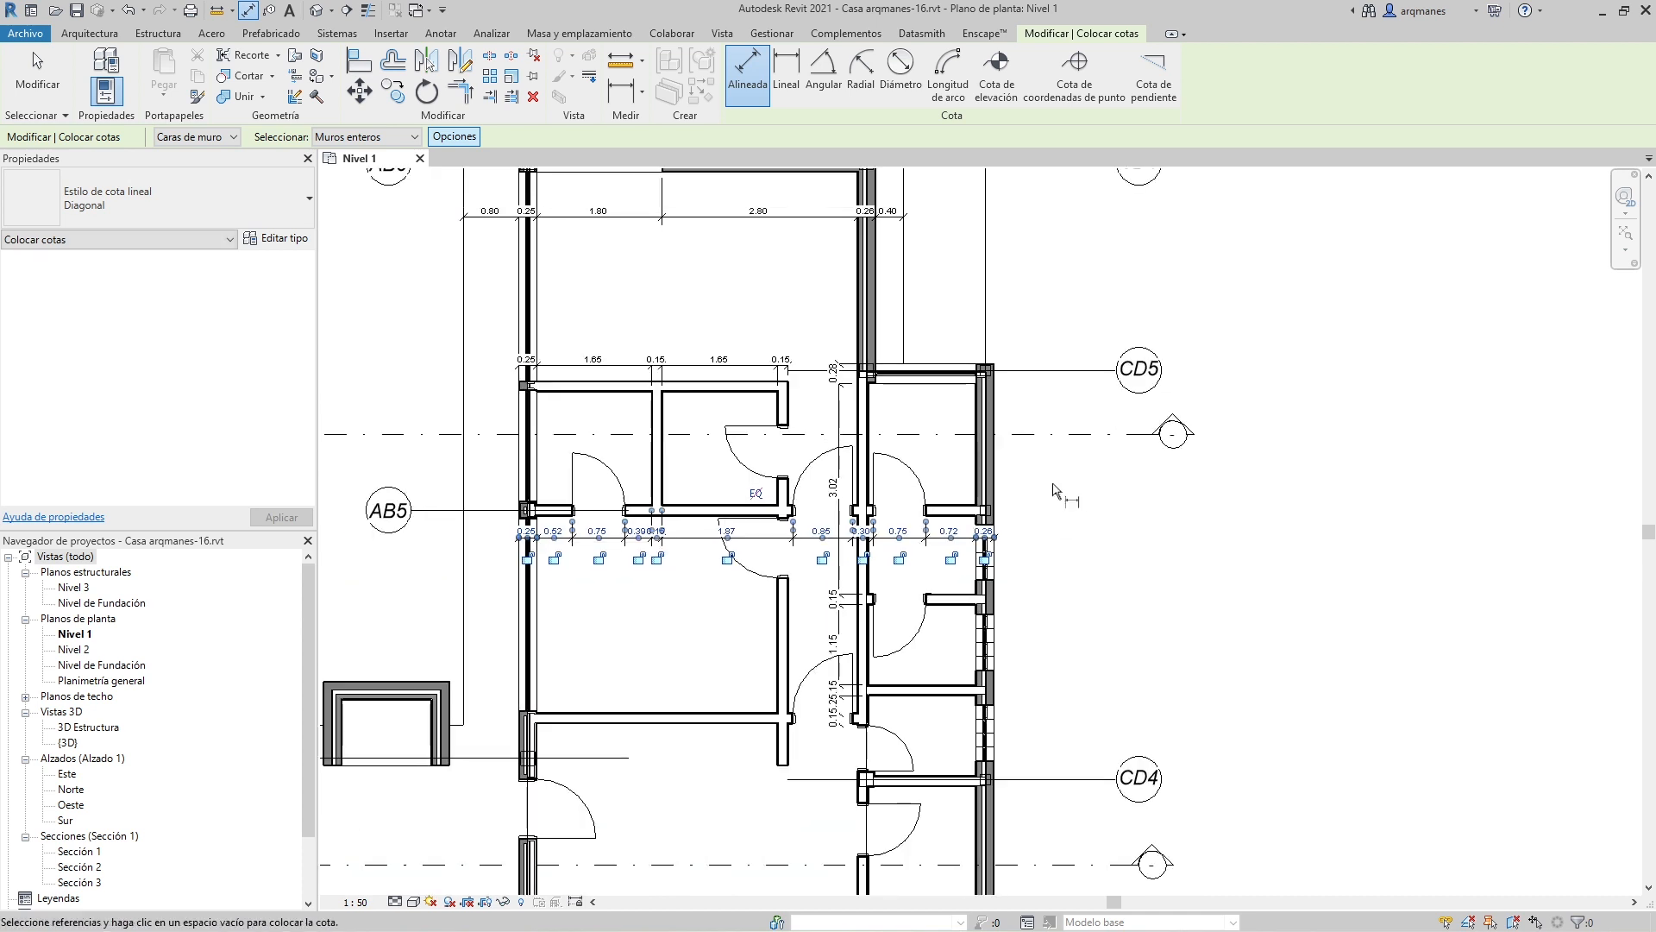
scroll(796, 370, down, 1)
scroll(850, 720, up, 1)
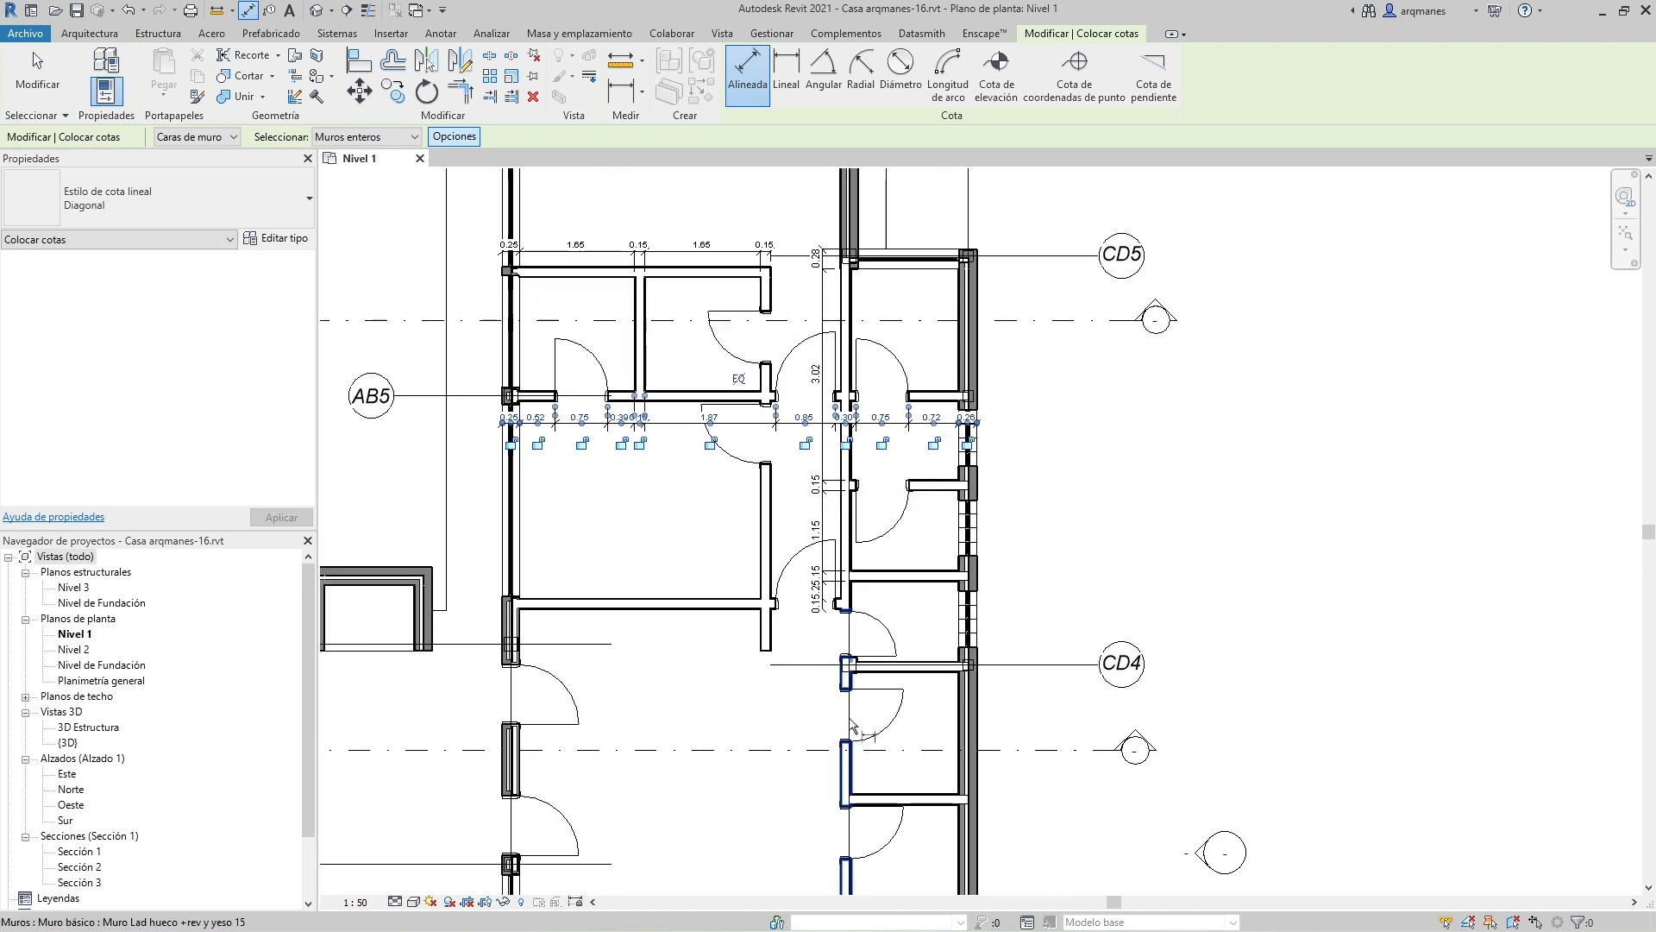
scroll(852, 728, up, 1)
click(915, 555)
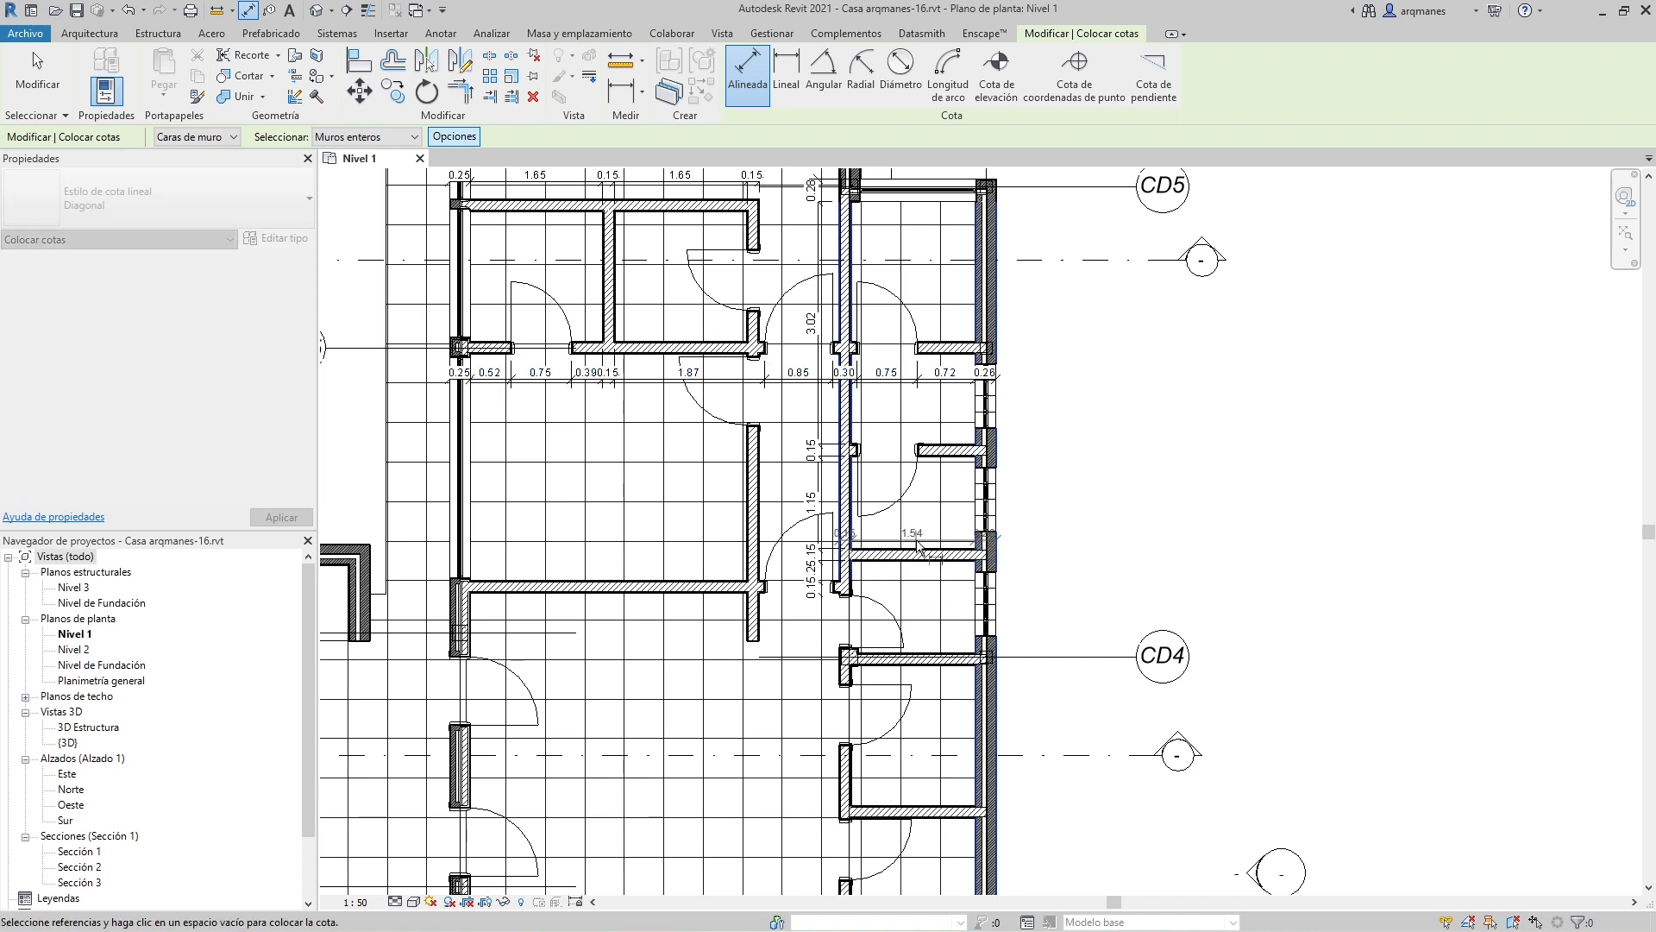
click(916, 532)
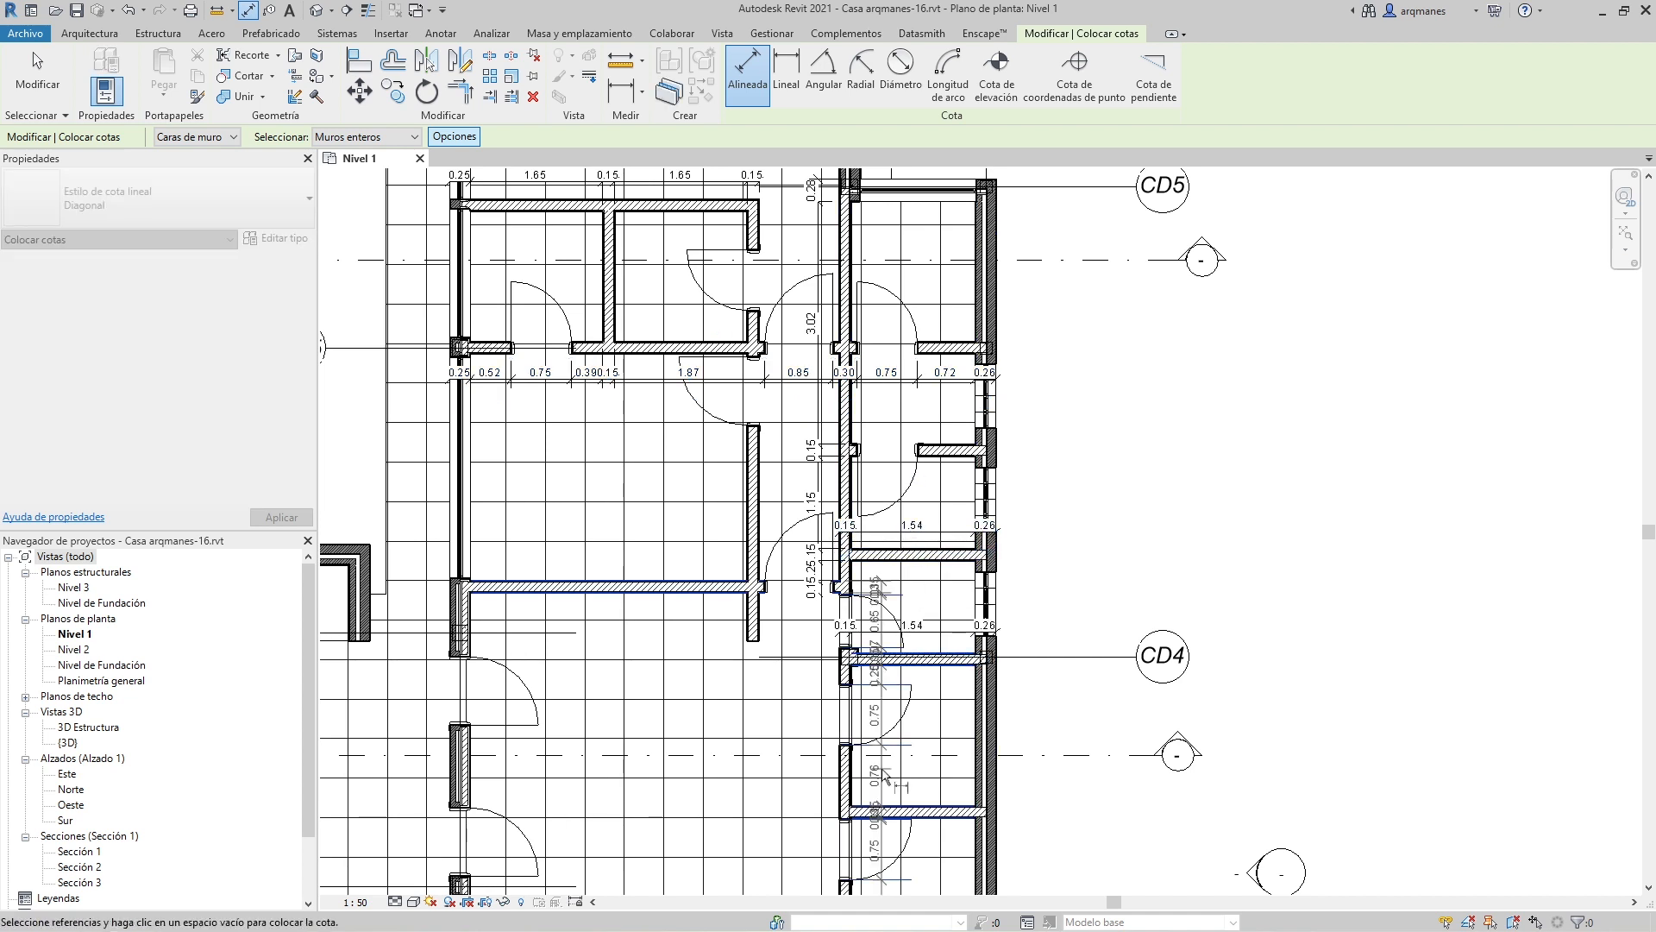
key(Escape)
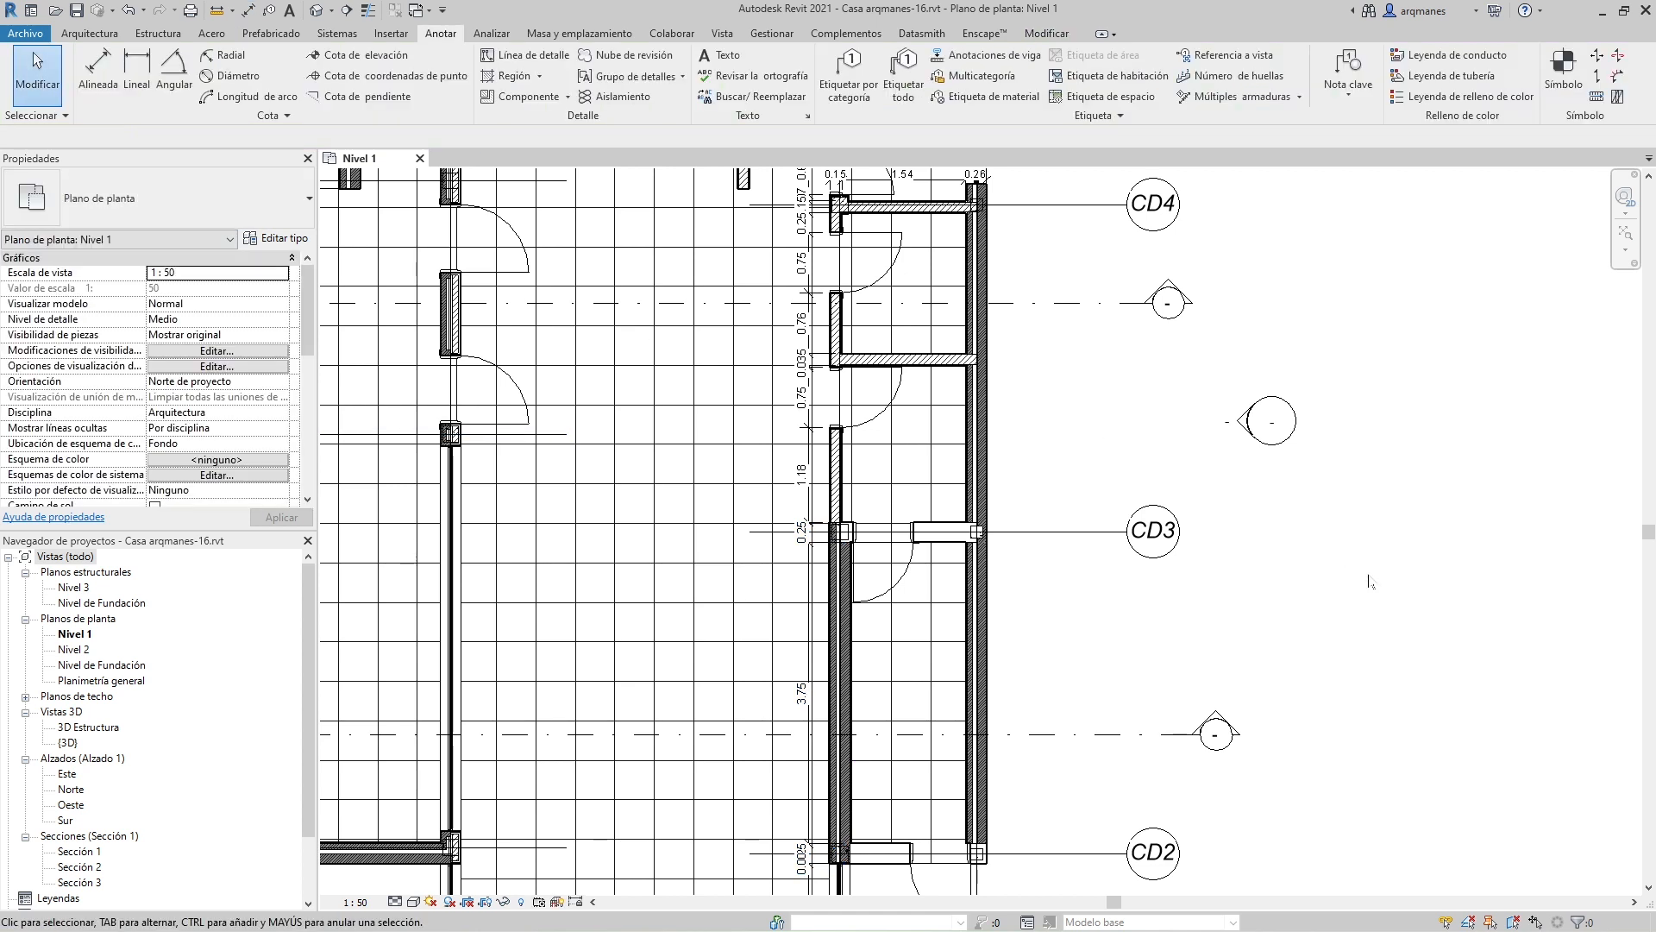
Step: Place a linear dimension above the U-shaped brick structure near AB4, measuring between its two upper outer corners
middle_drag(745, 435, 810, 842)
scroll(811, 843, down, 2)
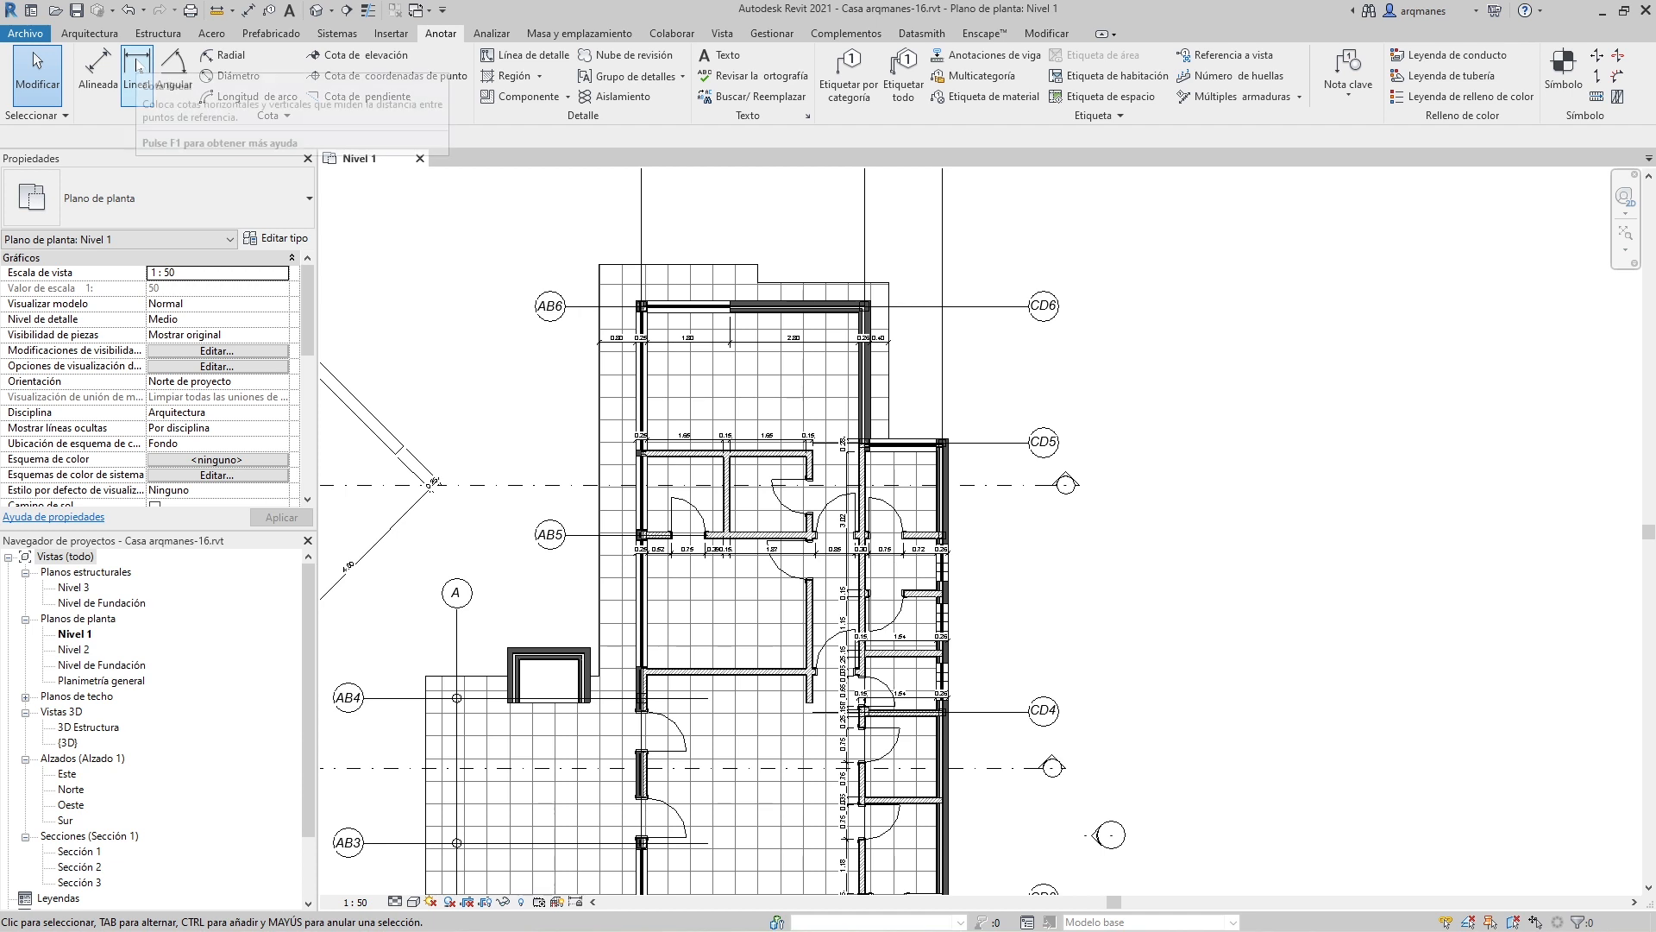
click(137, 69)
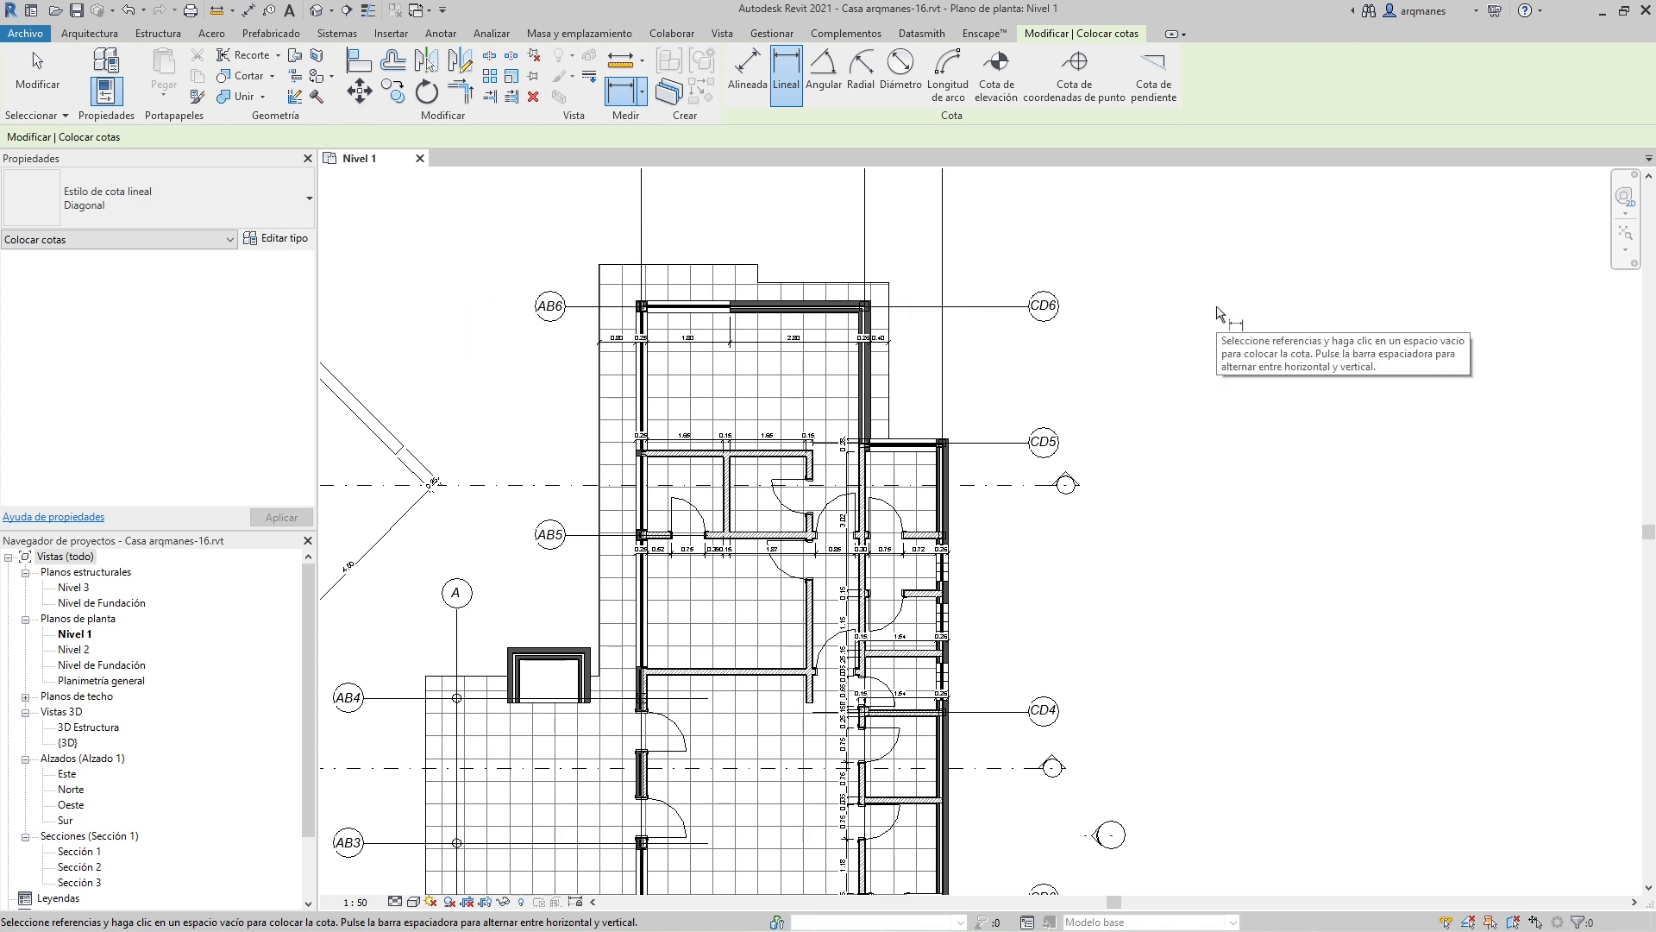
scroll(1215, 316, down, 3)
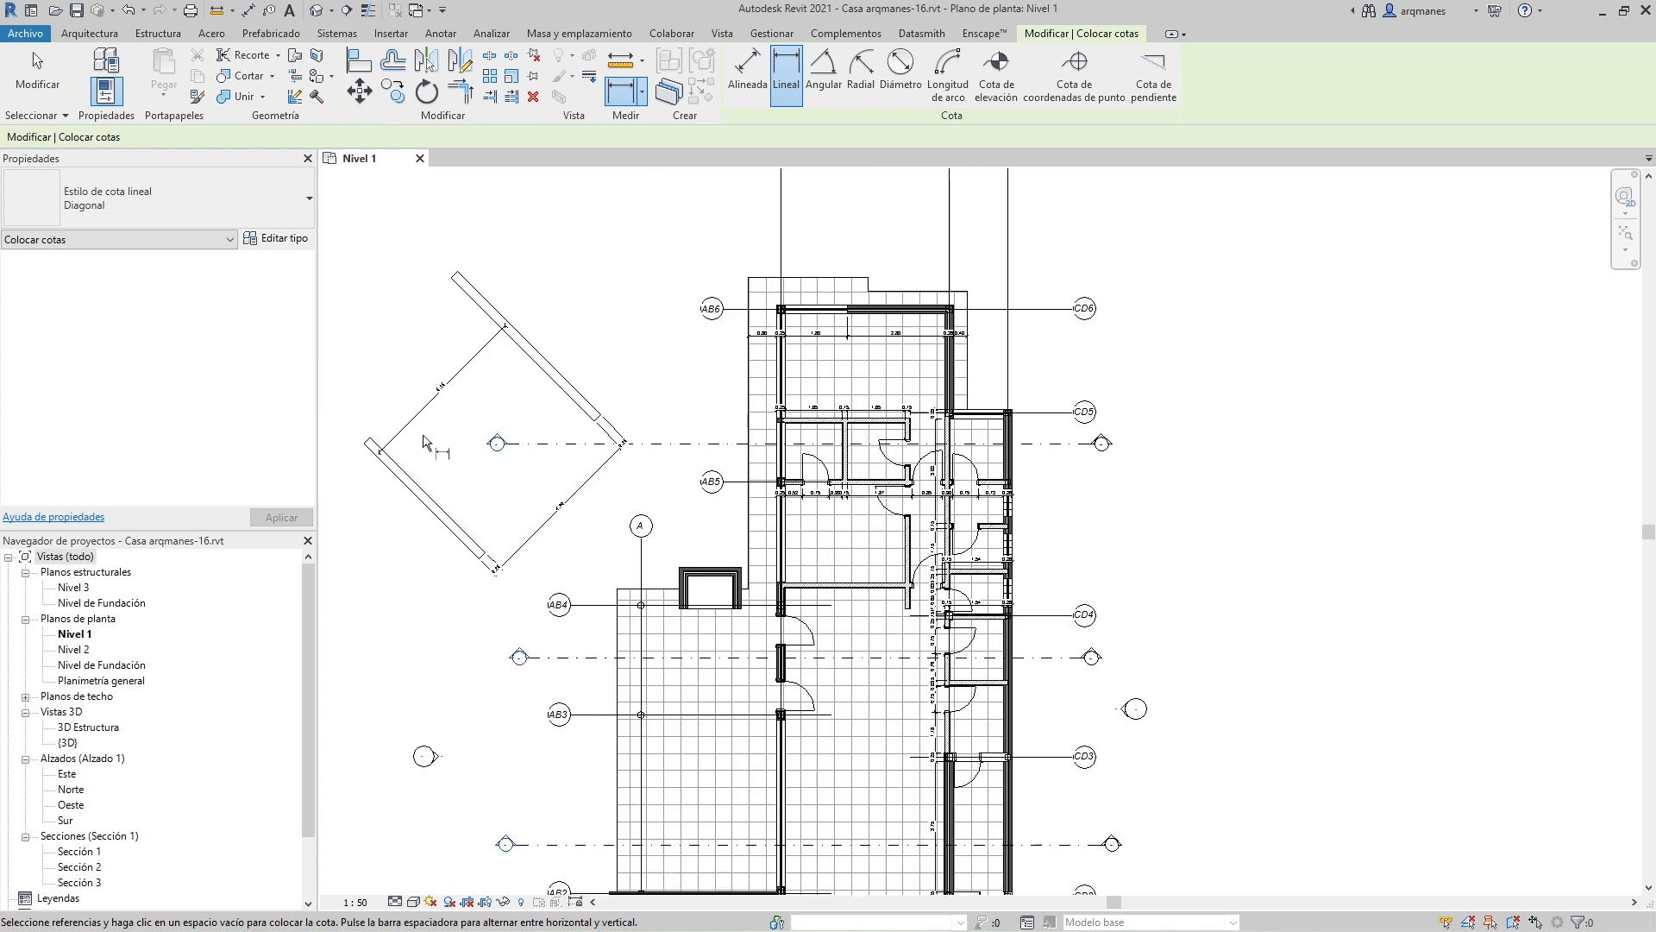
scroll(423, 442, up, 4)
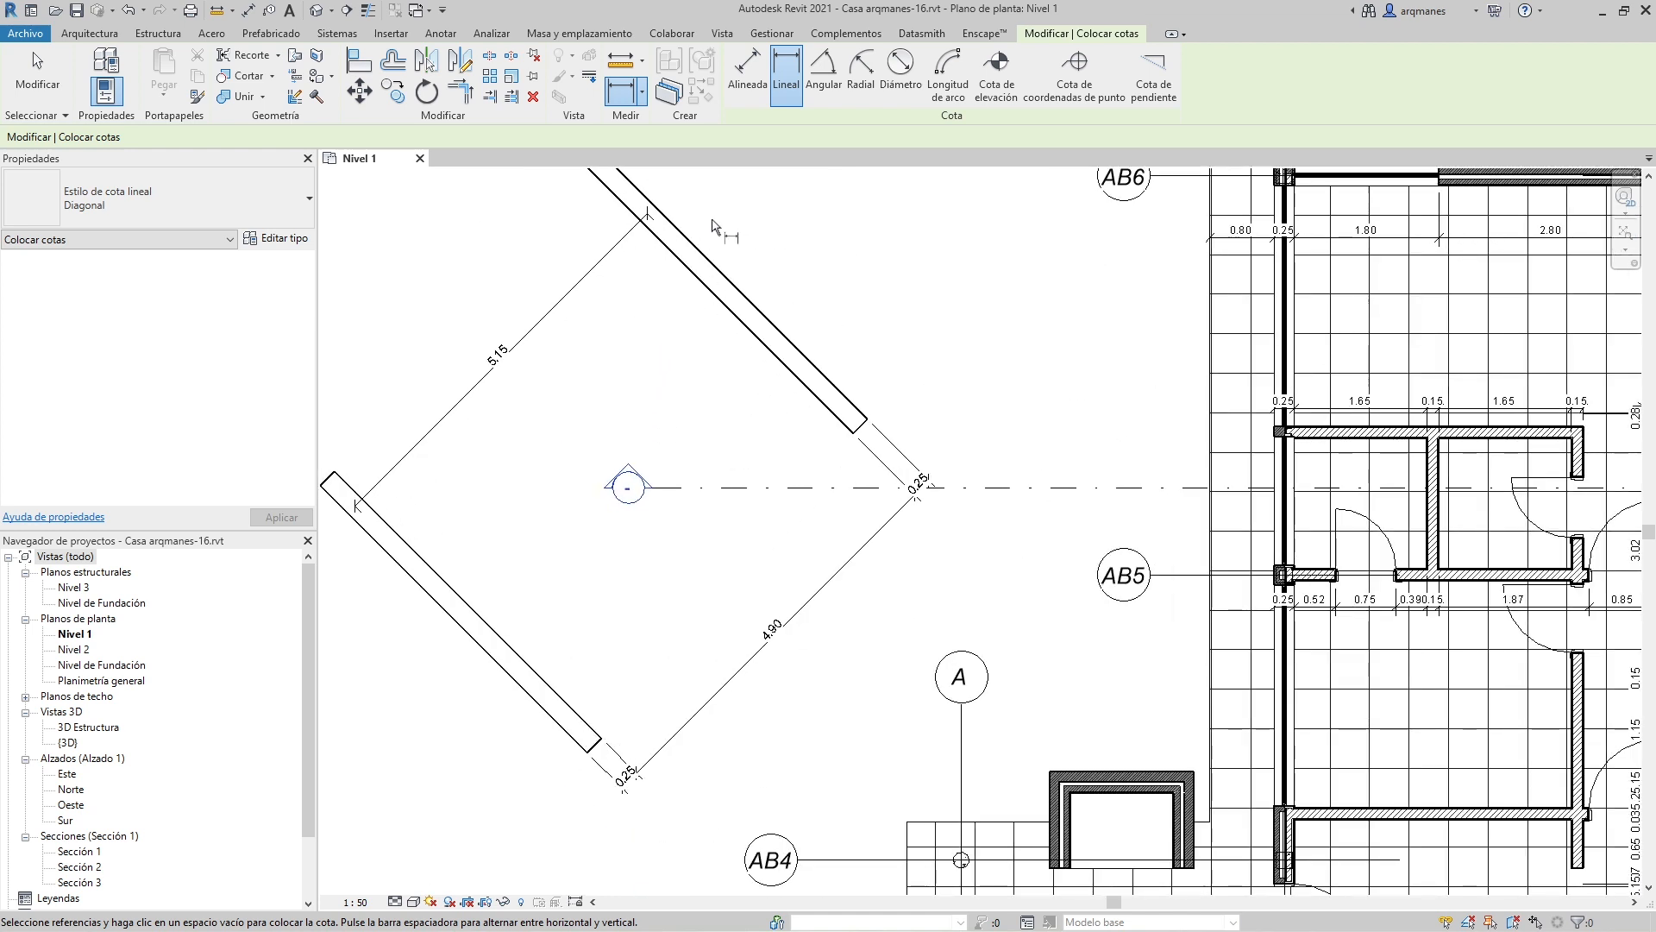
scroll(656, 228, down, 3)
scroll(954, 666, up, 4)
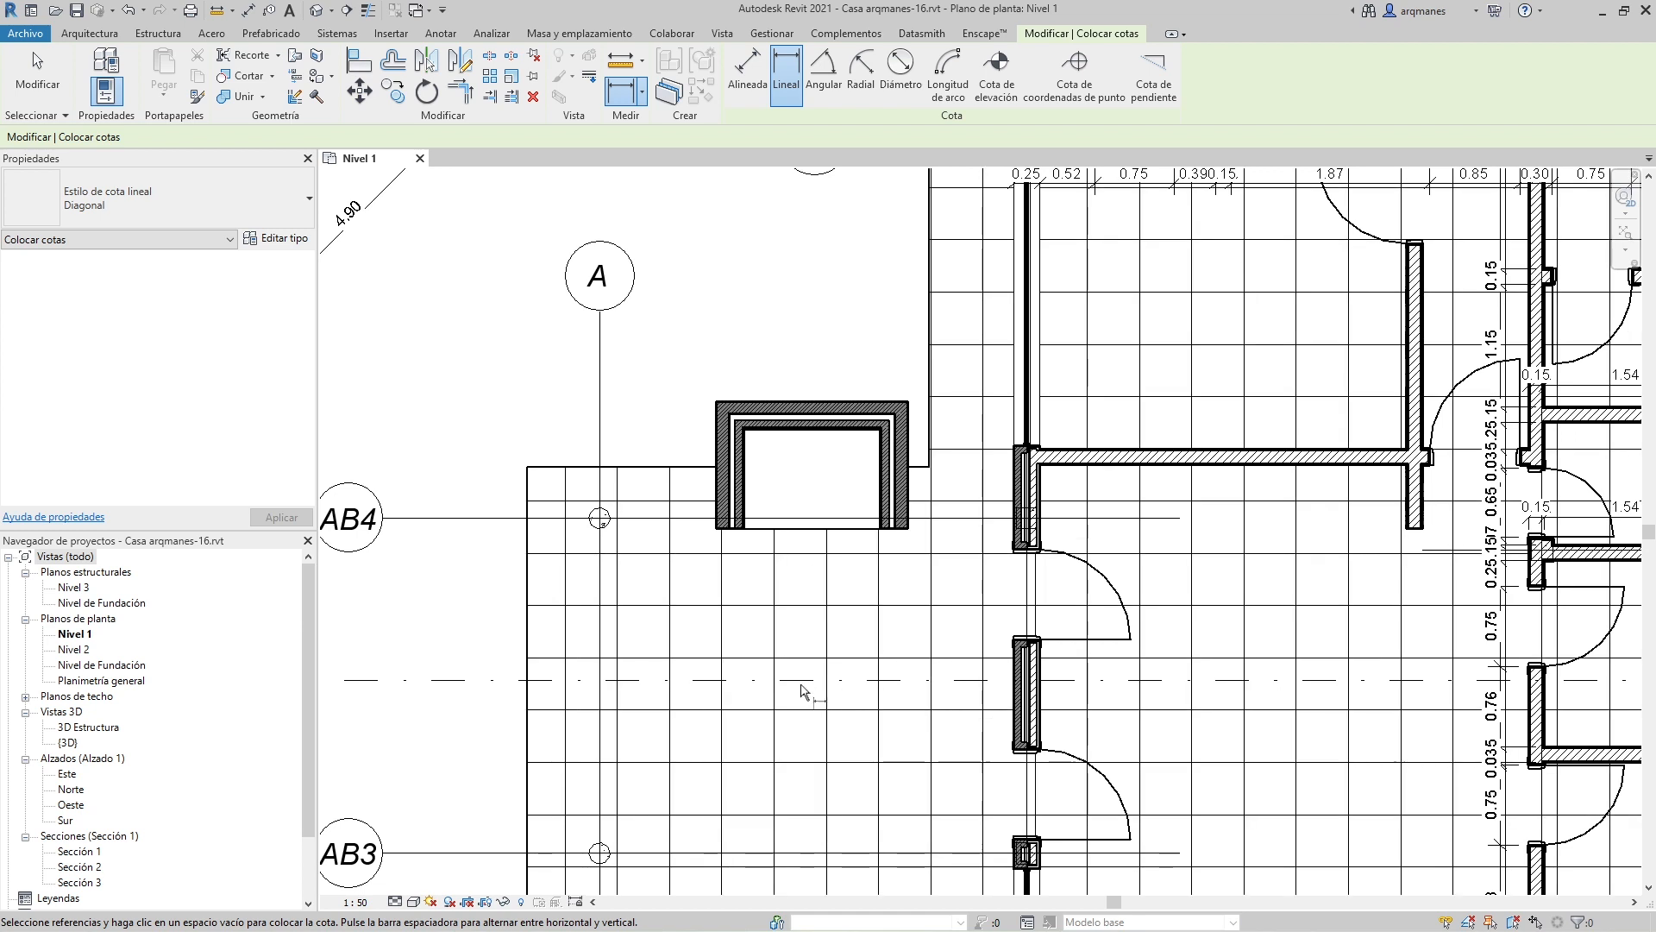
scroll(681, 341, up, 2)
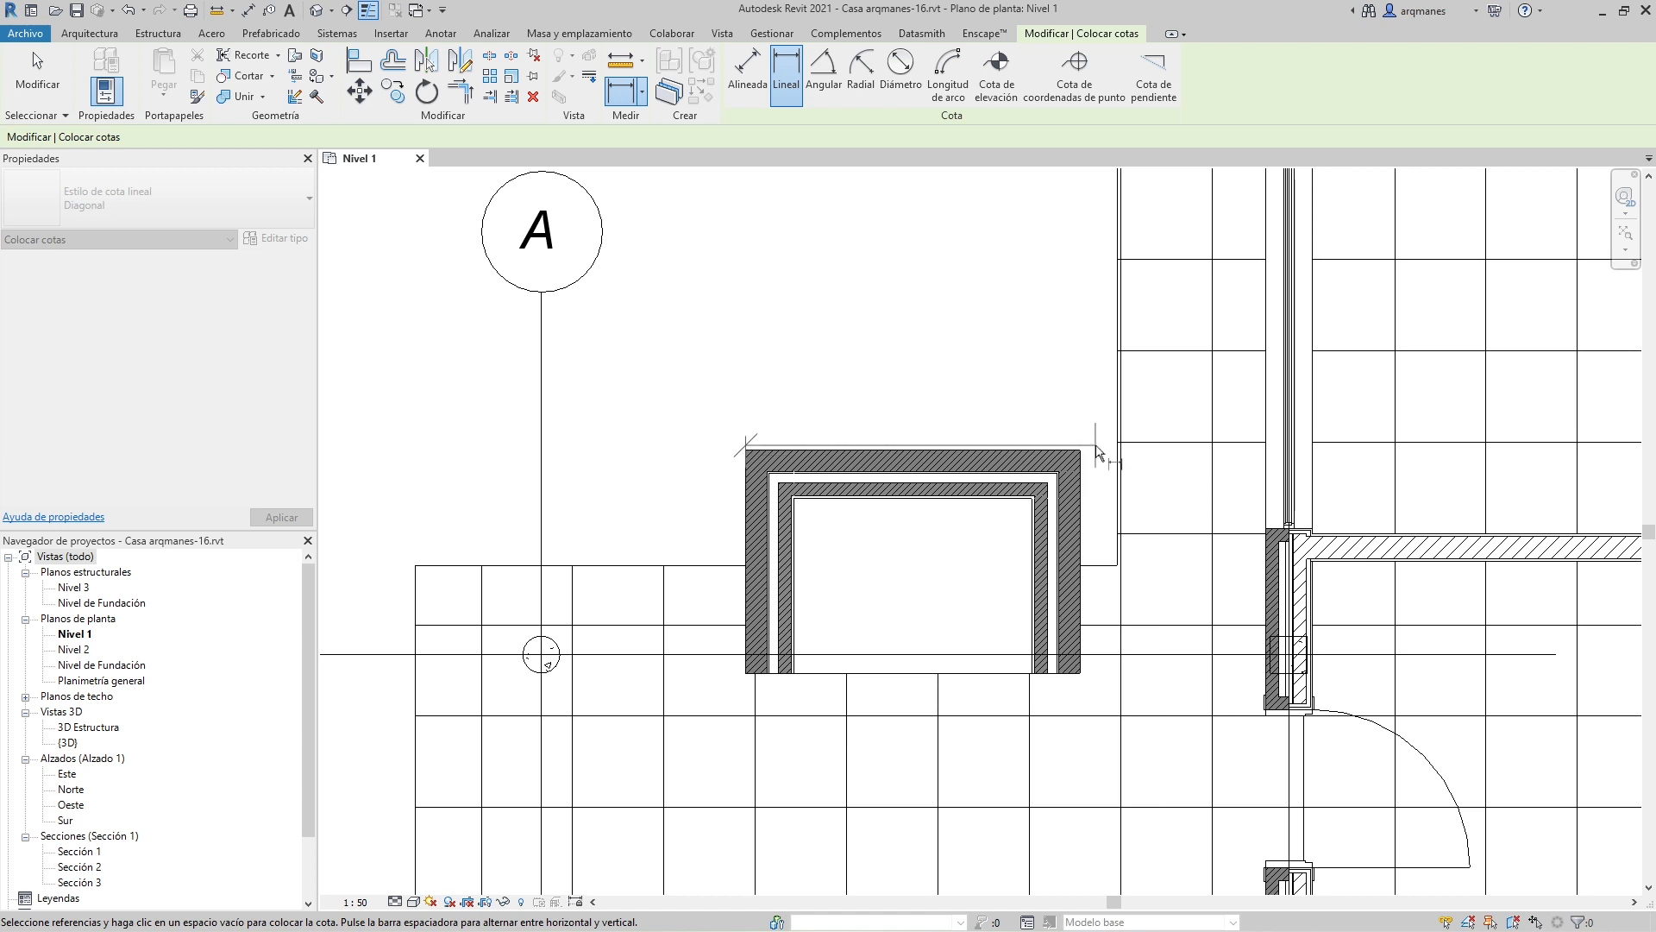
scroll(1093, 455, up, 3)
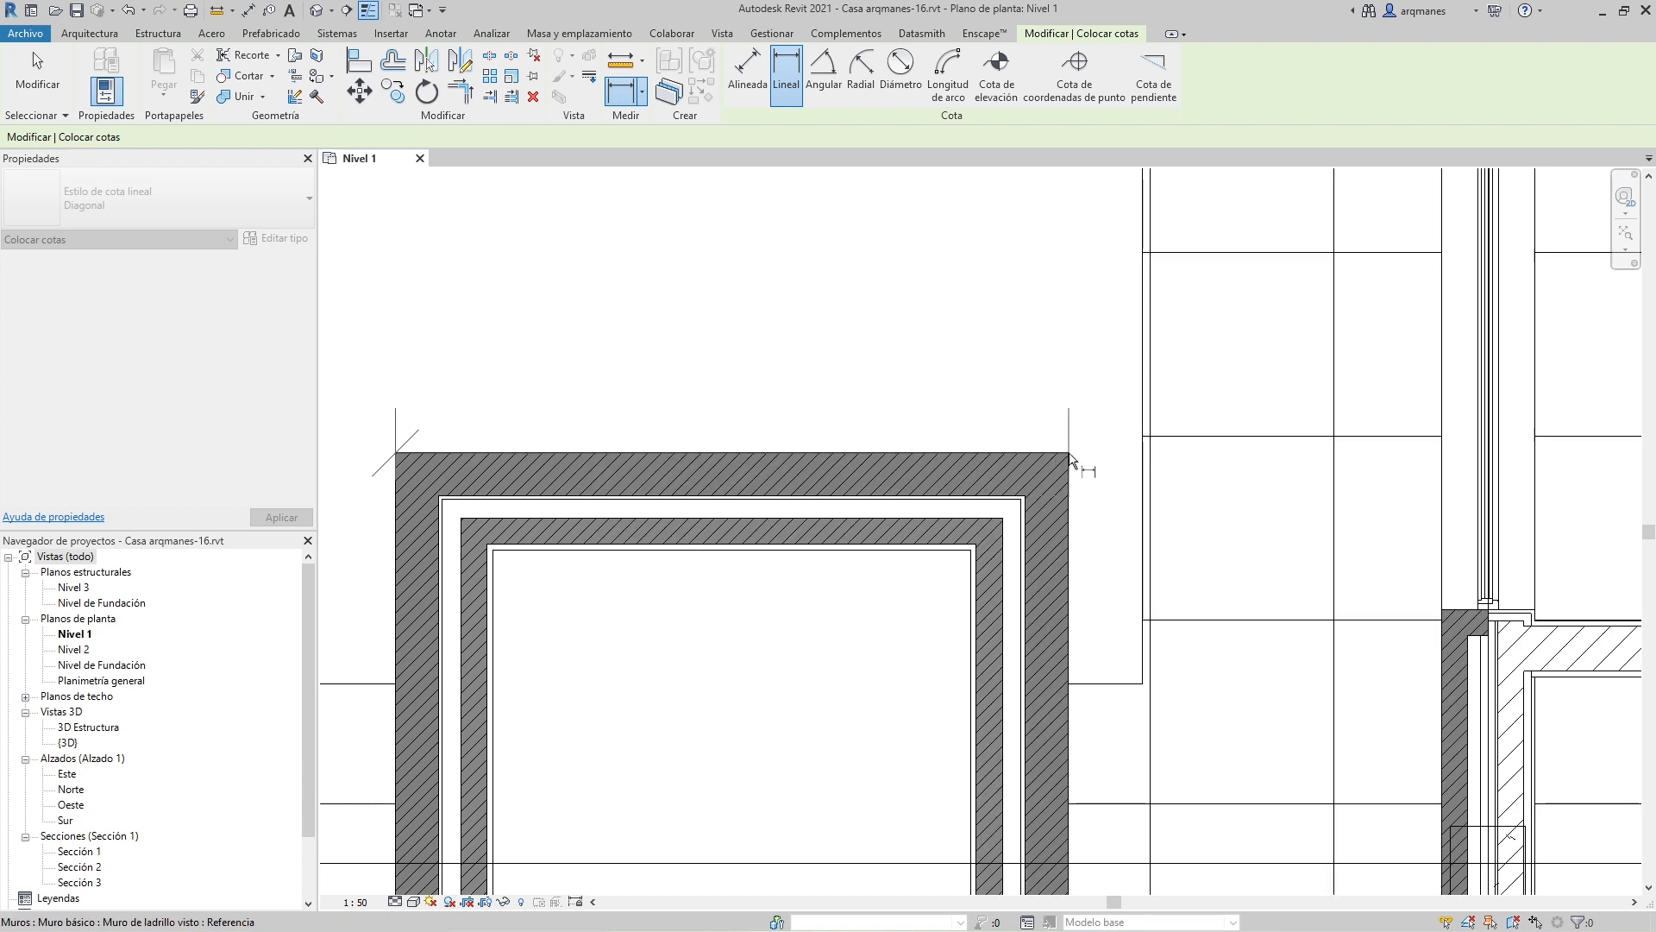
click(1069, 459)
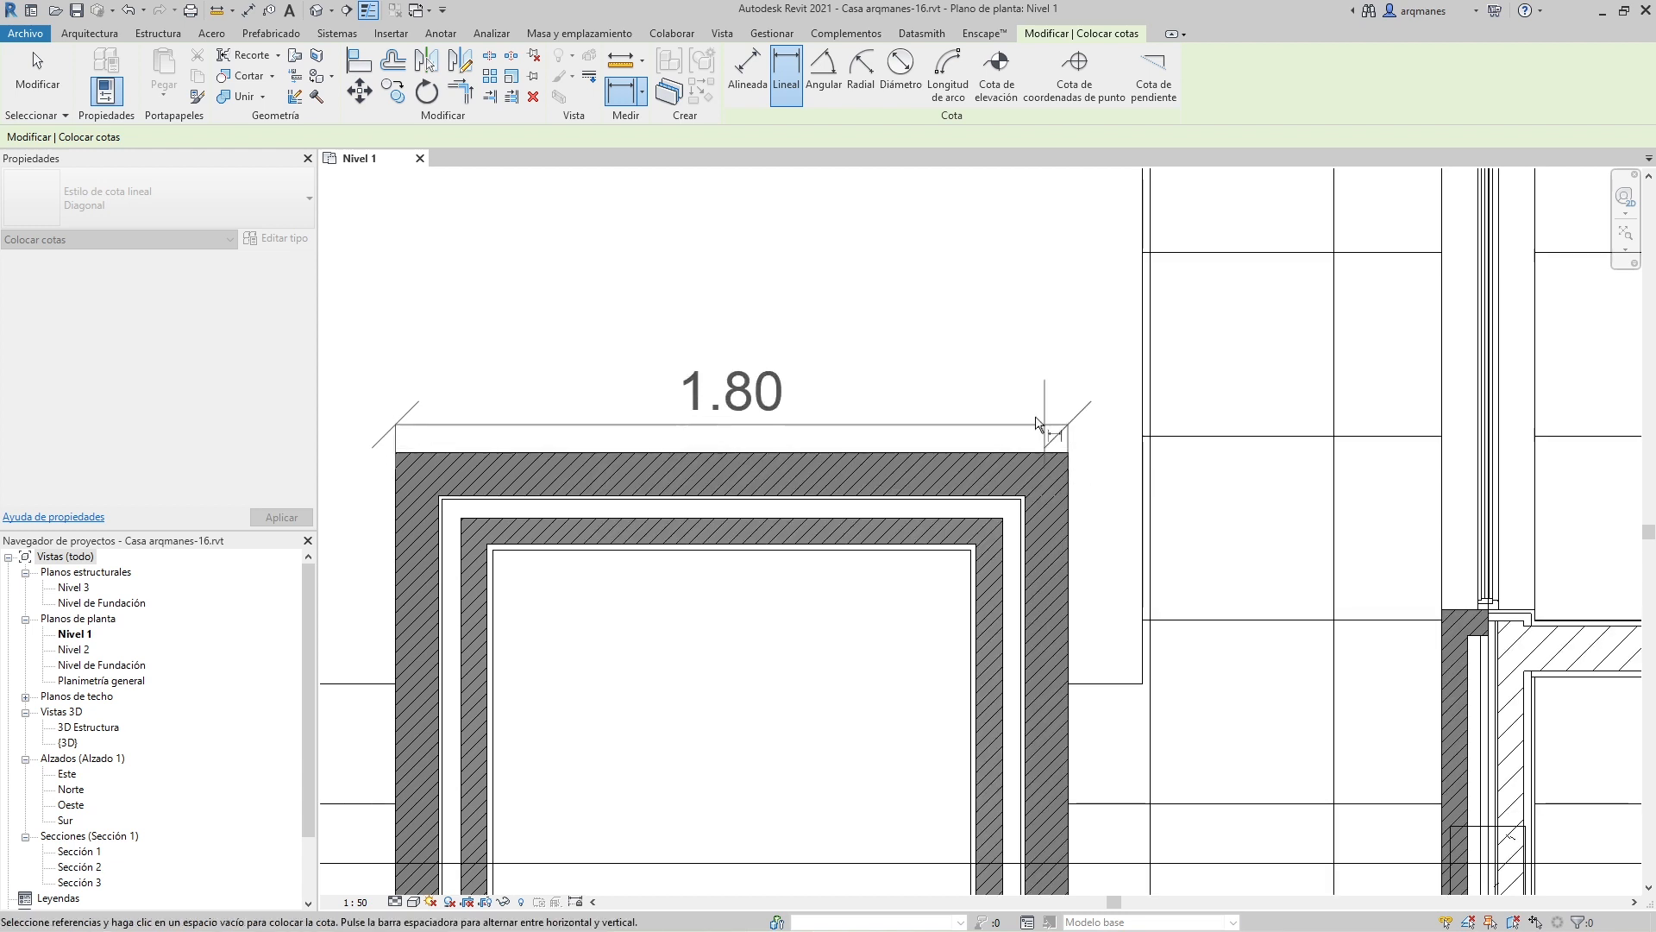
click(941, 277)
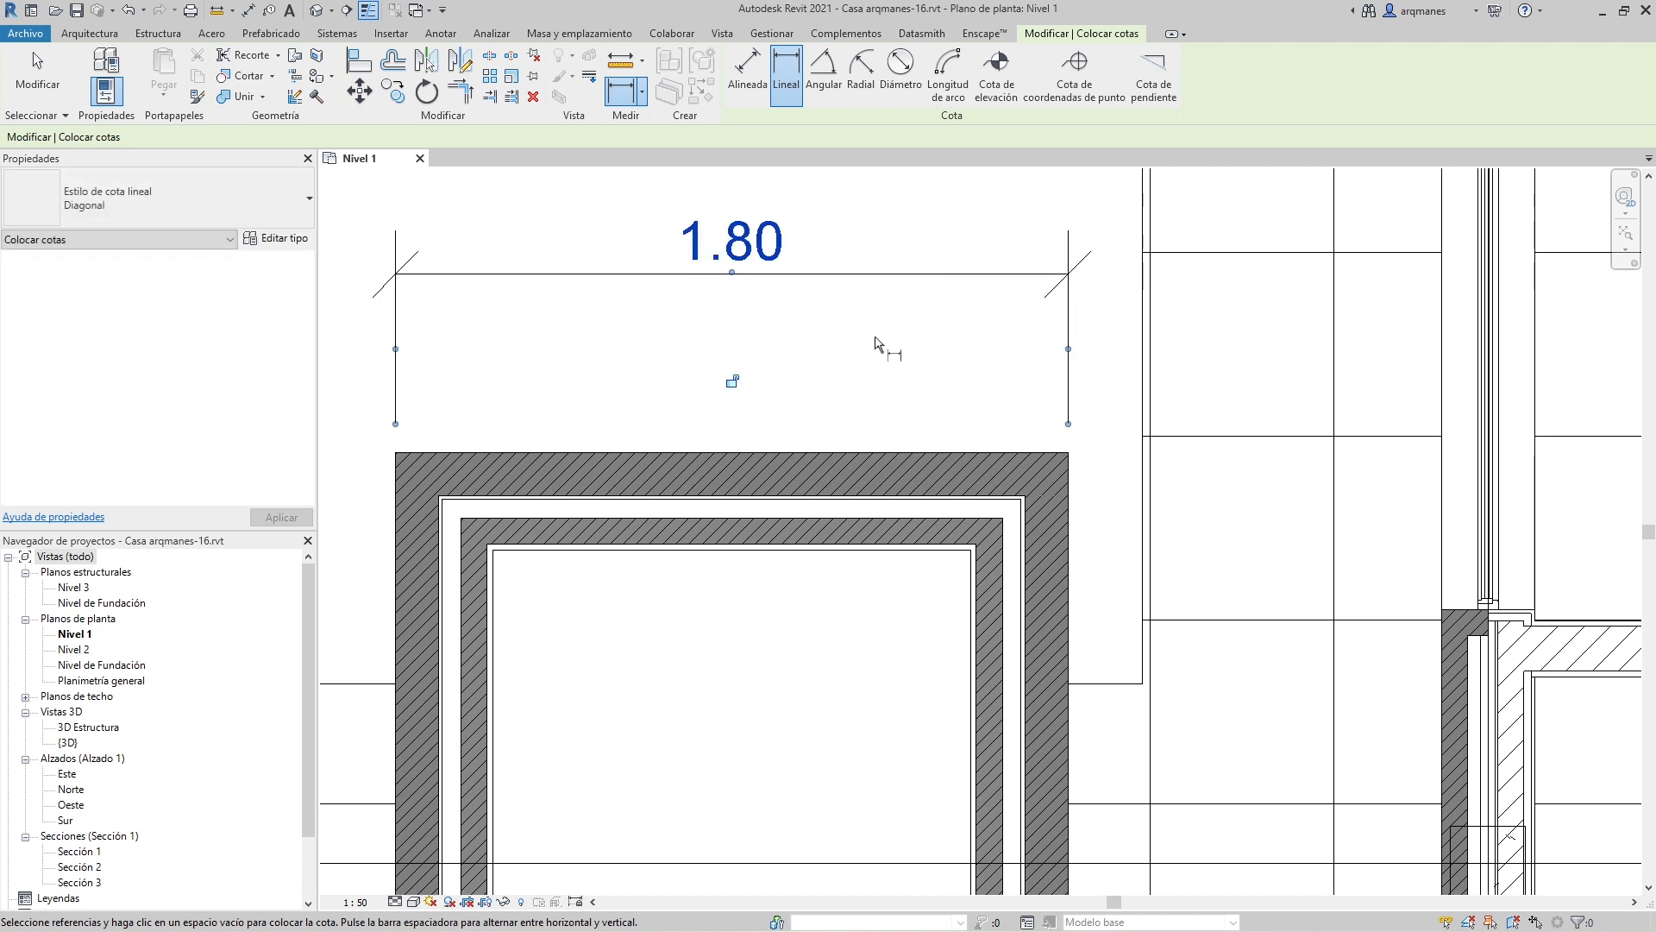
scroll(819, 382, down, 2)
click(33, 52)
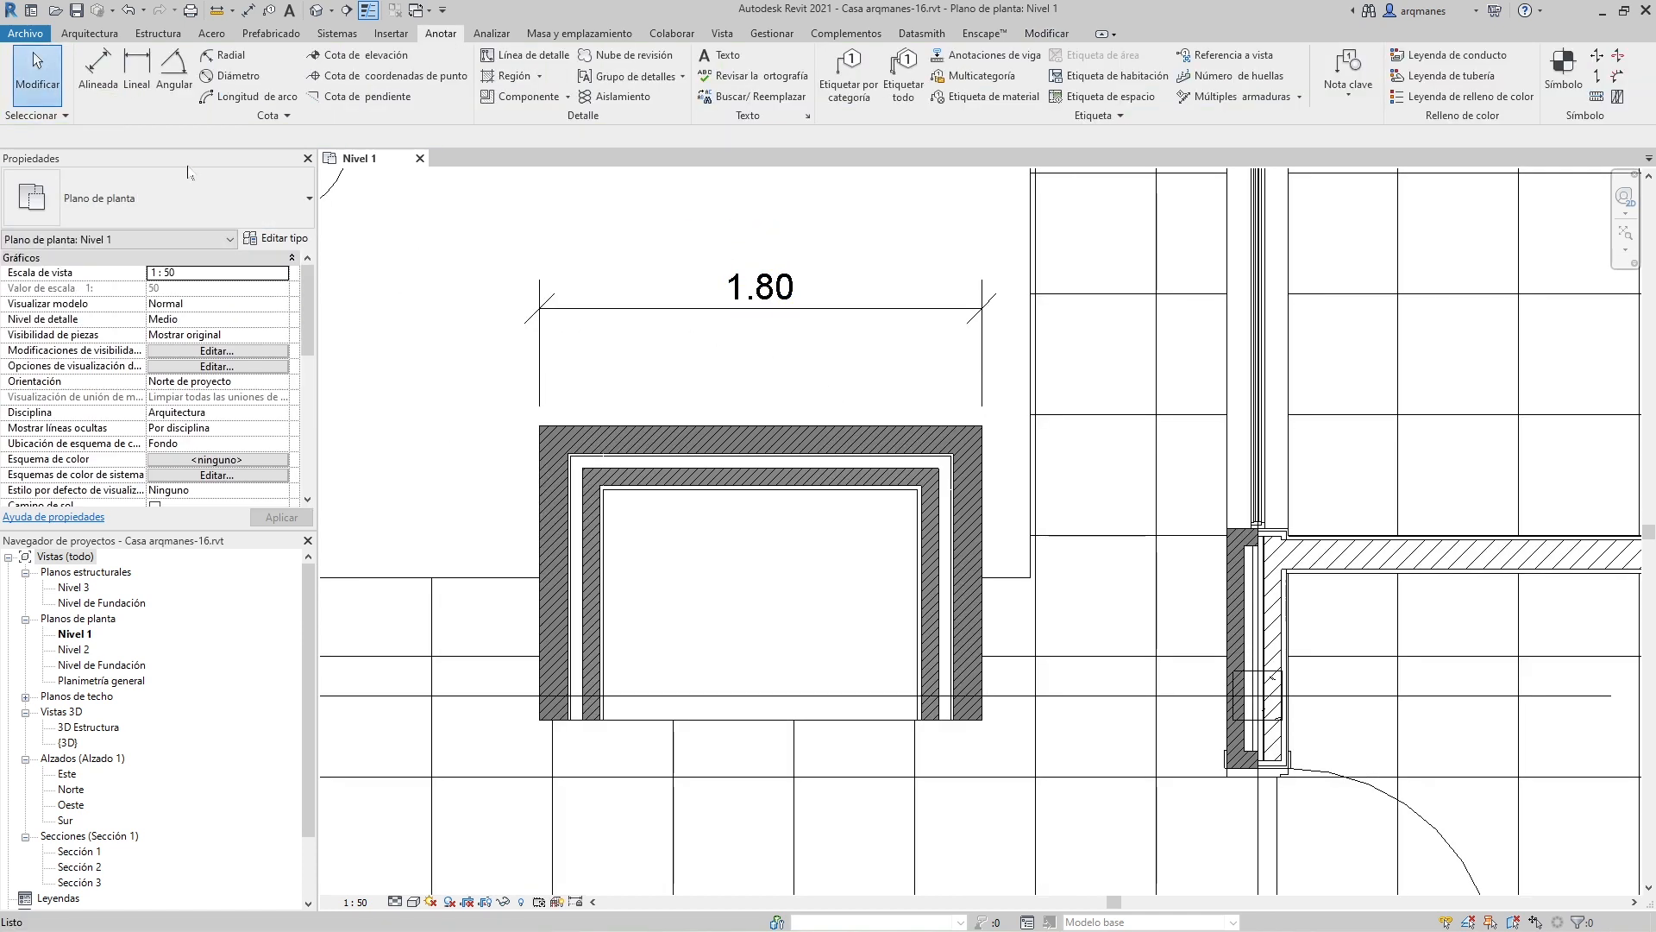
click(653, 309)
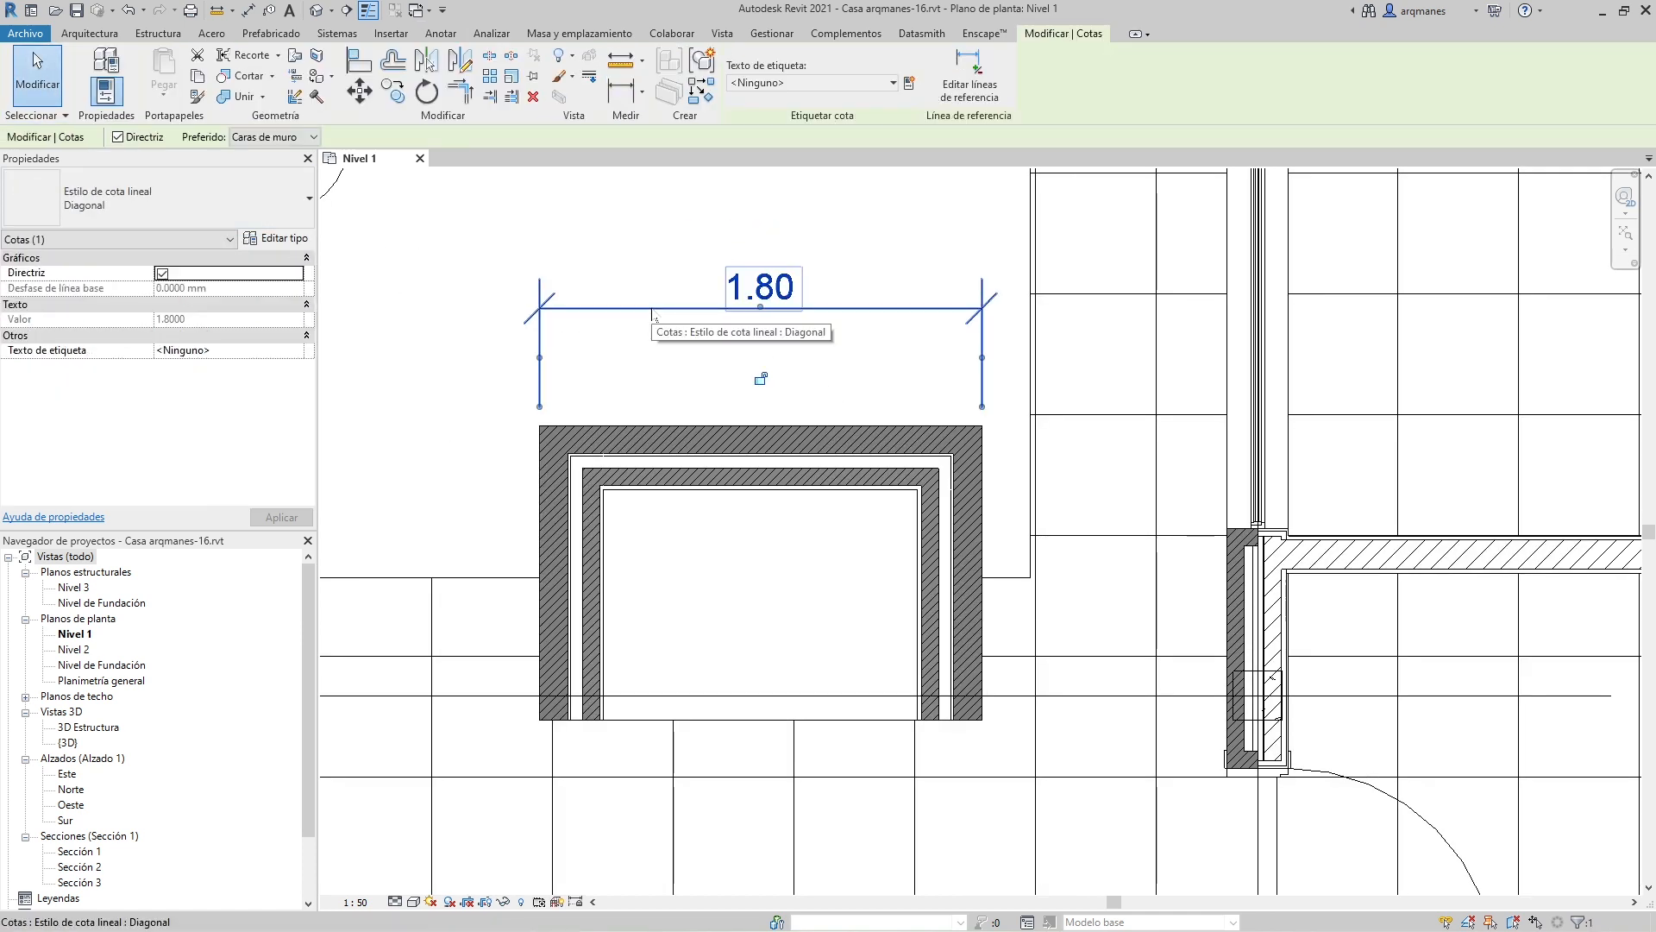
click(474, 251)
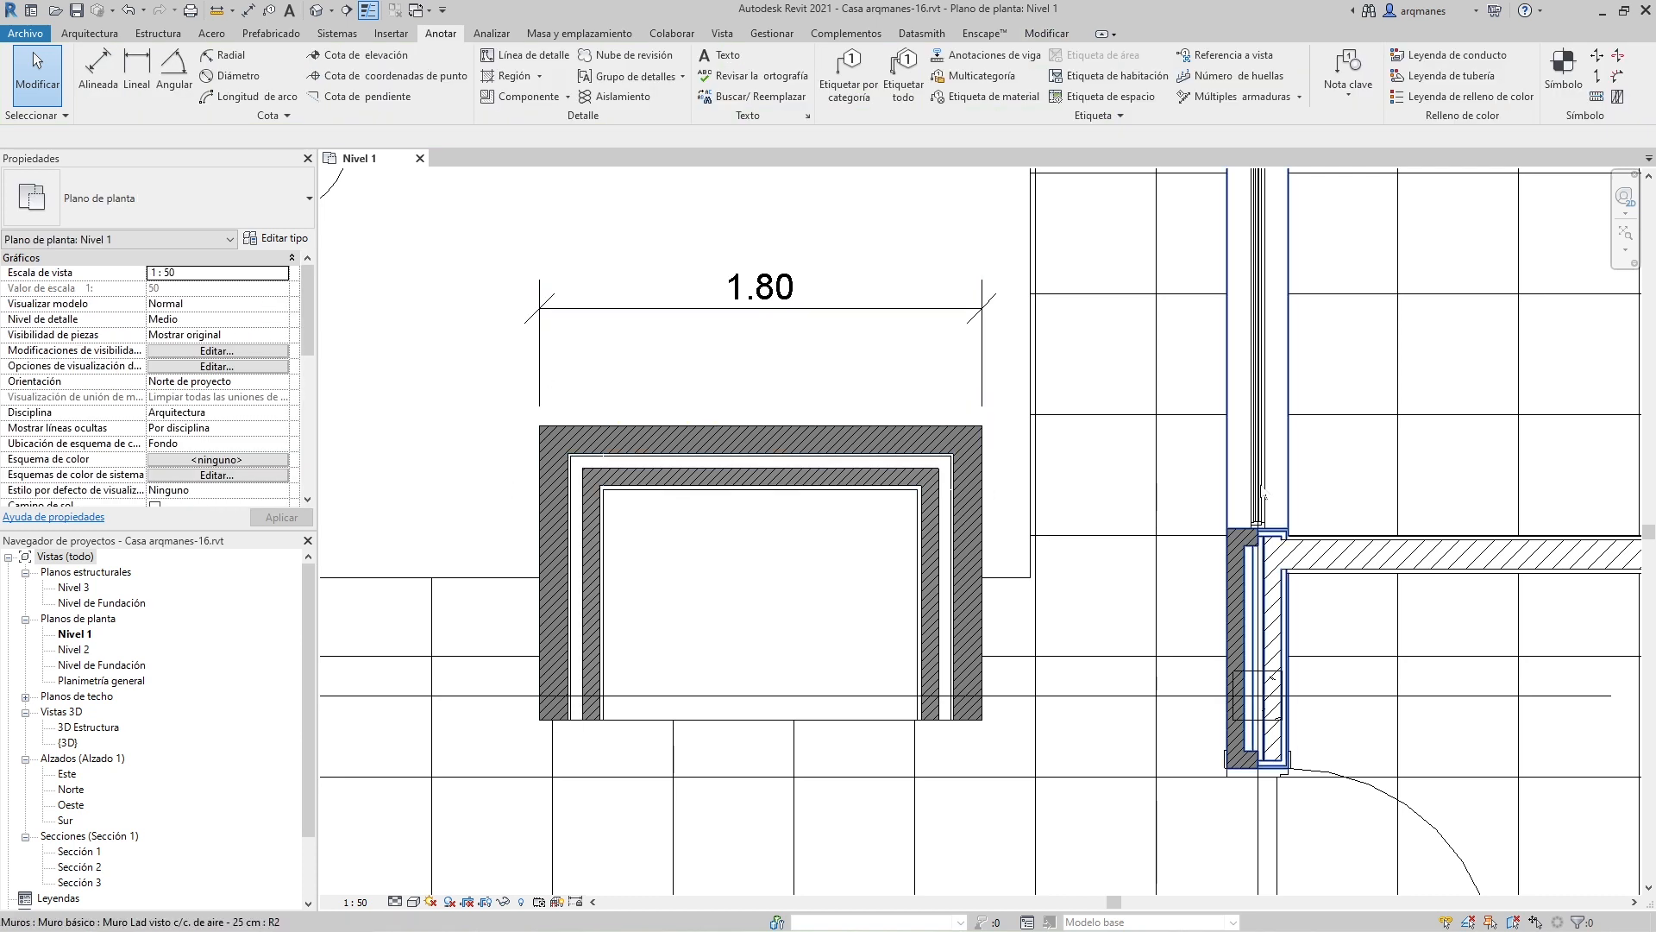
Step: Add a linear dimension from the brick structure's left outer corner to the floor's left corner, in line with the existing width dimension
scroll(1259, 483, down, 3)
scroll(664, 319, down, 1)
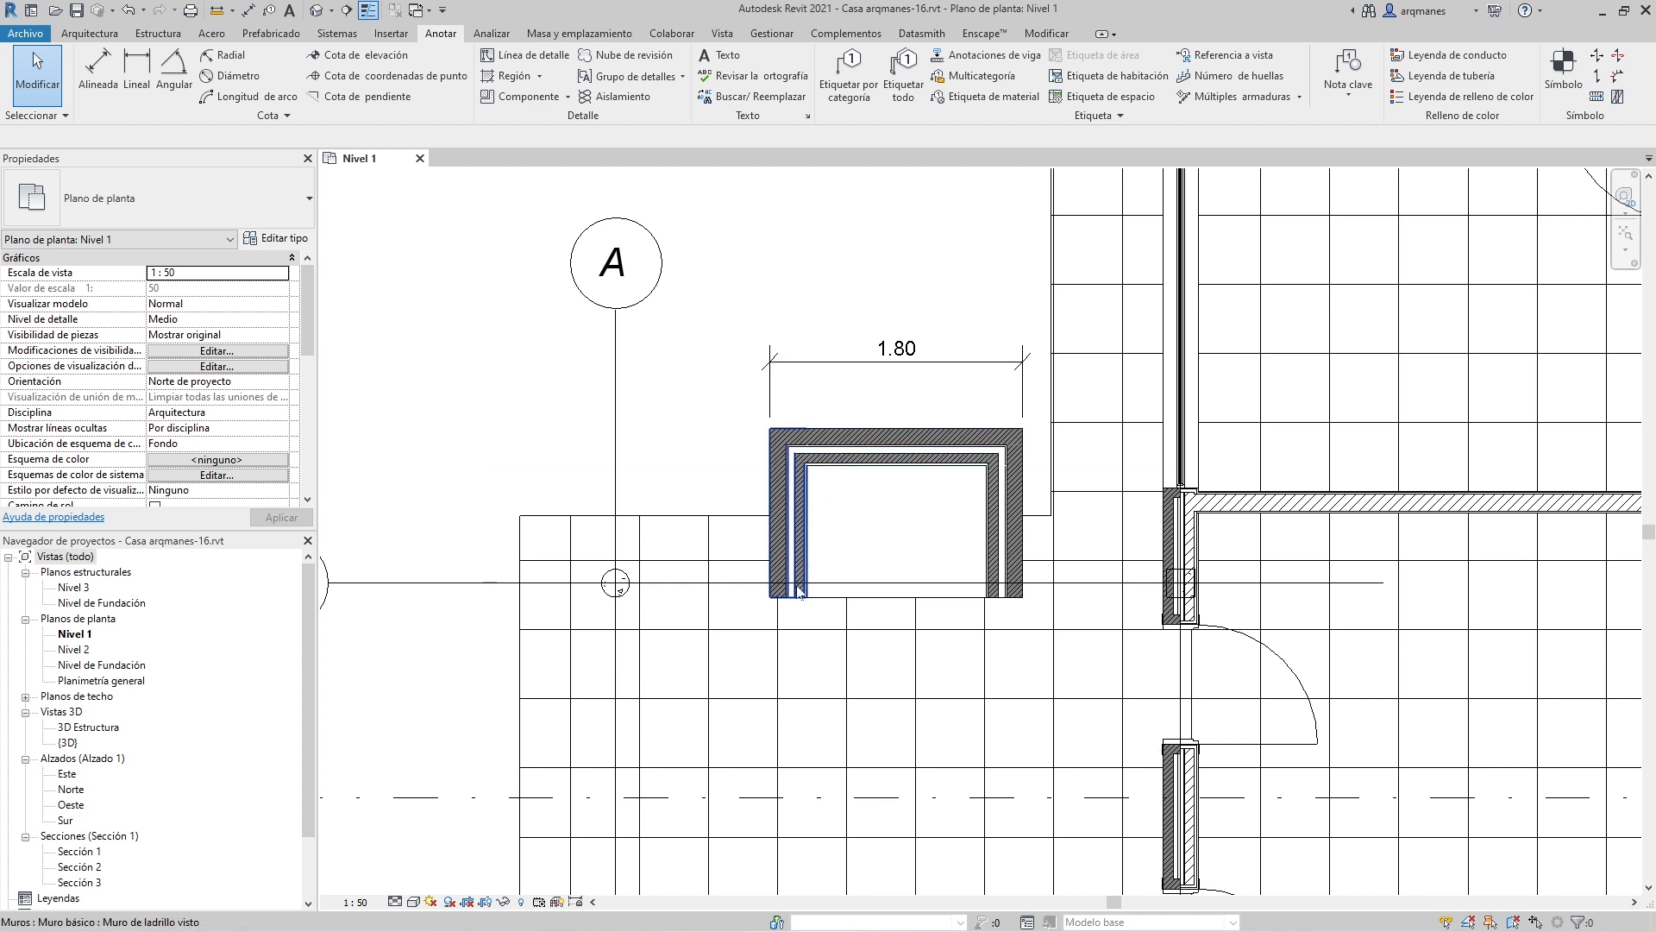
scroll(600, 623, up, 2)
scroll(598, 623, up, 1)
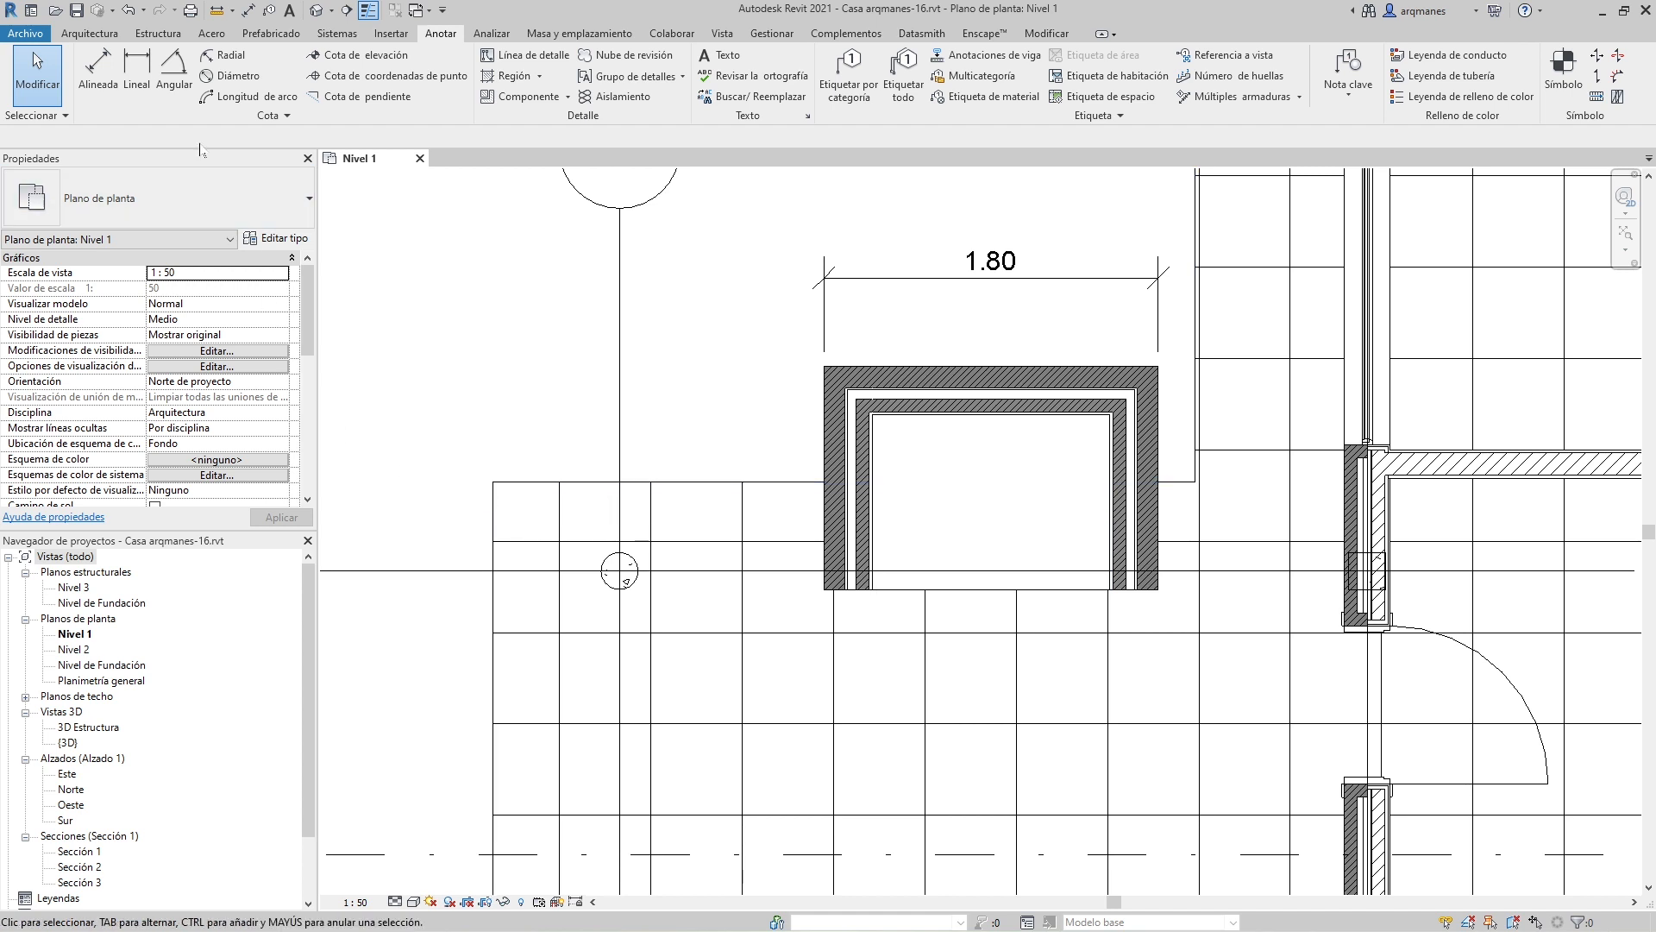
click(133, 70)
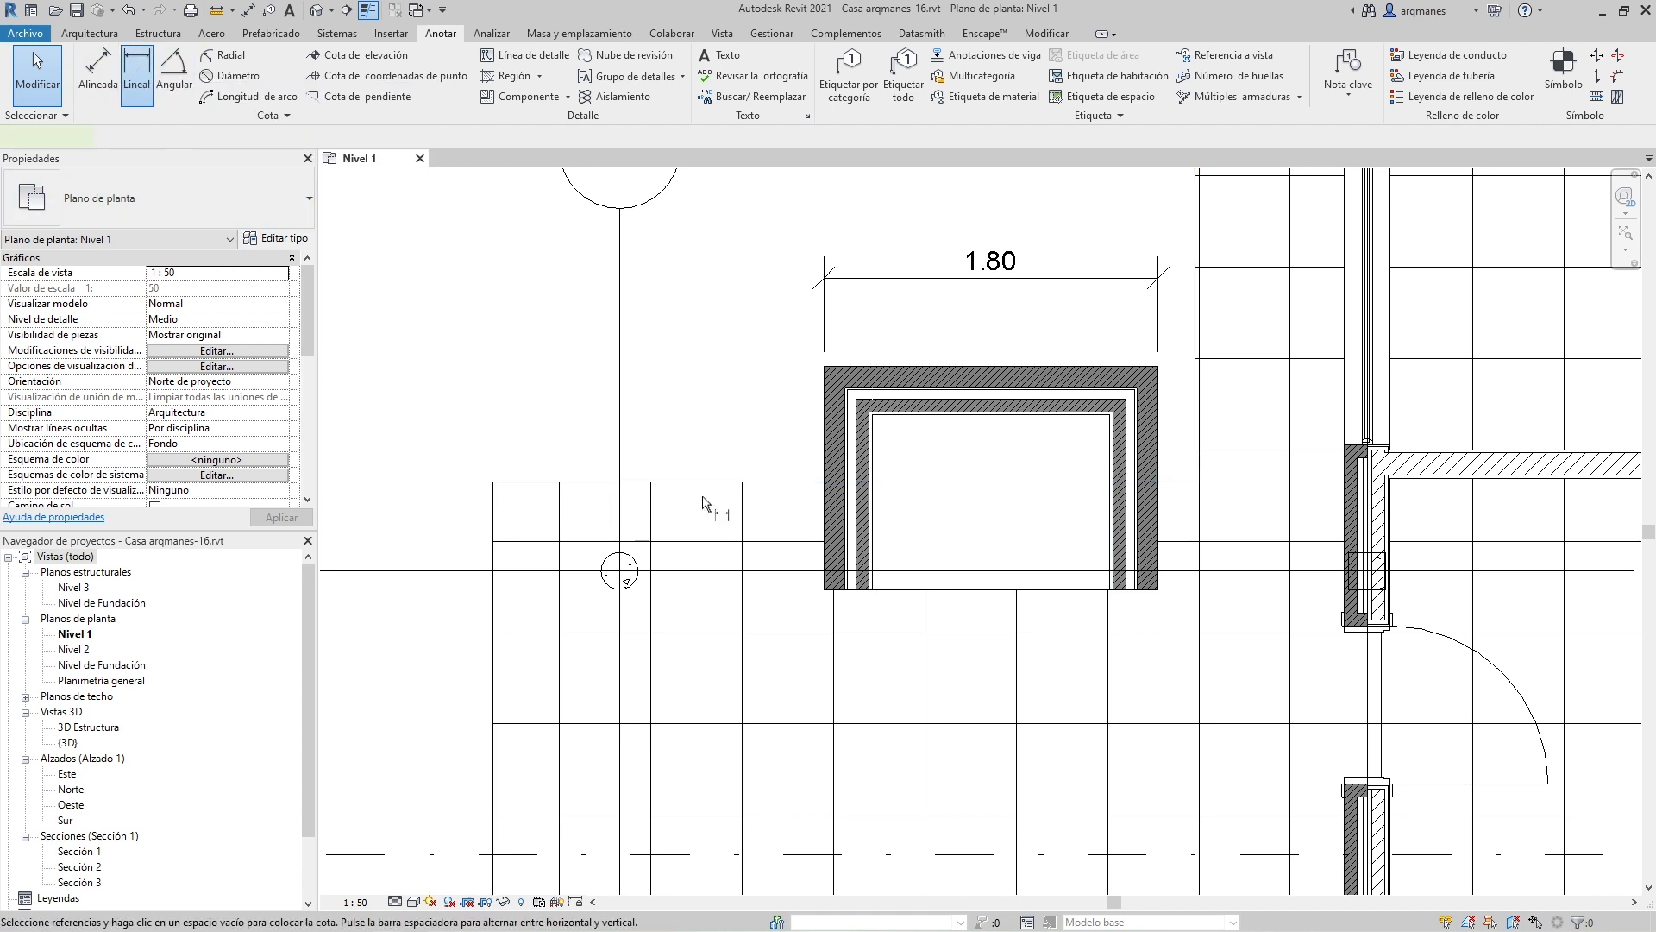
click(828, 594)
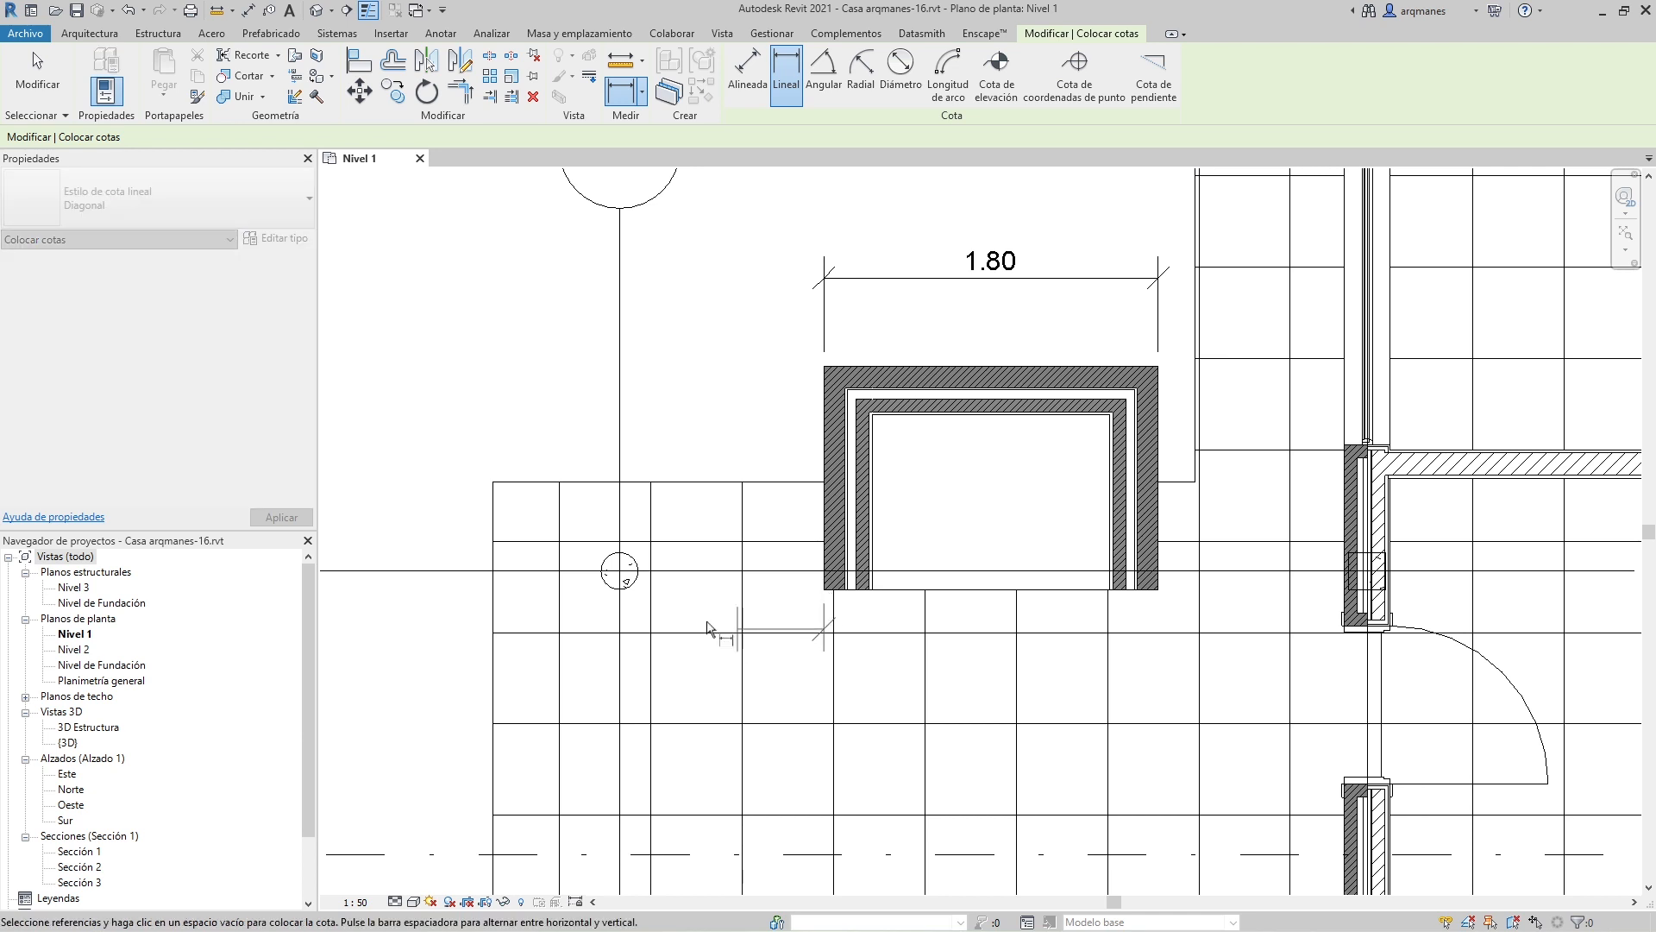
click(496, 487)
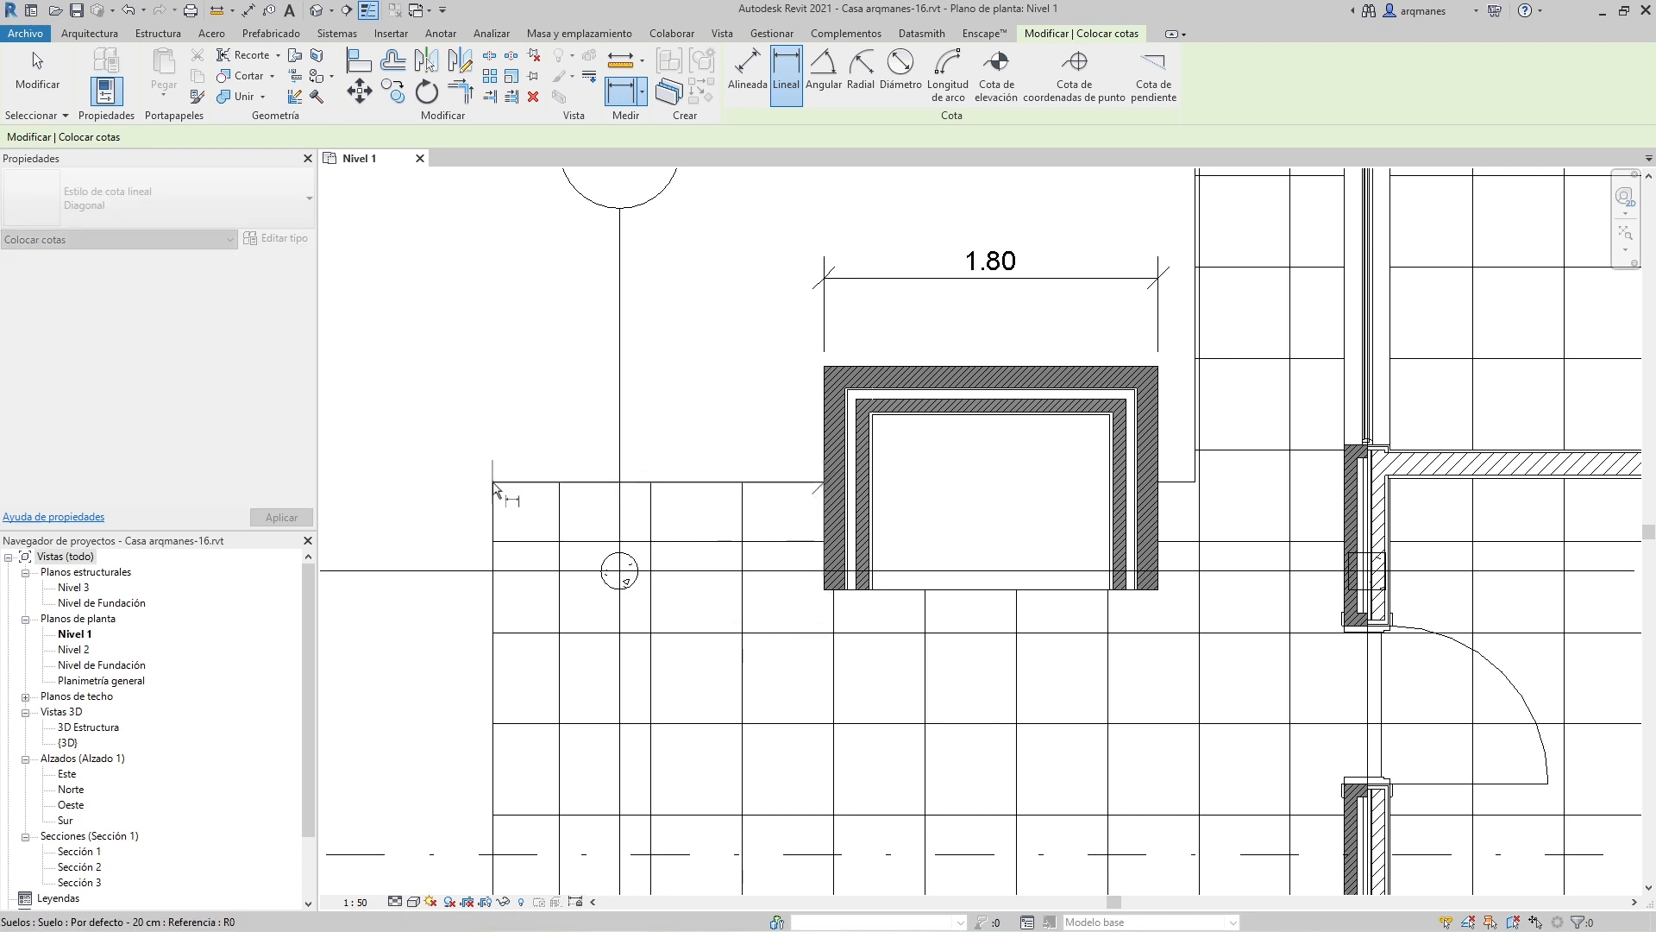
click(826, 281)
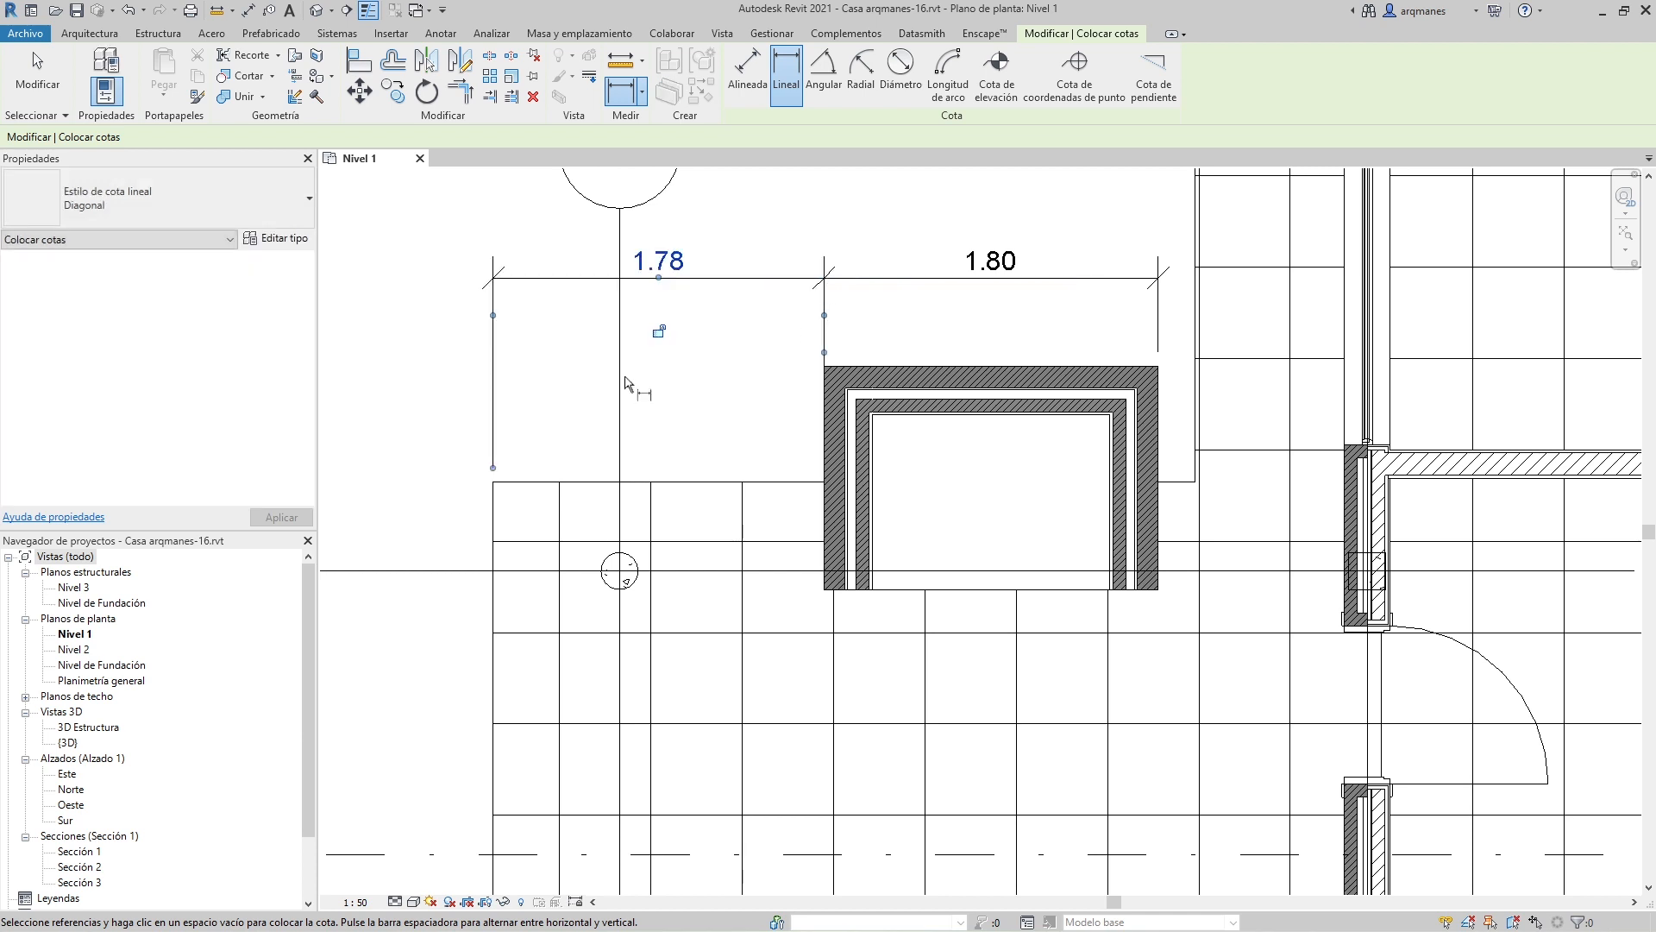
scroll(423, 377, down, 5)
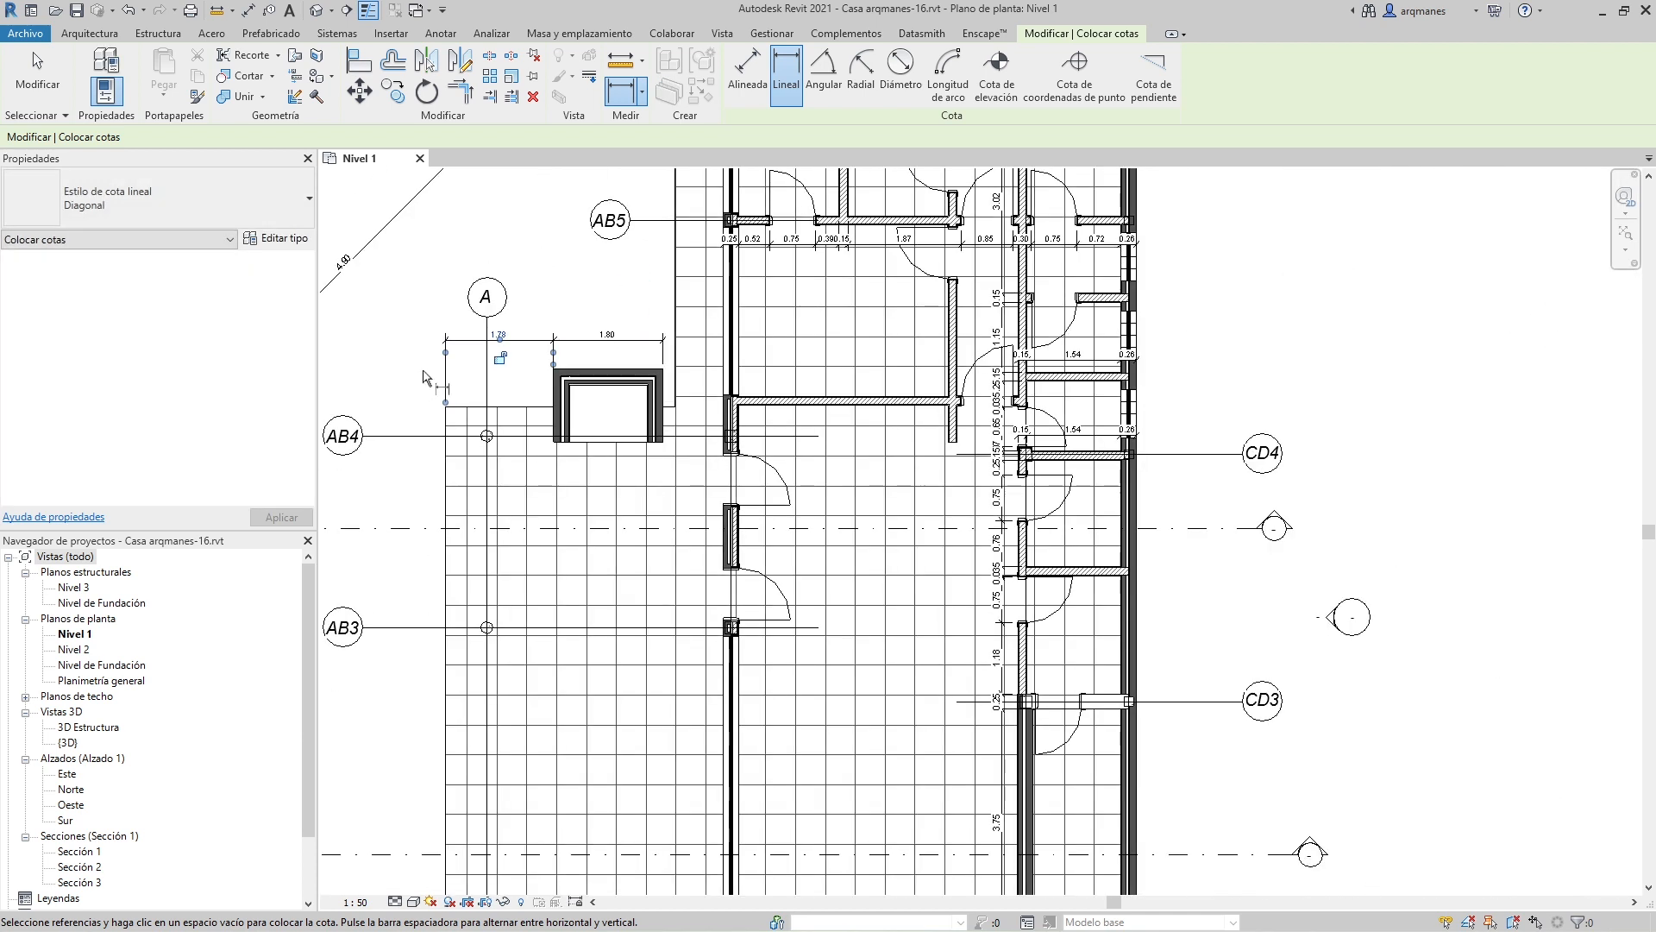
click(37, 78)
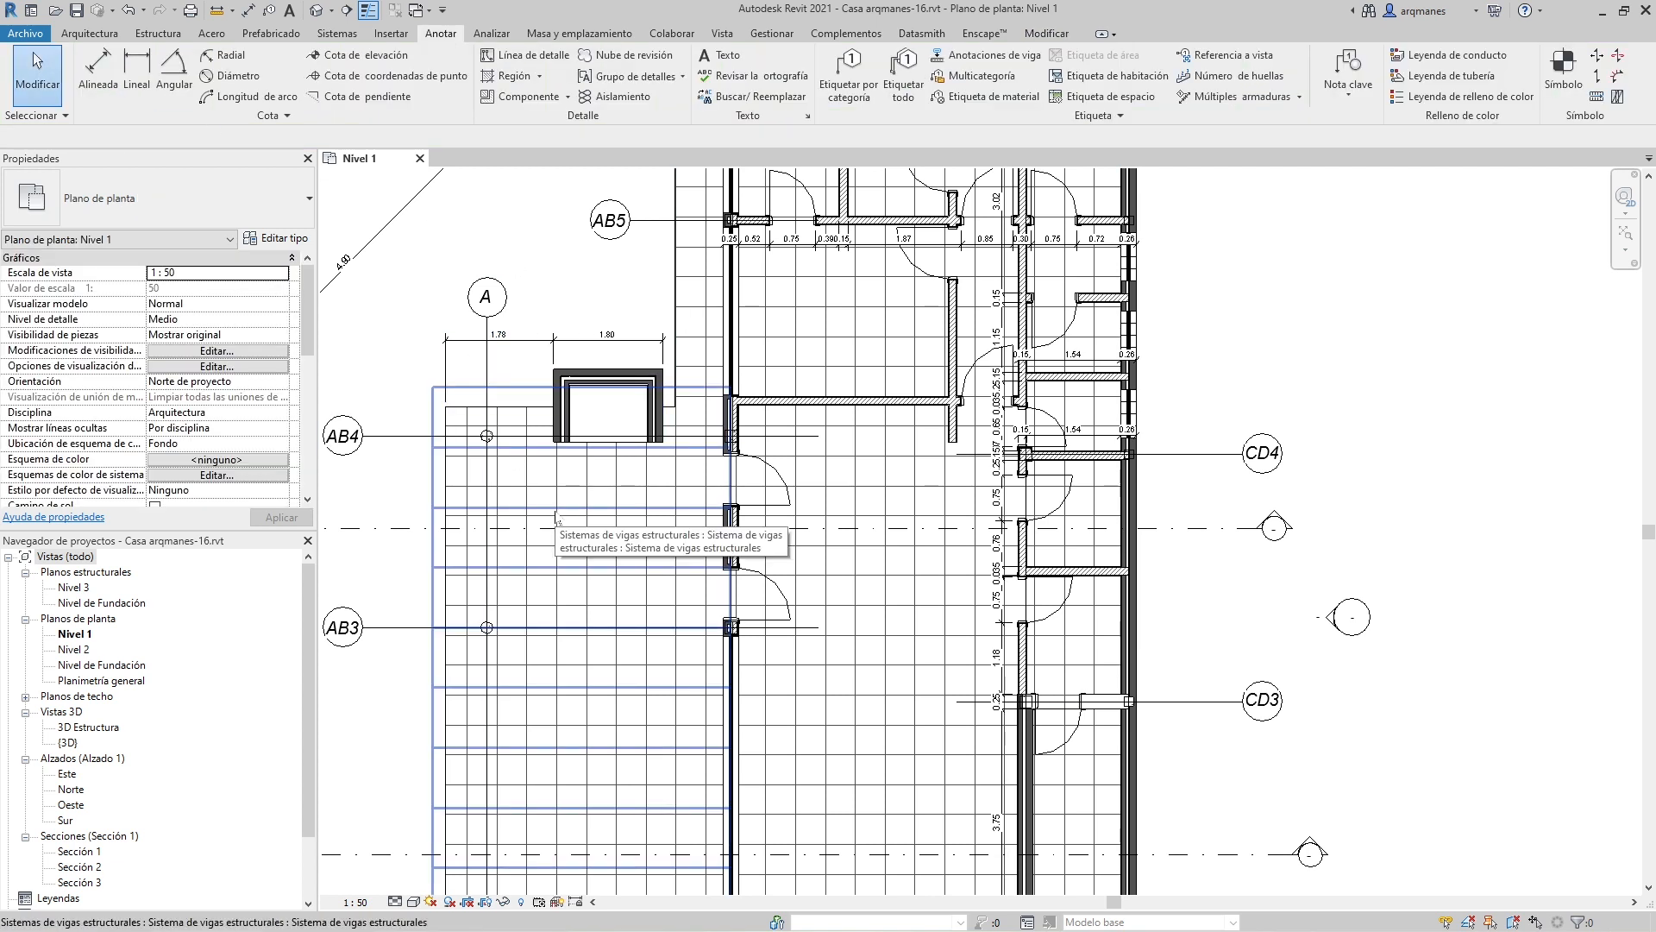
Step: Try deleting the 75 x 210 cm door of the left small room on the AB5 wall, and undo the deletion
scroll(557, 515, down, 2)
scroll(742, 354, up, 5)
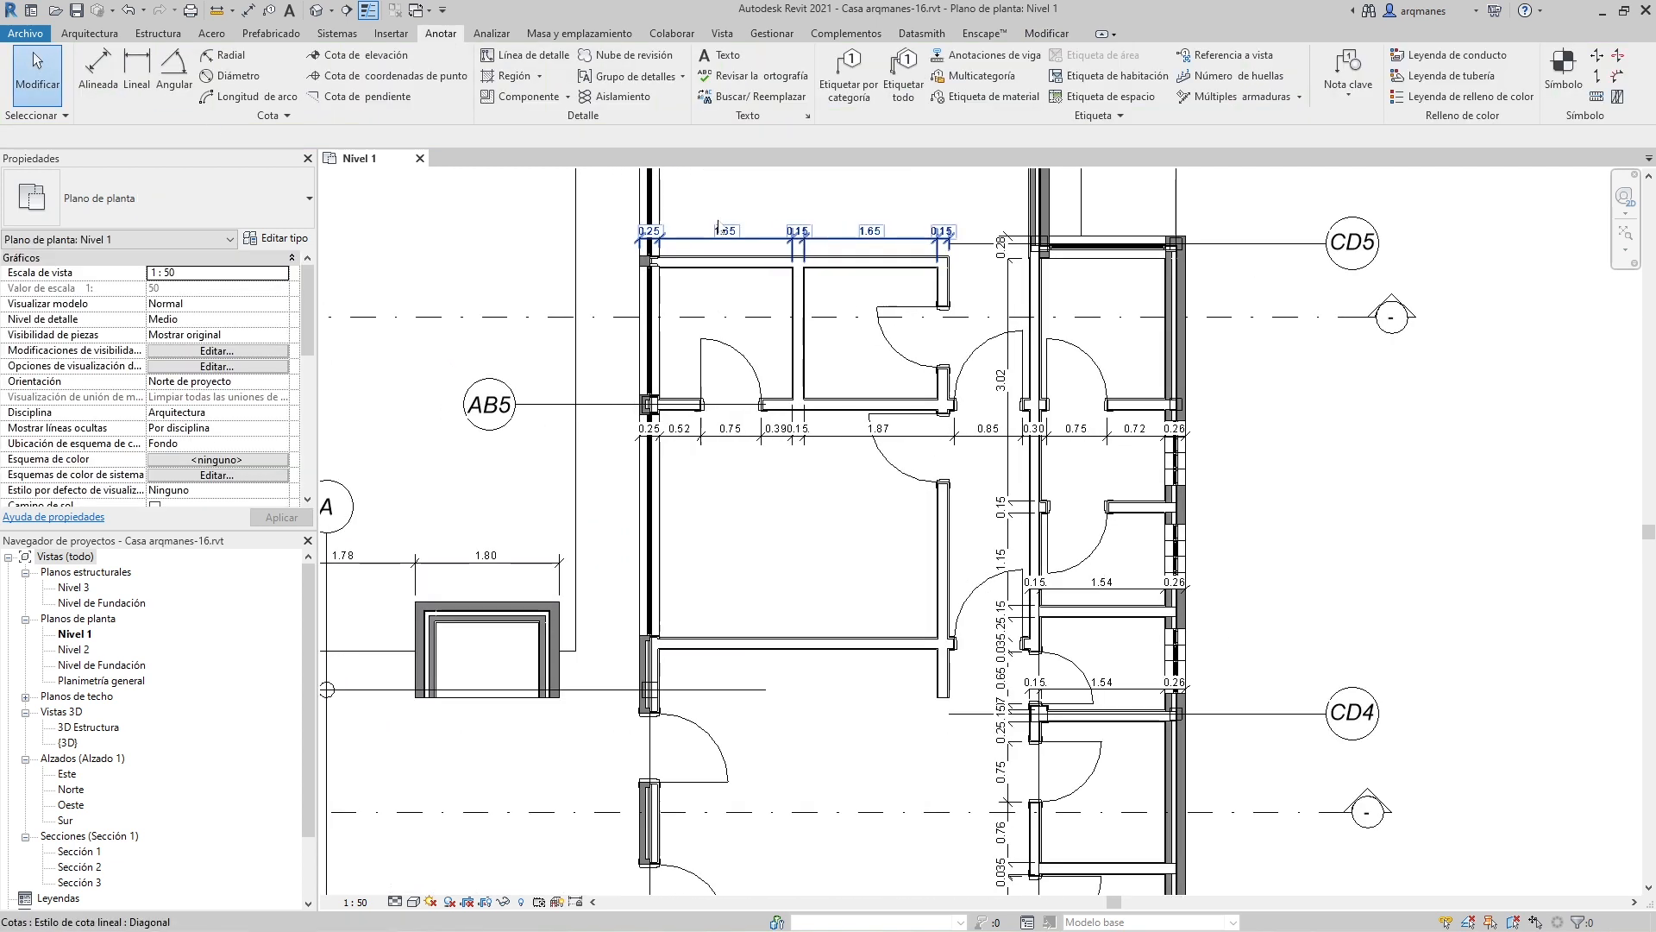
click(711, 528)
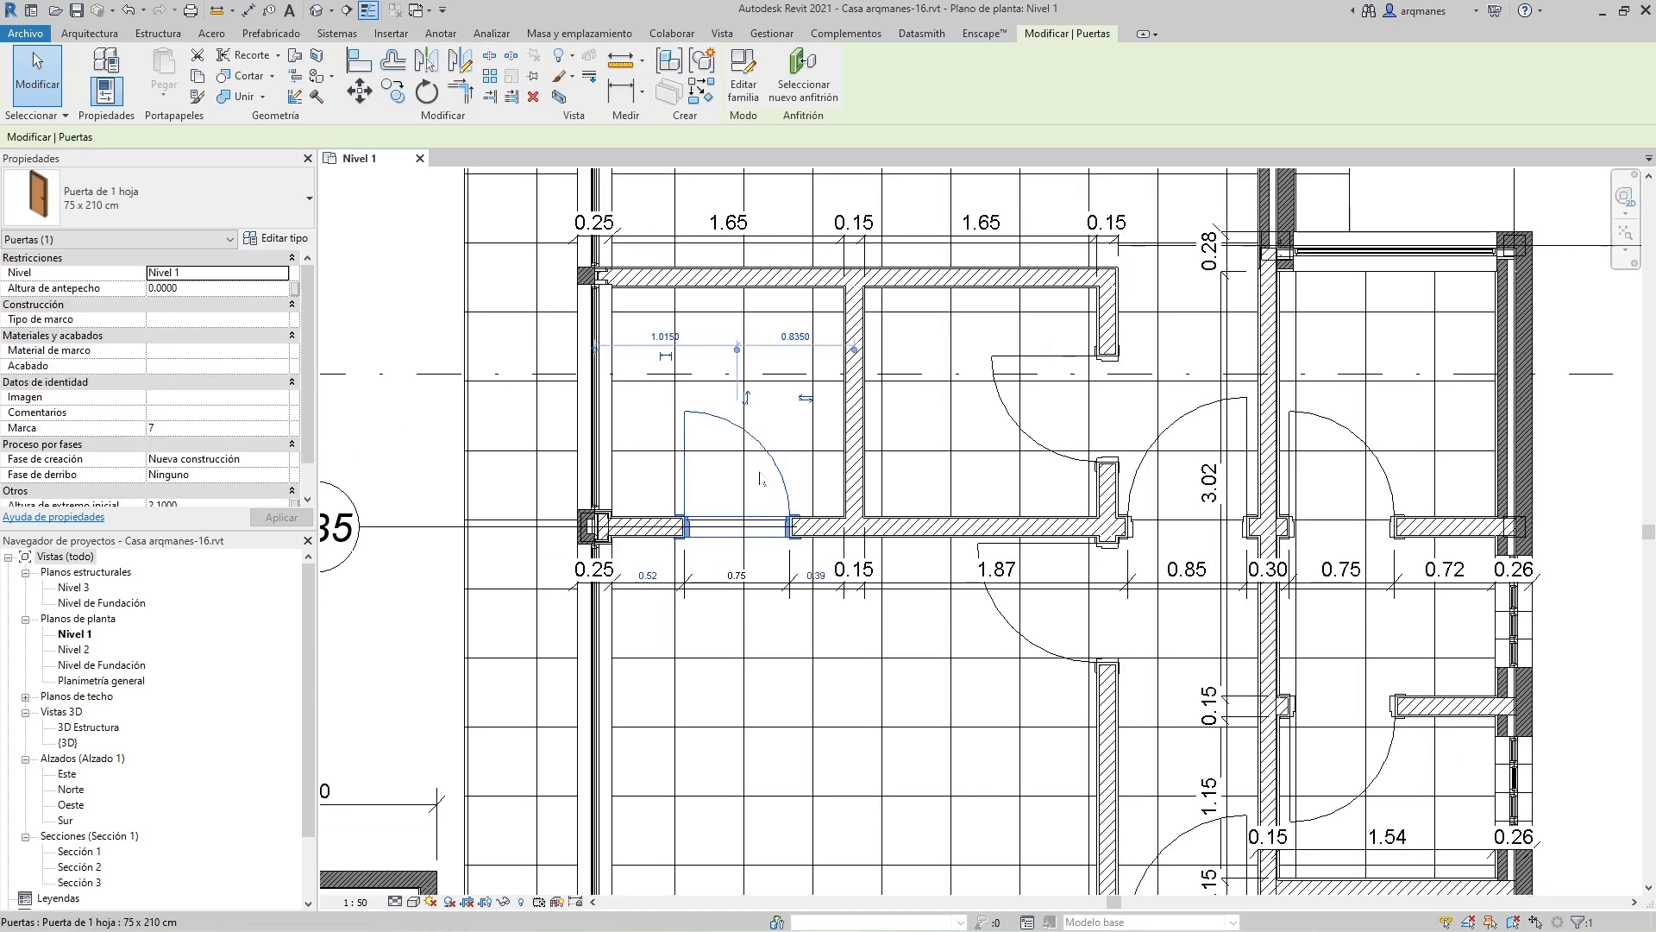
scroll(700, 565, up, 2)
key(Escape)
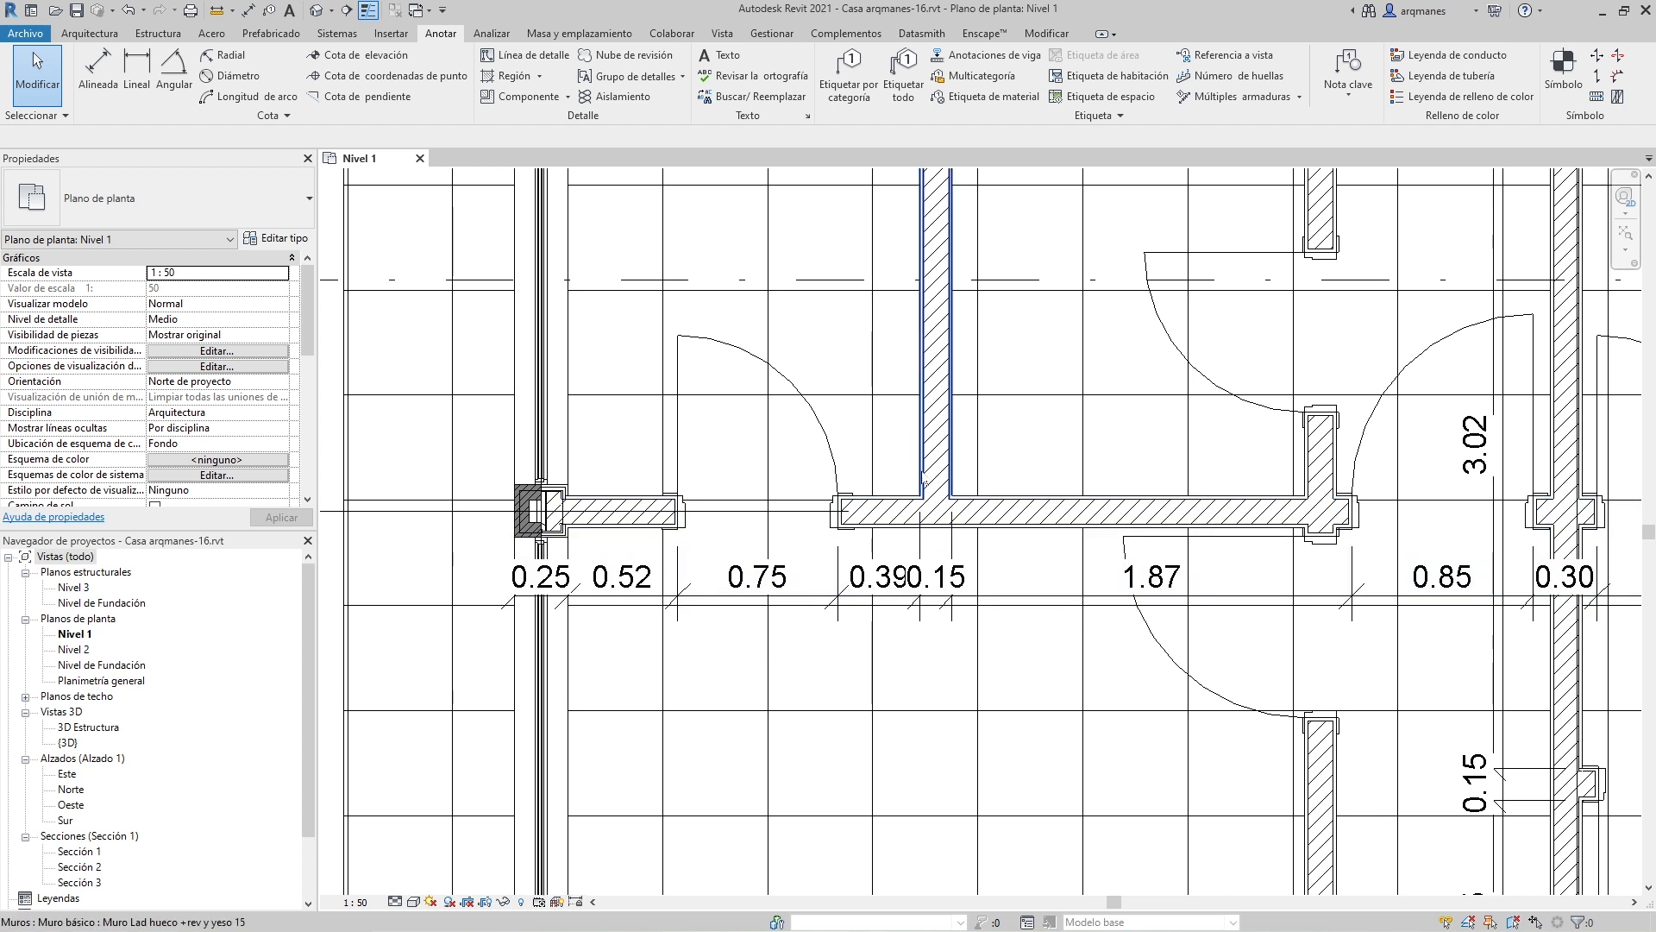
click(740, 447)
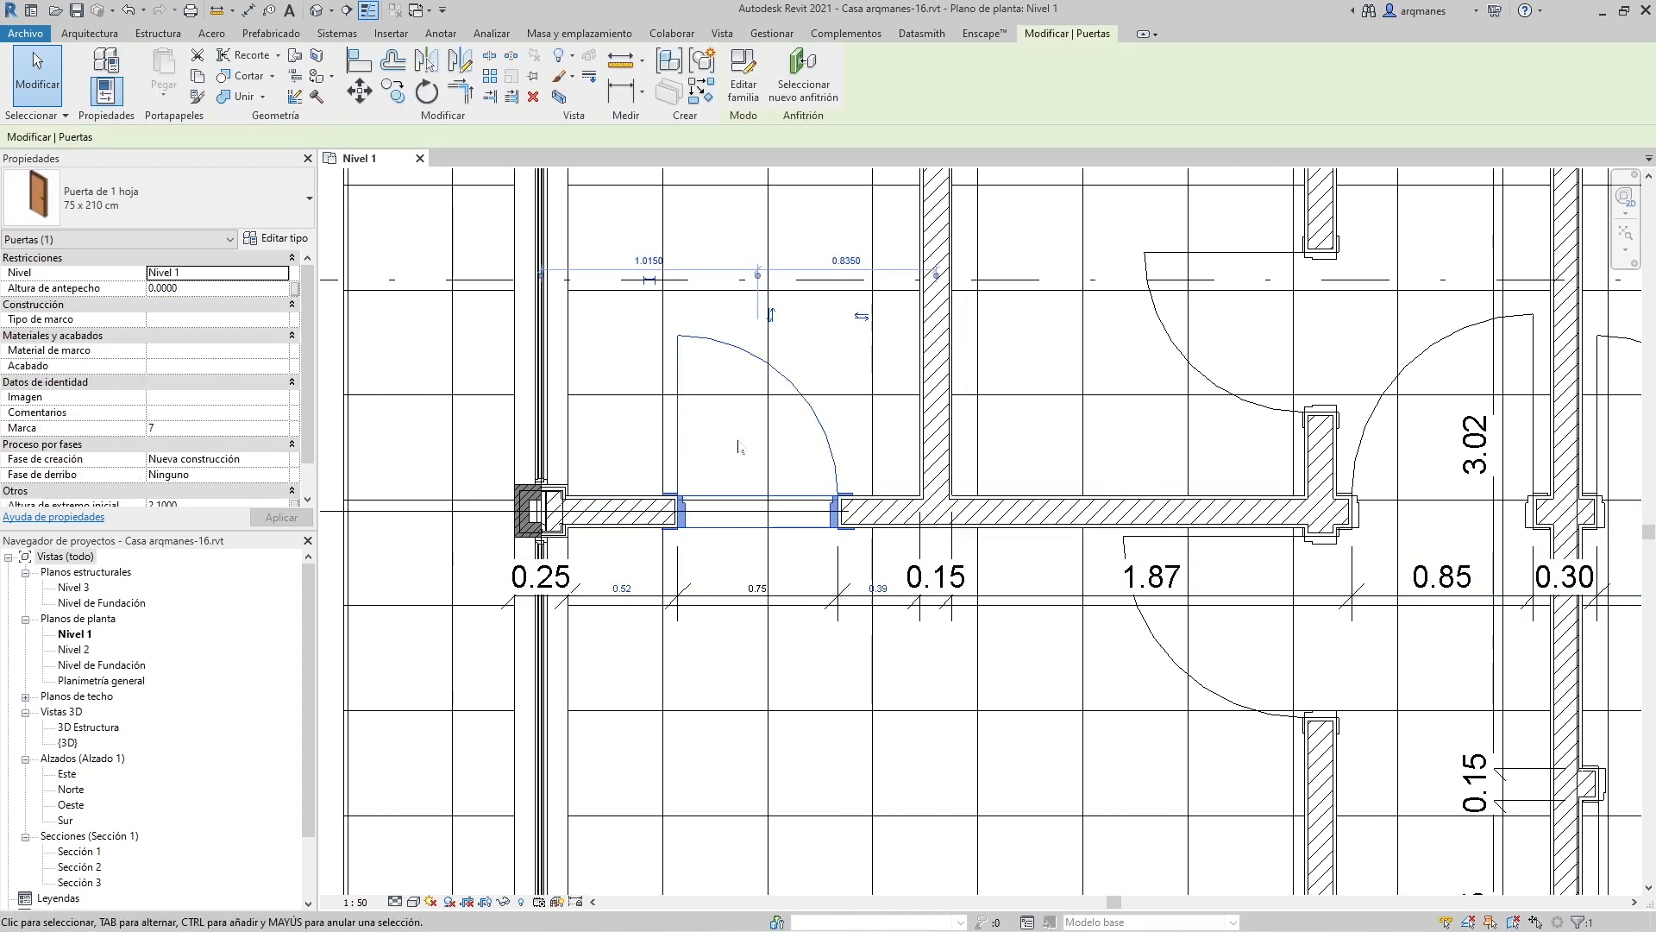
key(Delete)
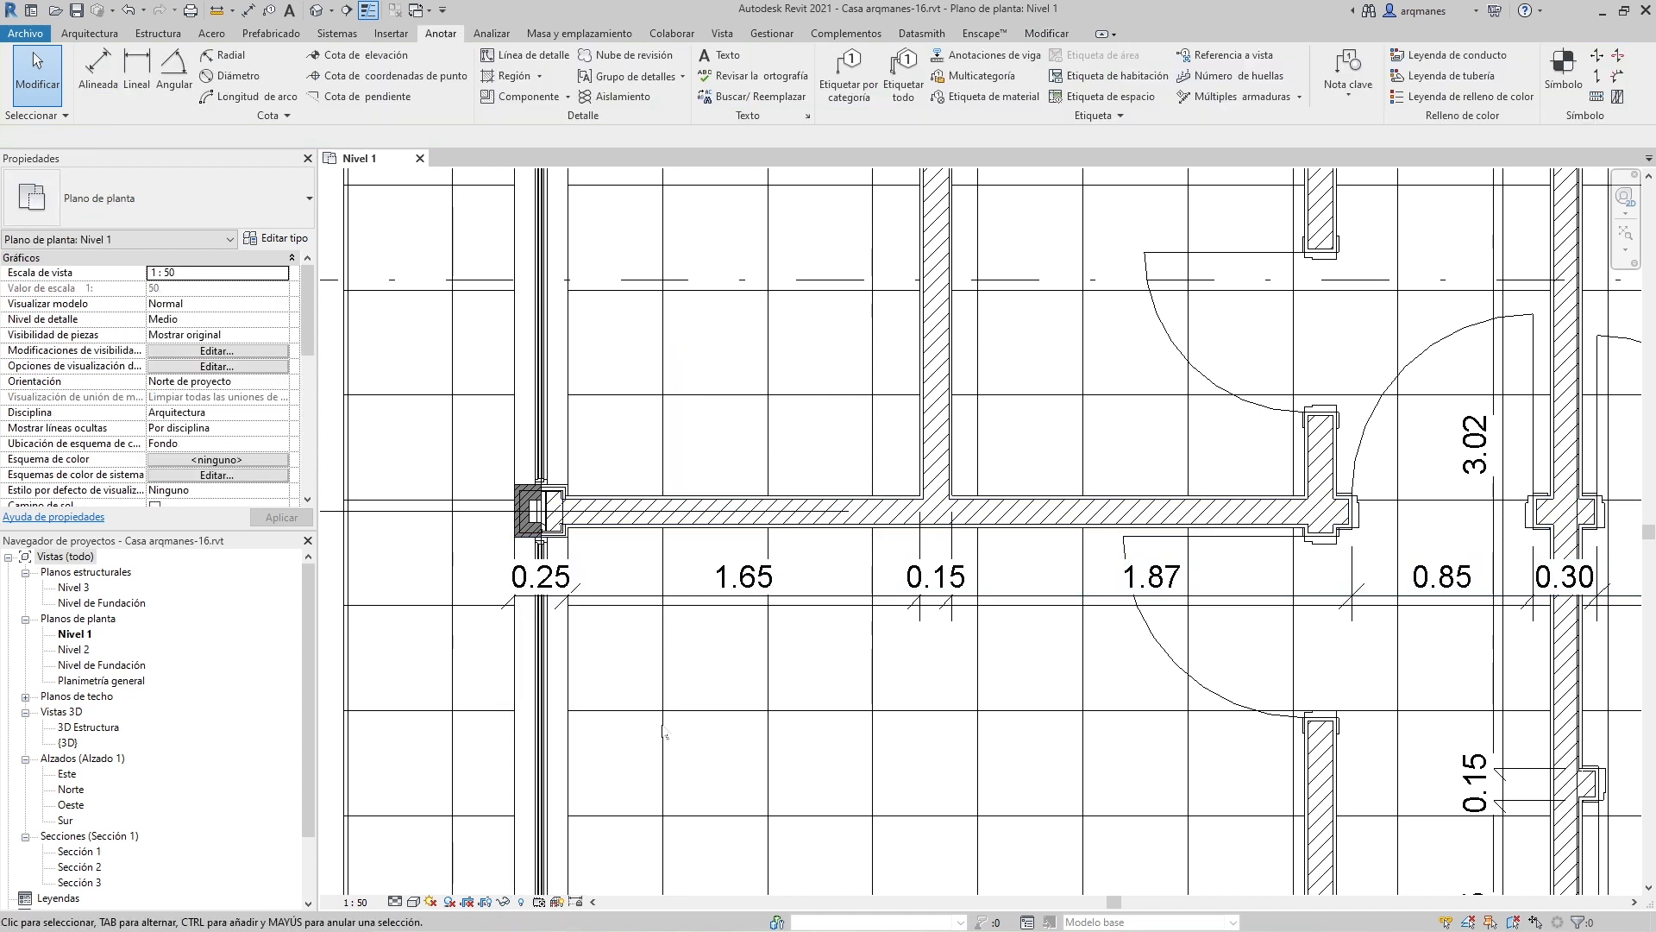
key(ctrl+z)
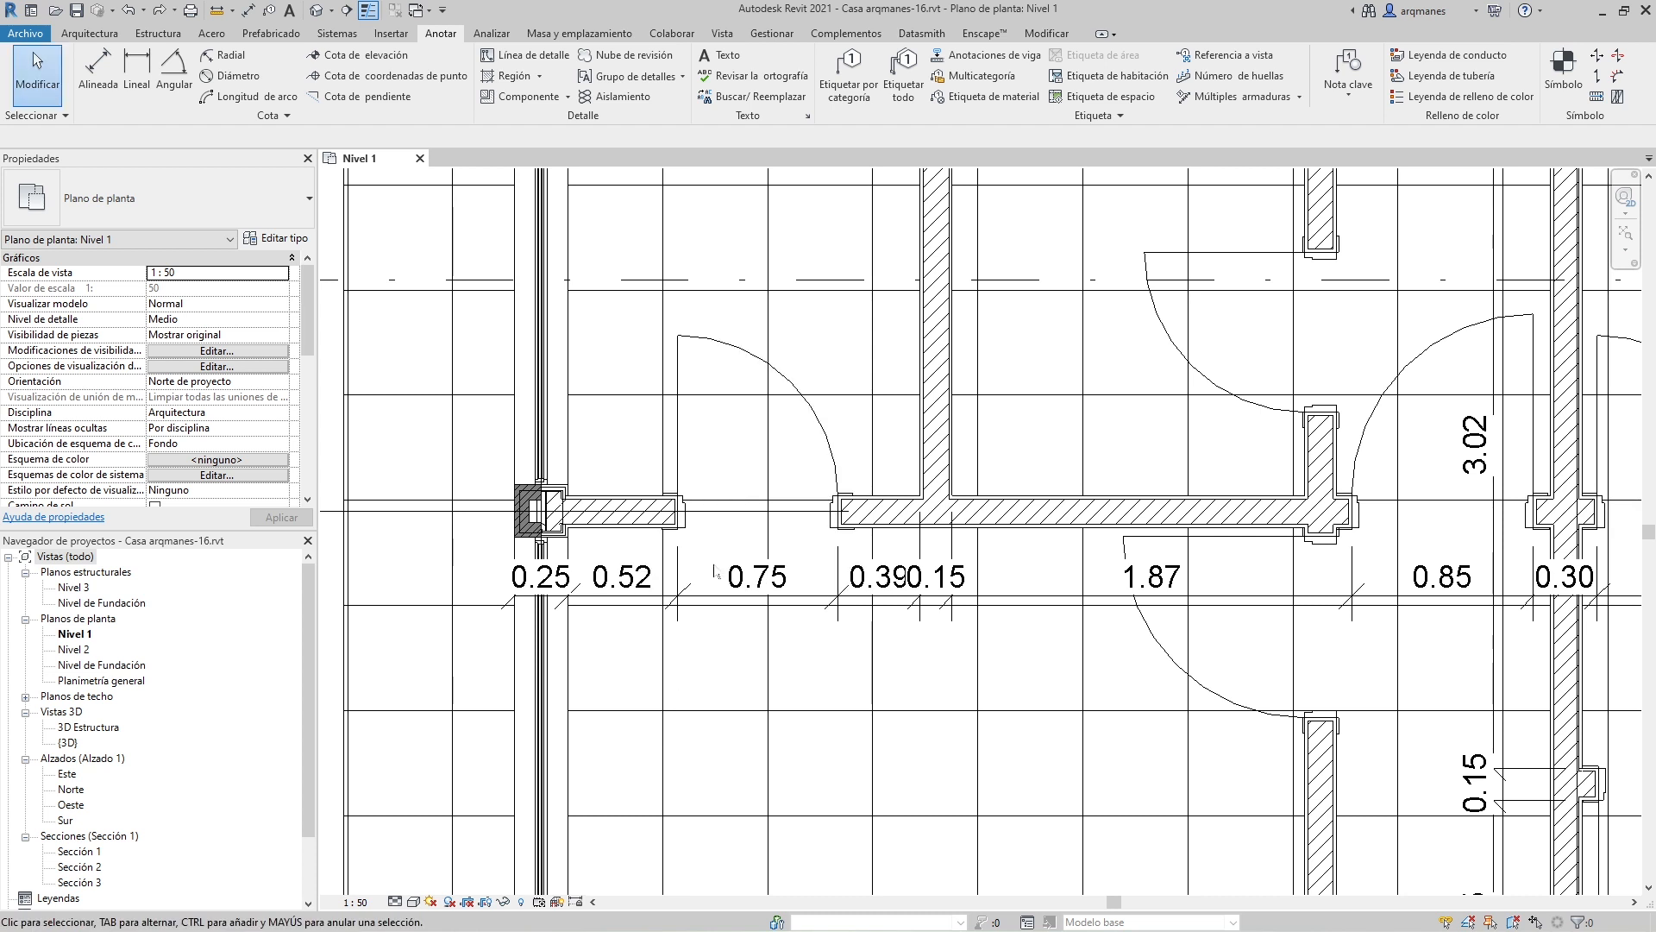
Step: Shift the left small room's door along the AB5 wall, leaving 0.20 m between it and the exterior wall
click(684, 411)
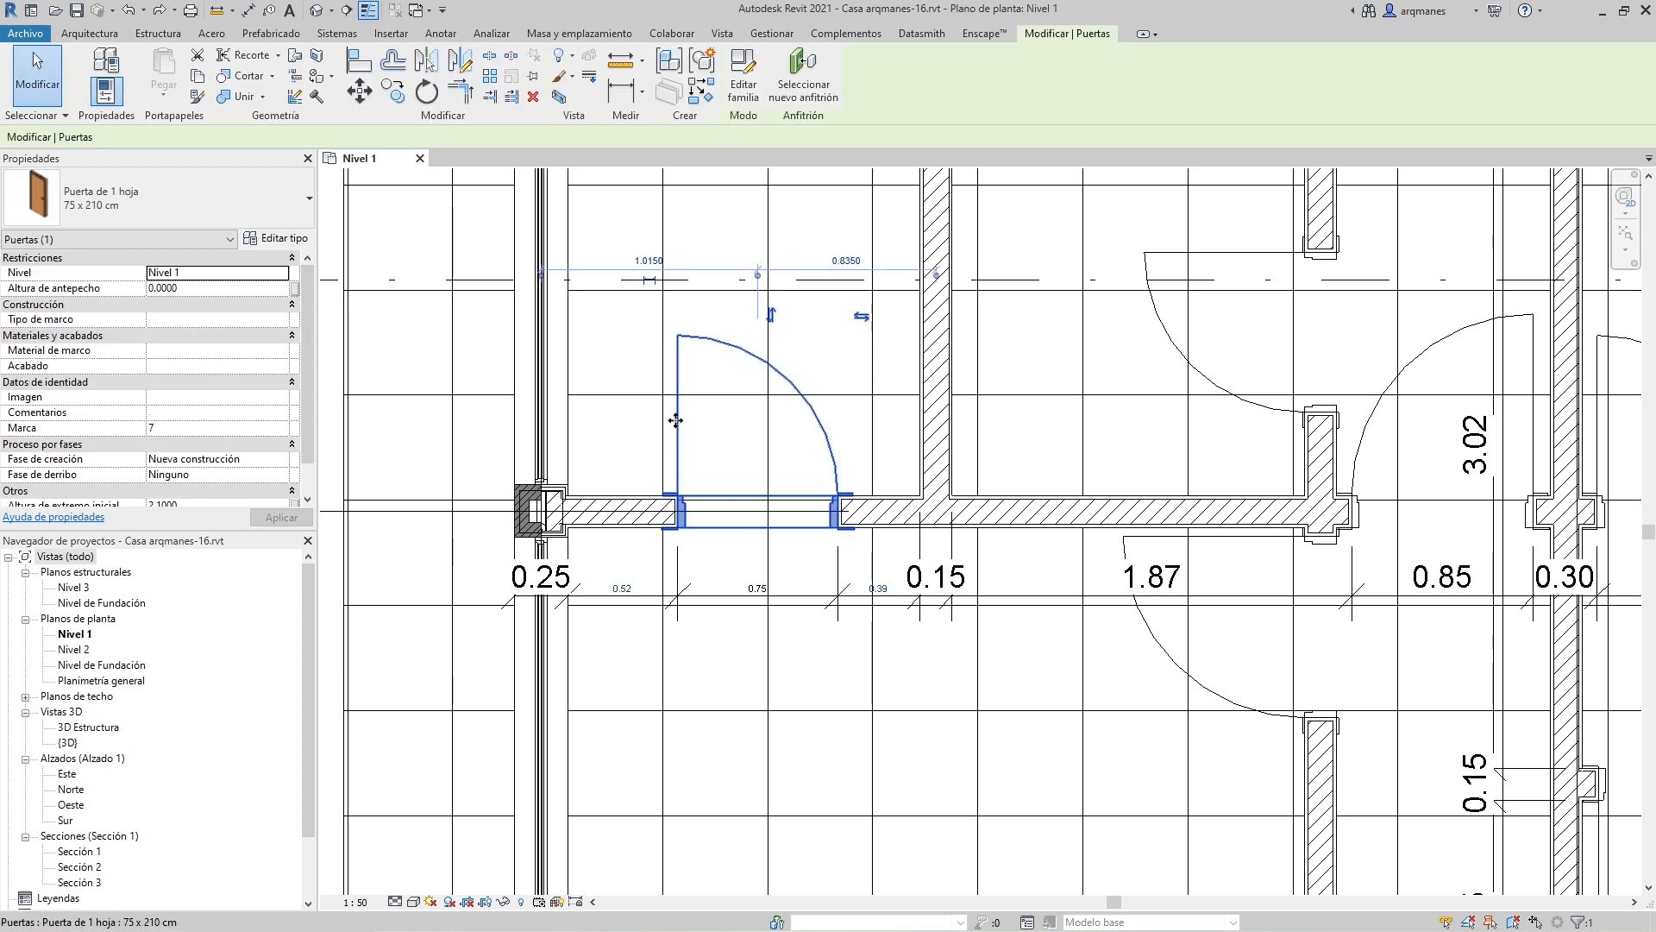
key(ctrl+z)
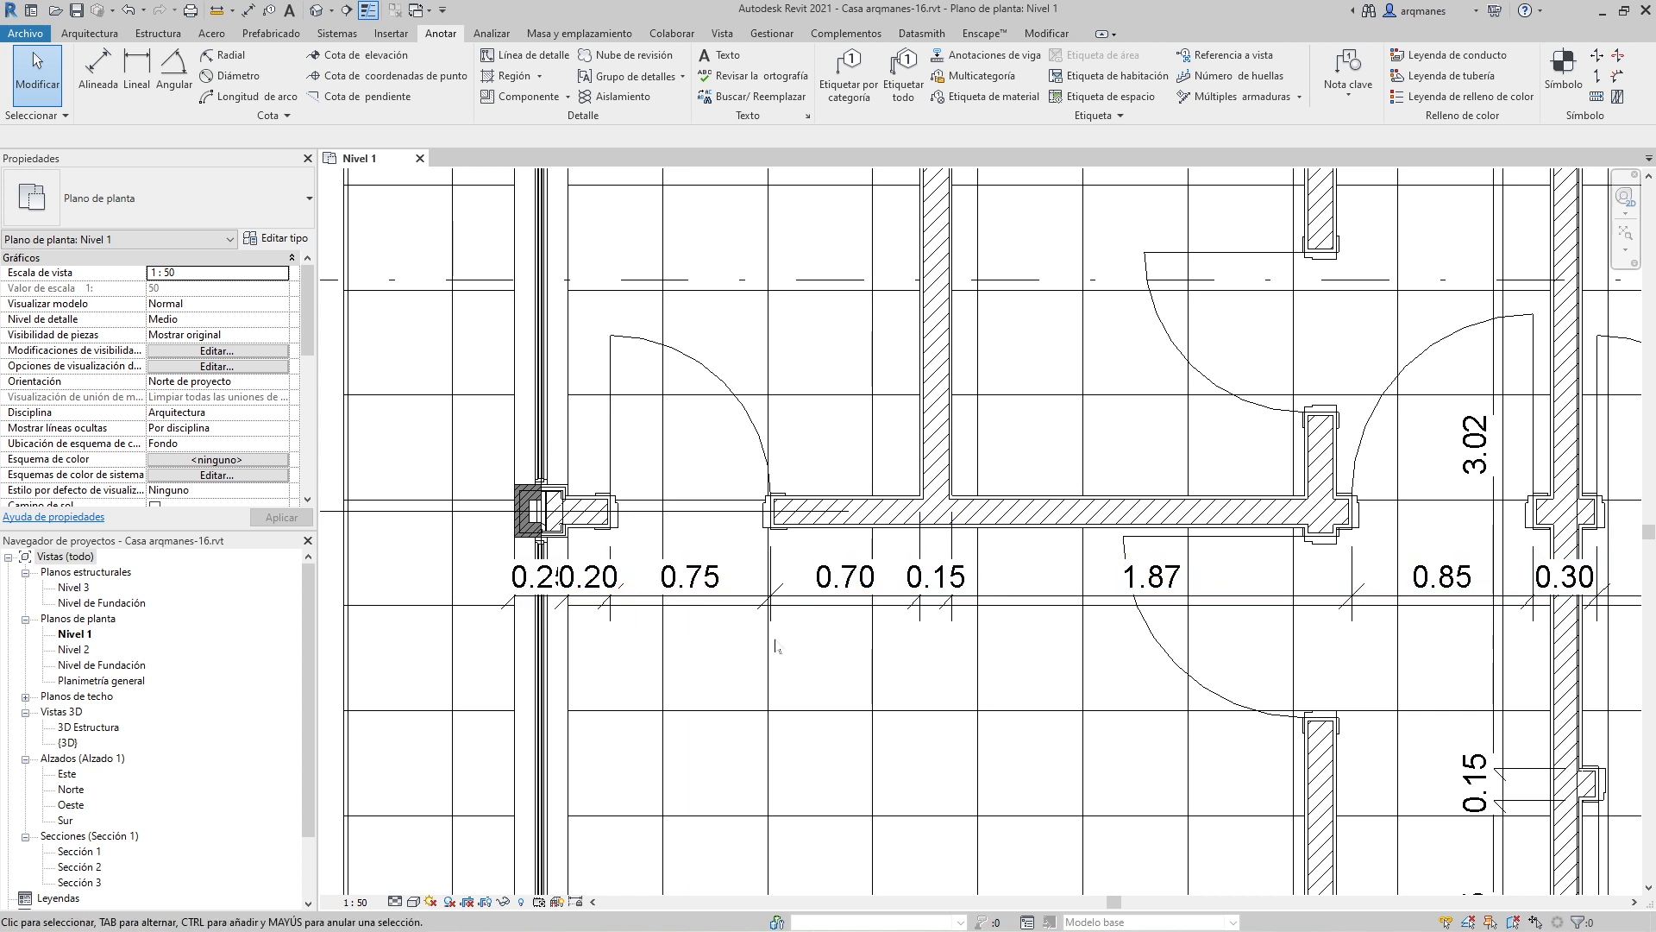
scroll(776, 647, down, 5)
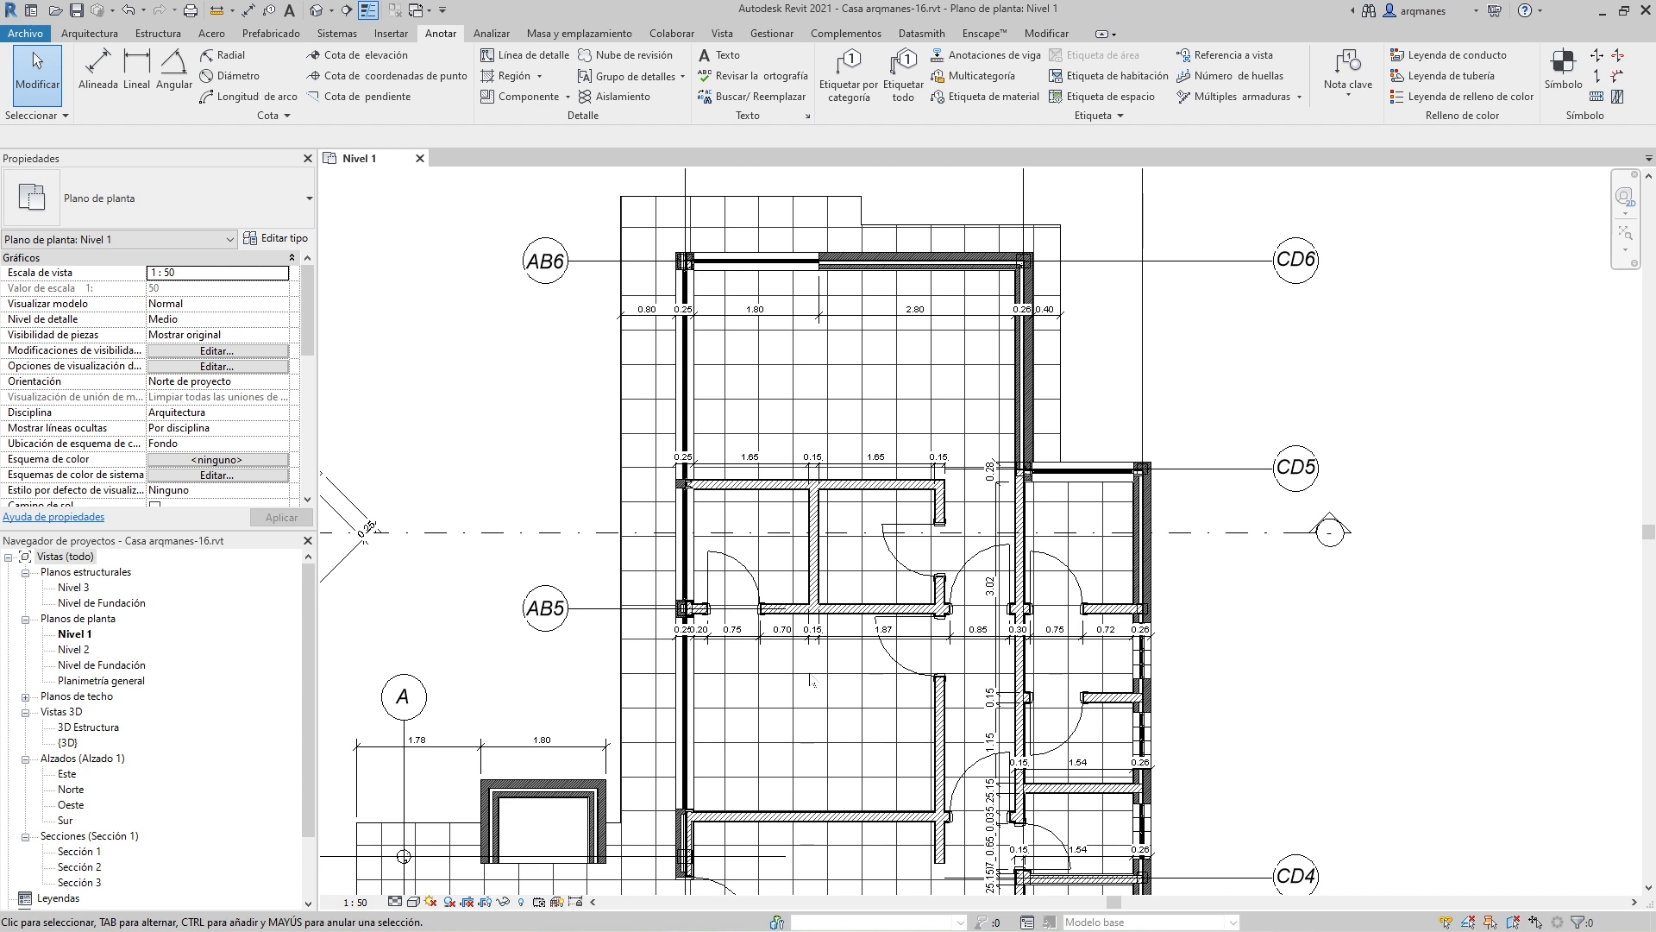
Step: Examine the string type and leader type options of the Diagonal dimension style used near AB6, and cancel without changes
click(649, 330)
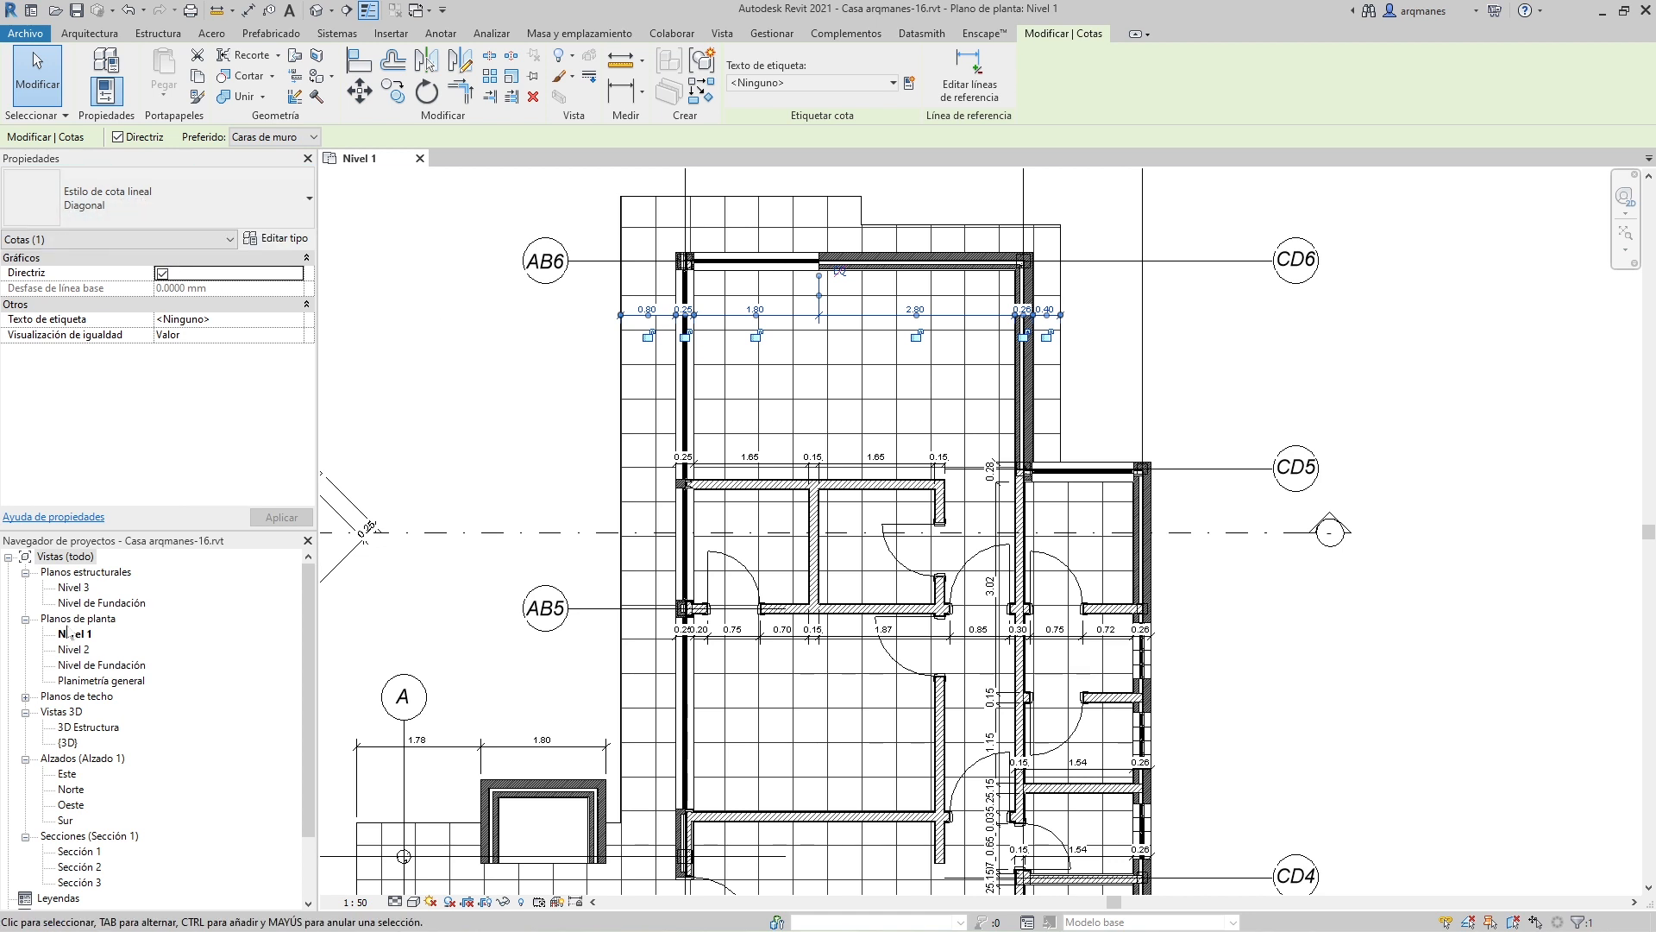
click(277, 239)
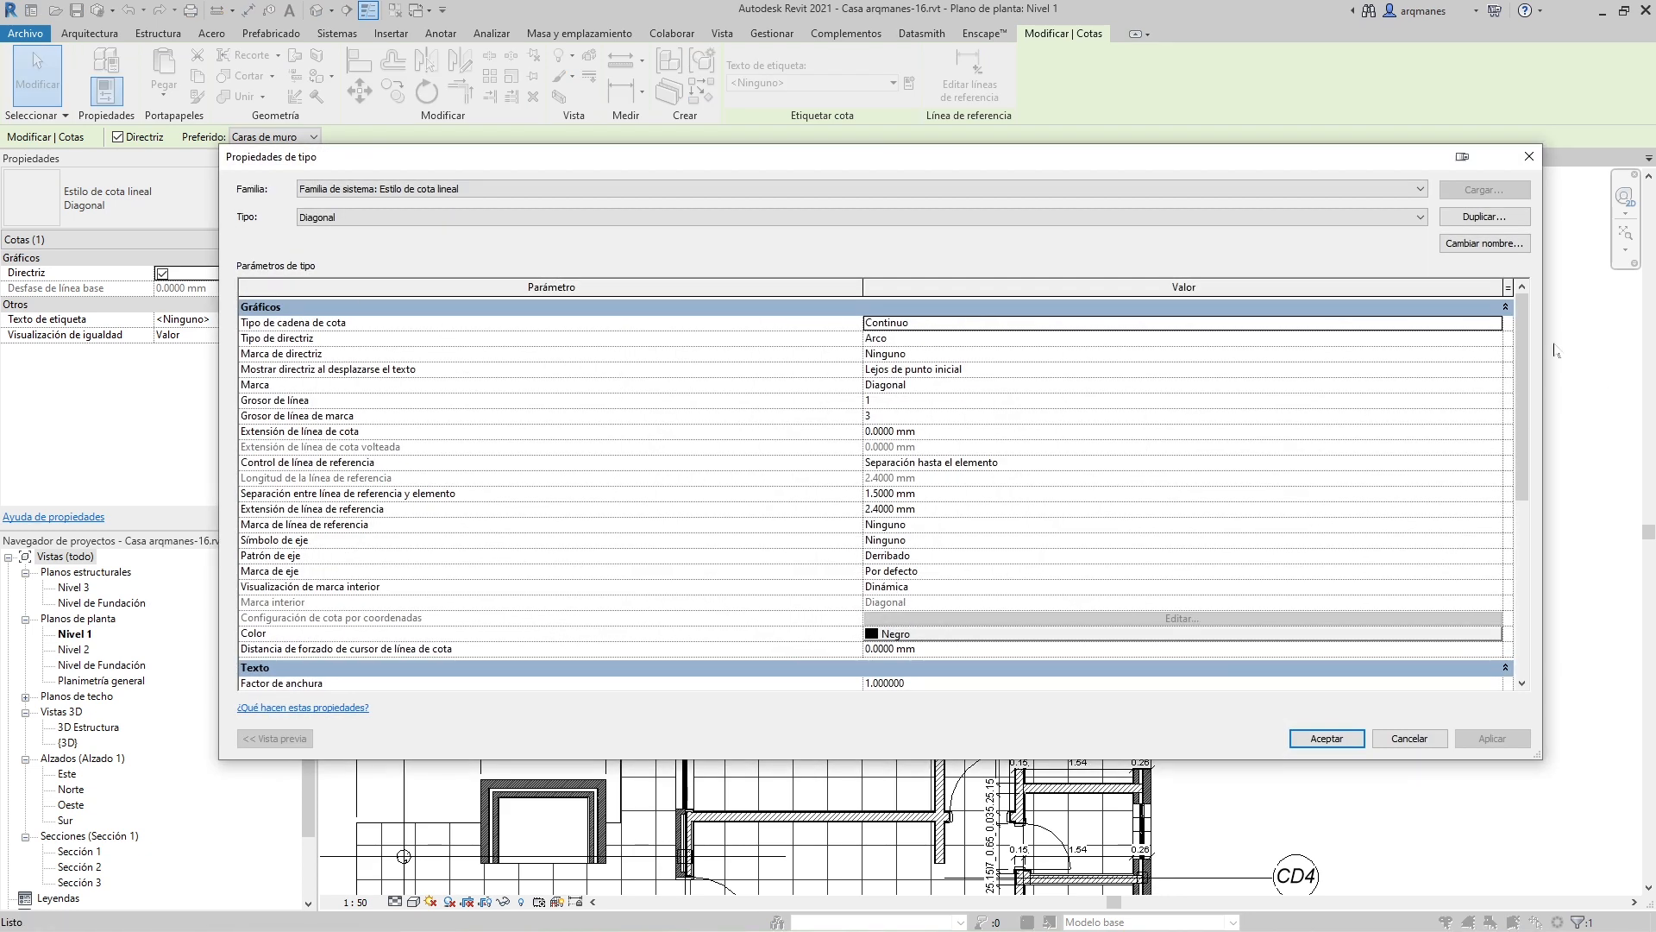
mouse_move(1524, 310)
mouse_down()
mouse_move(1524, 500)
mouse_move(1522, 287)
mouse_up()
click(1496, 329)
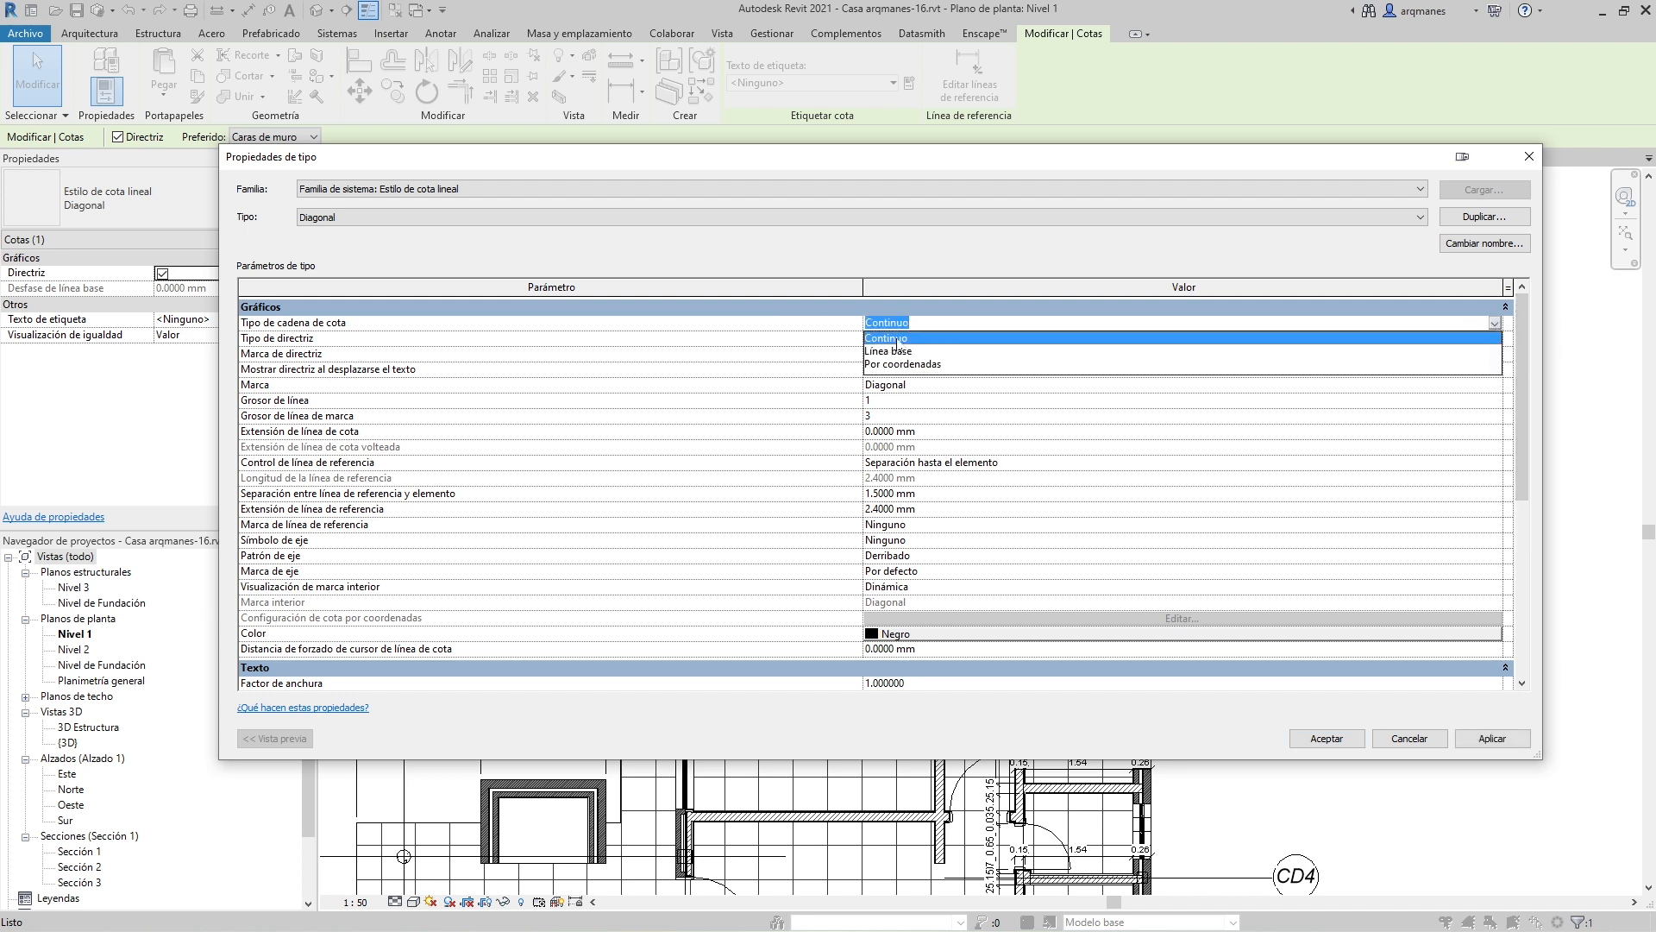
click(897, 338)
click(262, 339)
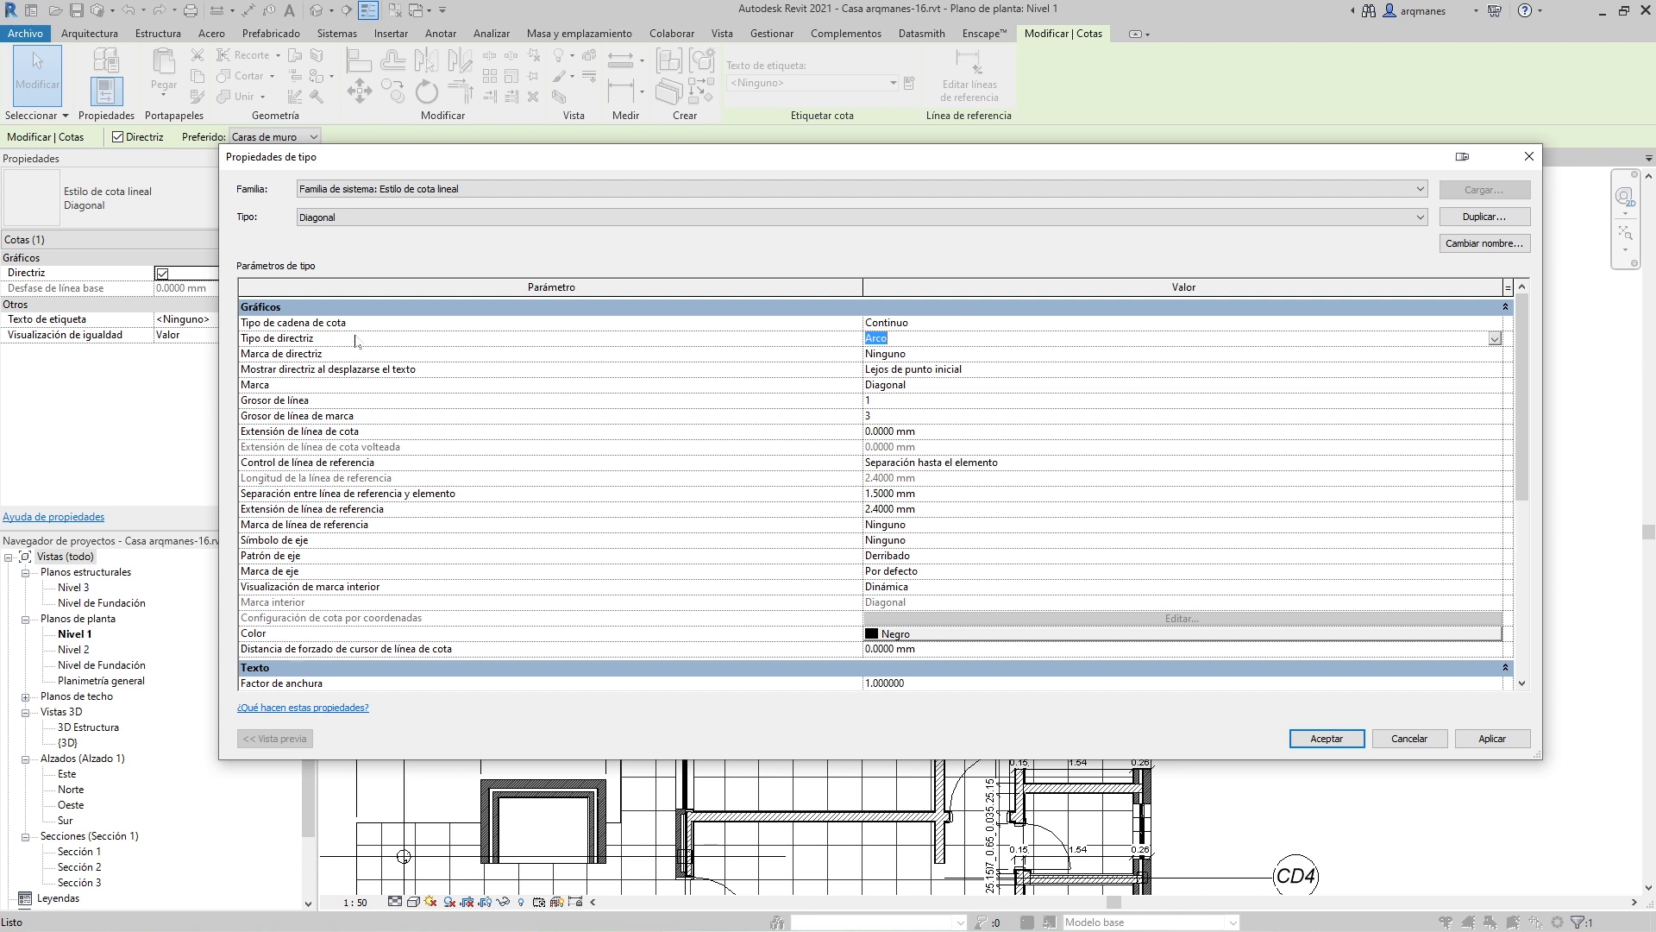
click(941, 339)
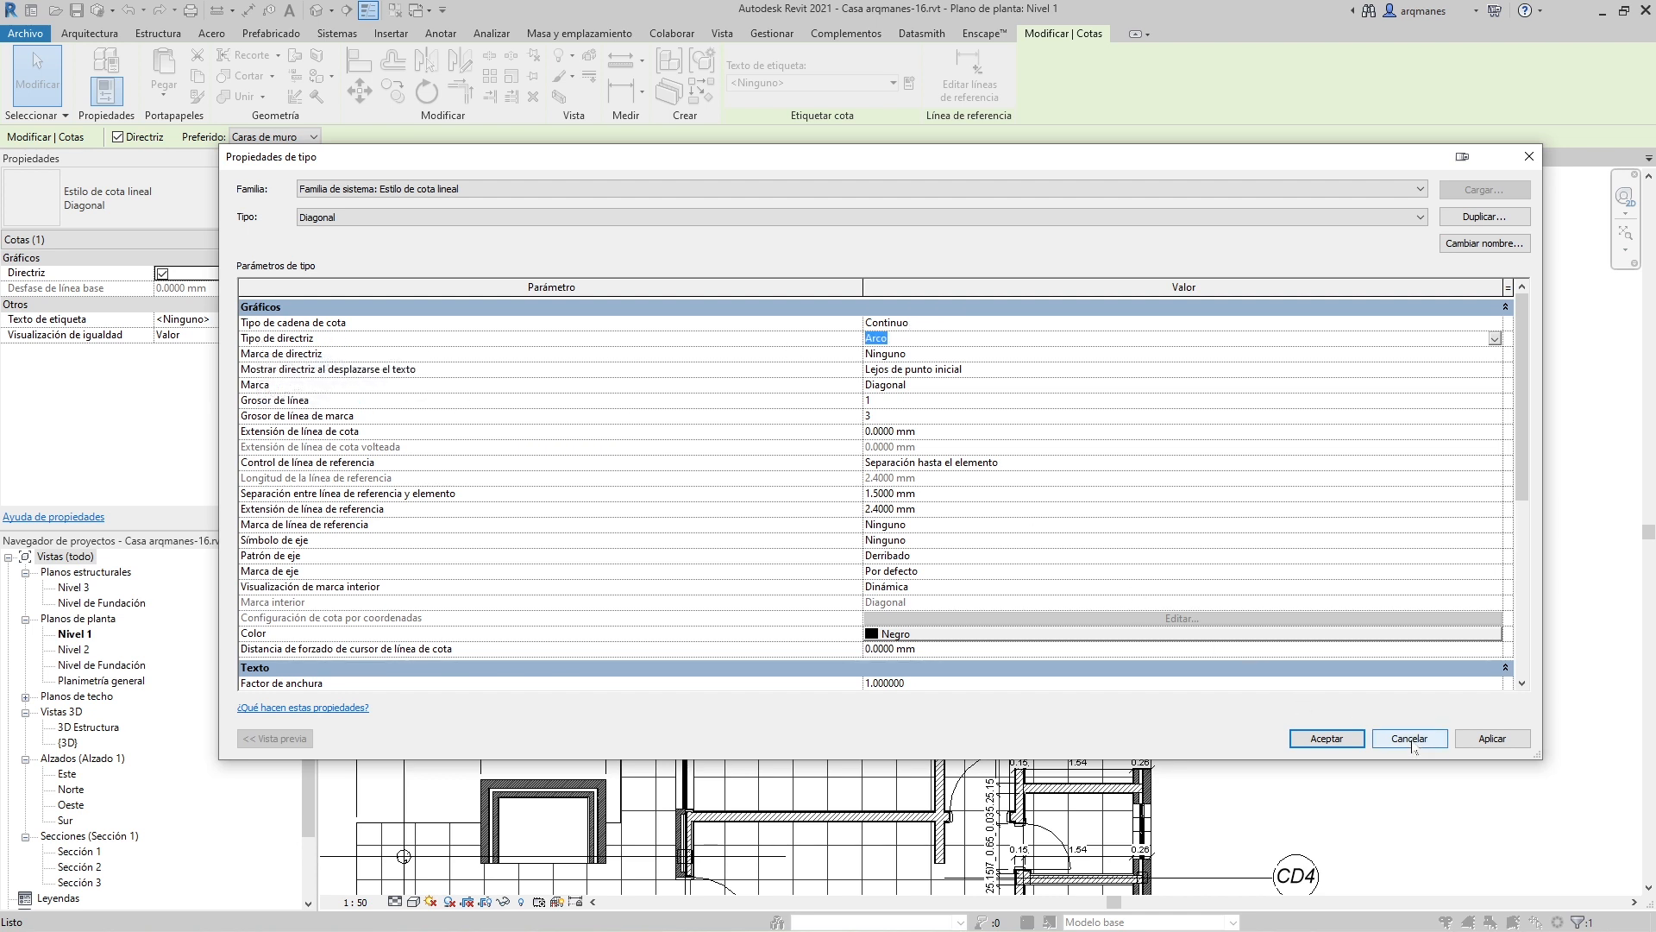
click(1410, 740)
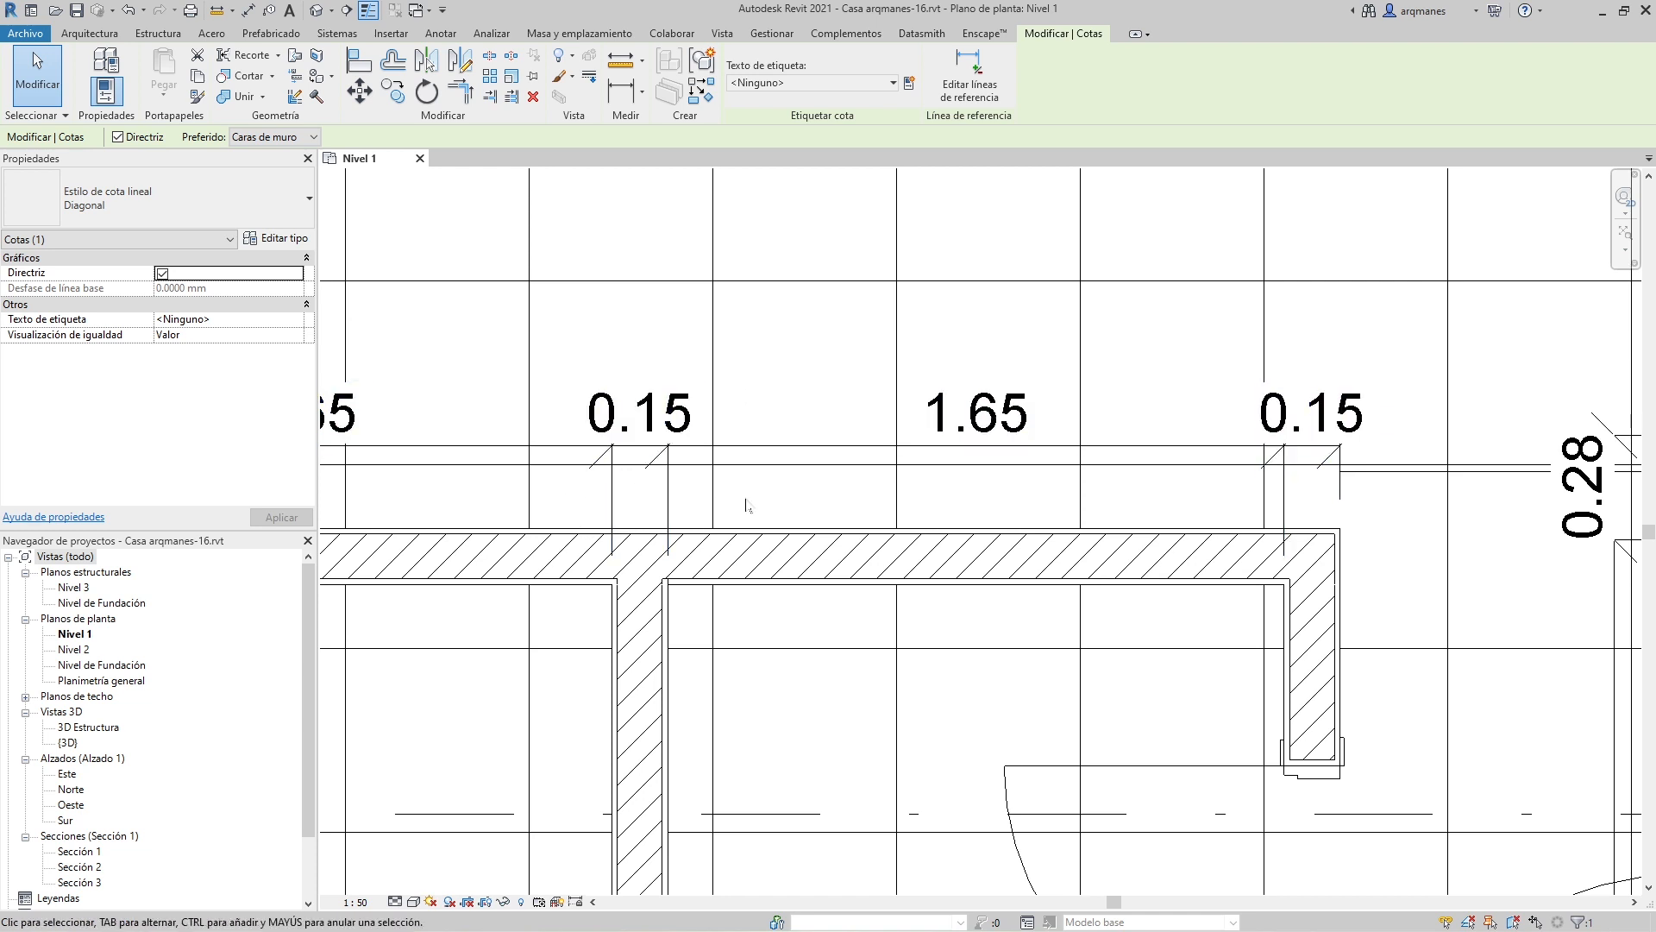
Step: Pull the overlapping 0.15, 0.25 and 0.15 texts out of the vertical corridor dimension strings, beside the door above CD4
scroll(657, 415, down, 5)
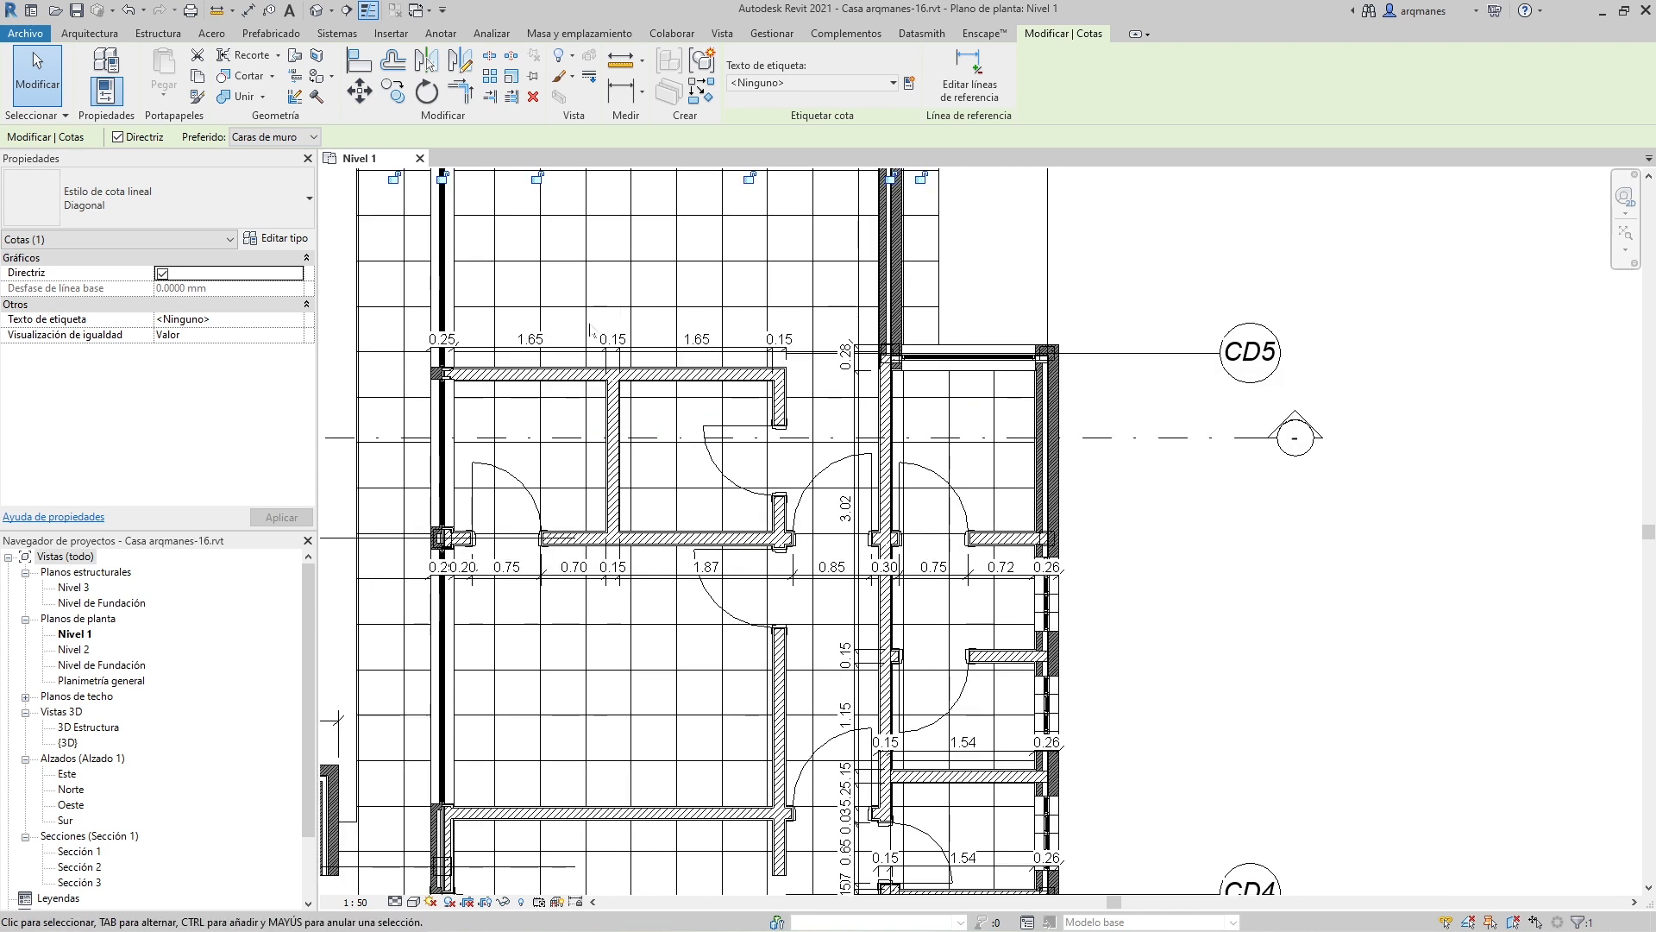
scroll(828, 560, down, 3)
scroll(839, 700, up, 8)
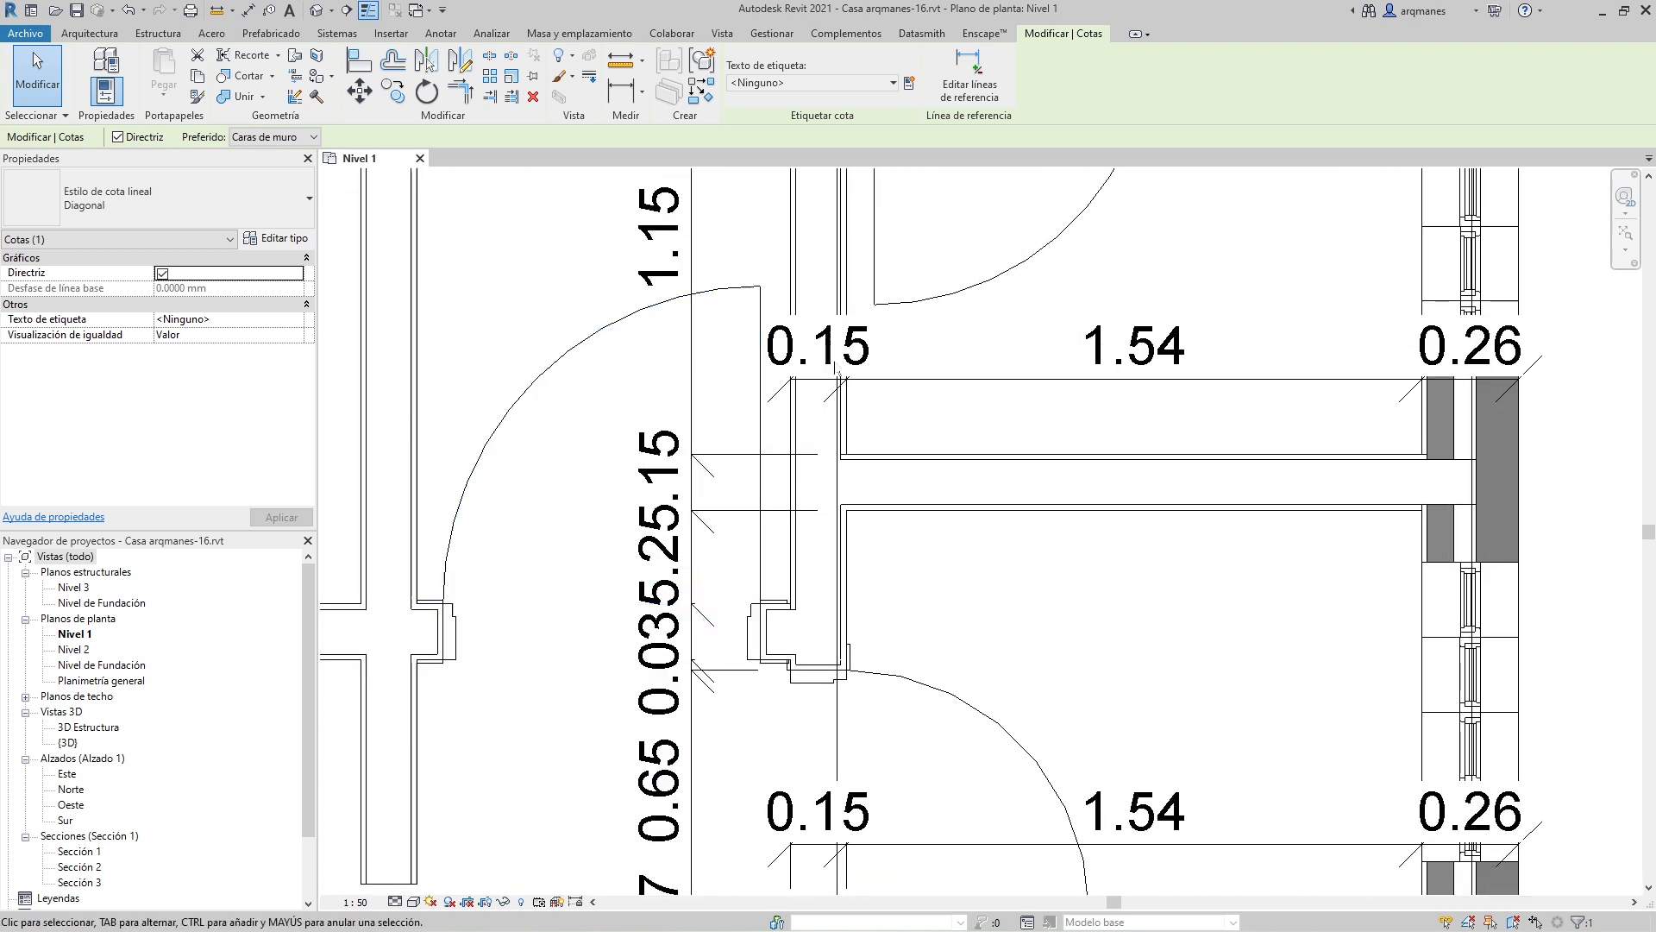
click(660, 477)
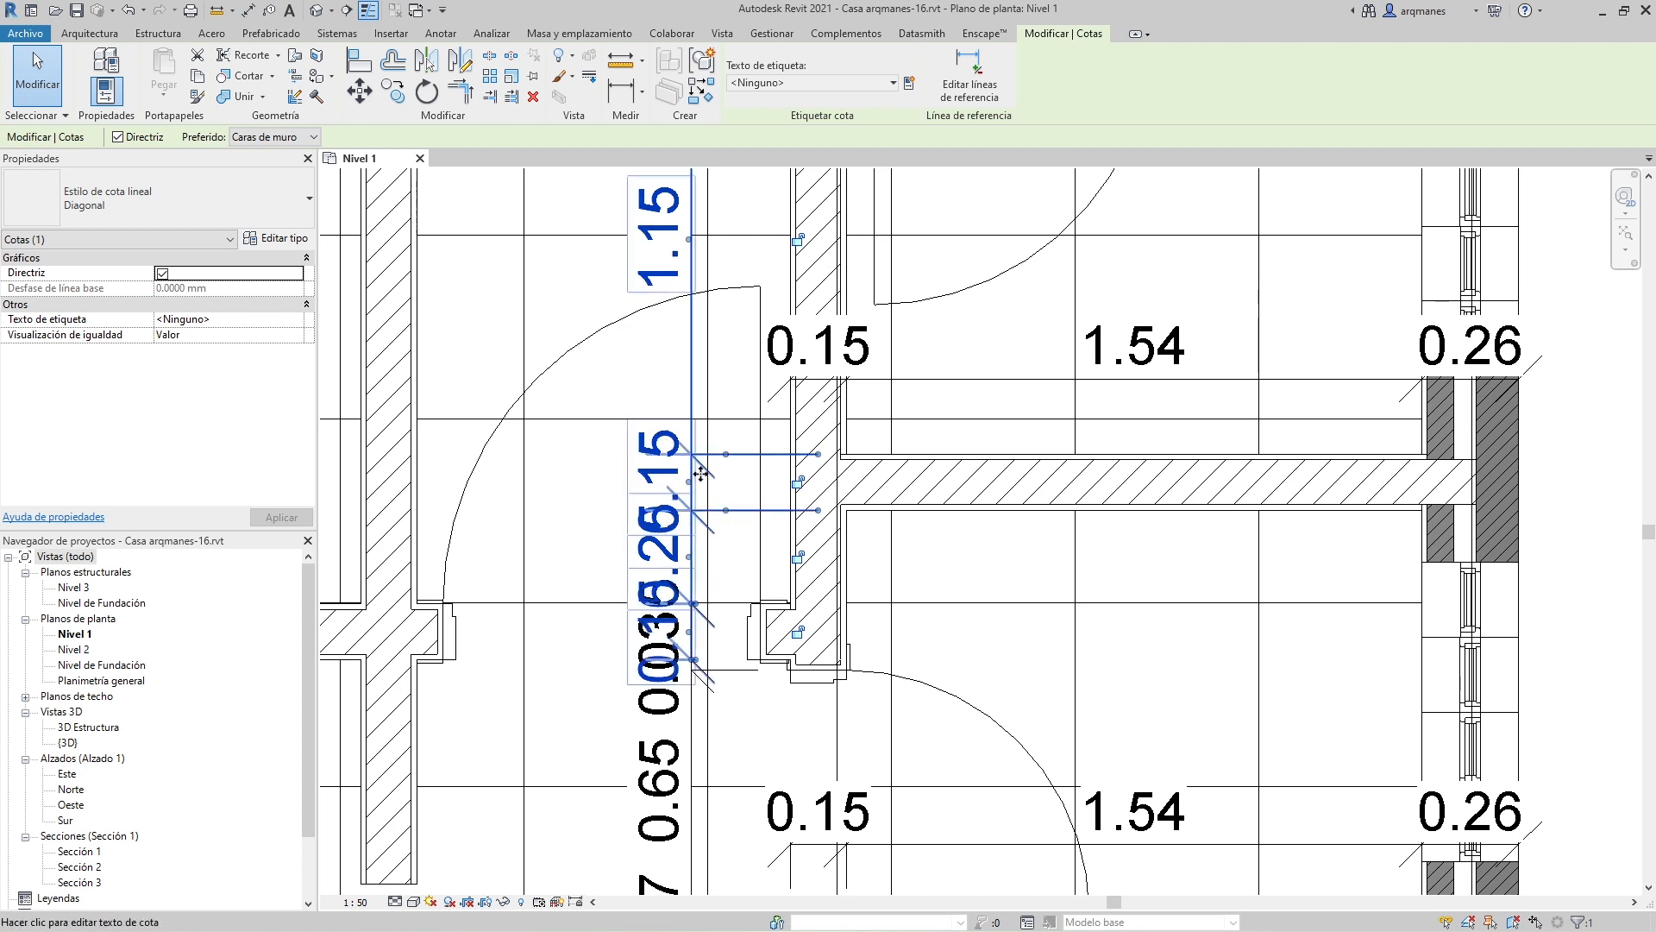
drag(689, 485, 627, 412)
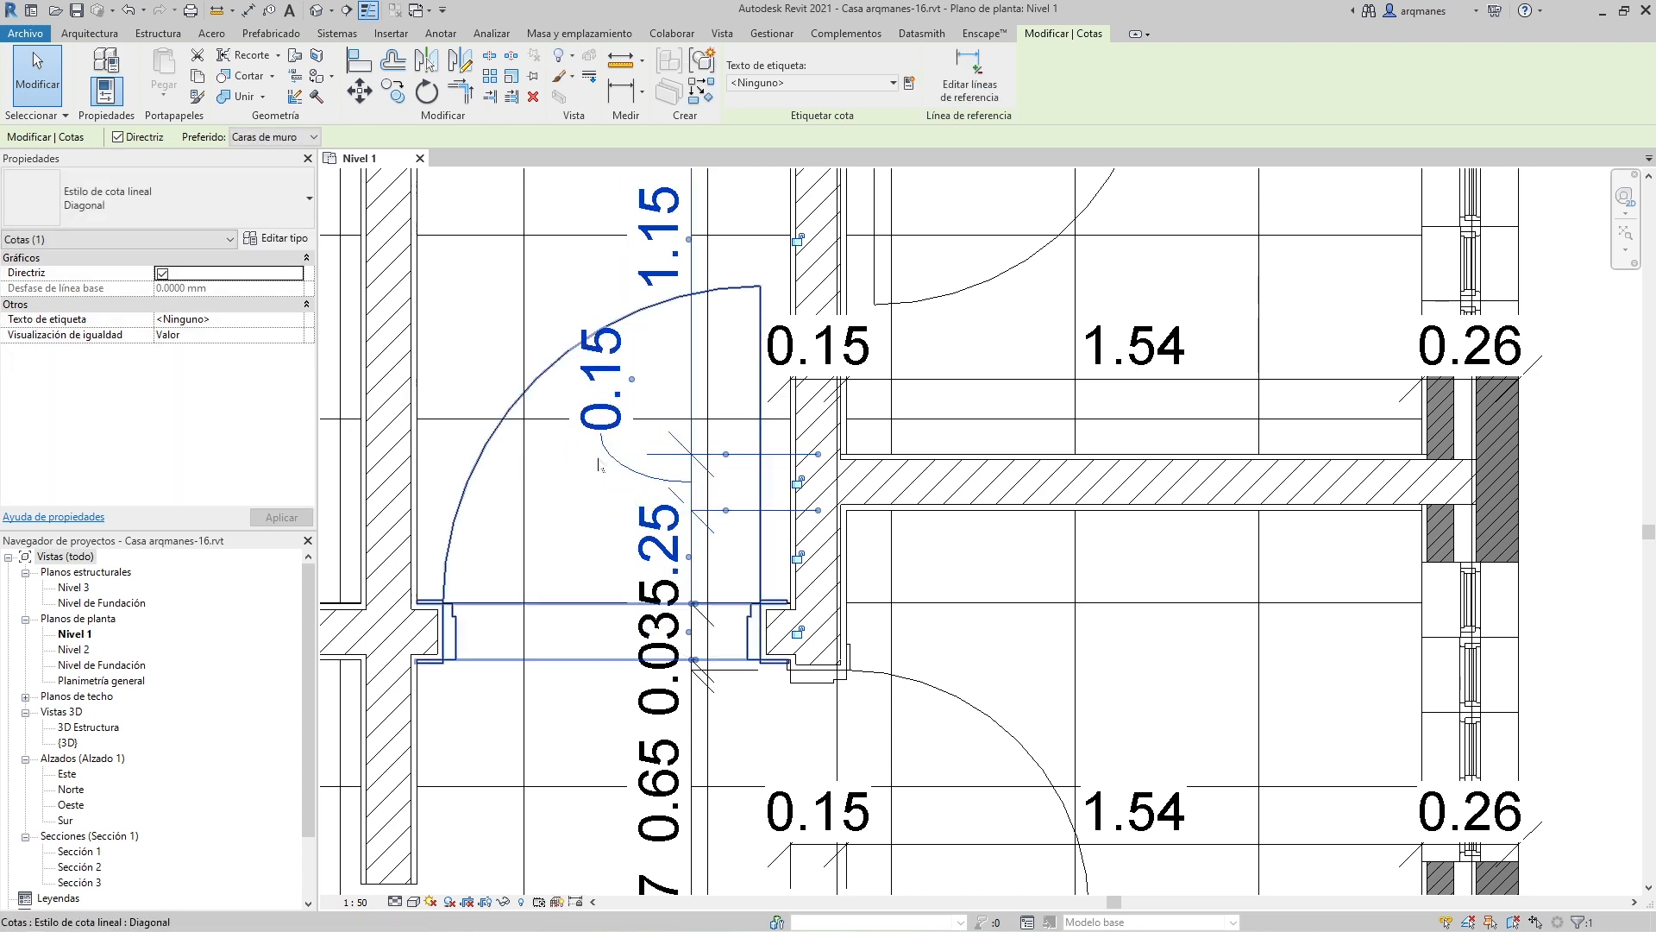
drag(696, 576, 632, 556)
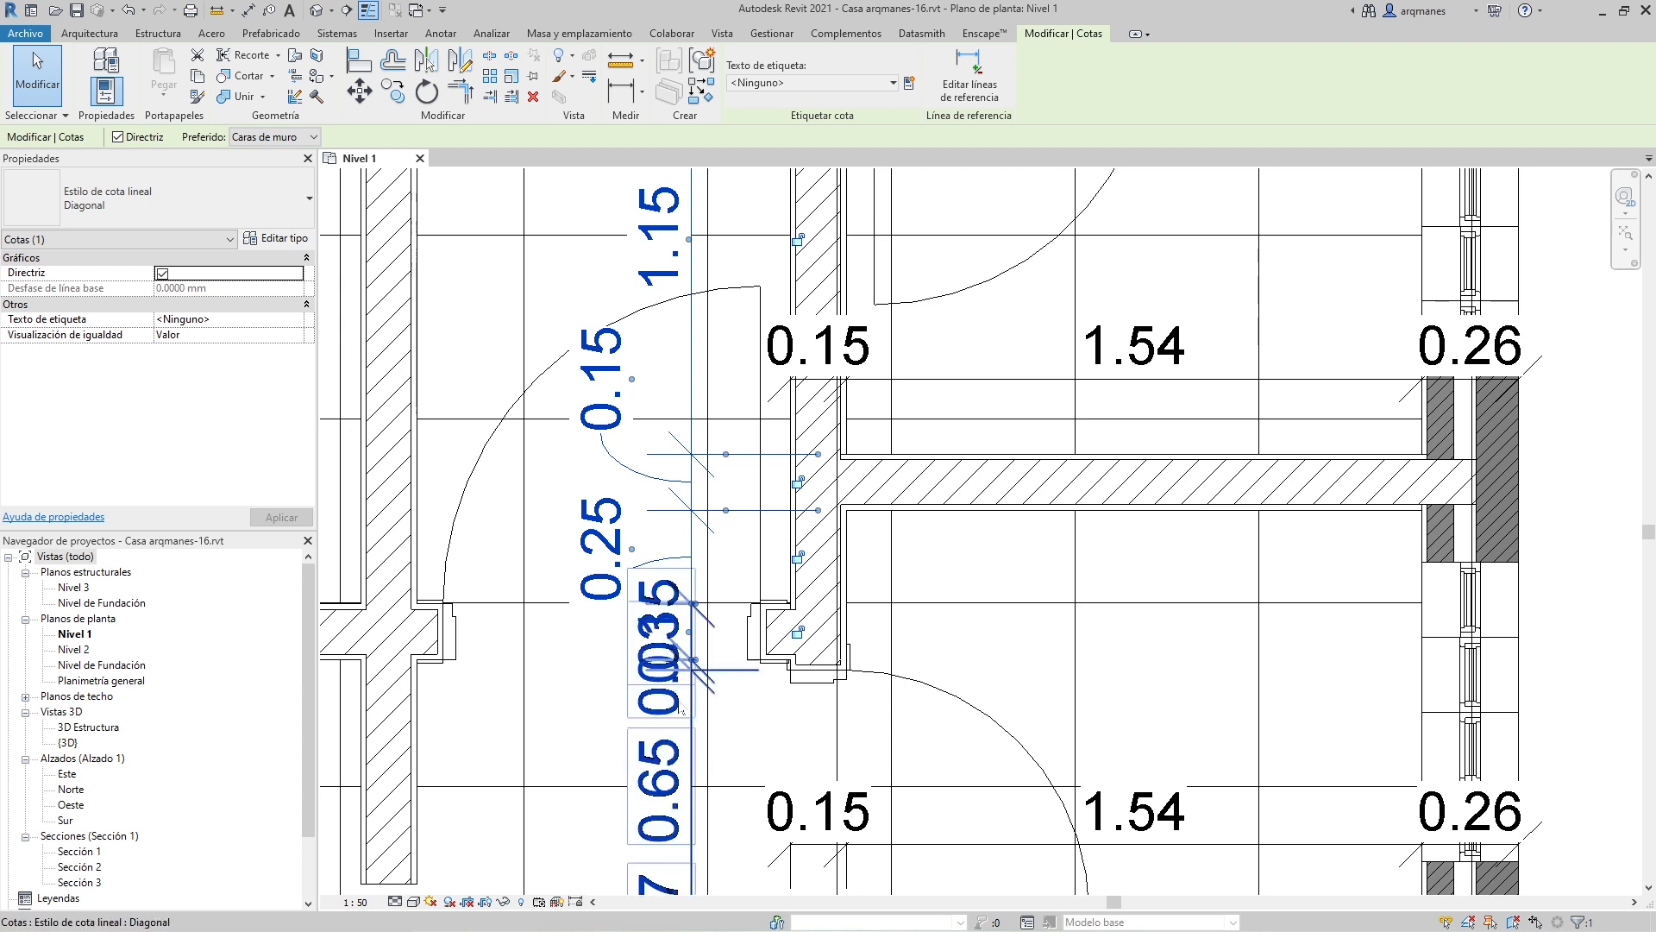
click(657, 634)
drag(689, 634, 601, 687)
key(Escape)
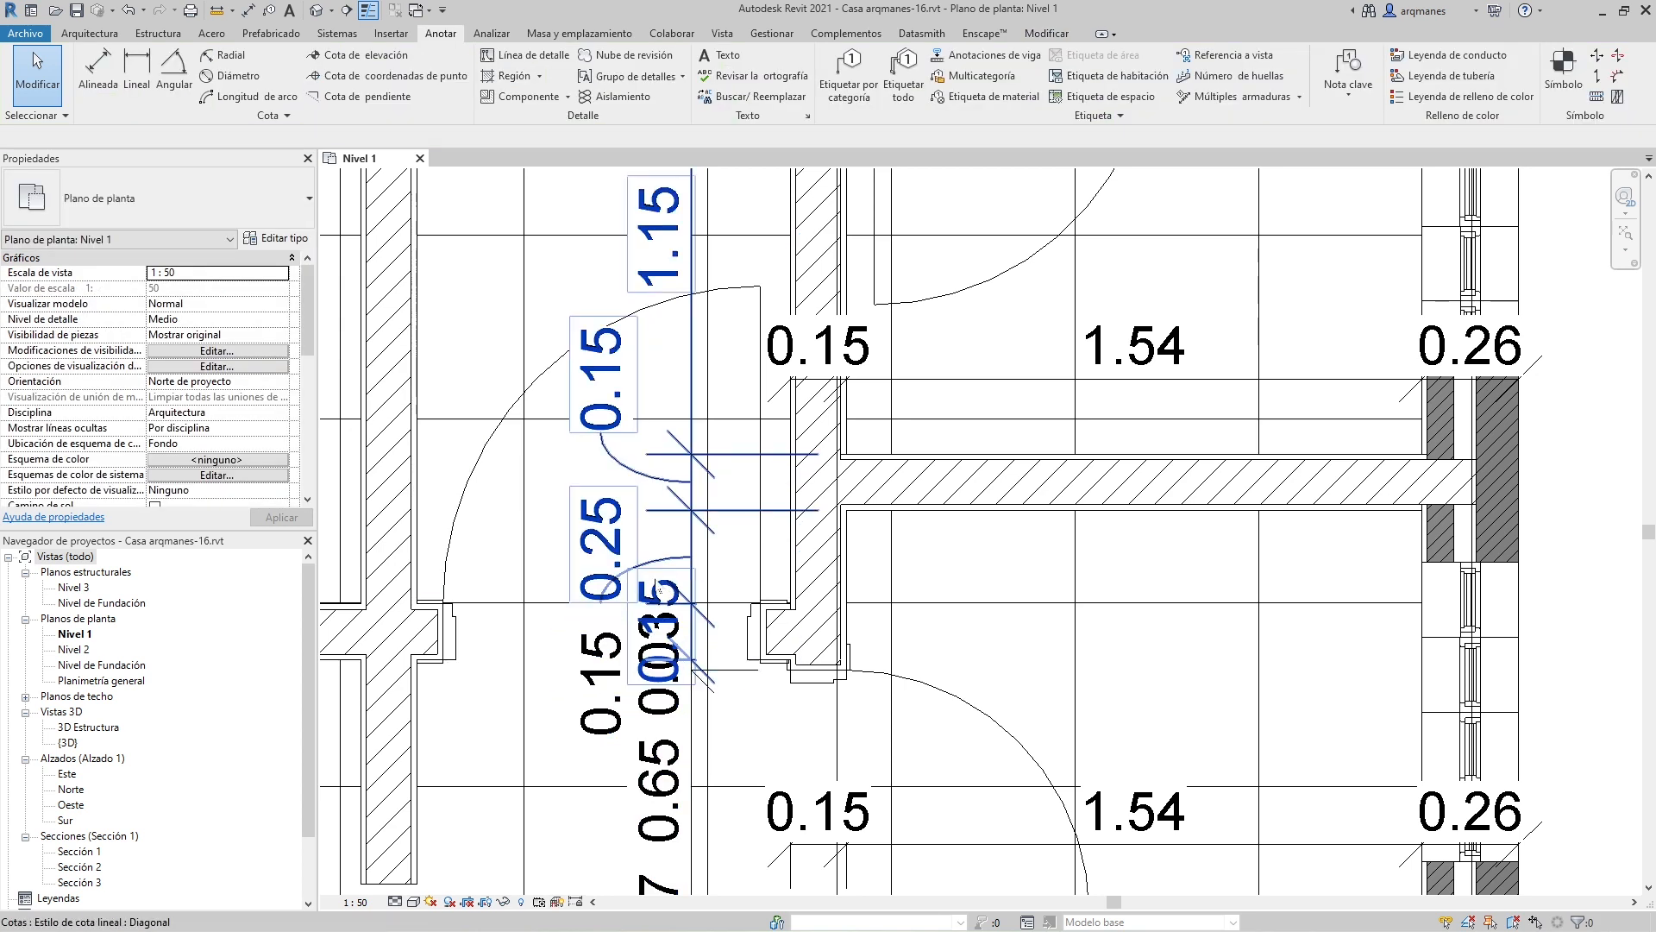
Step: Set the leader type of the Diagonal linear dimension style to Línea
click(653, 576)
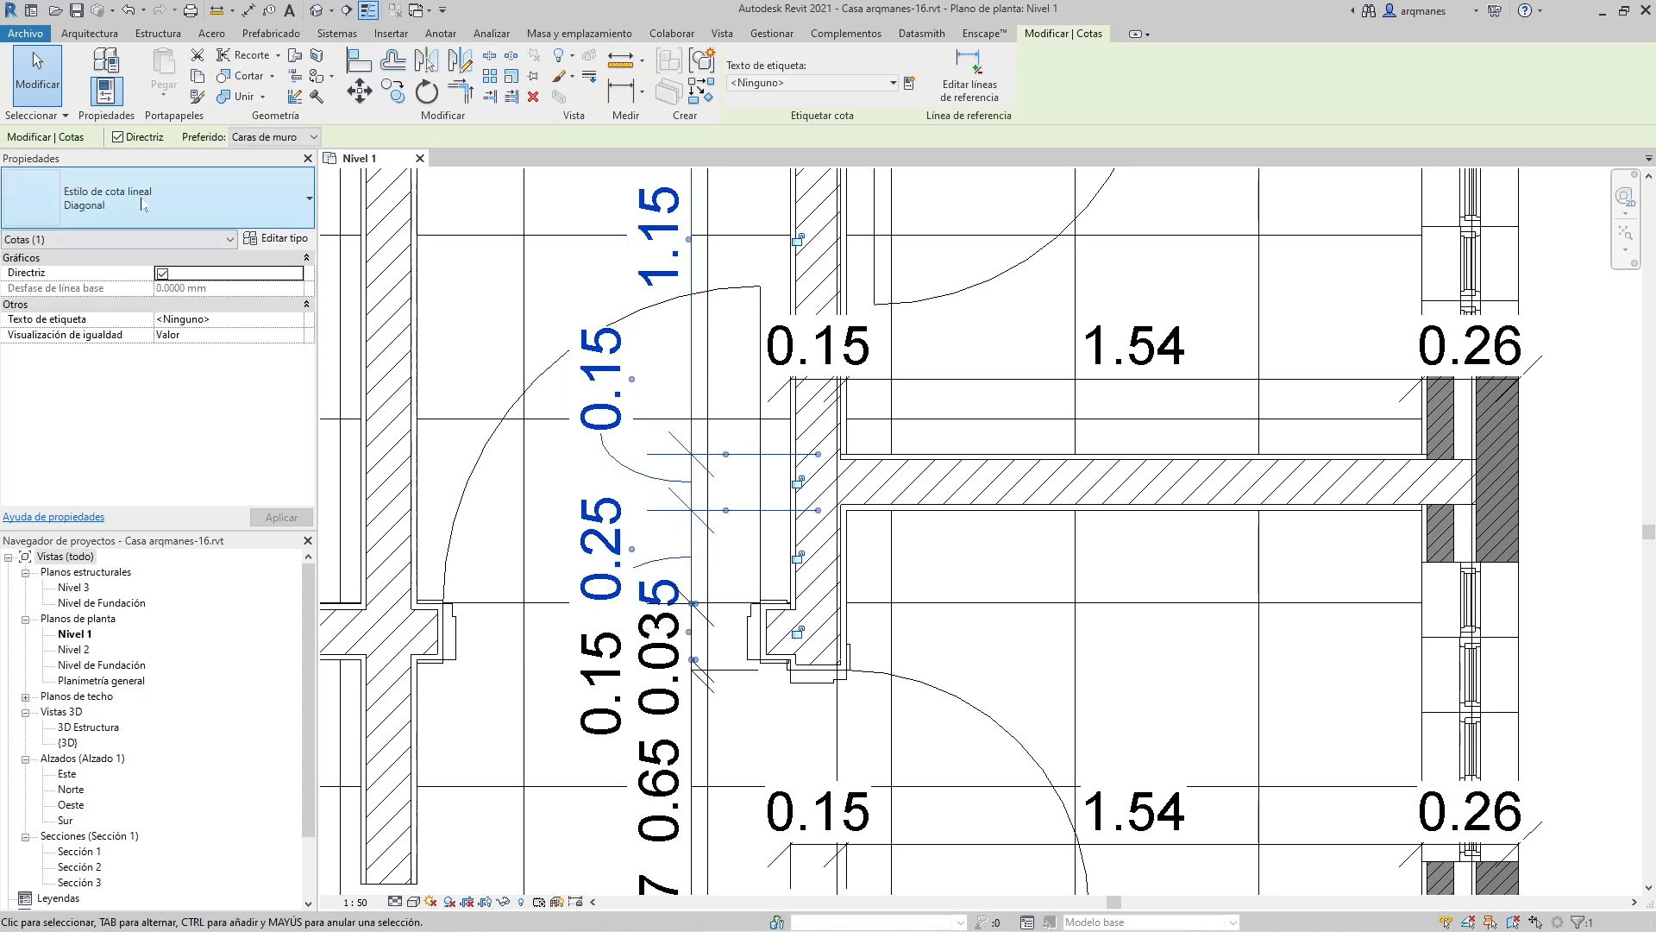
click(280, 241)
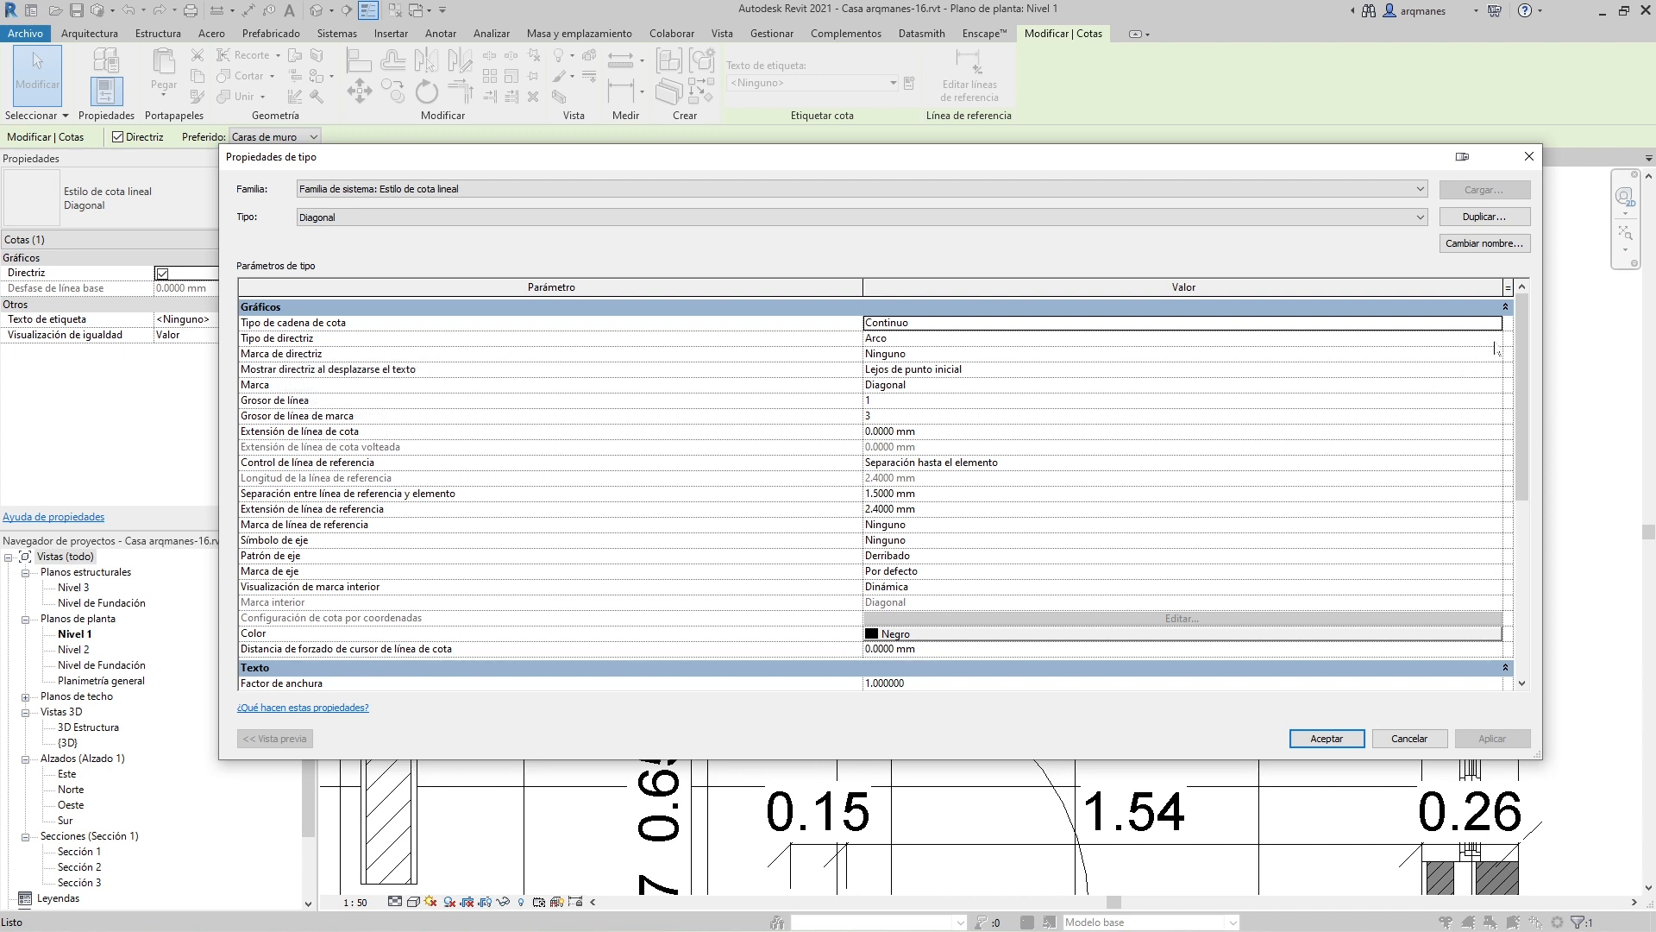
click(1495, 340)
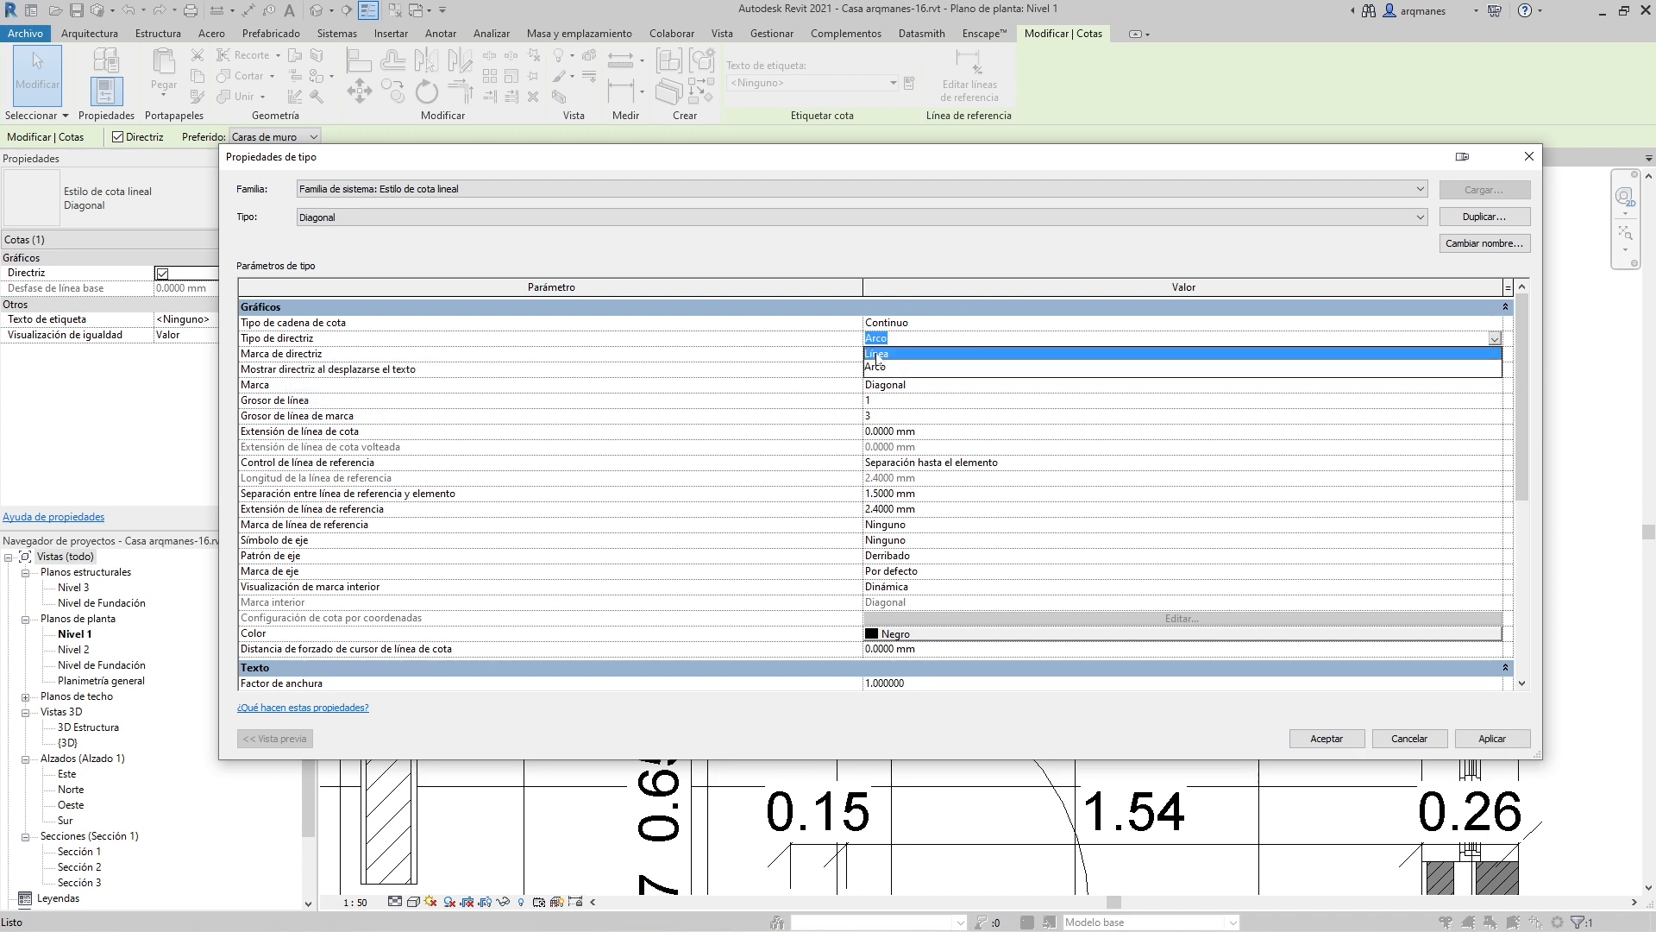
click(877, 354)
click(1327, 738)
key(Escape)
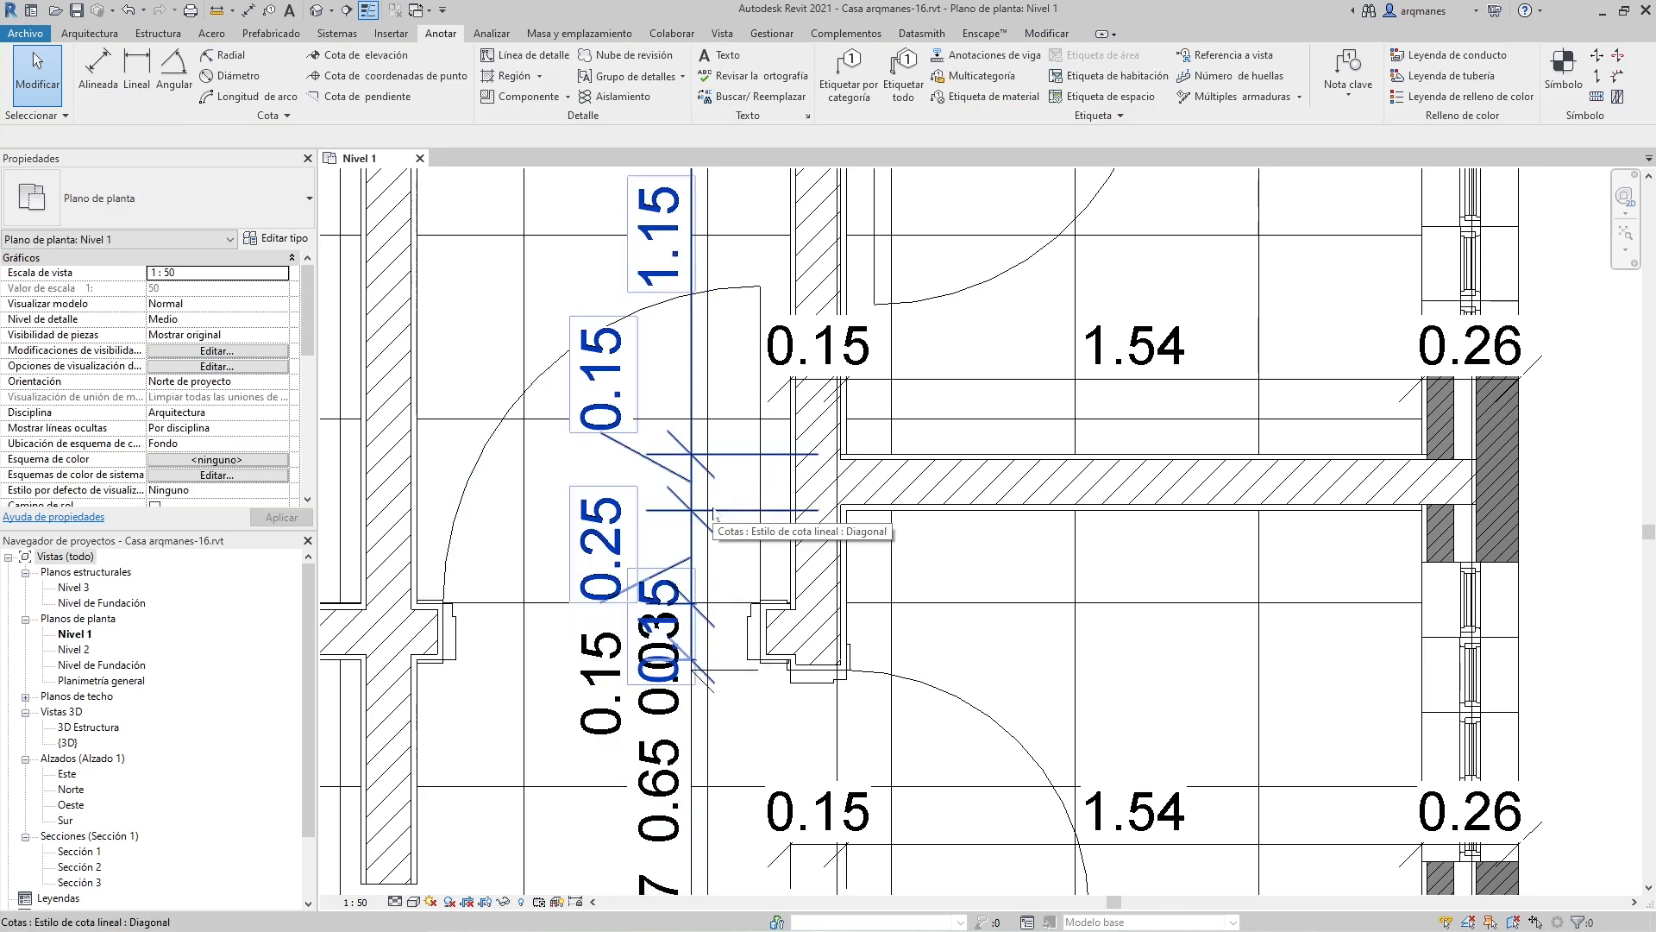
Step: Set the text size of the Diagonal dimension style to 1.8 mm and apply it
click(590, 375)
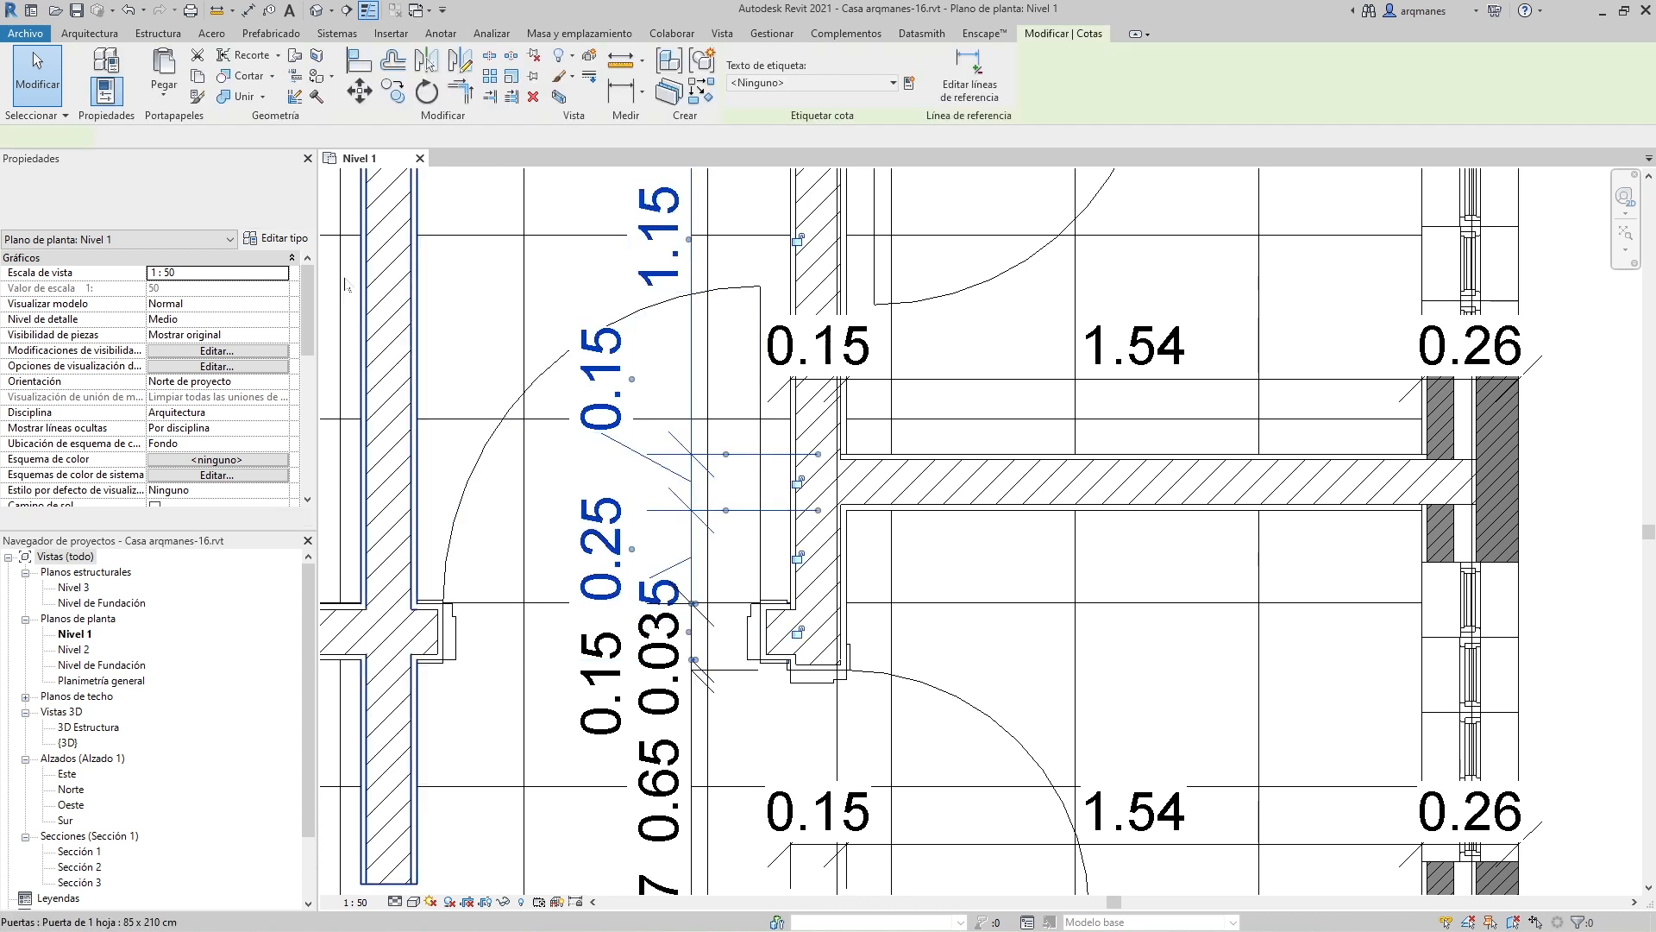
click(274, 238)
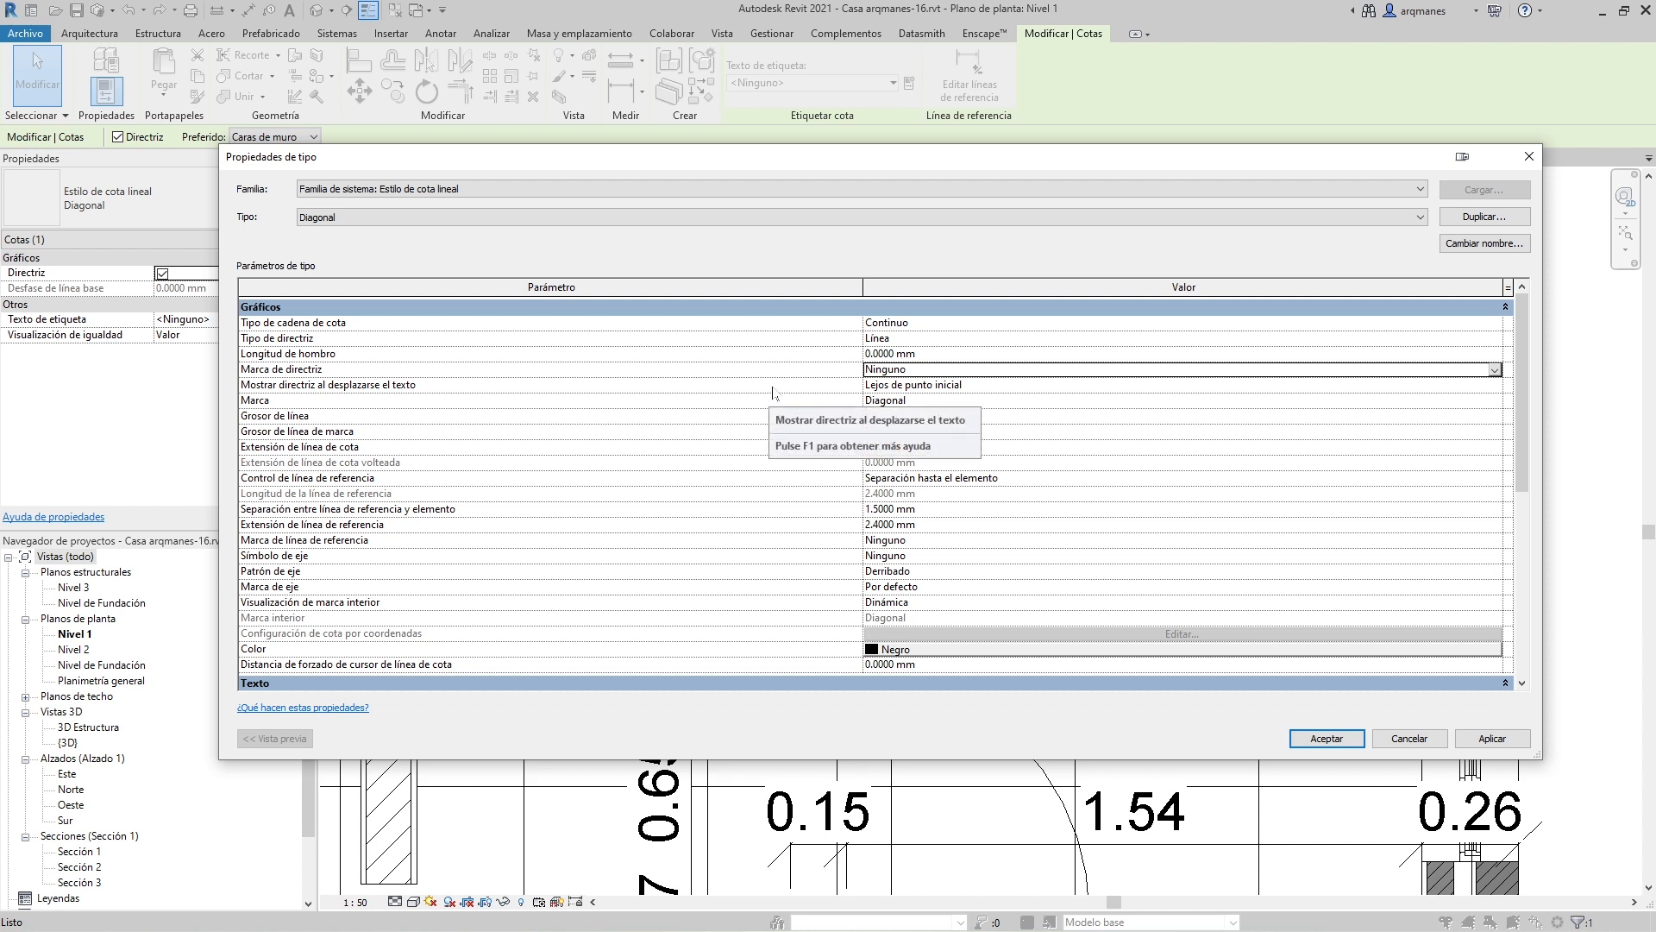
scroll(630, 371, down, 8)
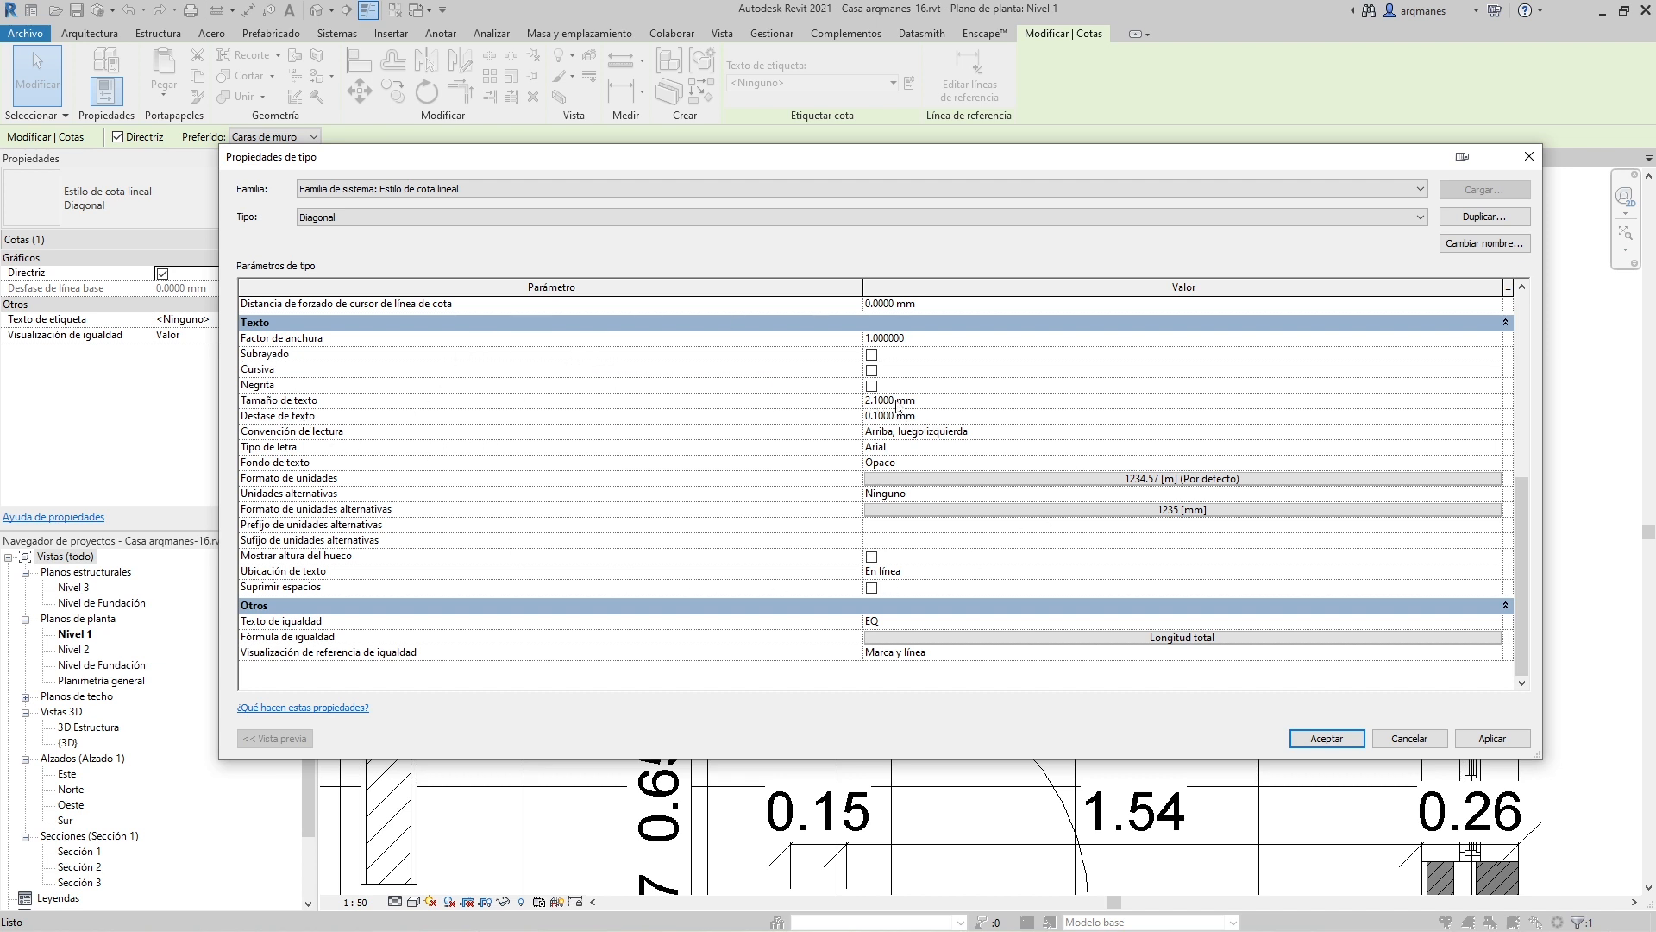
click(895, 400)
drag(896, 401, 867, 401)
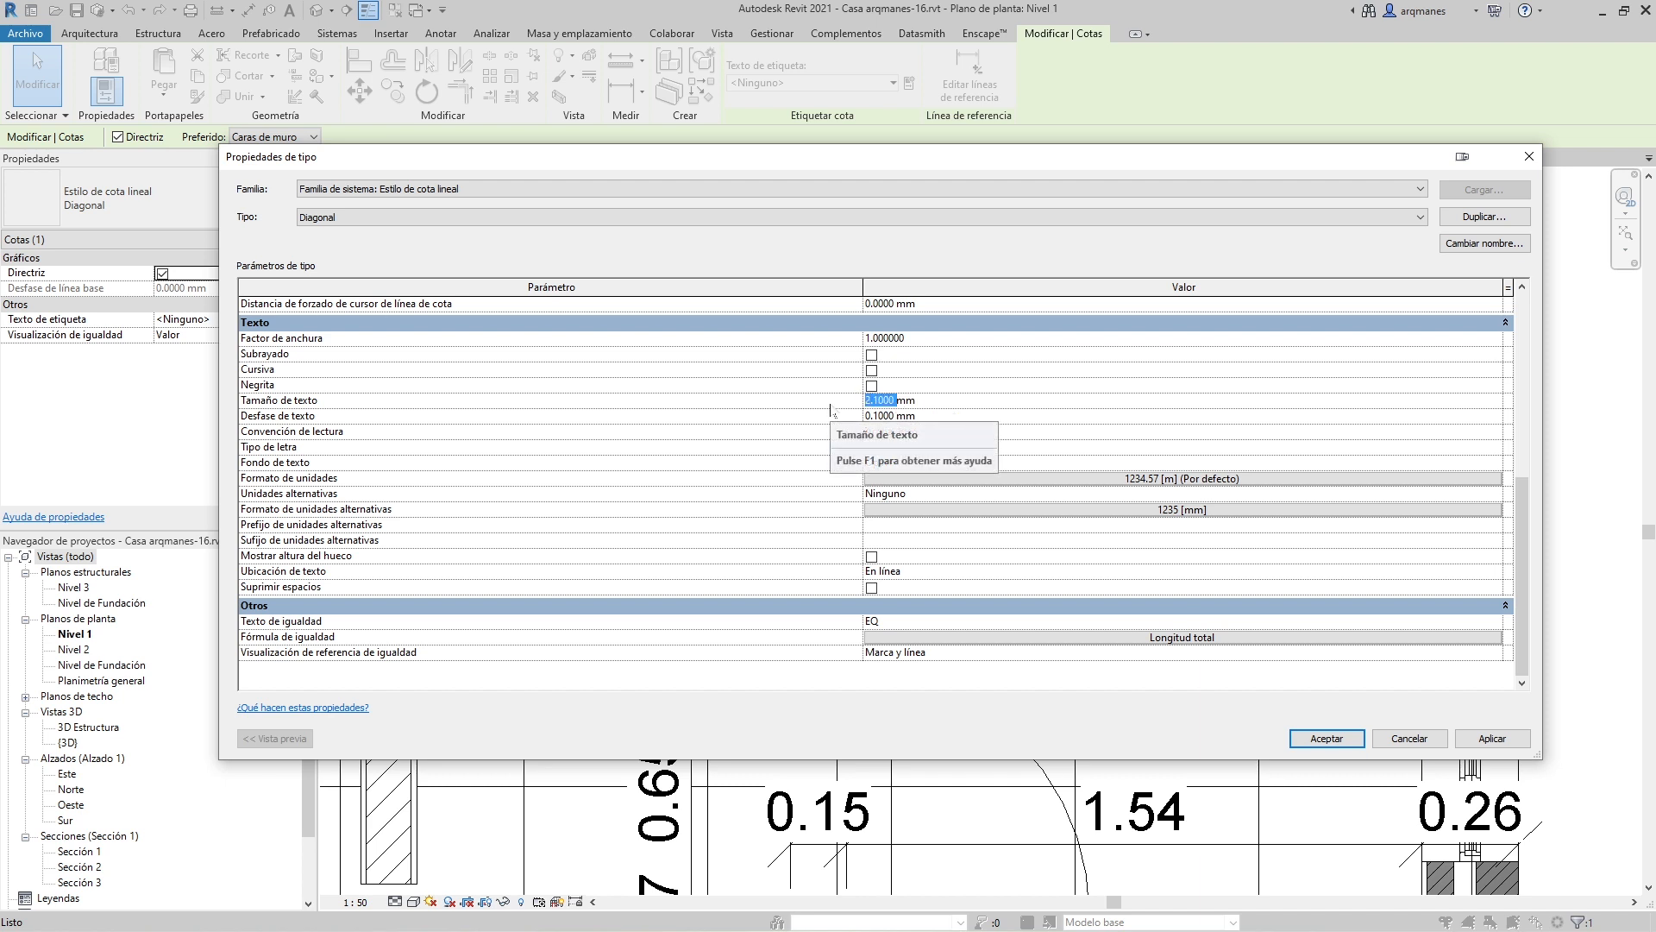
text(1.8mm)
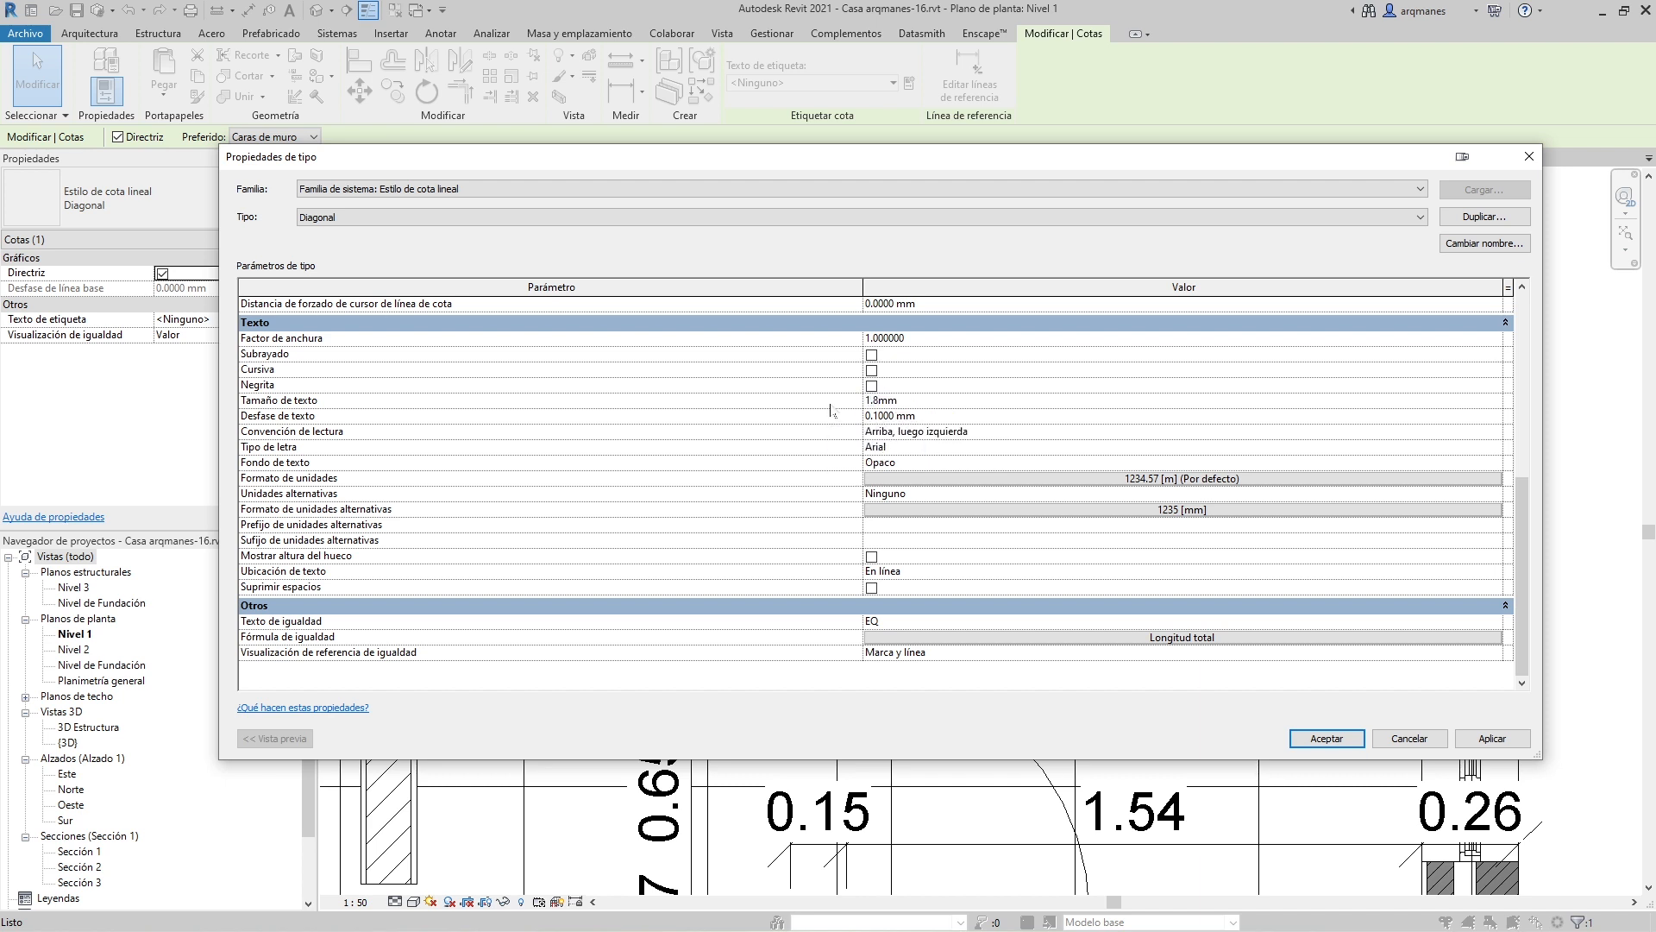
click(1492, 739)
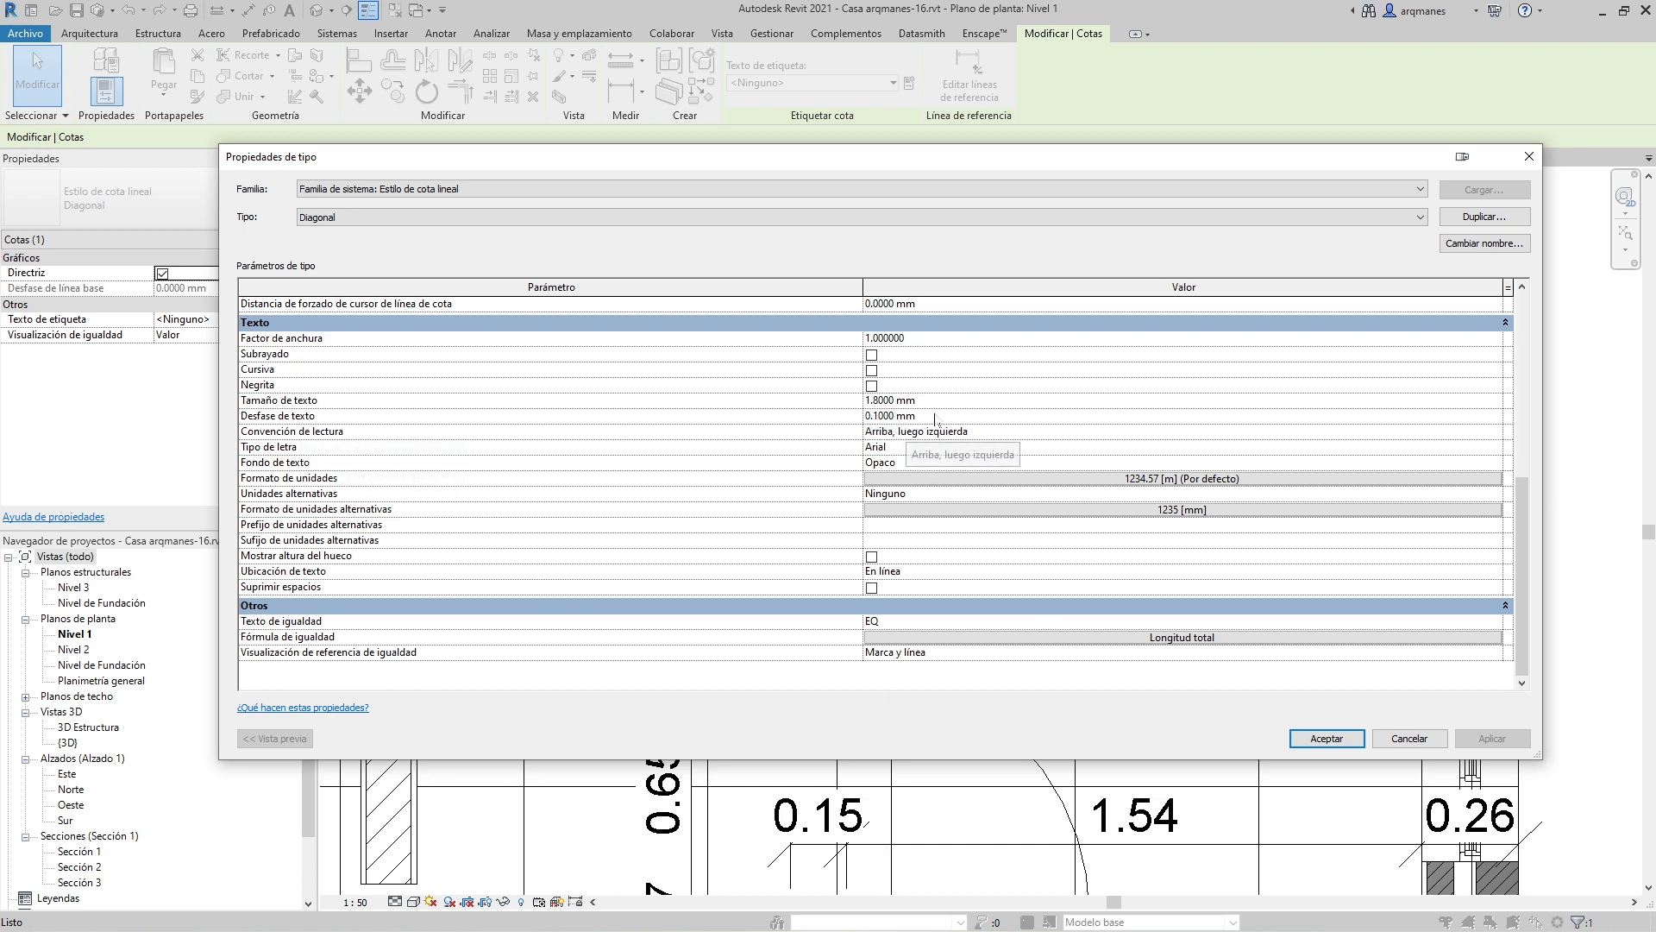
Step: Set the text offset of the Diagonal dimension style to 0.05 mm and apply it
click(893, 416)
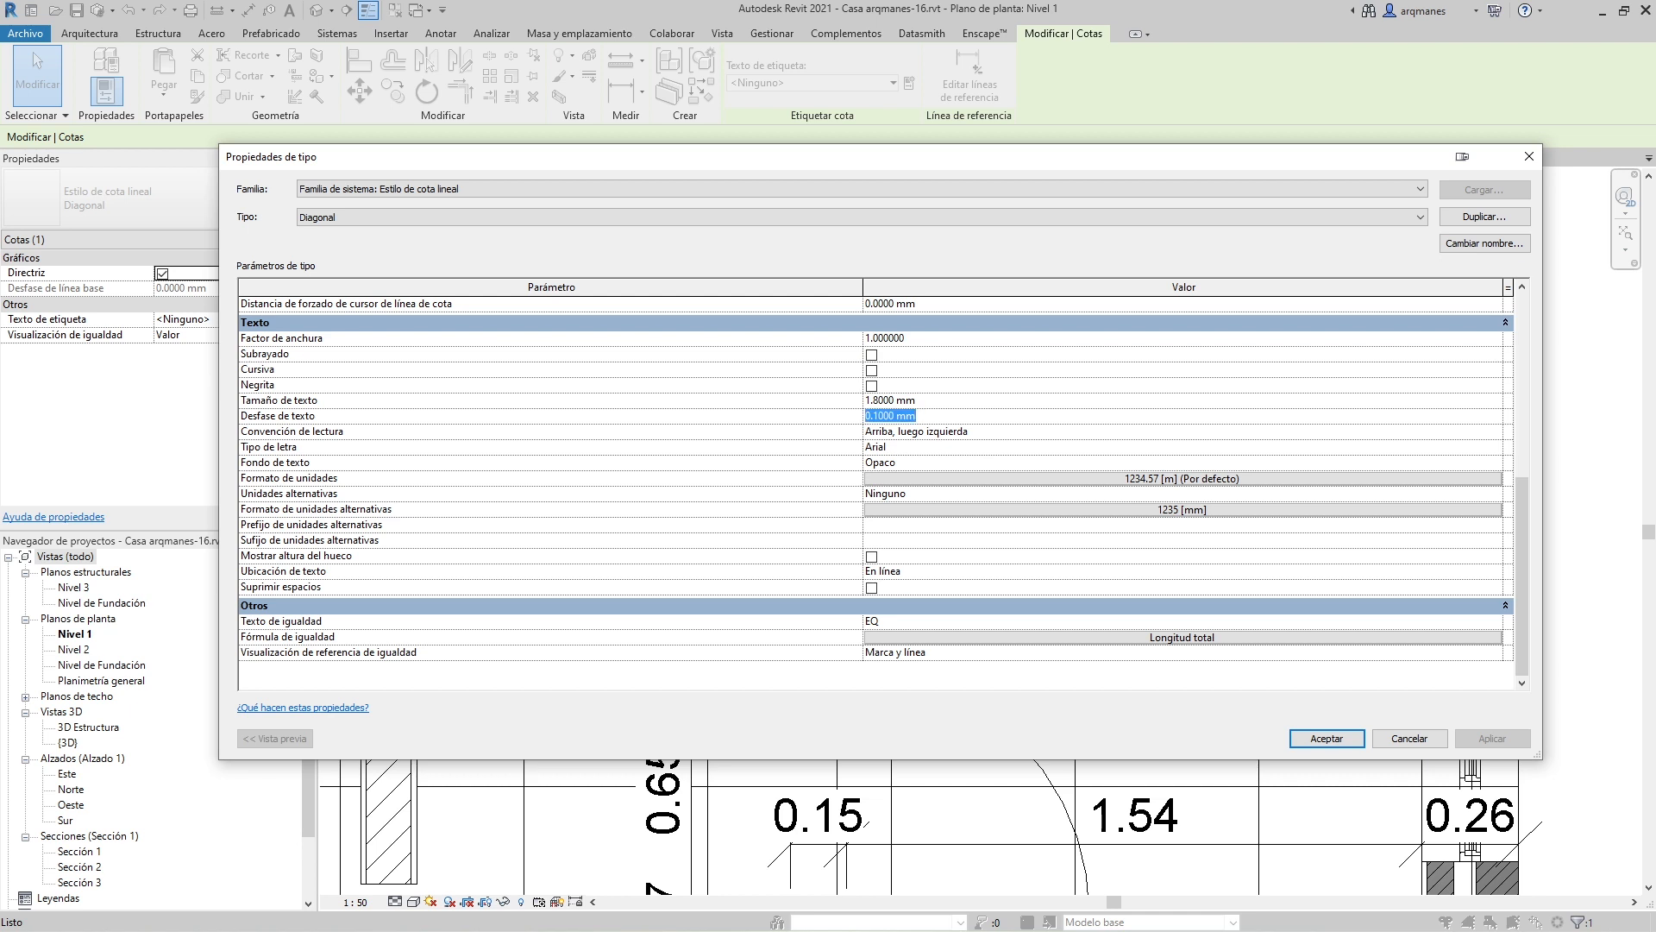
text(0)
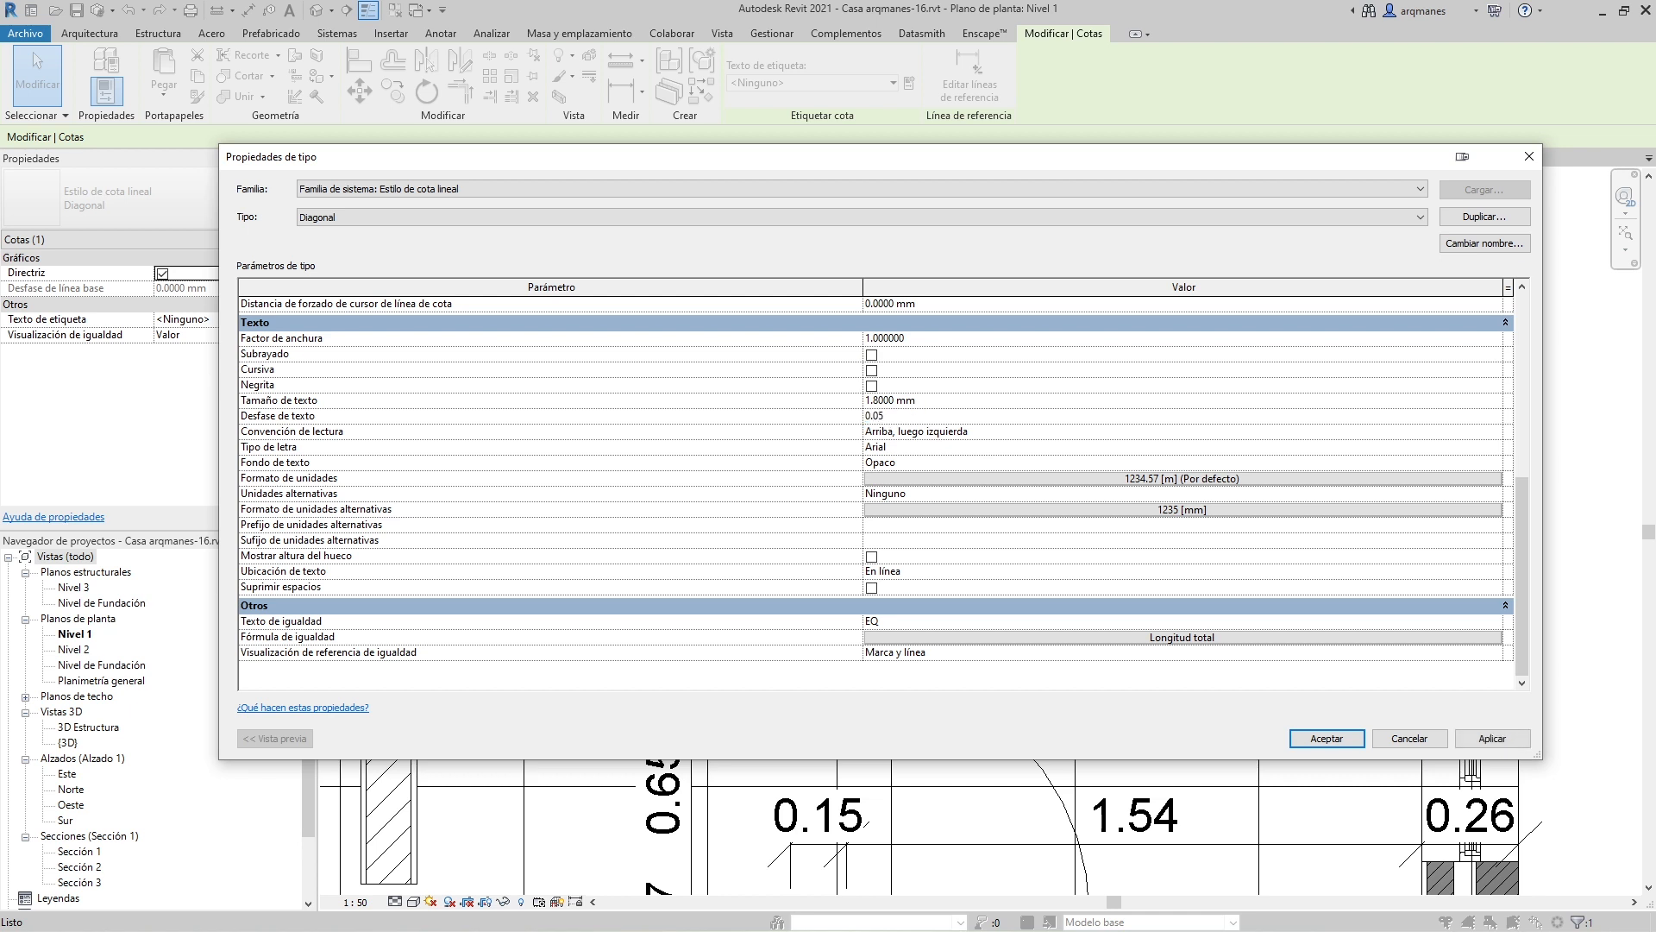
text(.05)
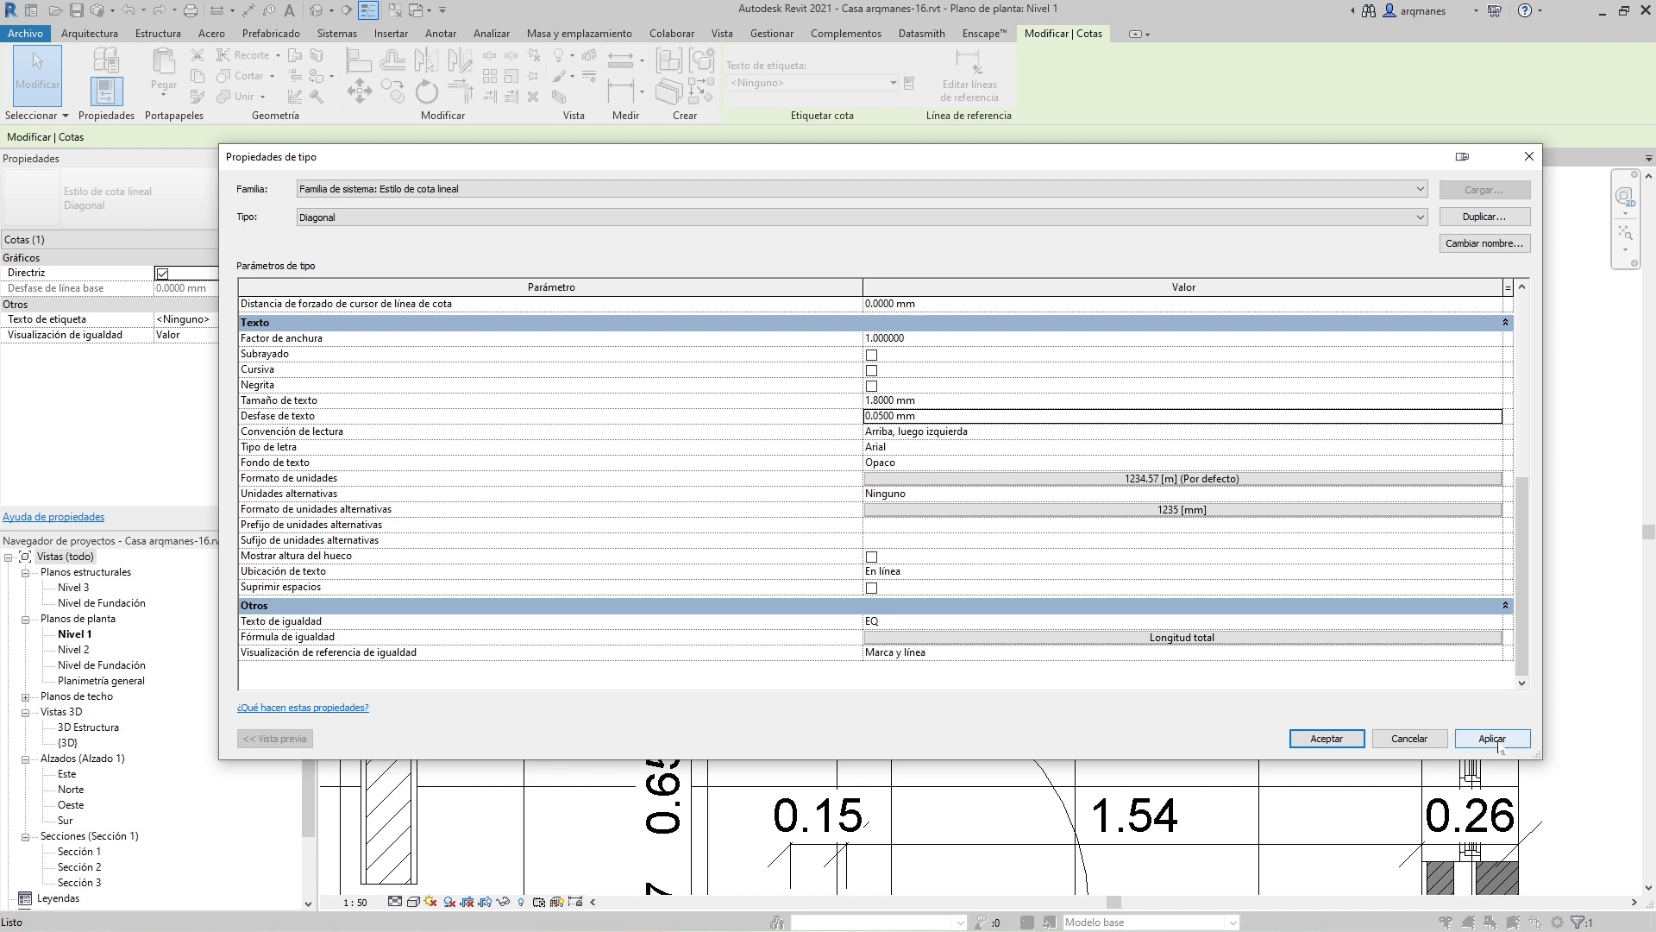
click(1500, 743)
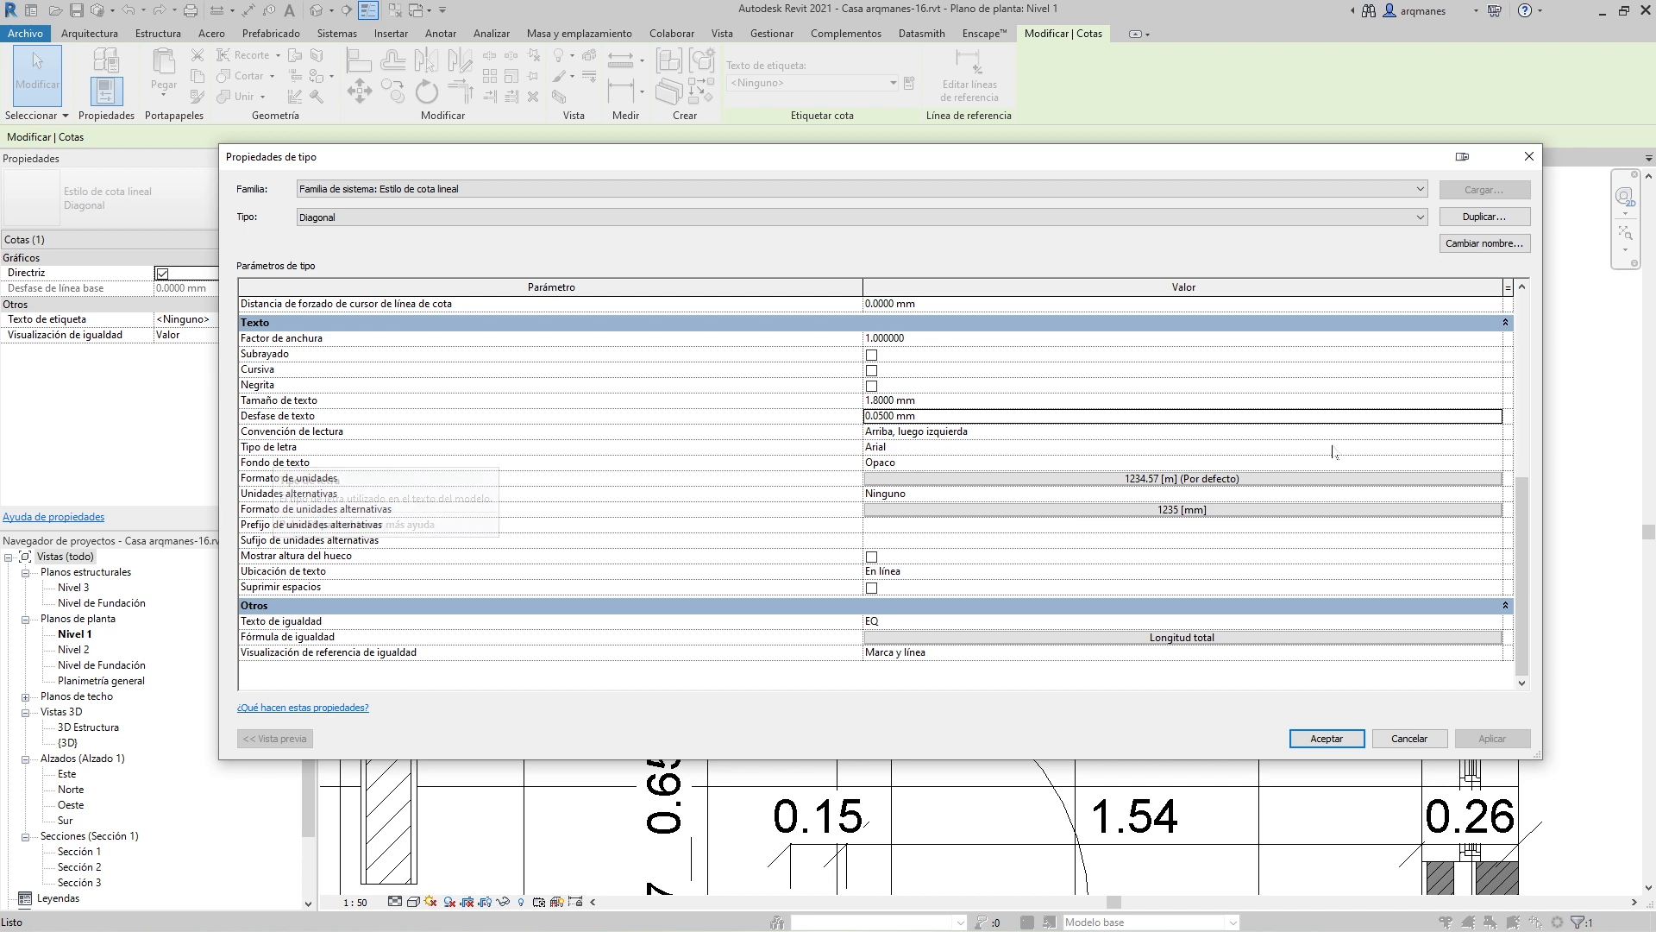
Step: Set the font of the Diagonal dimension style to Verdana and apply it
click(1498, 450)
click(1494, 447)
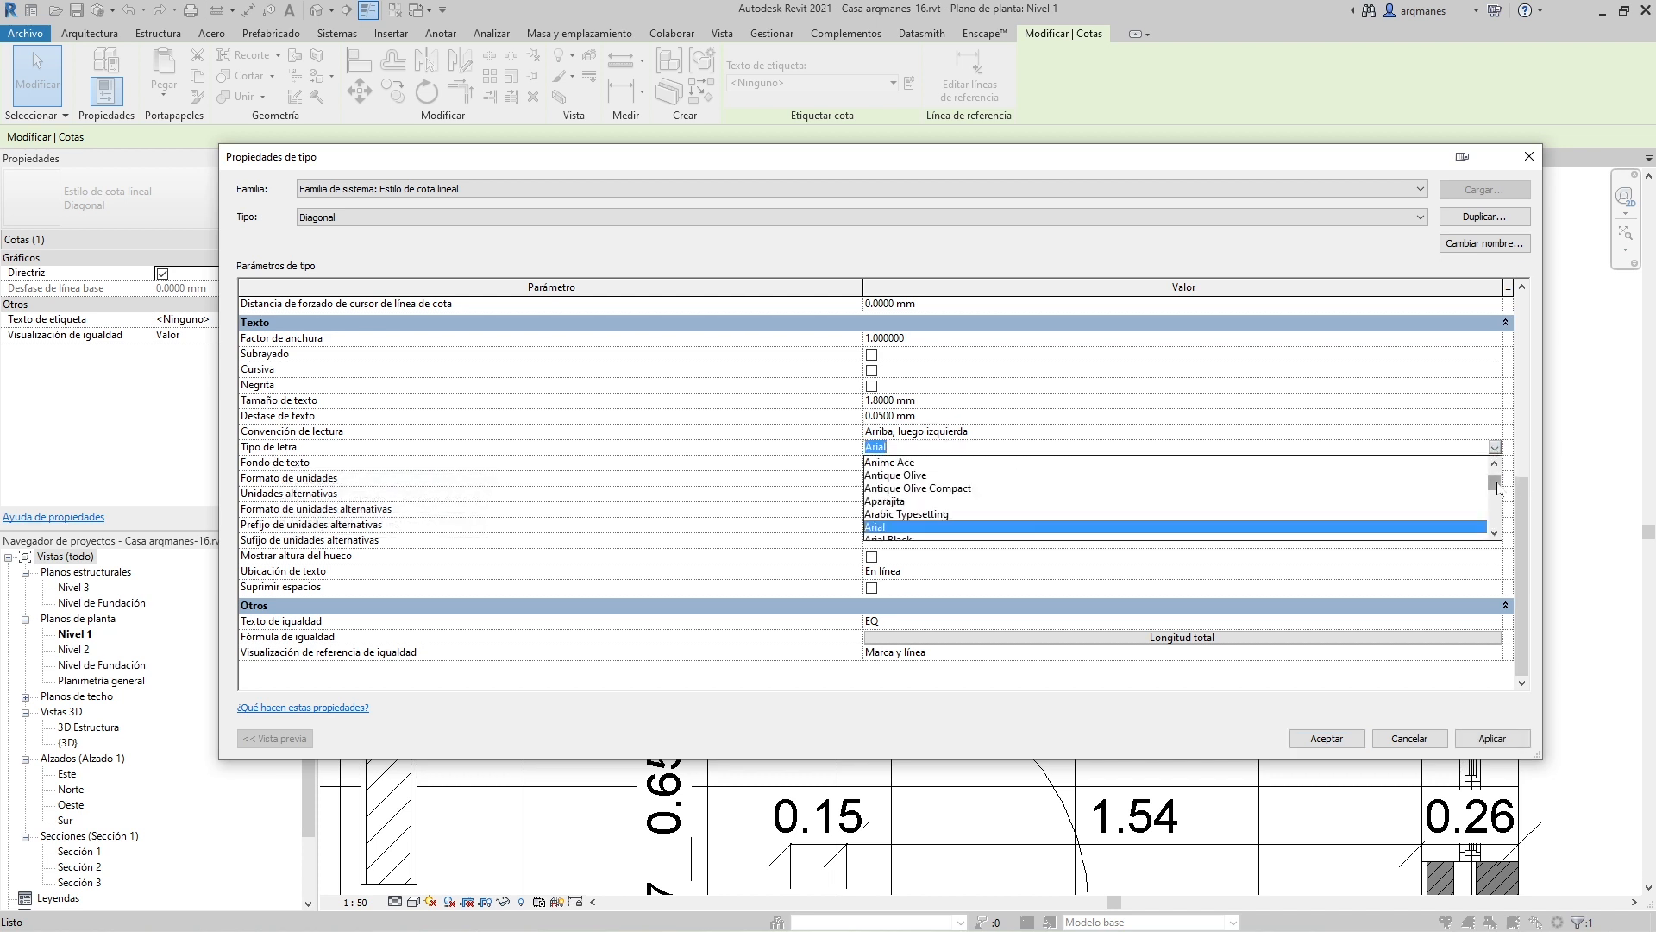
scroll(1498, 489, down, 12)
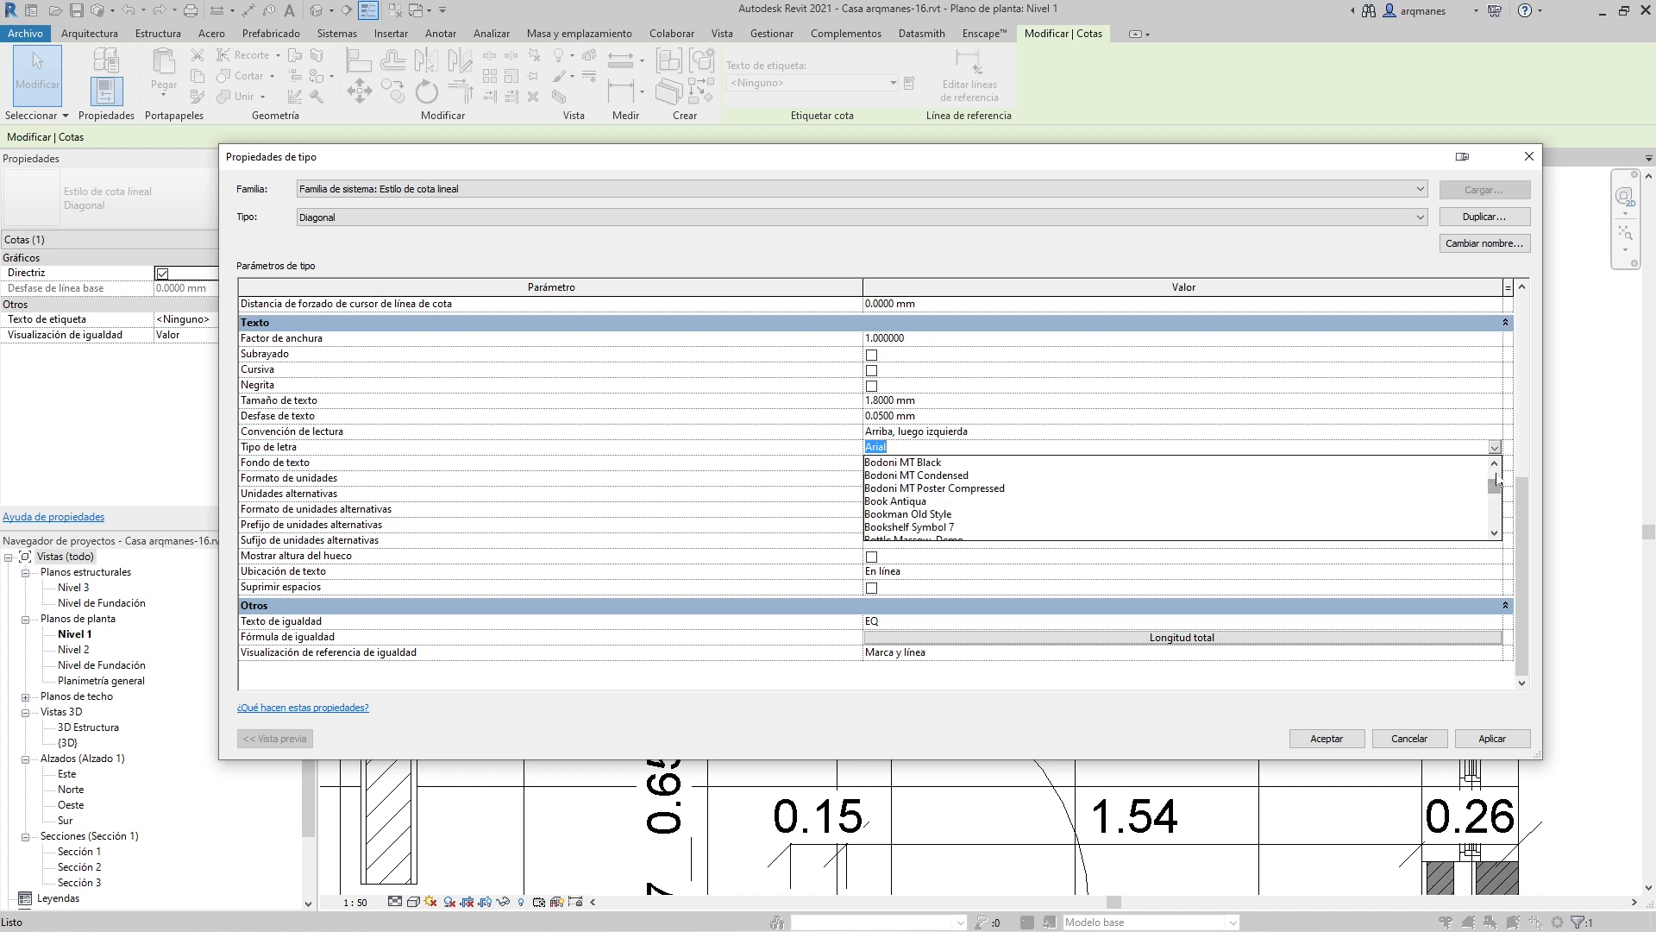
drag(1496, 486, 1496, 514)
click(884, 488)
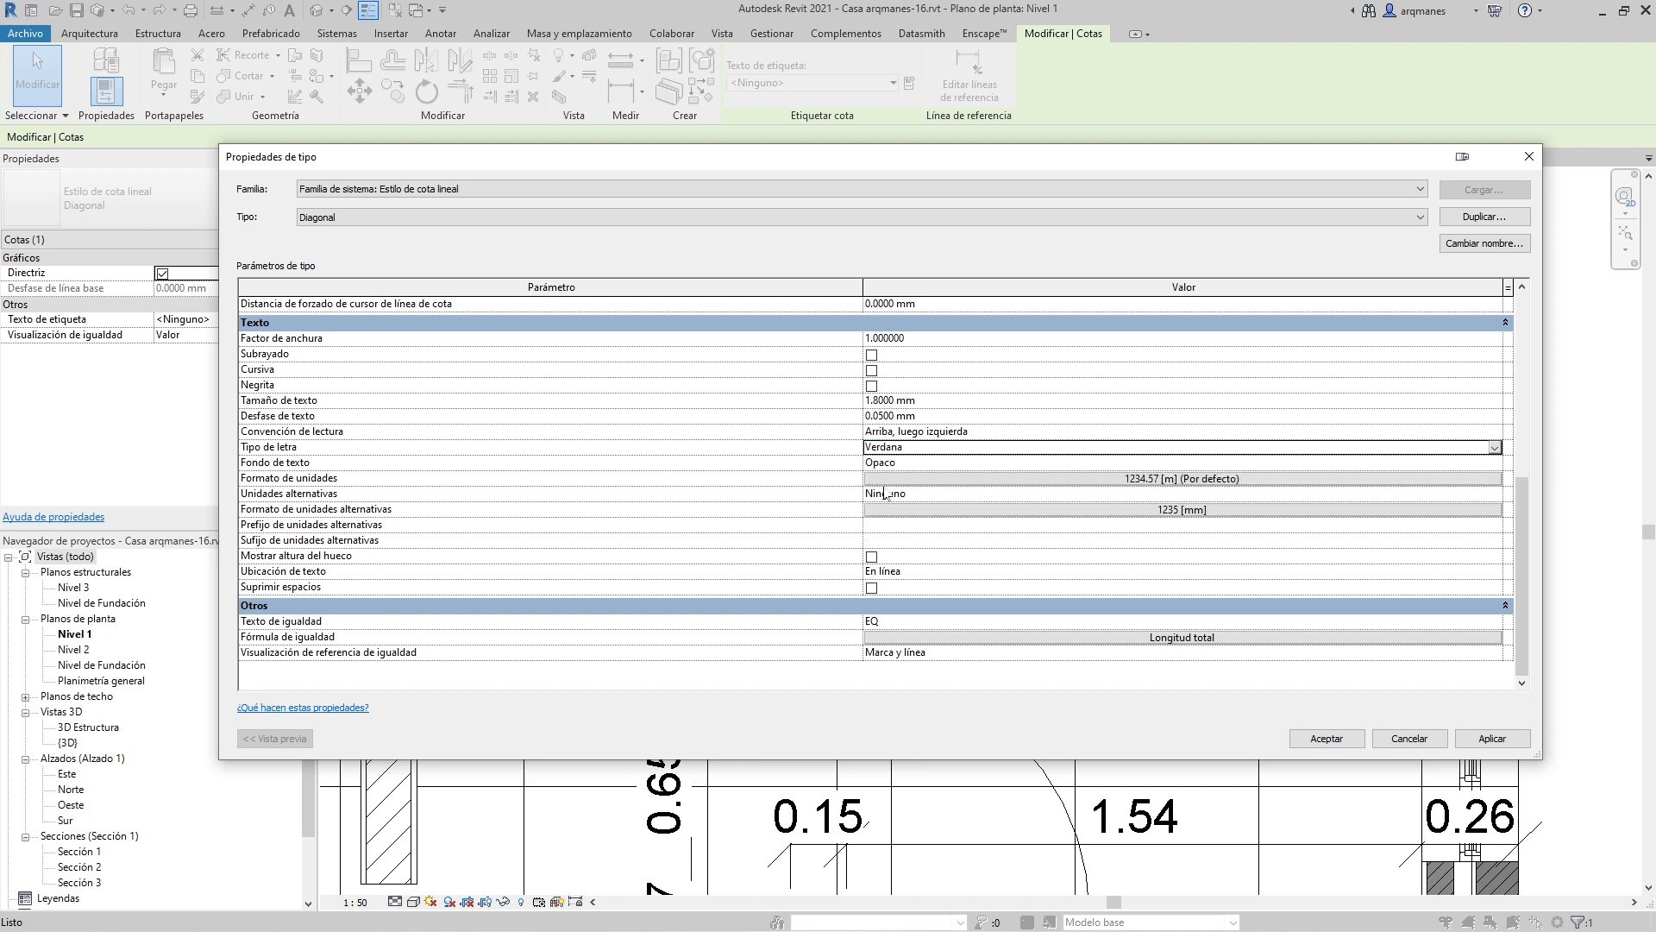
click(1502, 743)
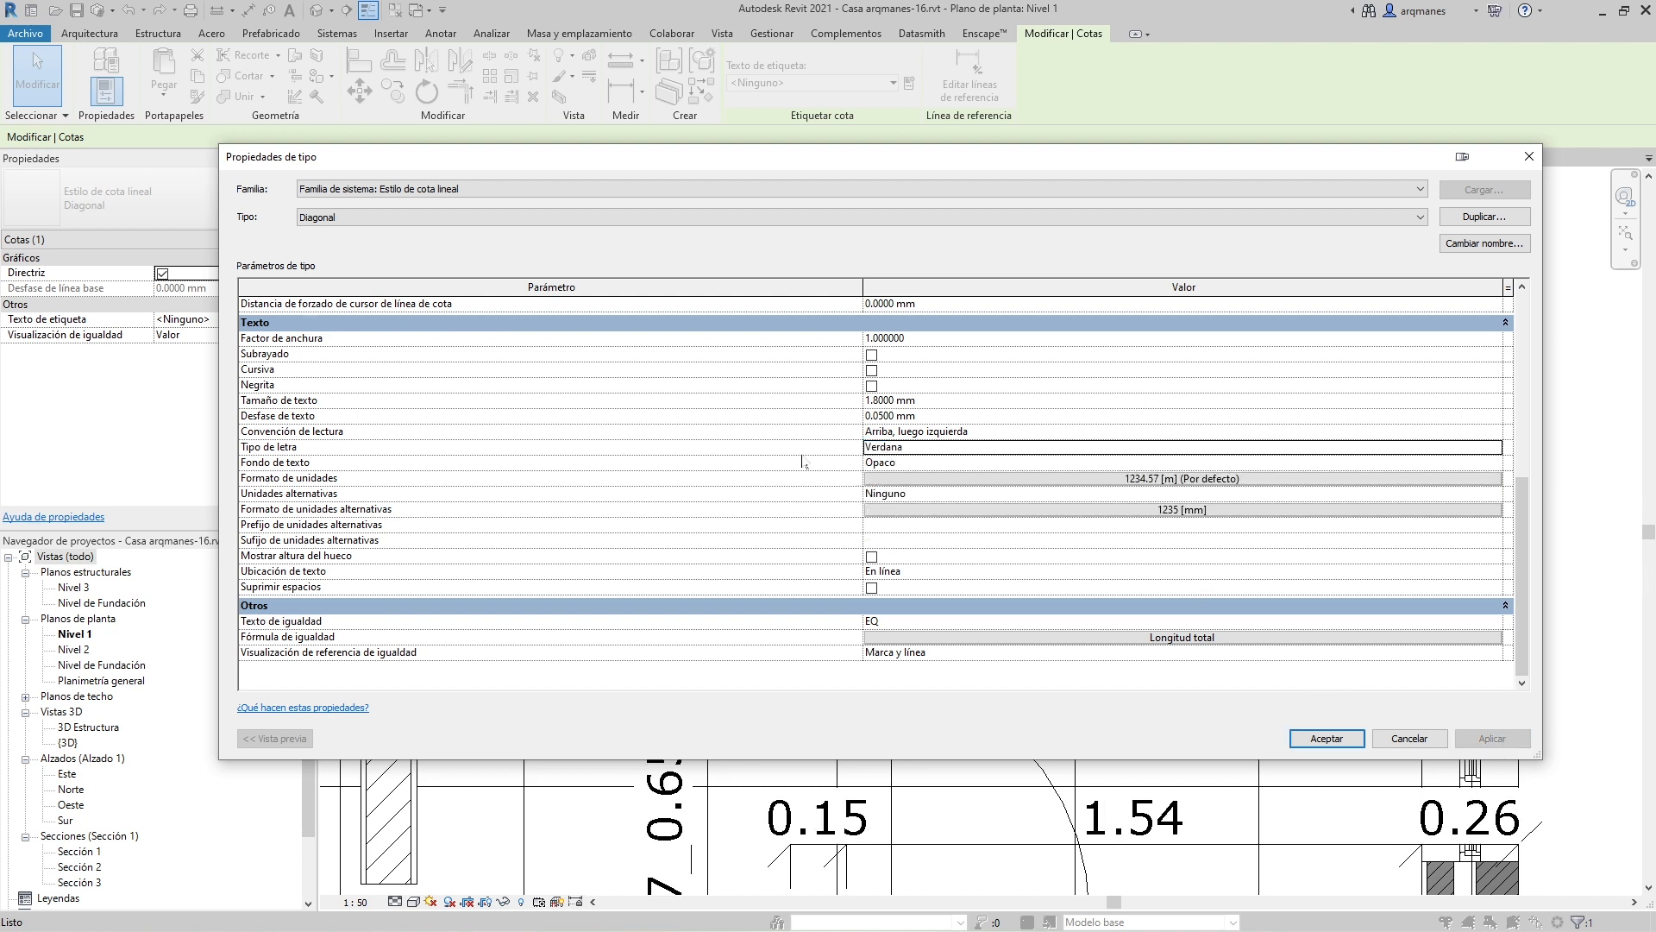
Step: Set the text size of the Diagonal dimension style to 1.5 mm and apply it
click(951, 403)
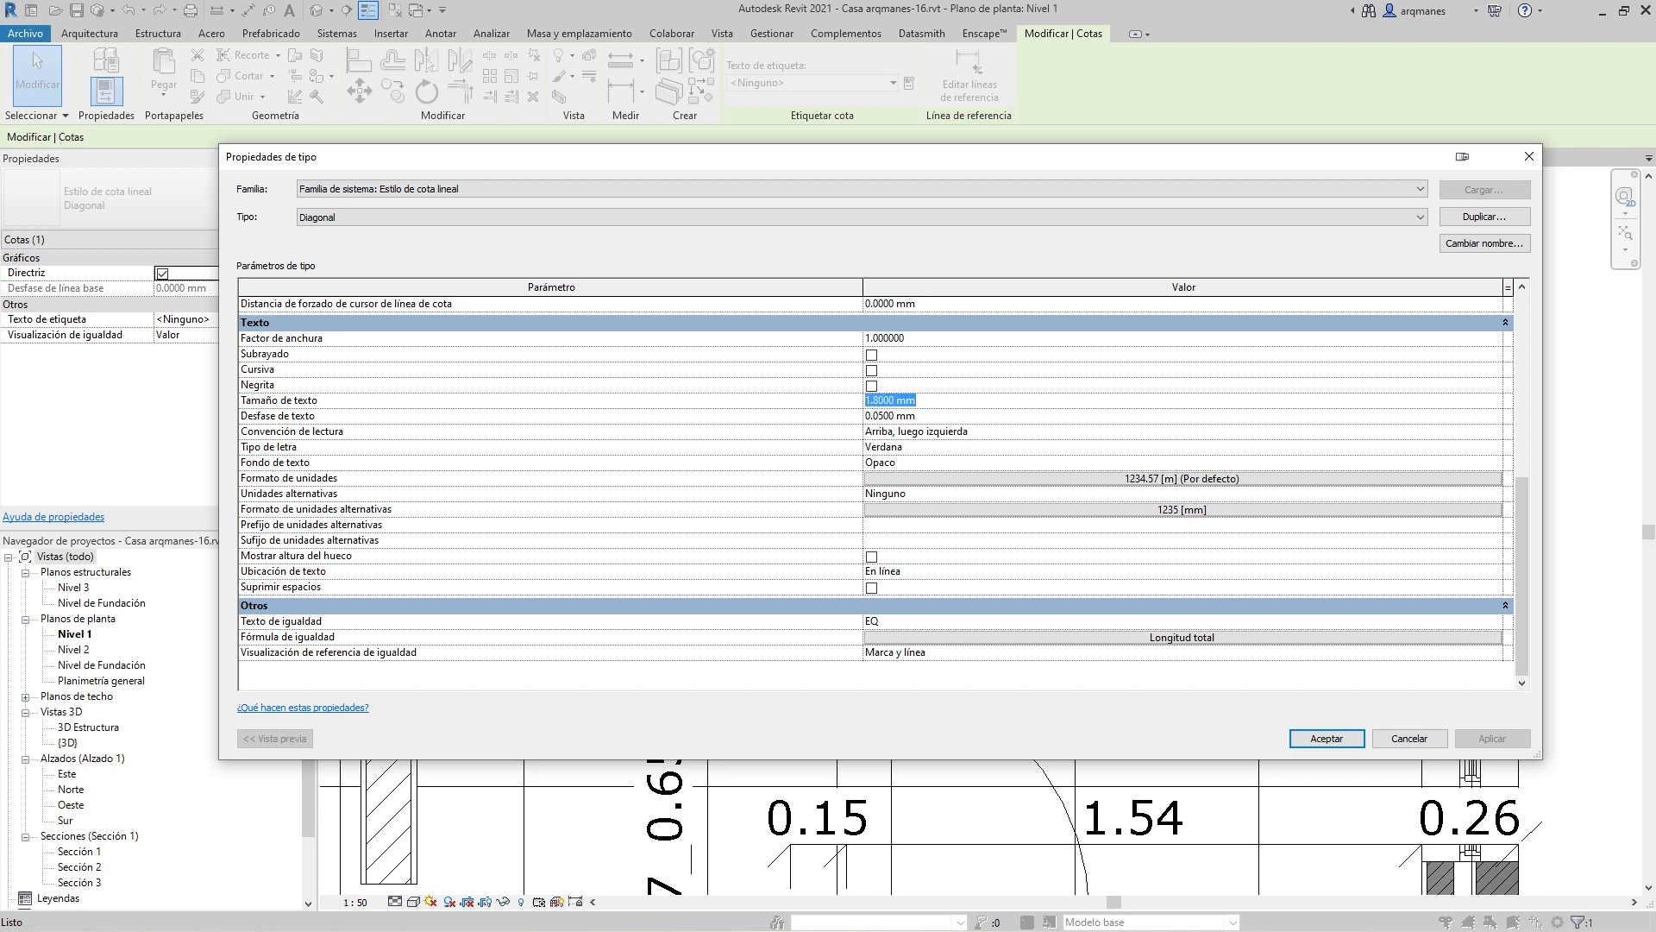
text(1.5)
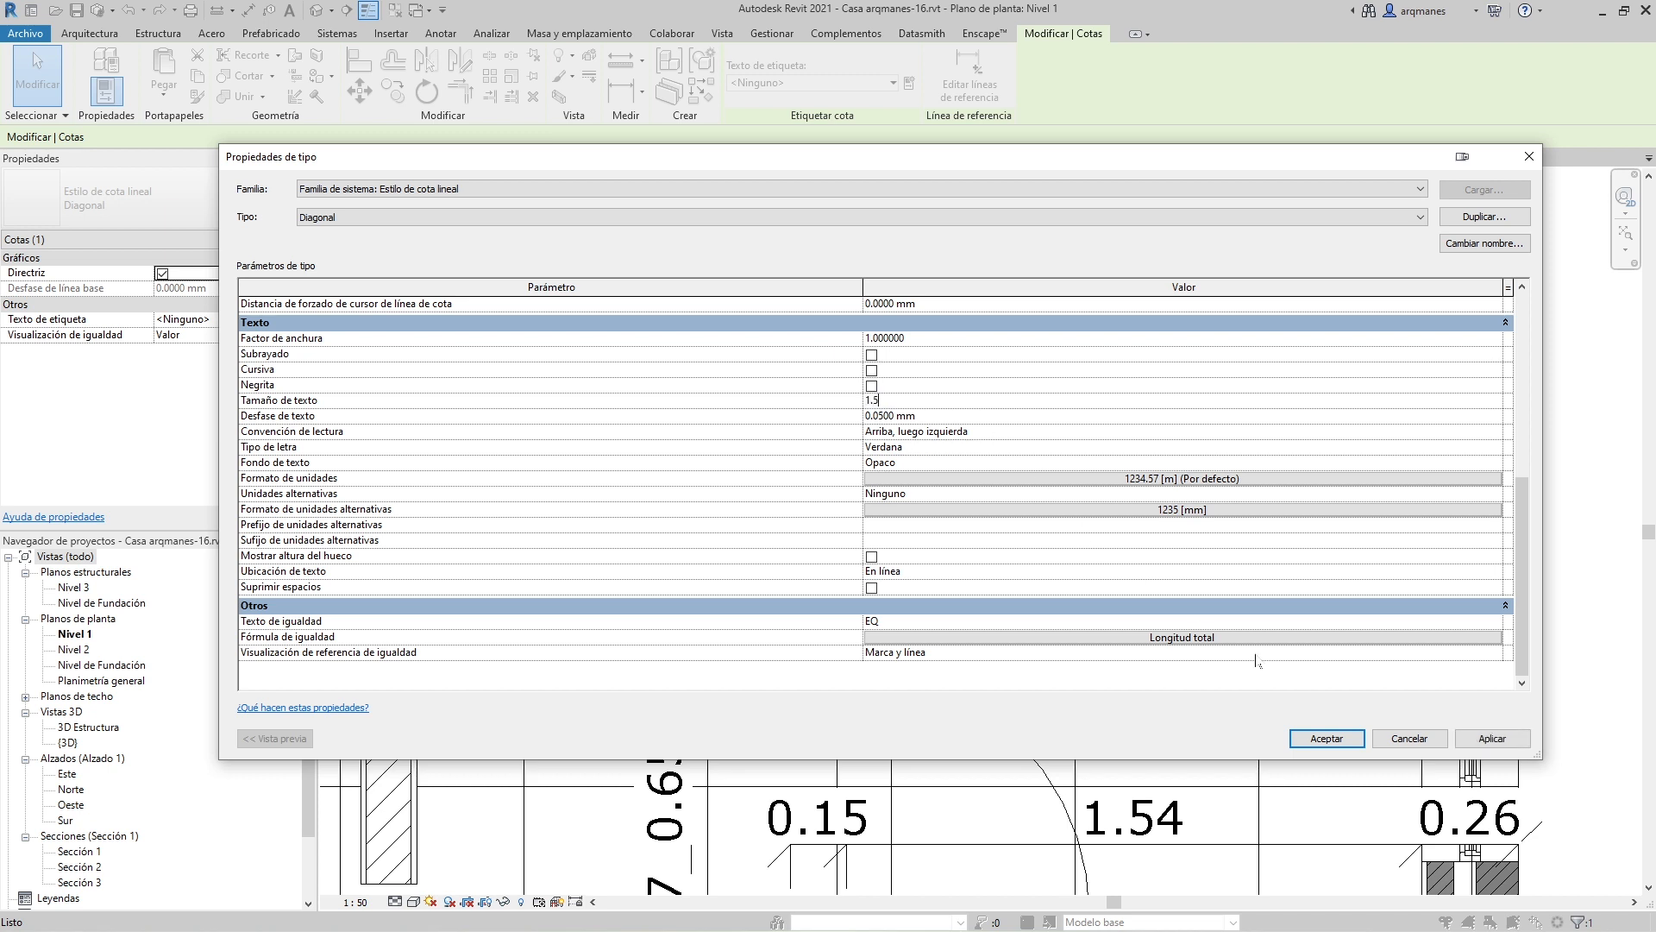
click(1474, 740)
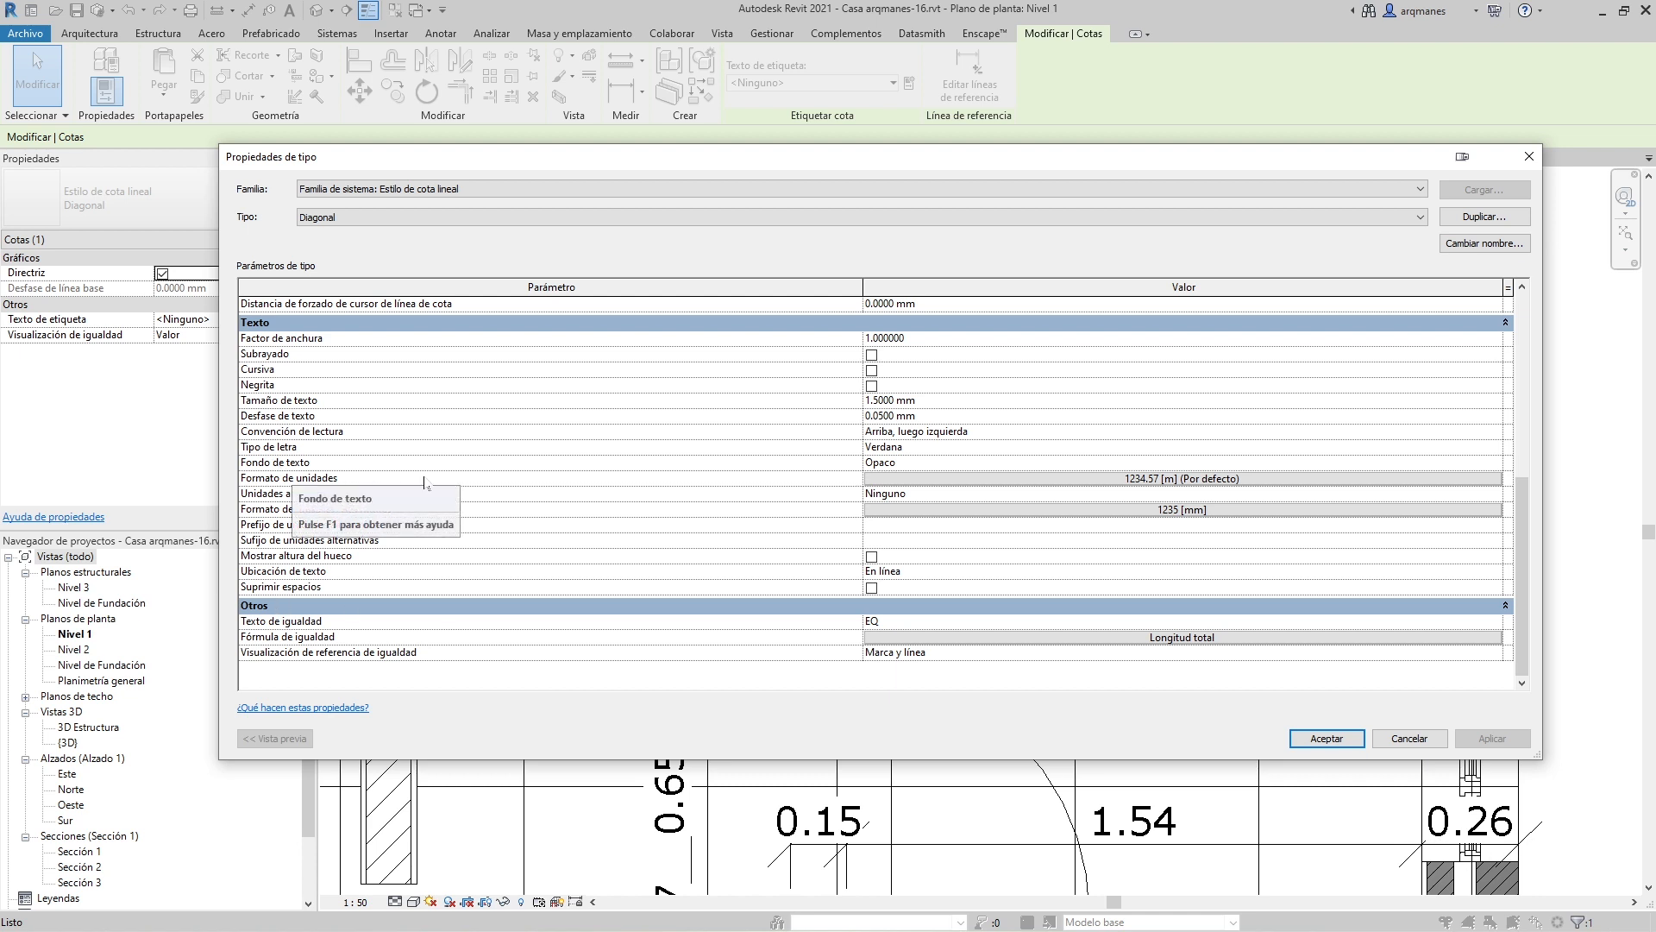
Step: Make the Diagonal style's text background Transparente, apply it, accept the type properties and deselect the dimension
click(1497, 466)
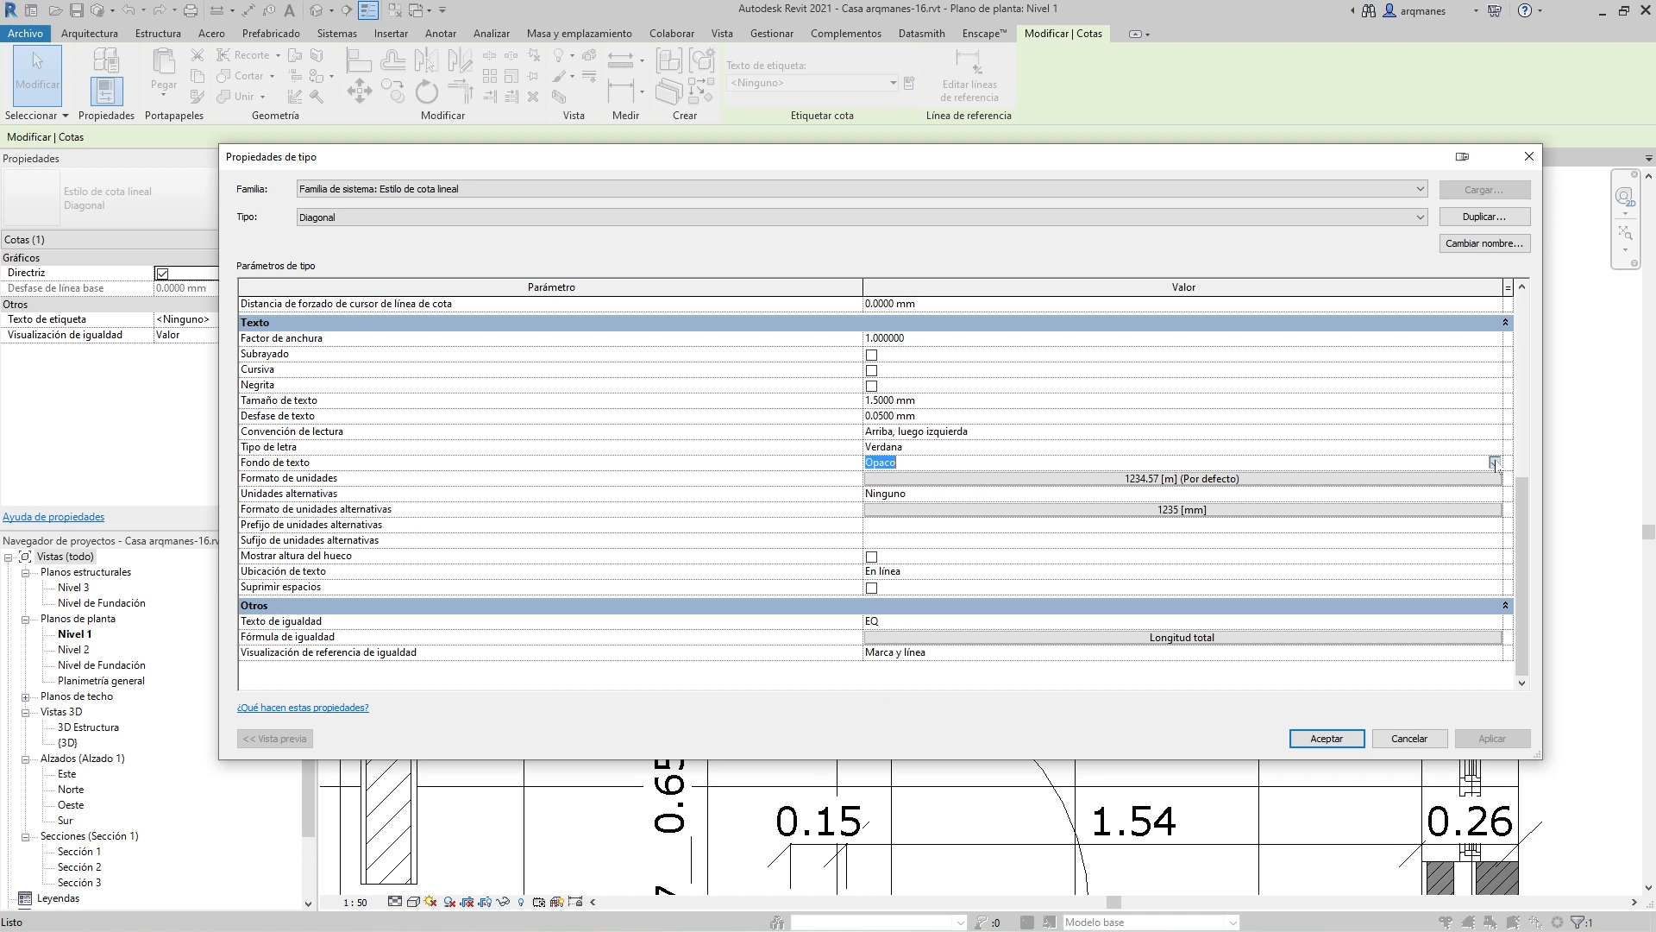
click(1495, 464)
click(912, 495)
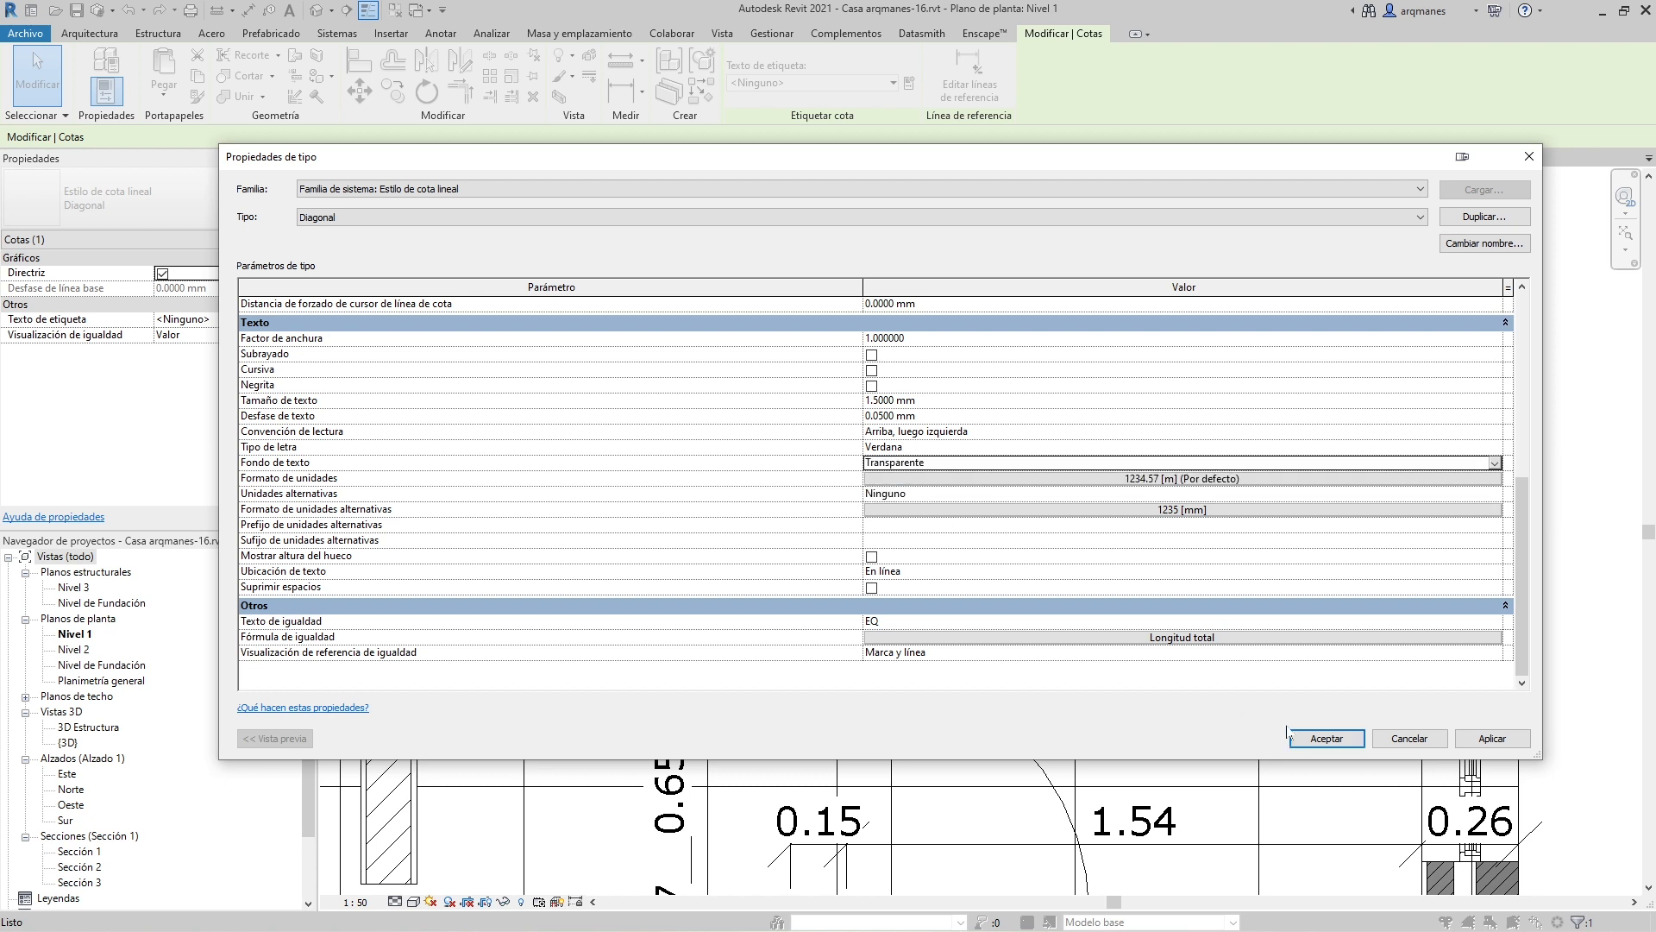
click(1498, 739)
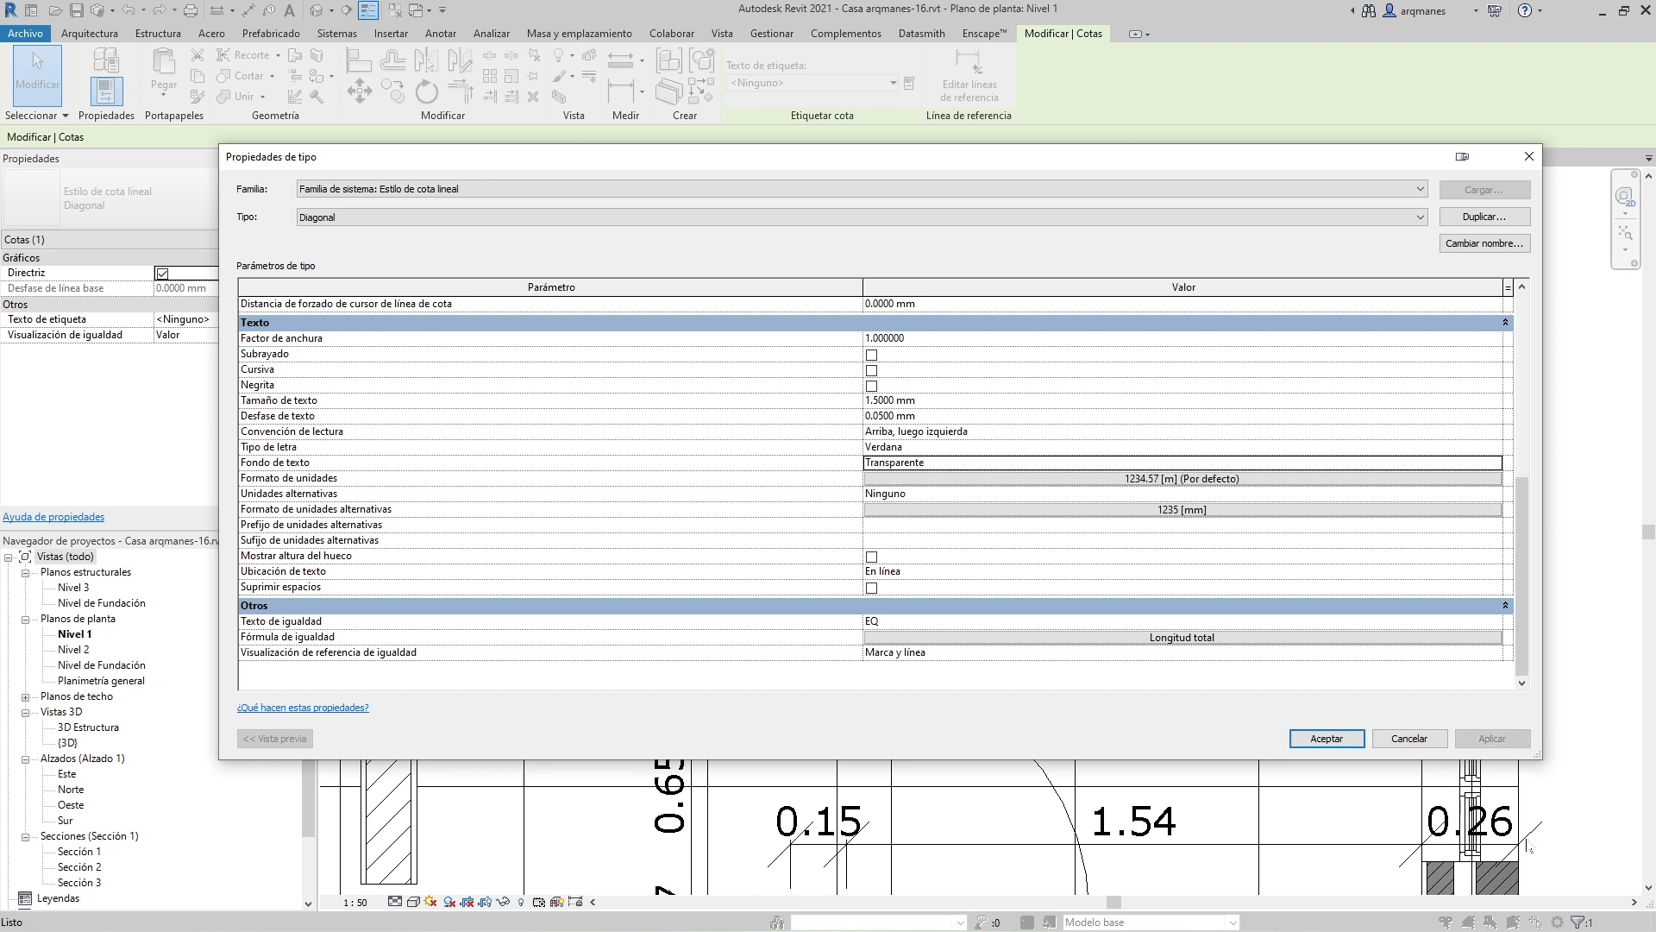
click(371, 496)
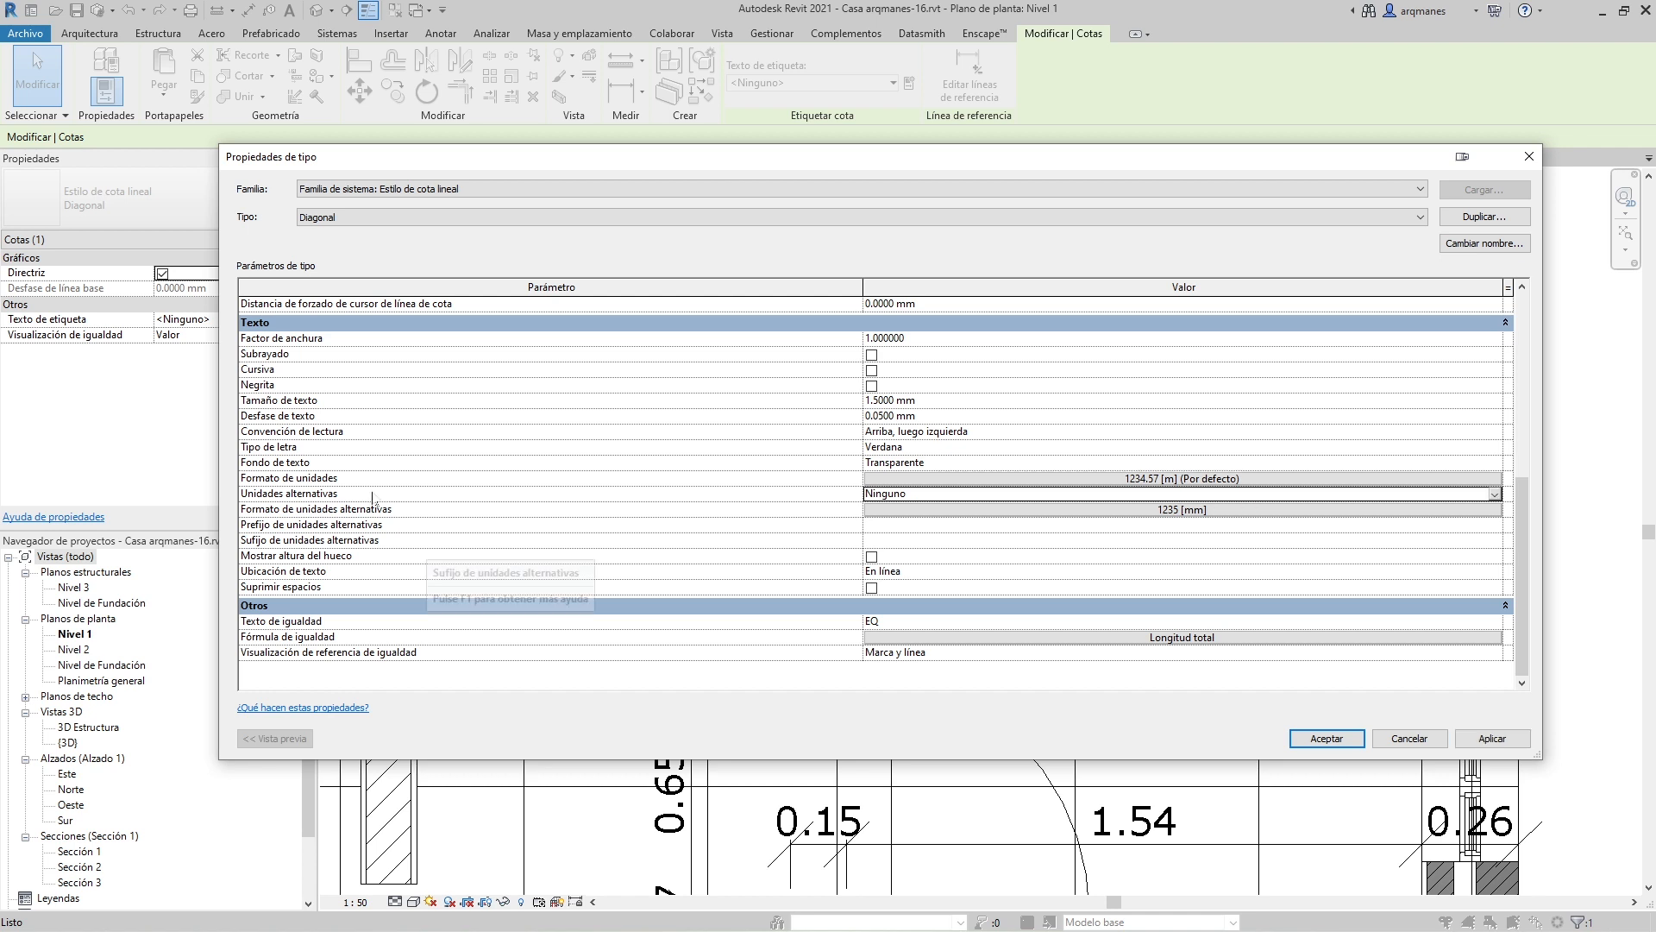
click(1326, 740)
key(Escape)
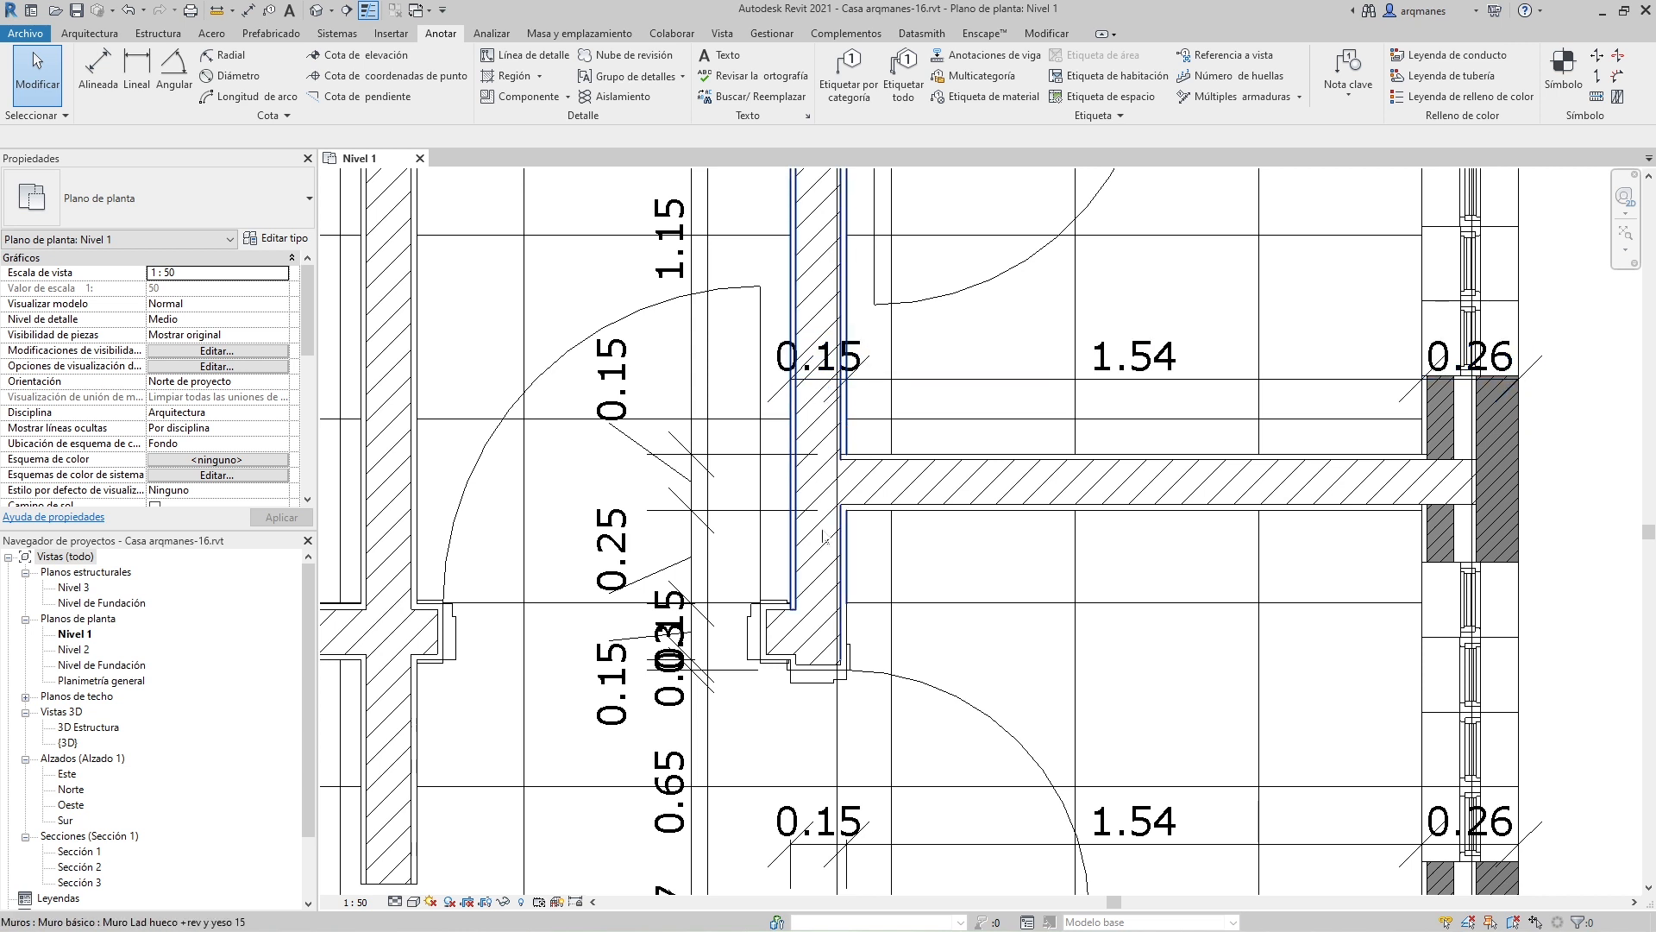
Step: Turn off thin-line display so the floor plan shows its real line weights
scroll(822, 538, down, 2)
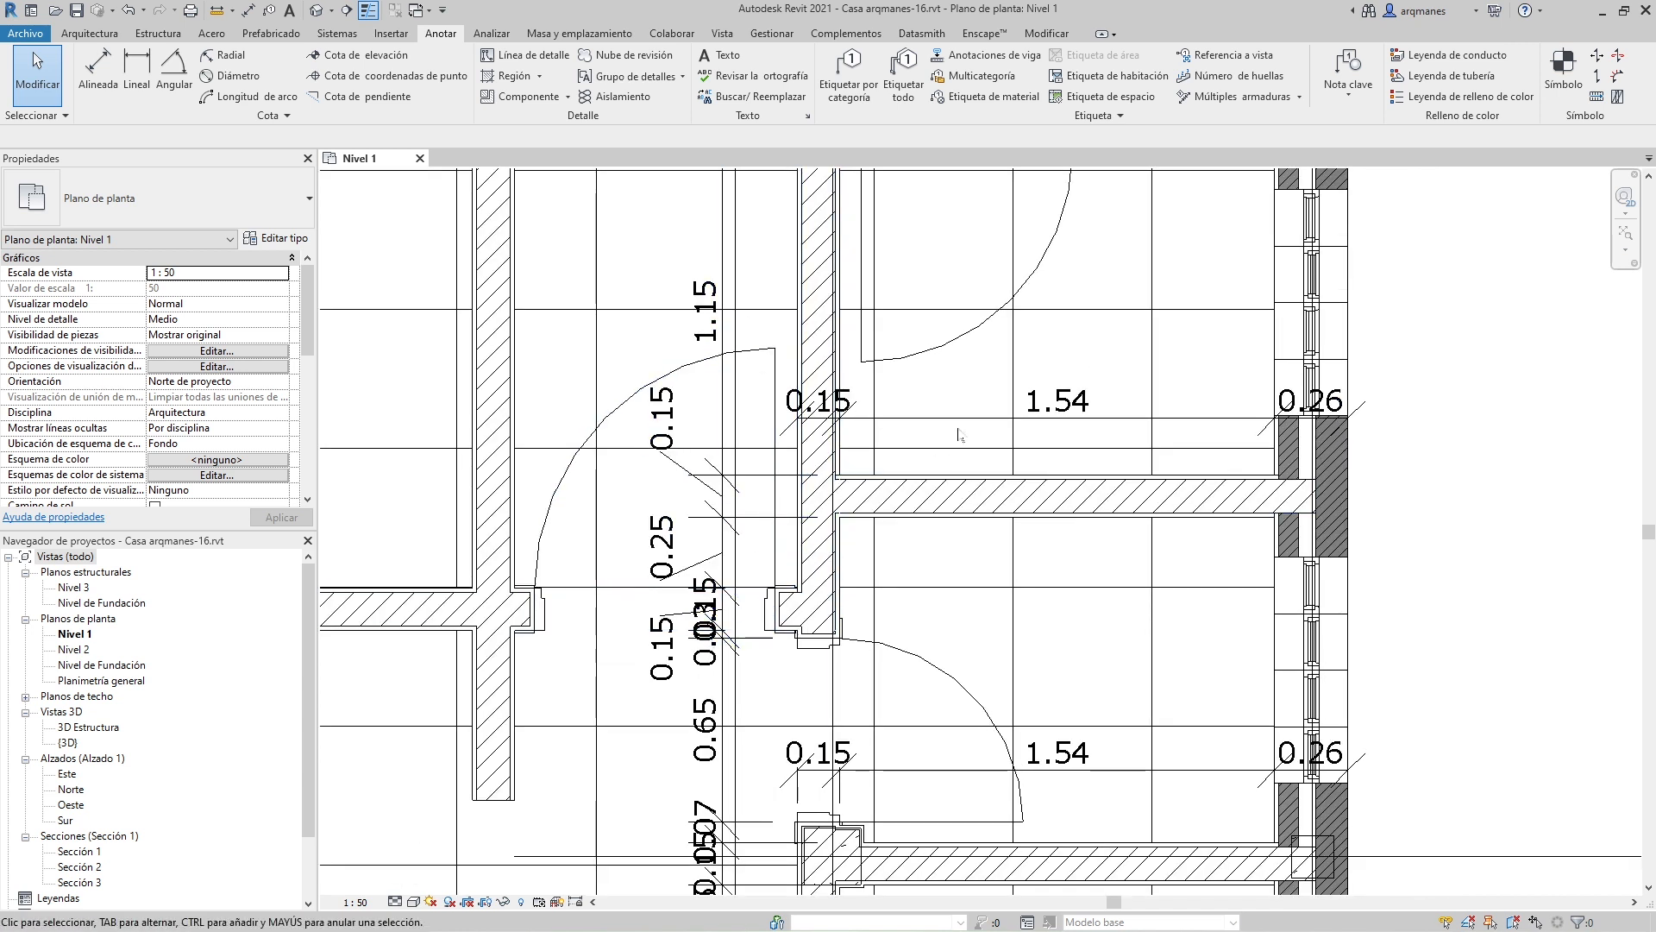
scroll(959, 435, up, 2)
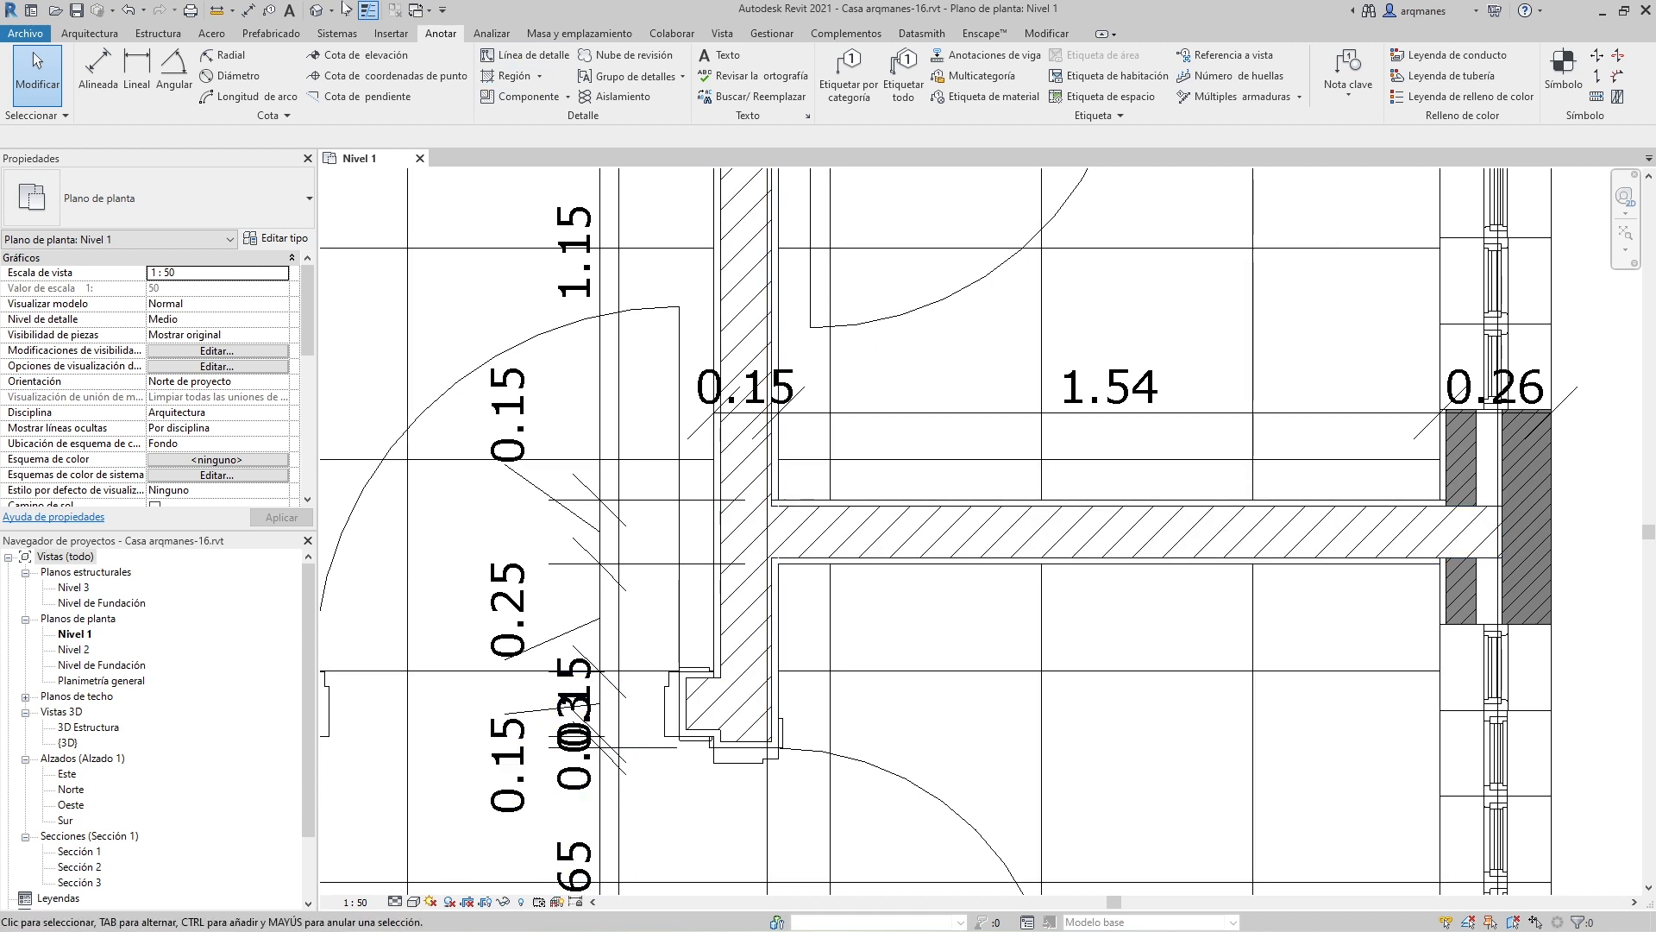
click(368, 9)
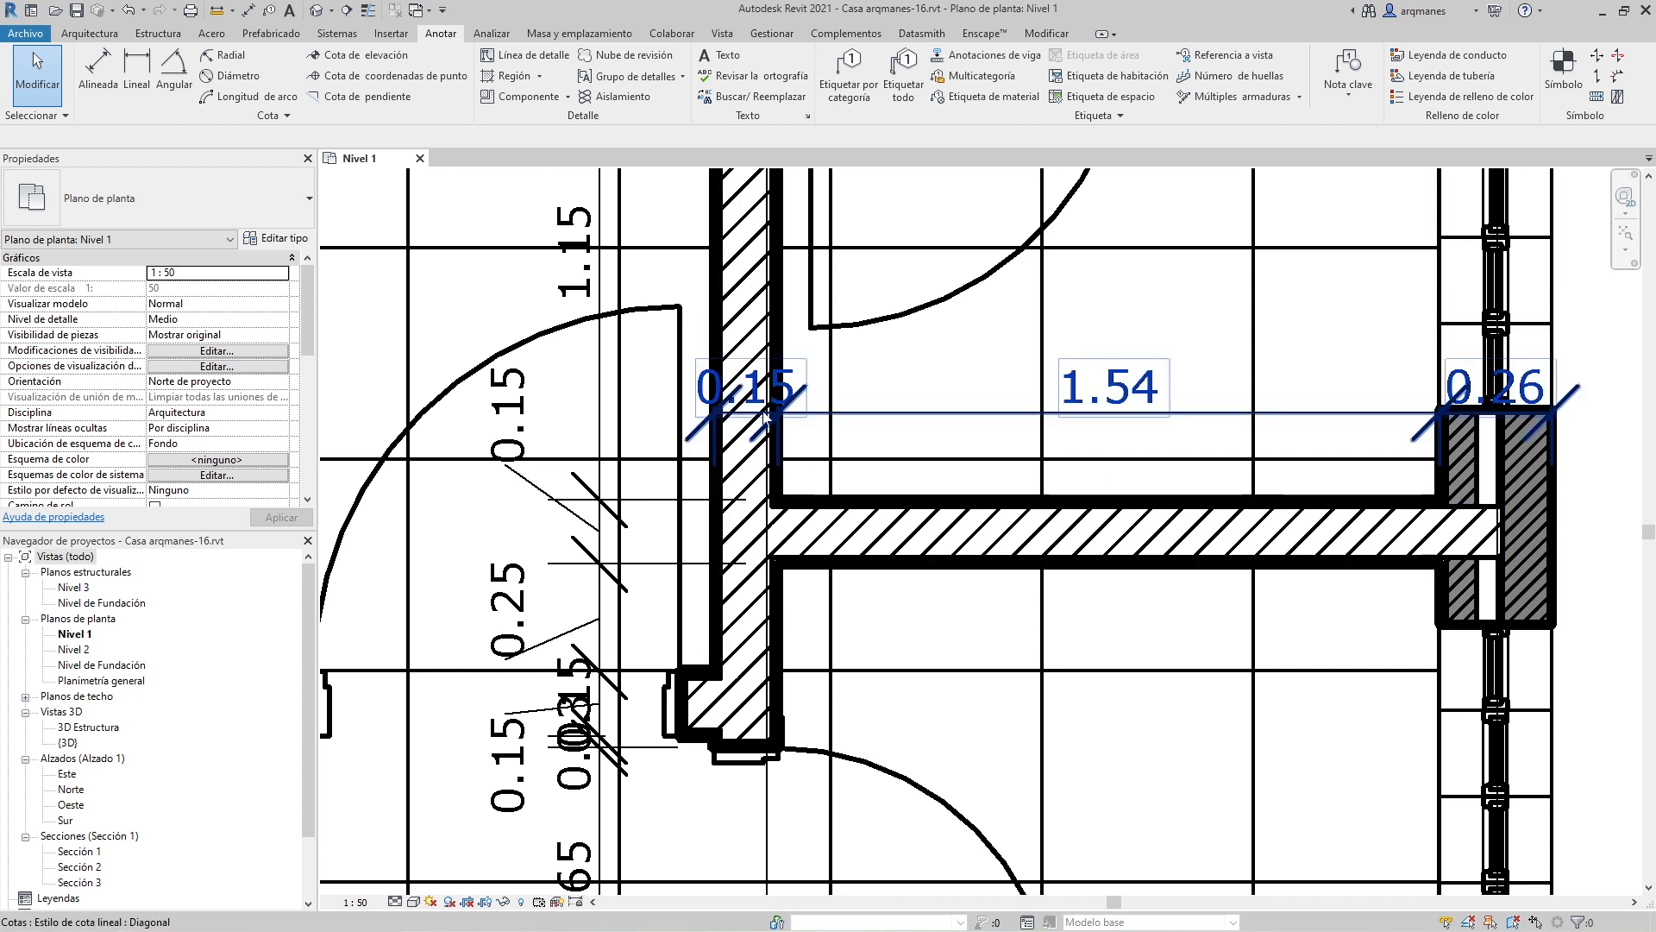
Step: Pull the 0.15 and 0.26 texts off the walls in the upper horizontal dimension of the room above CD4
click(765, 415)
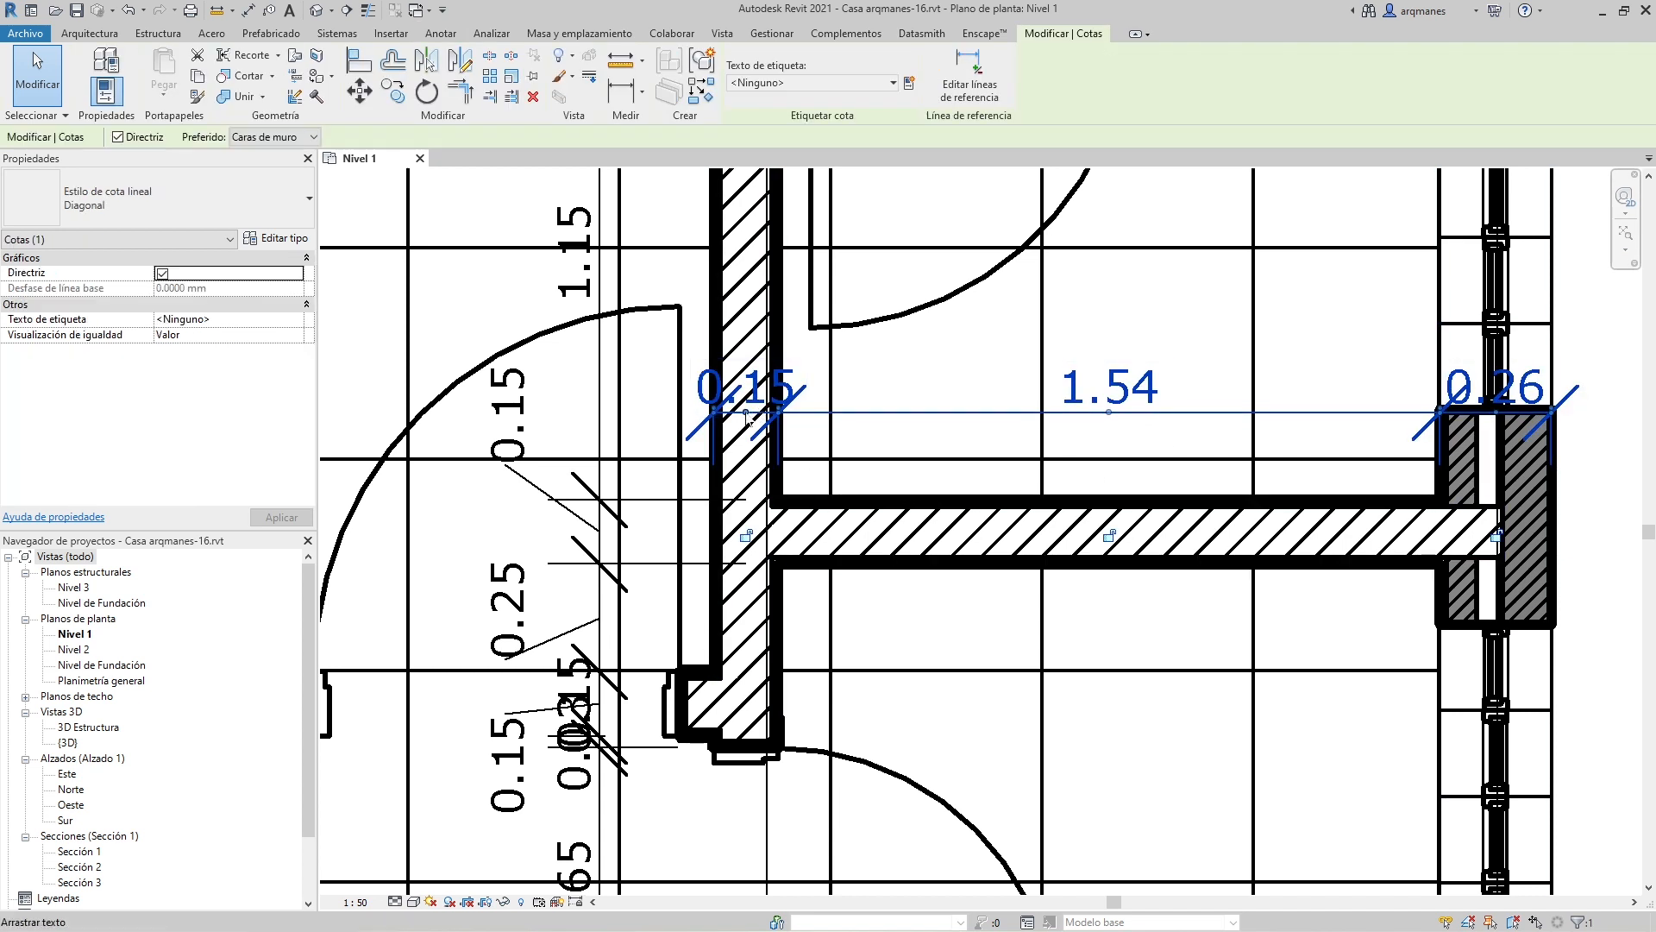
drag(747, 421, 875, 390)
drag(1495, 411, 1346, 374)
click(1191, 443)
Step: Shift the upper 0.15–1.54–0.26 dimension string upward, away from the wall, and place its 0.15 text below the line
click(1199, 413)
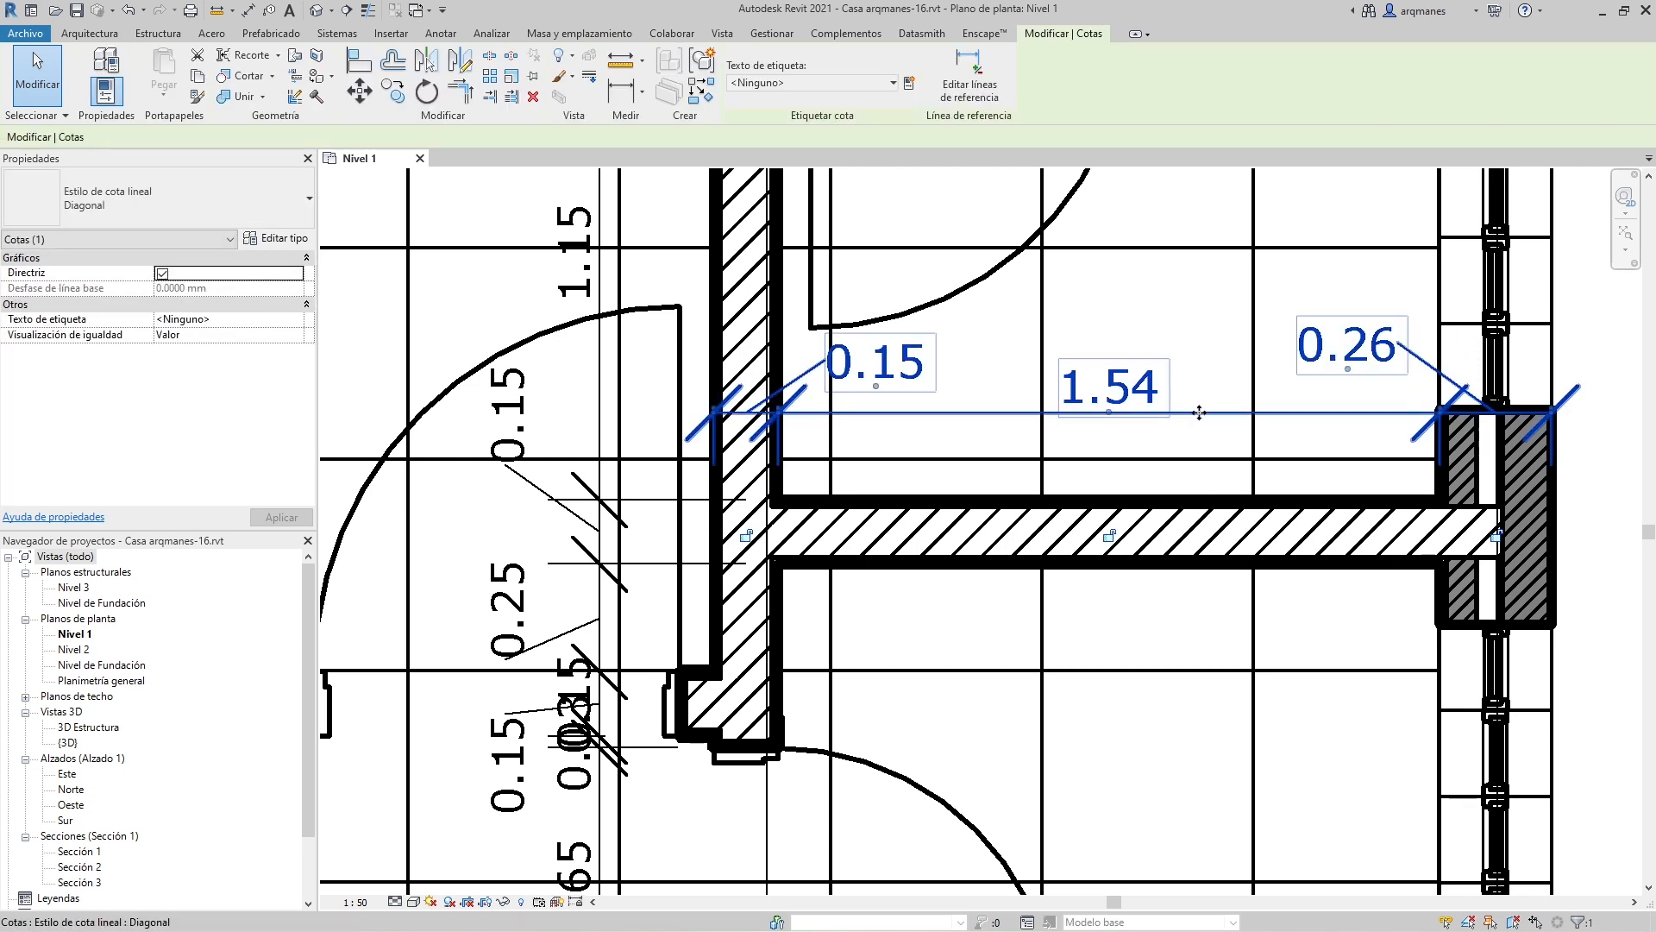
drag(1198, 413, 1209, 373)
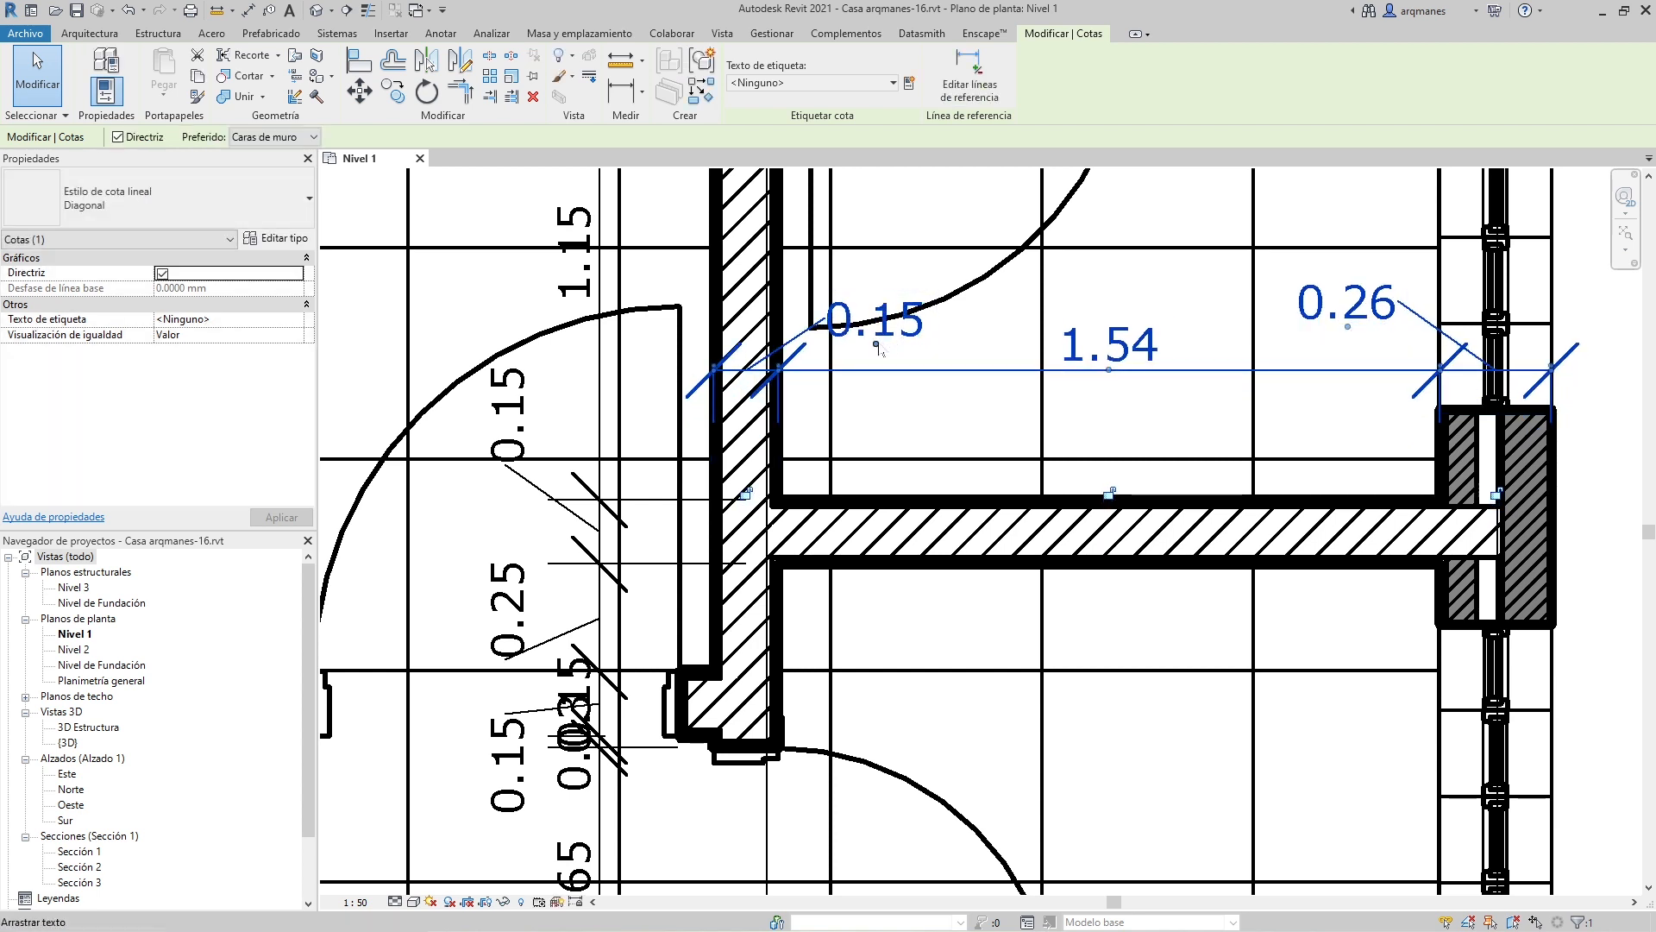
drag(877, 347, 869, 446)
key(Escape)
Step: Switch the Nivel 1 view scale to 1:25 to compare the dimension texts, and return it to 1:50
scroll(968, 511, down, 5)
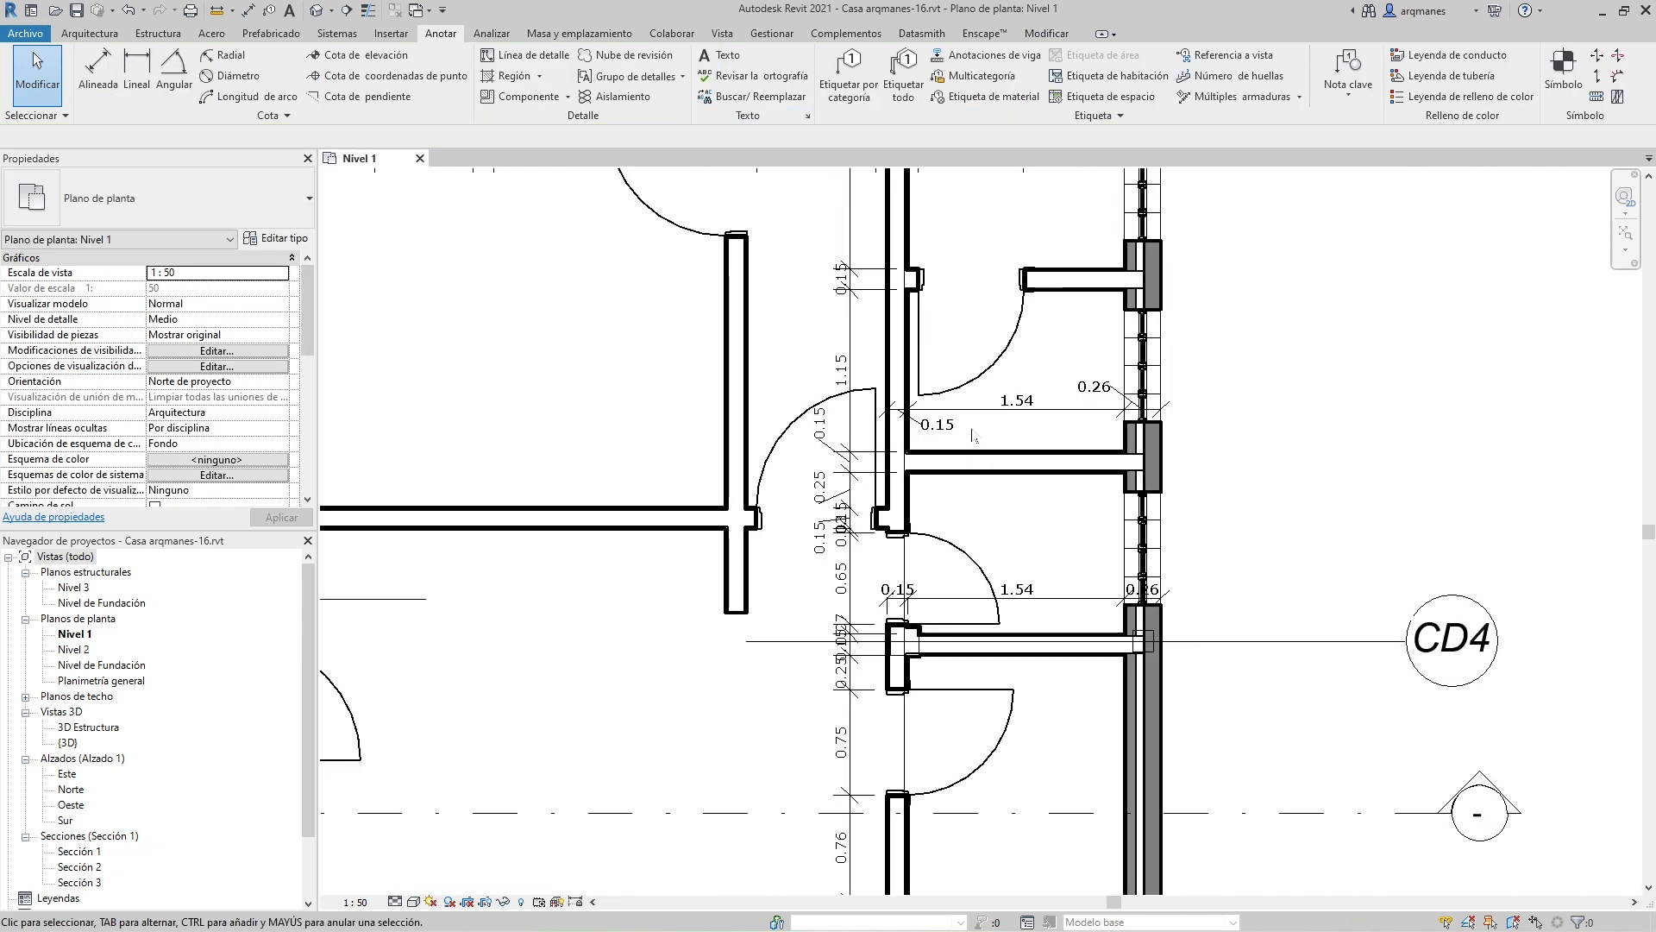
scroll(967, 511, down, 5)
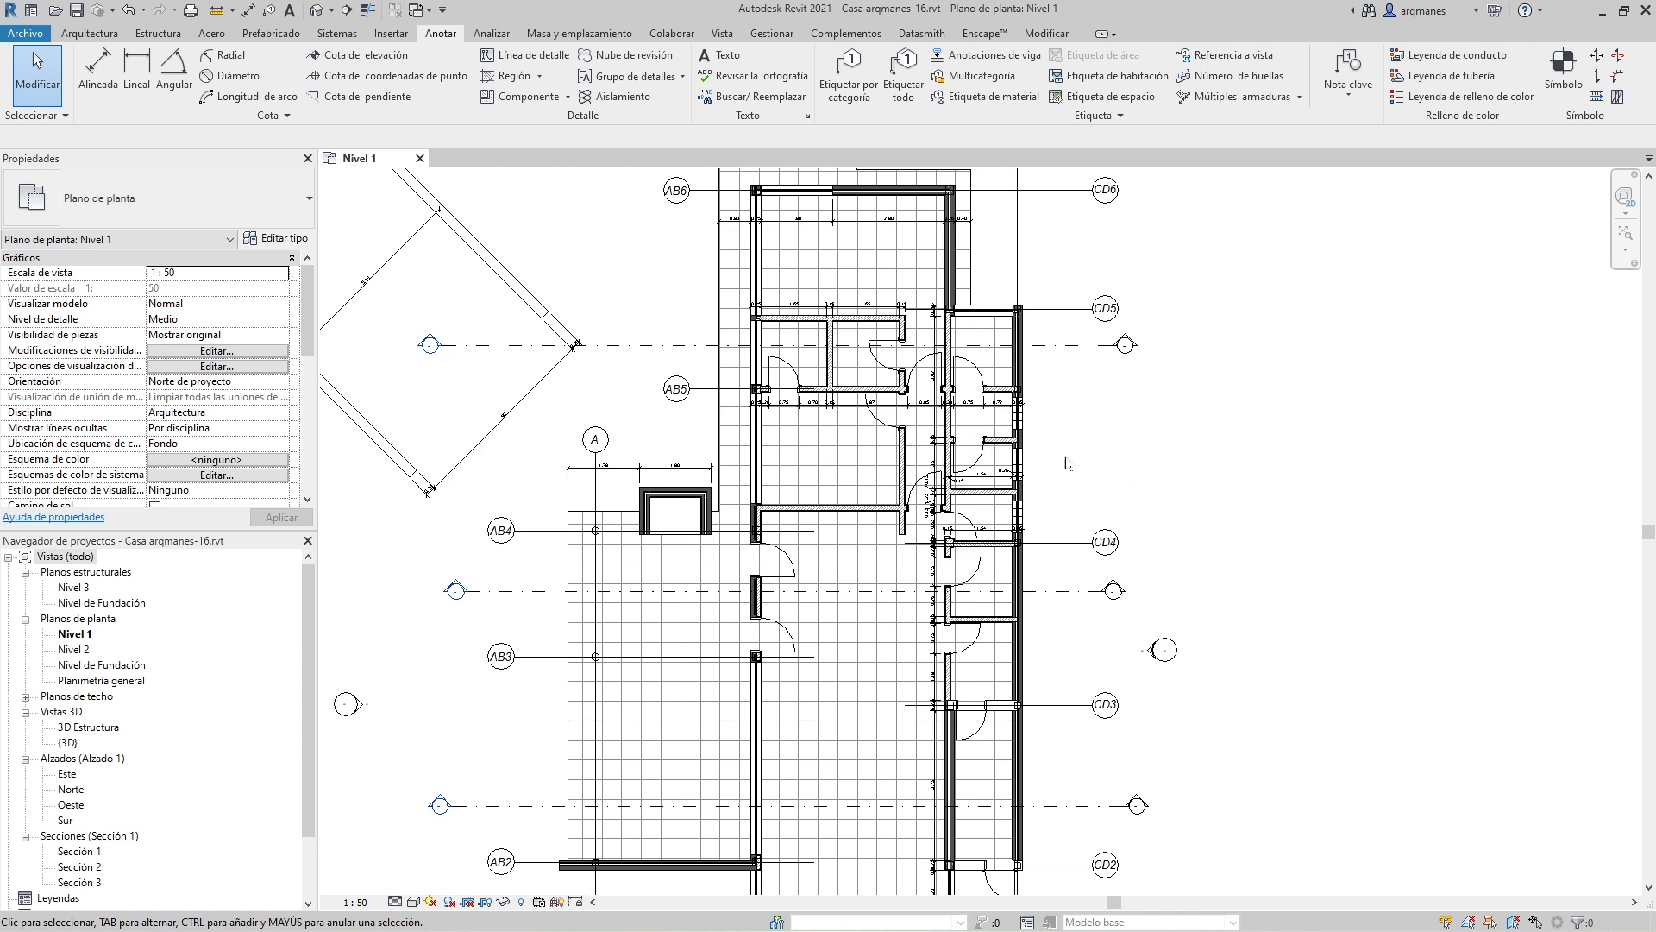
scroll(787, 374, up, 8)
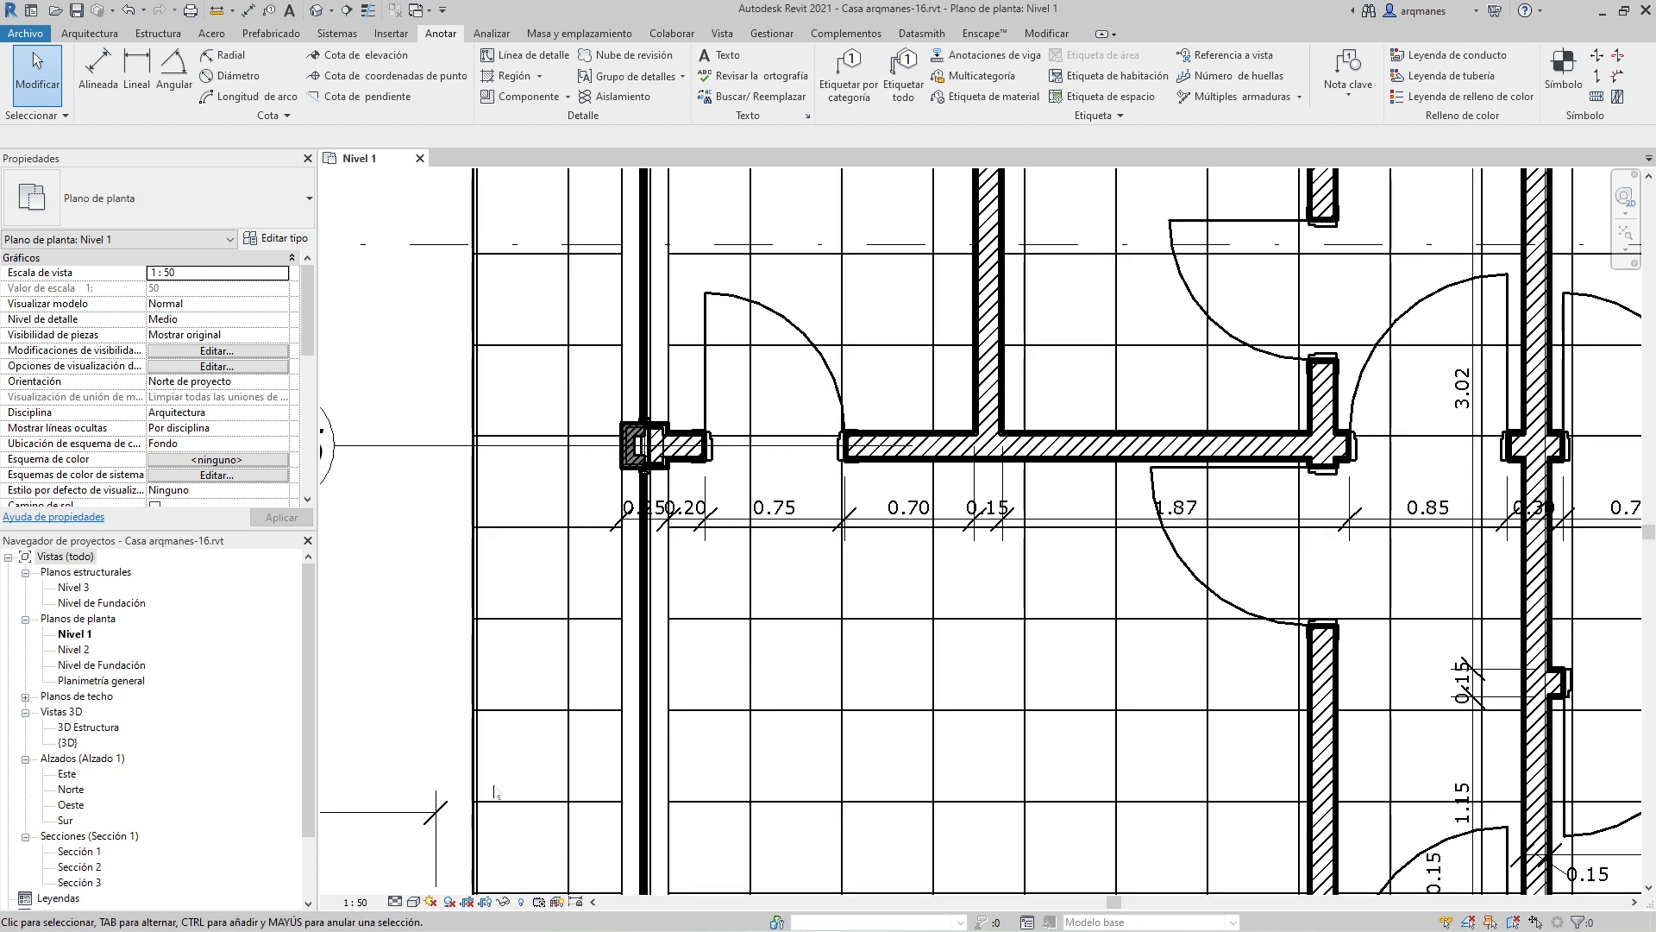
click(381, 904)
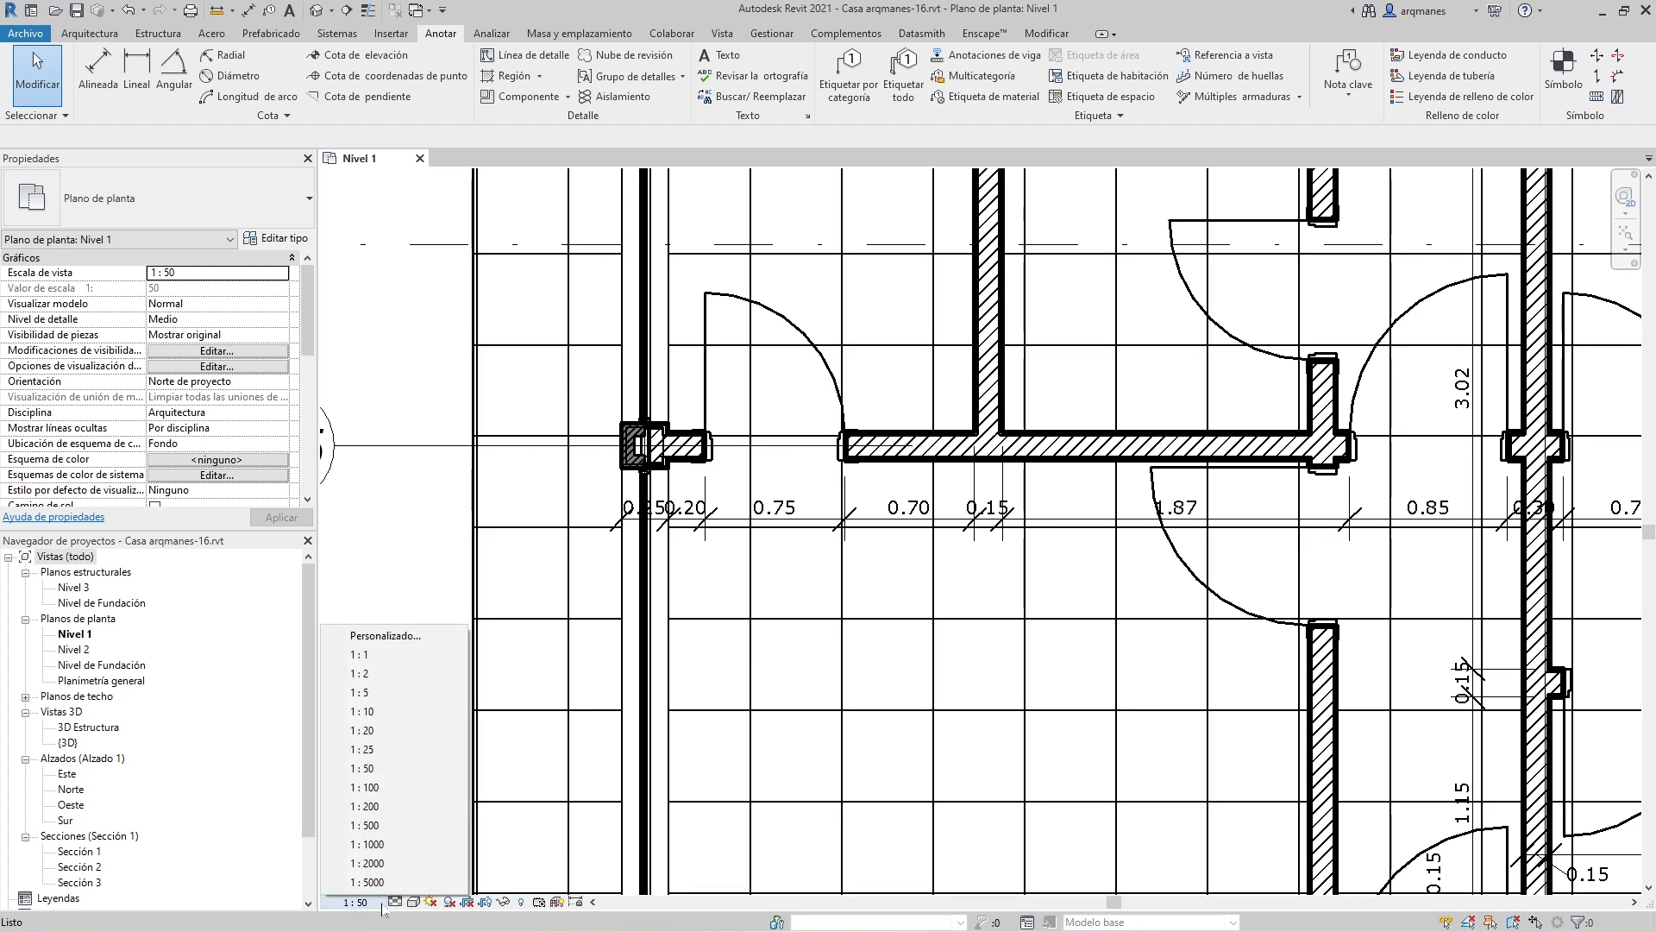
click(378, 750)
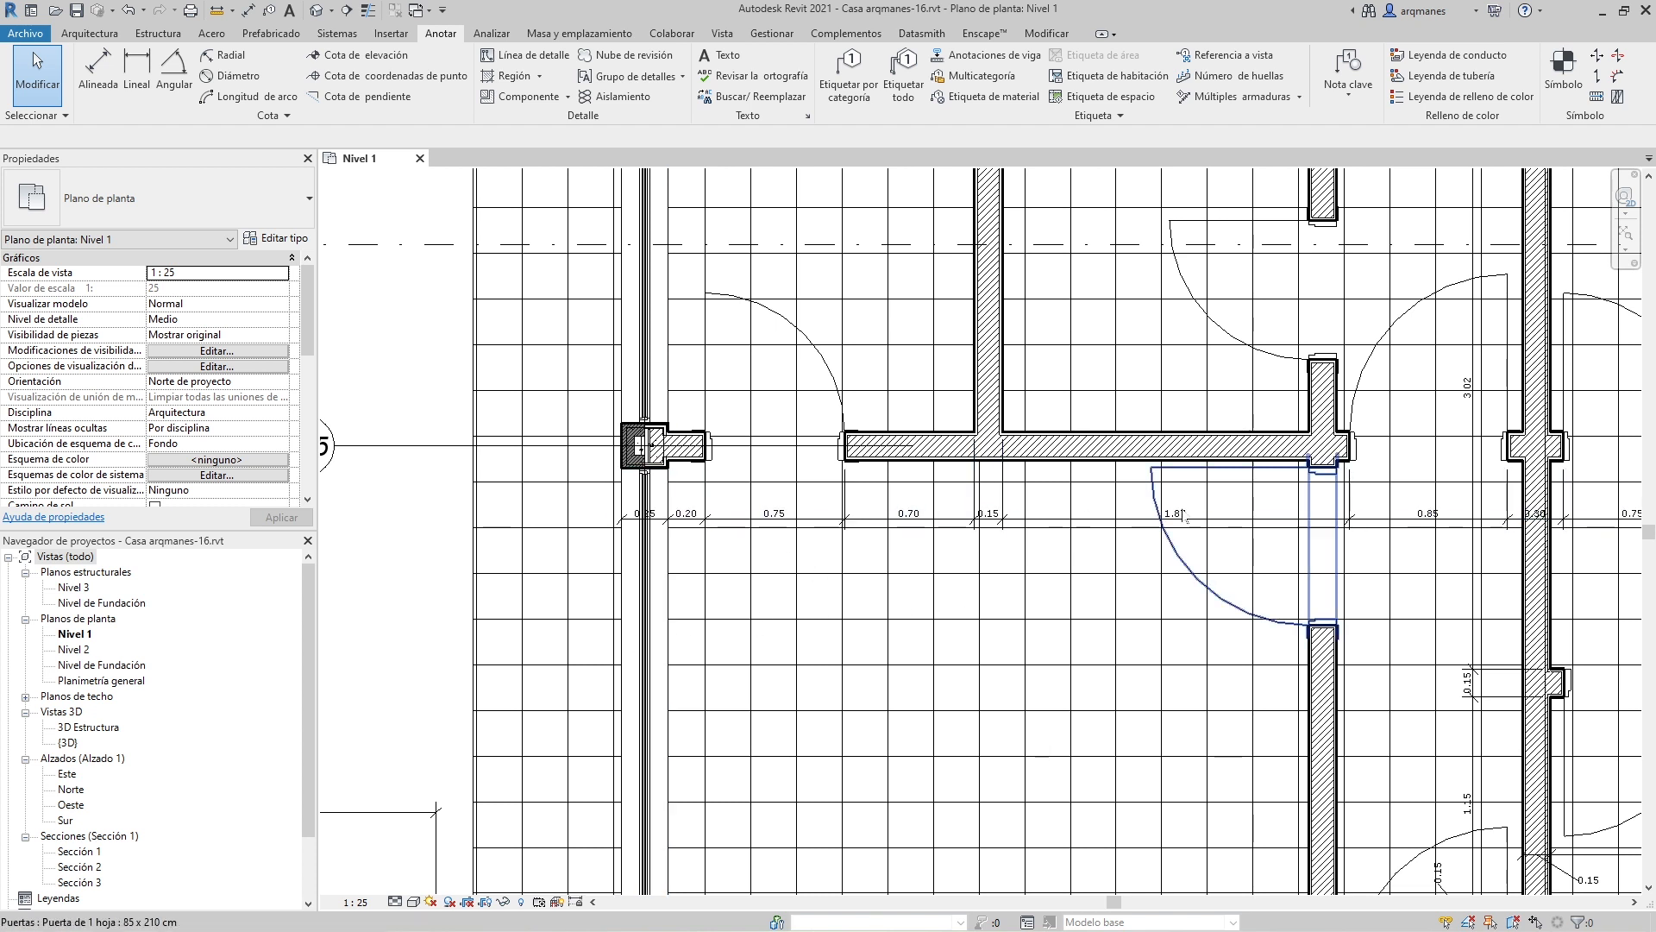
click(367, 904)
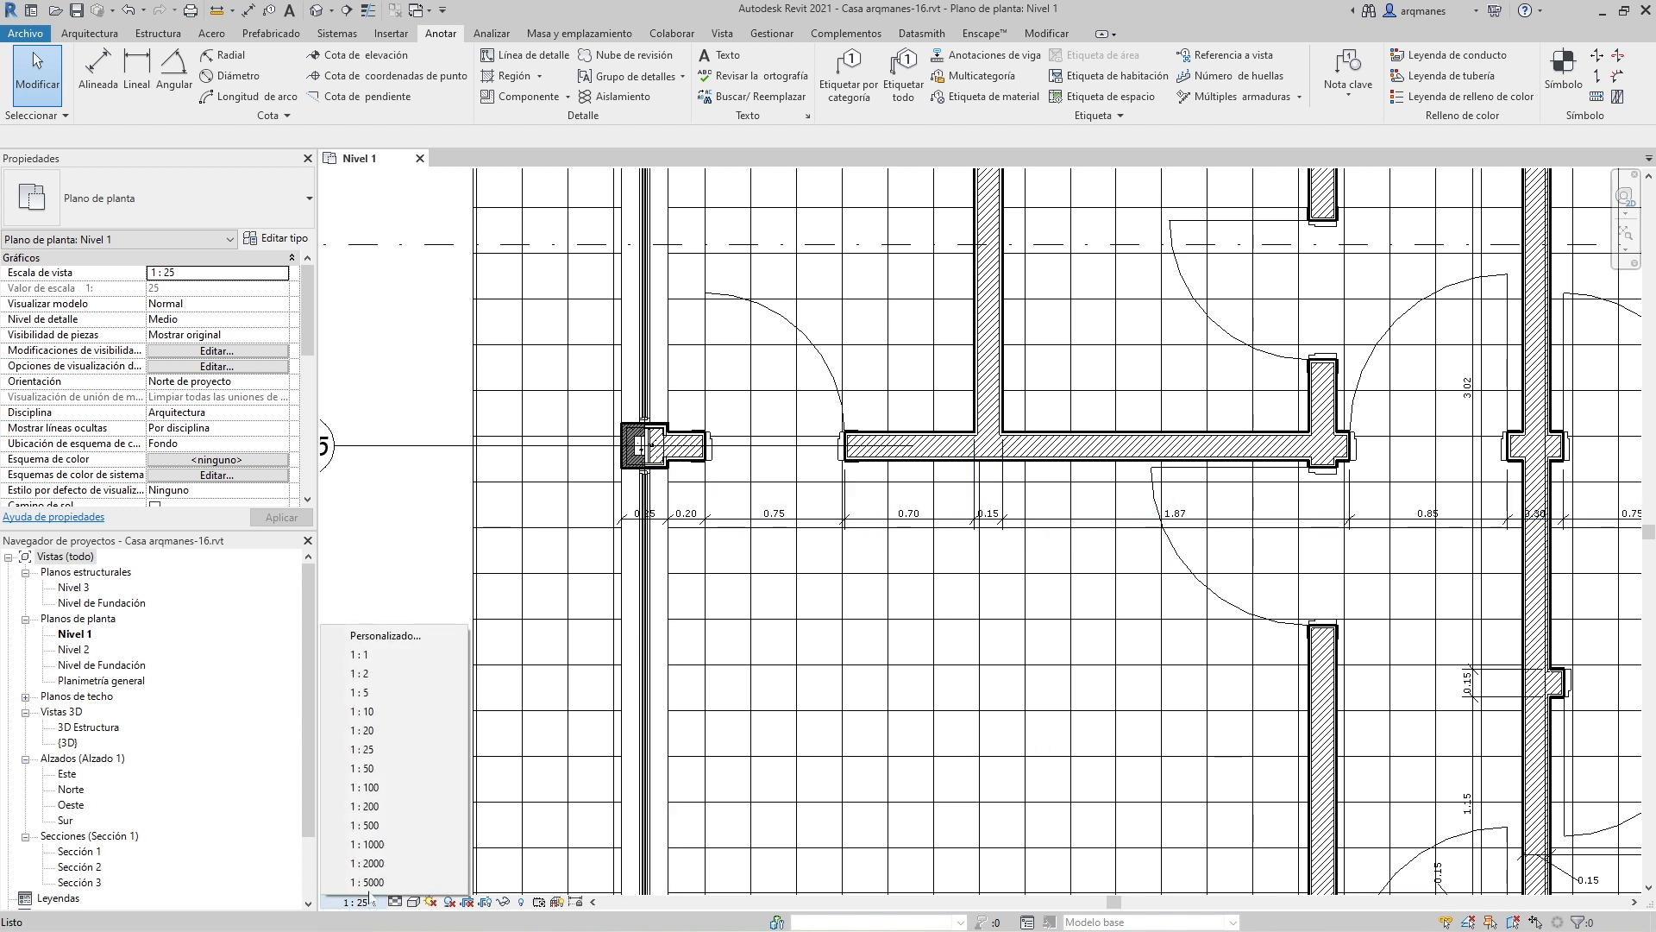
click(383, 770)
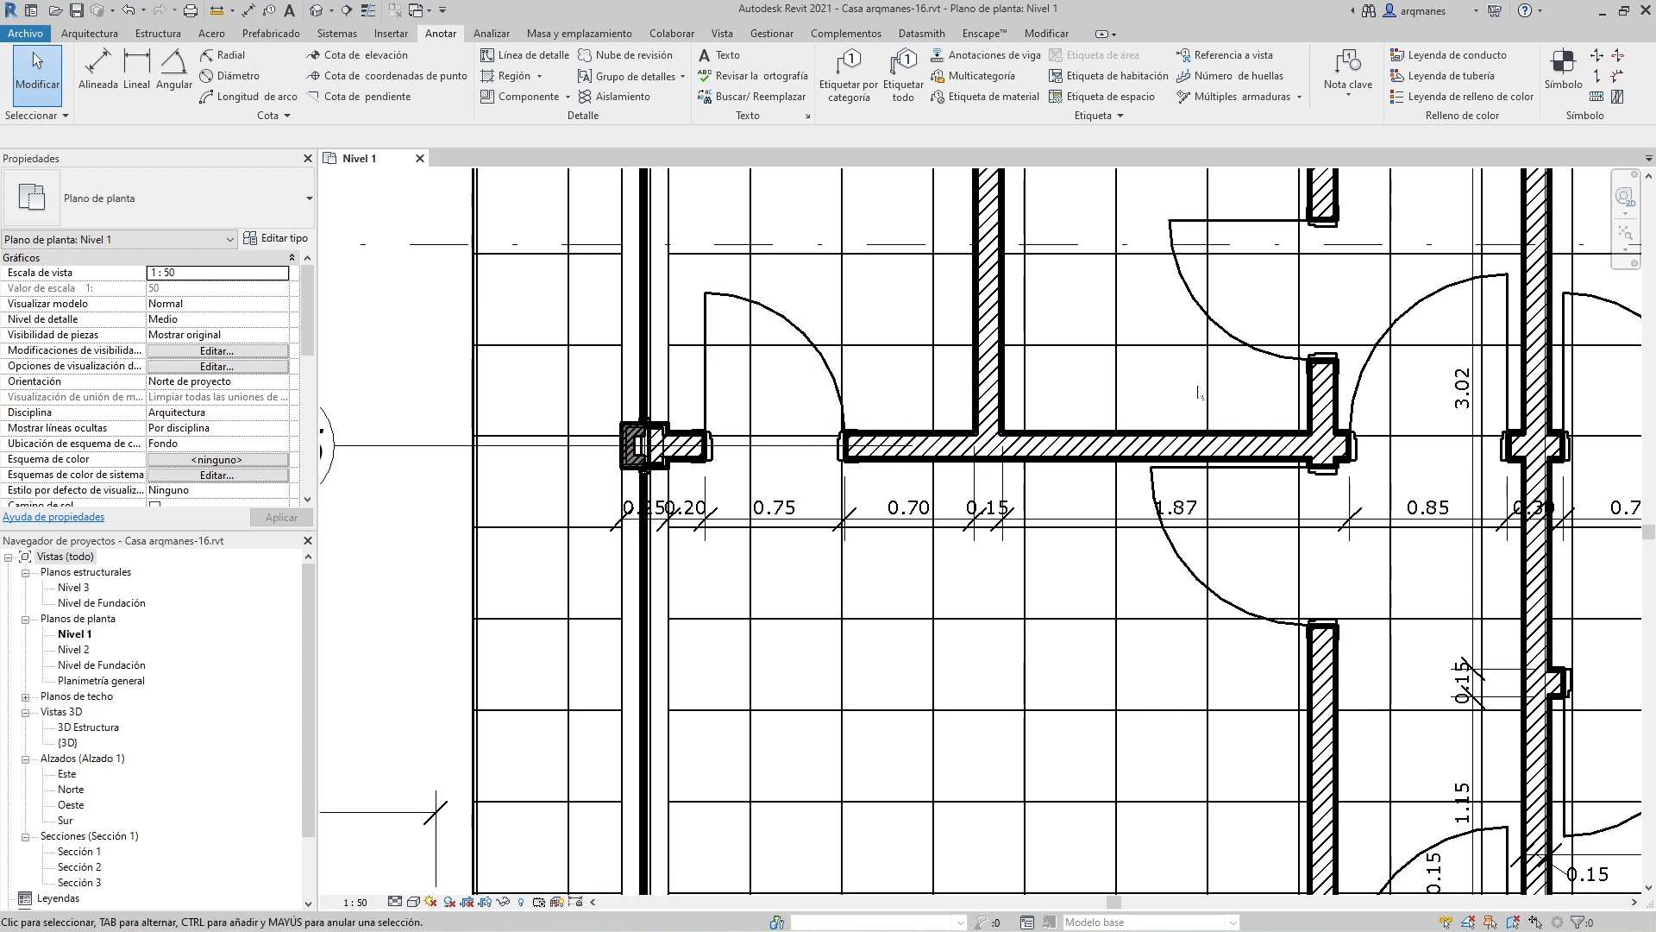
Step: Set the Nivel 1 view scale to 1:100
click(355, 903)
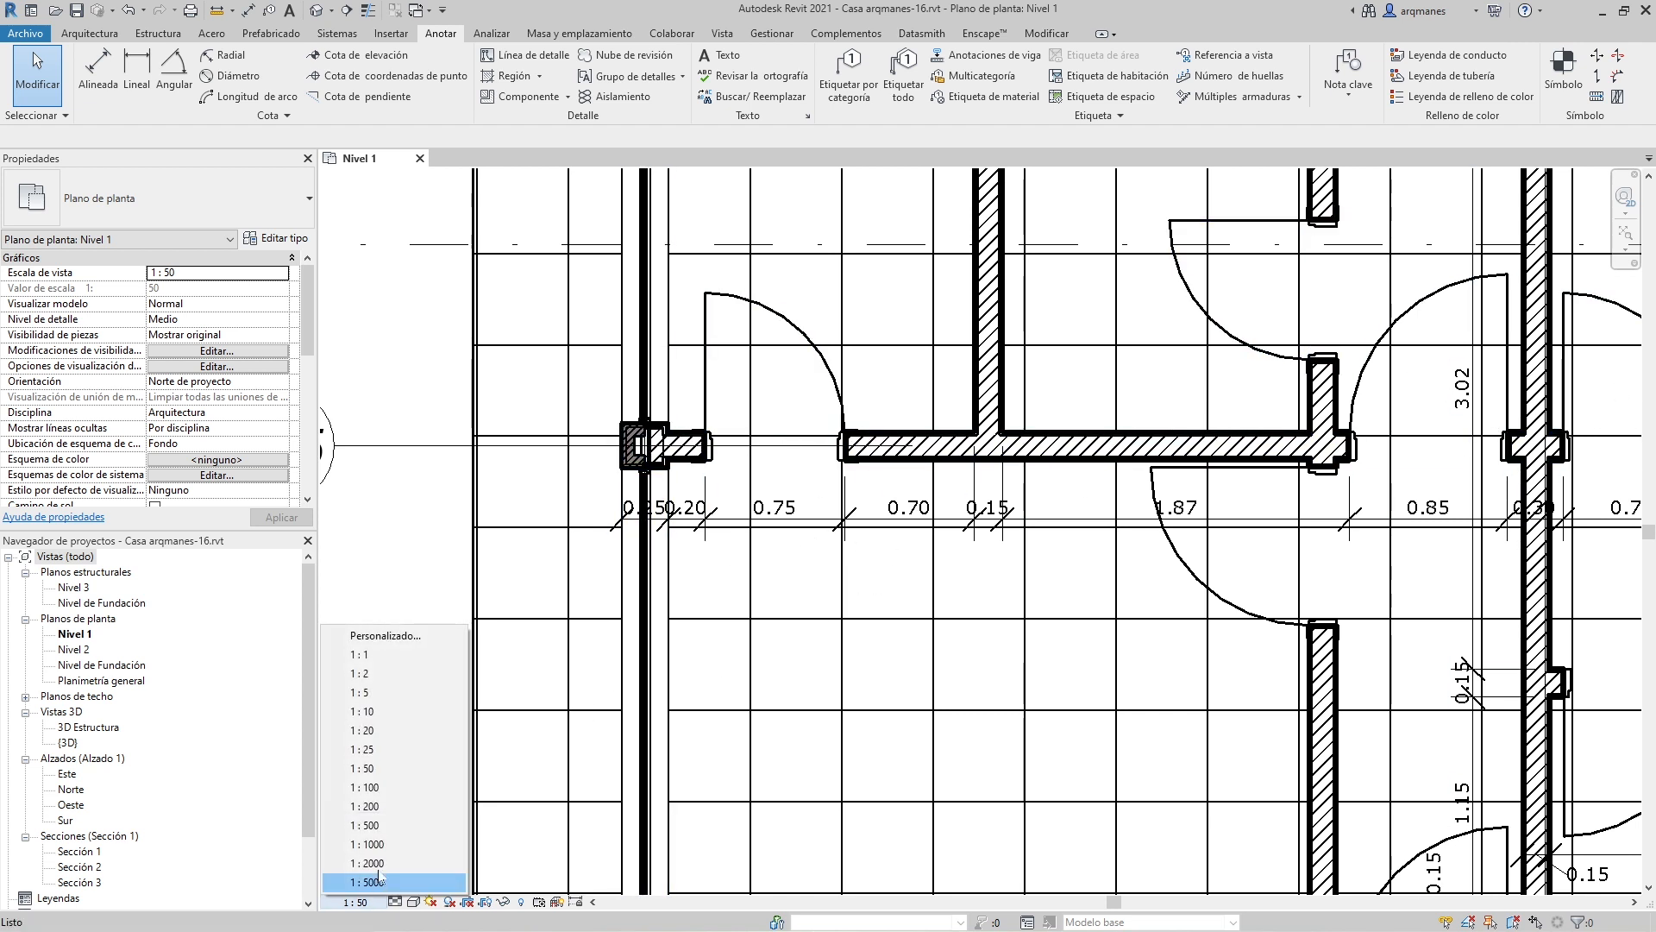
click(371, 787)
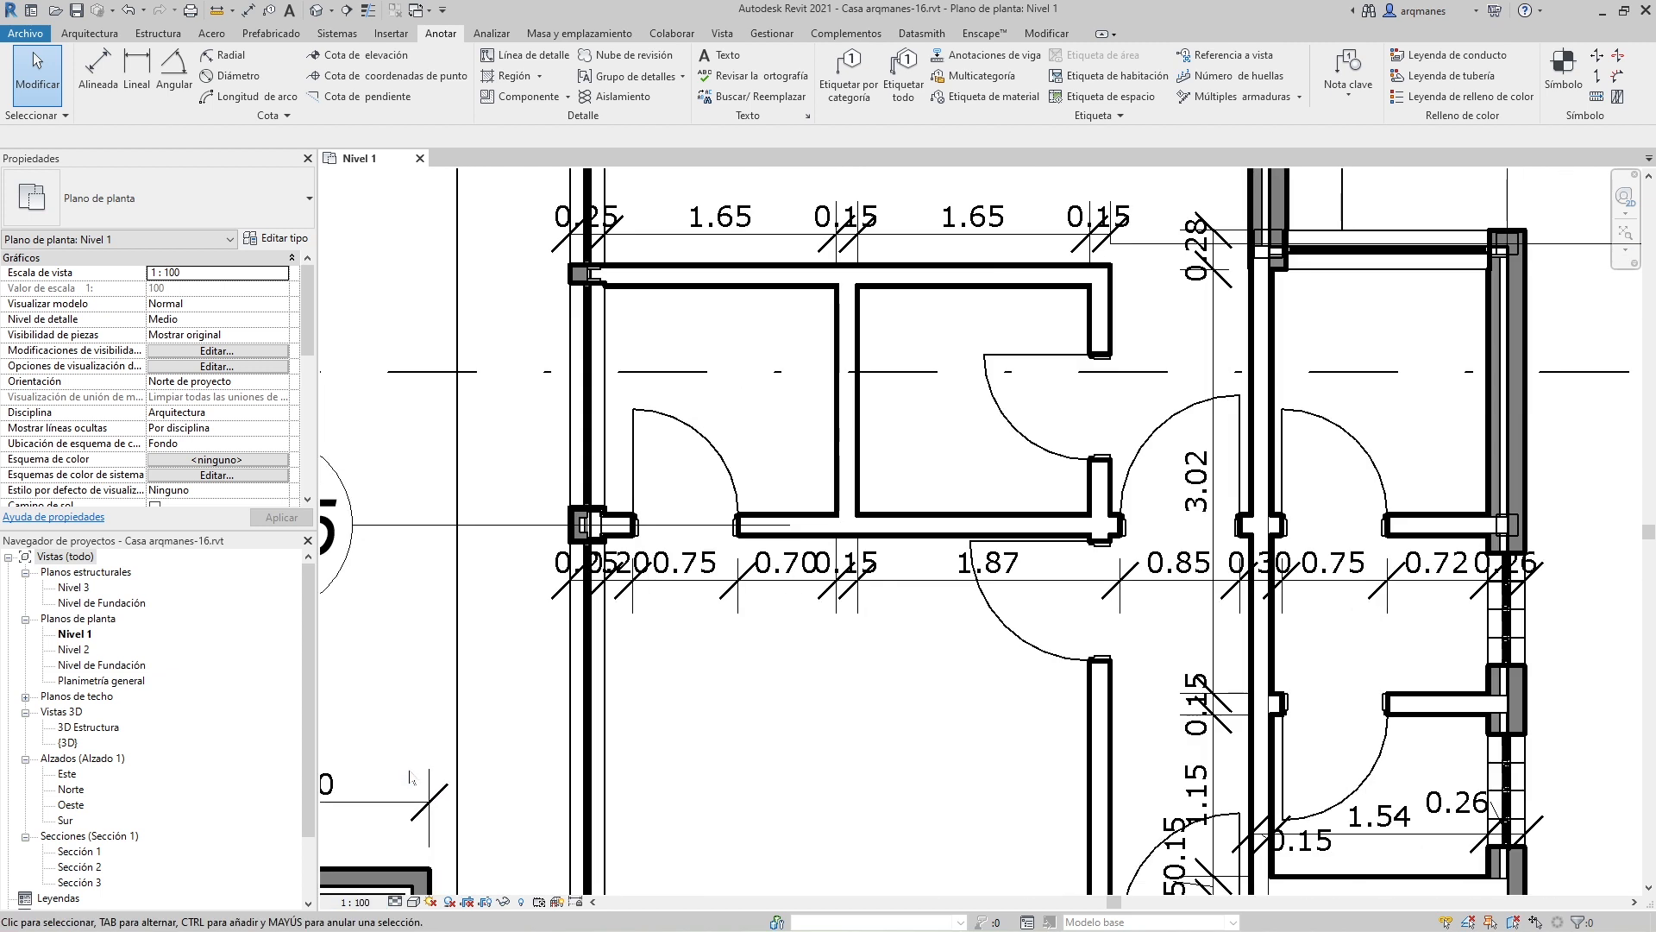
scroll(411, 779, down, 2)
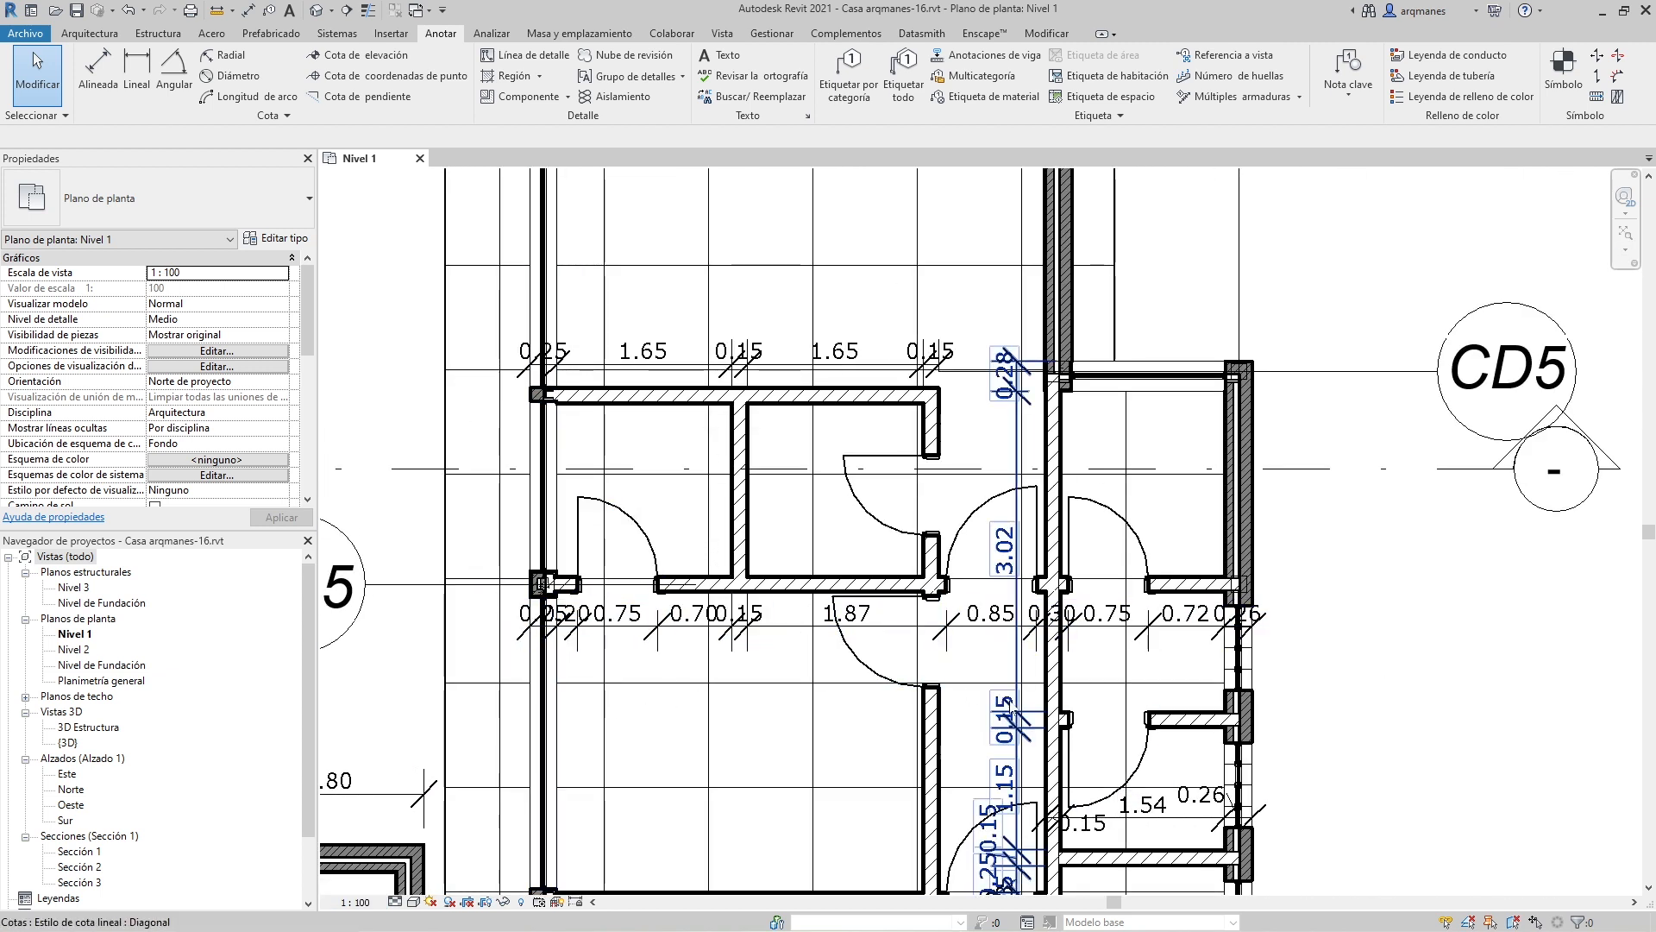
scroll(897, 358, down, 1)
Step: Move the 0.15 text of the upper horizontal dimension above CD4 farther below its line, clear of the tick marks
scroll(928, 431, up, 2)
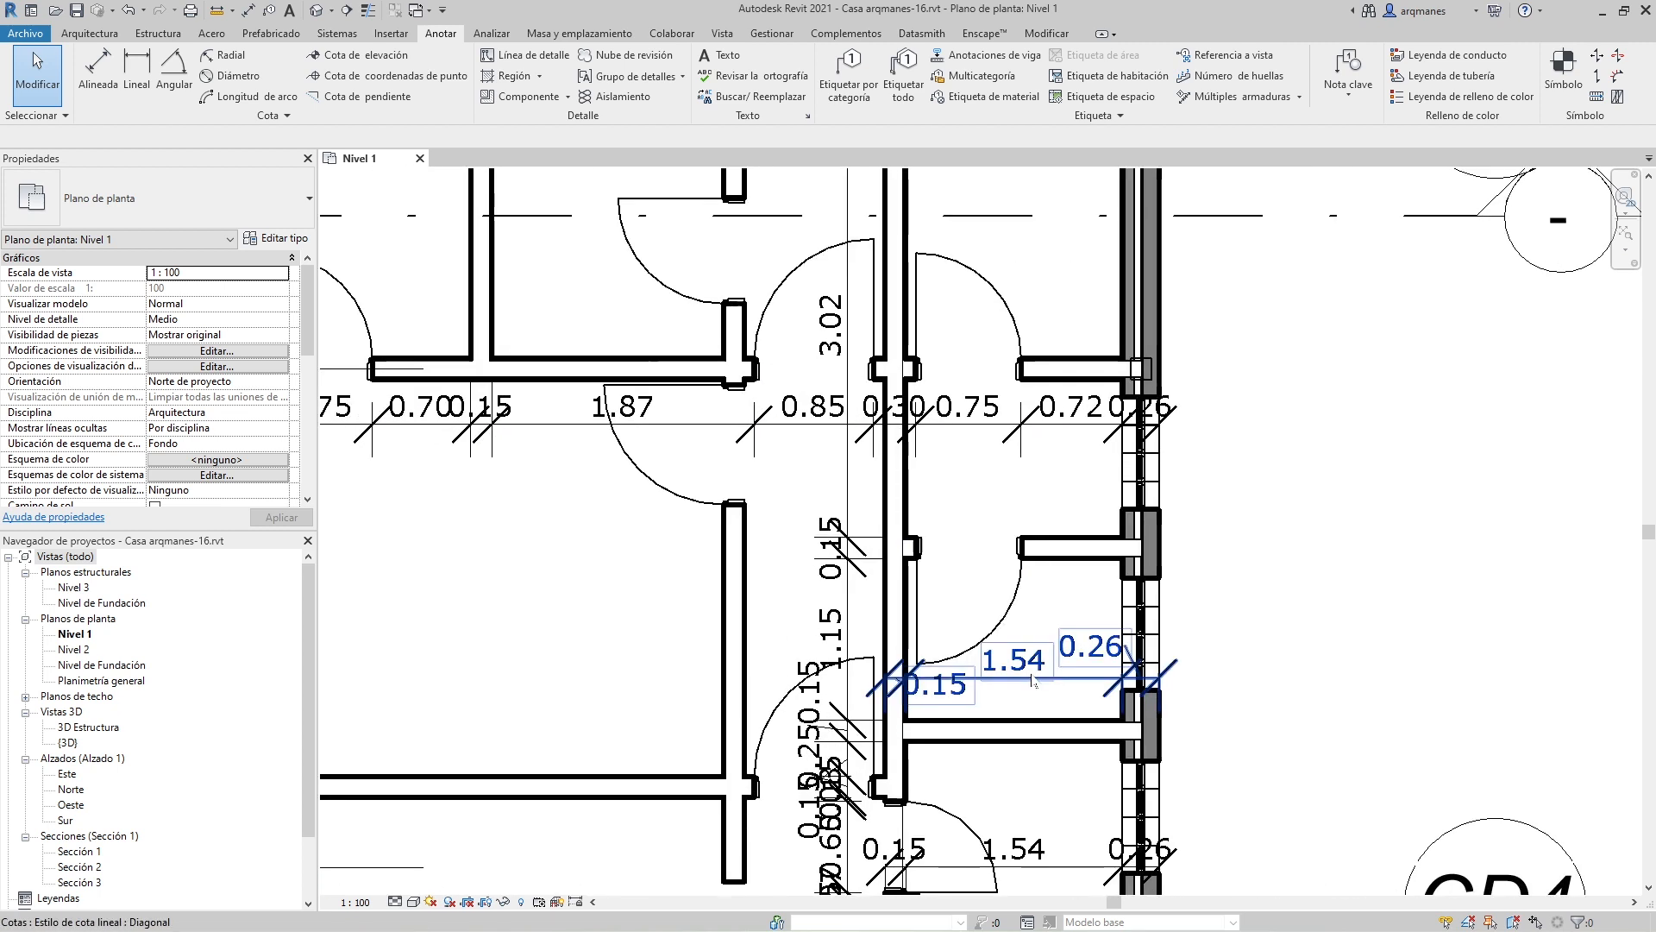
scroll(944, 700, up, 2)
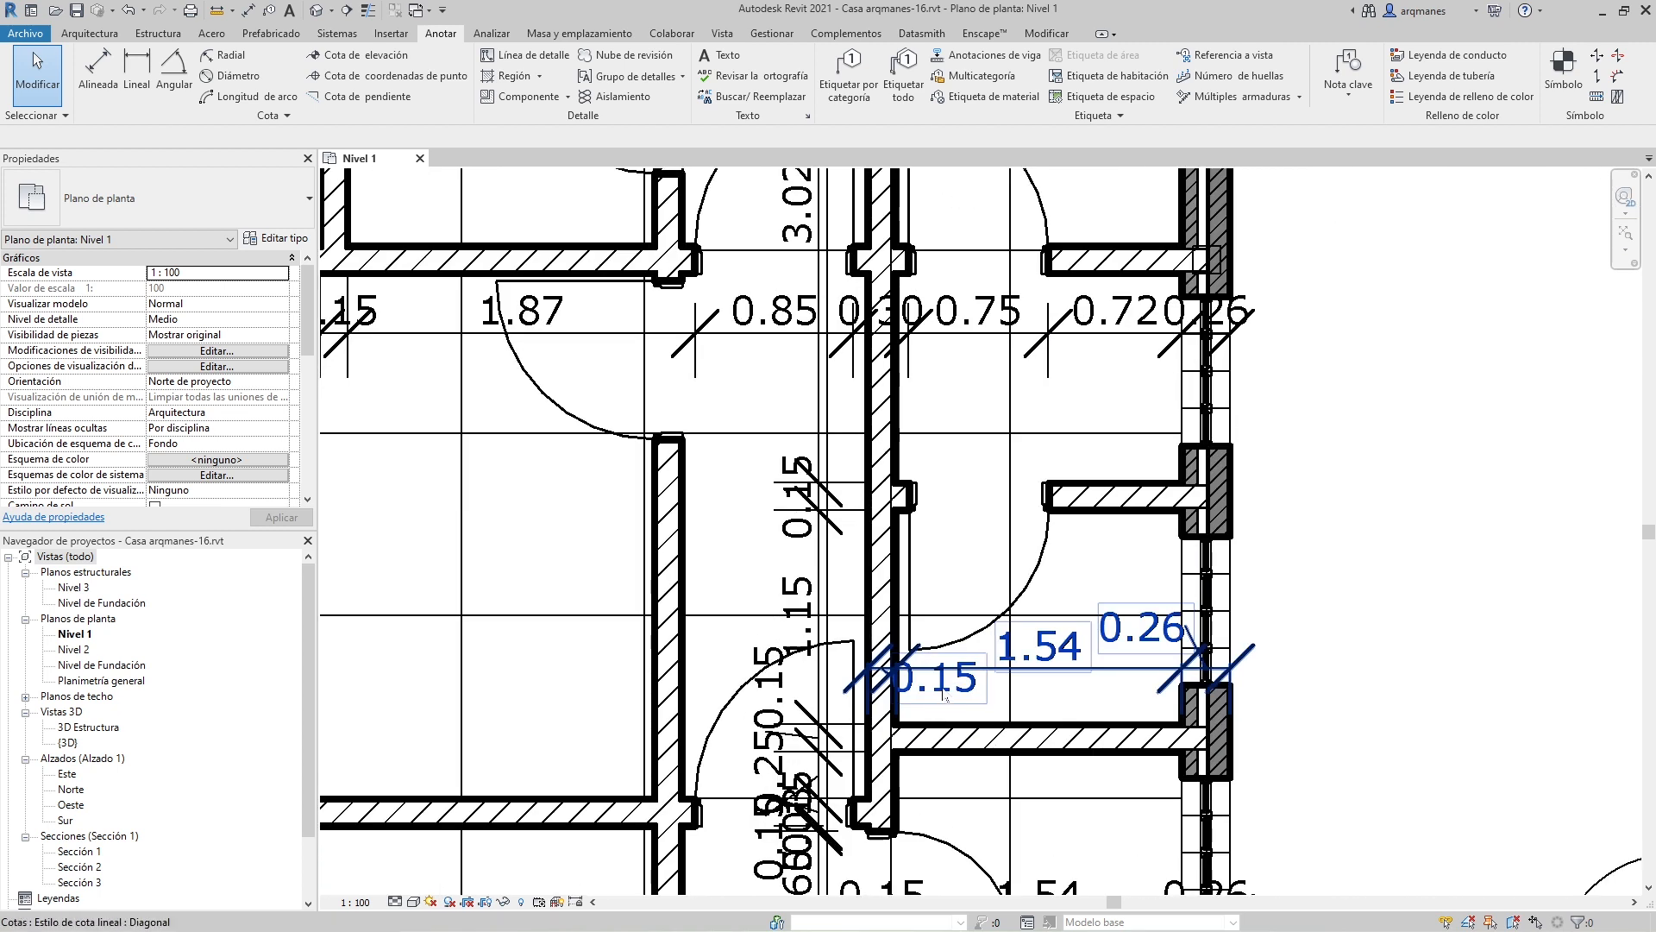
click(946, 697)
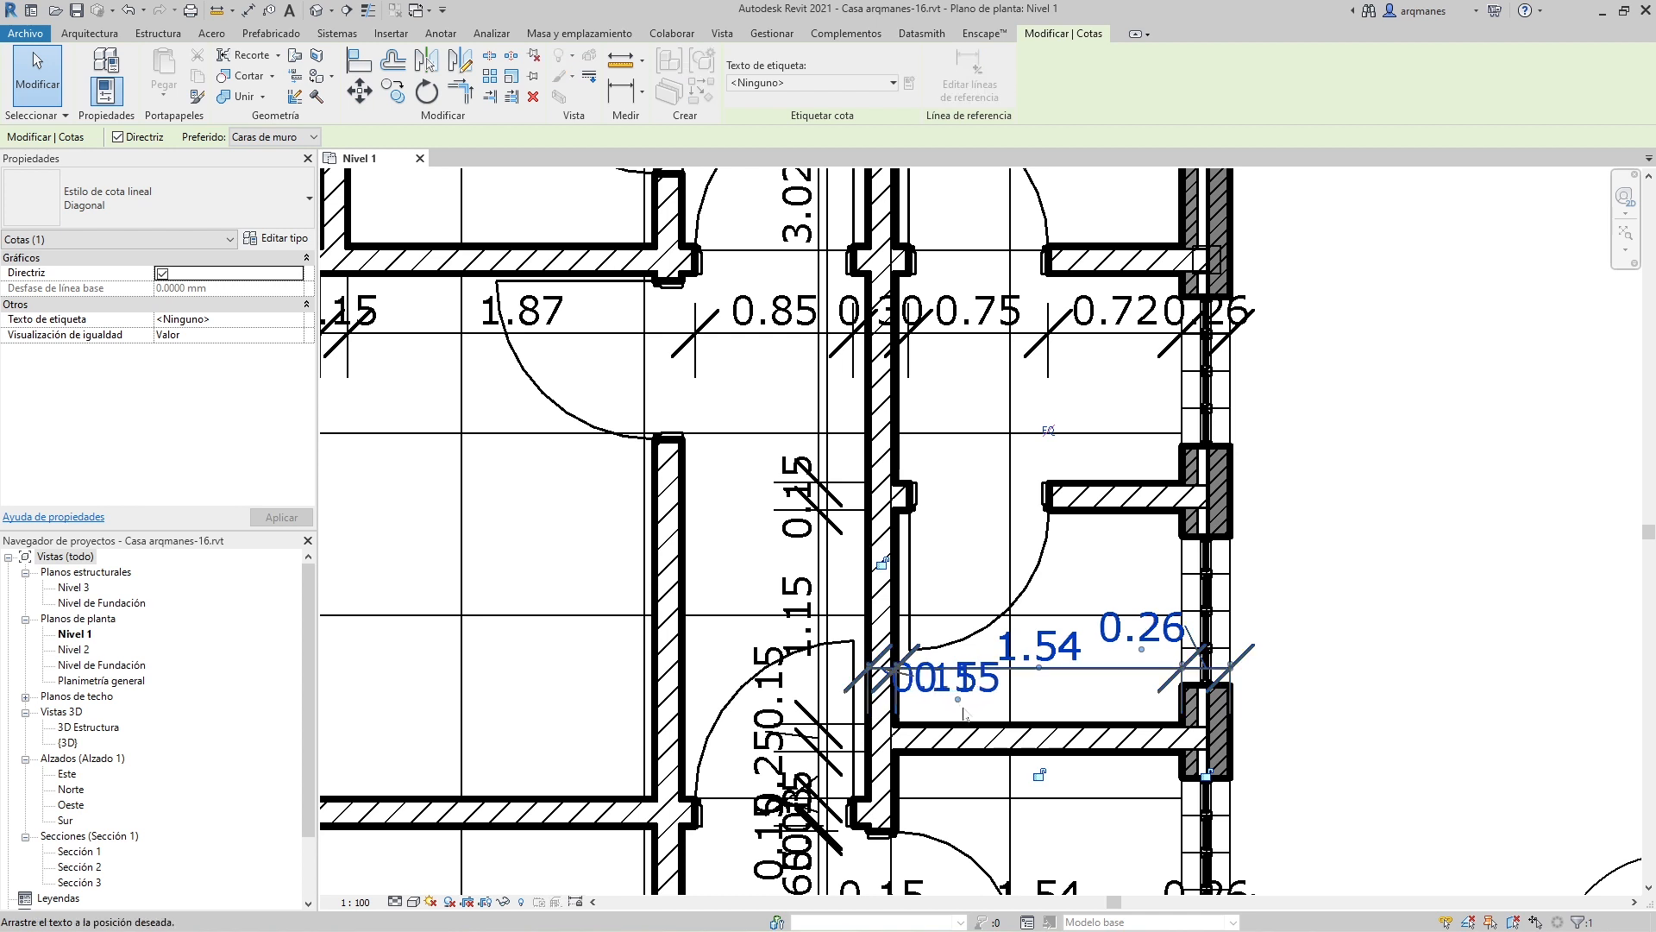
drag(964, 713, 978, 726)
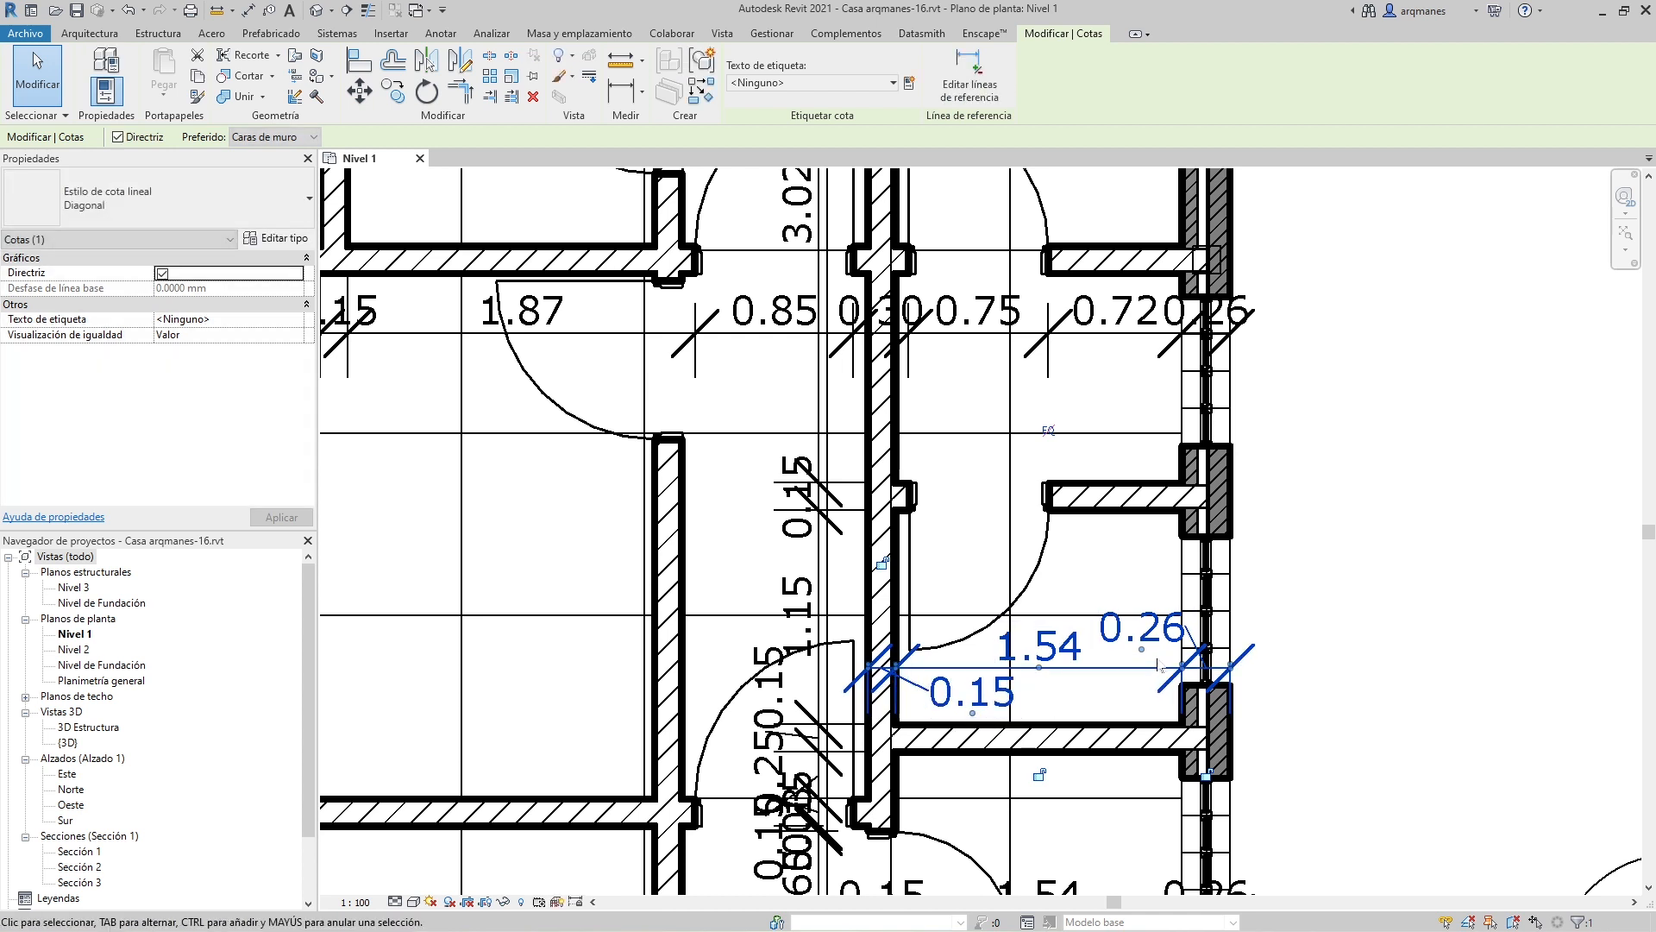
Step: Set the Nivel 1 view scale back to 1:50 and show the whole floor plan
scroll(791, 601, down, 3)
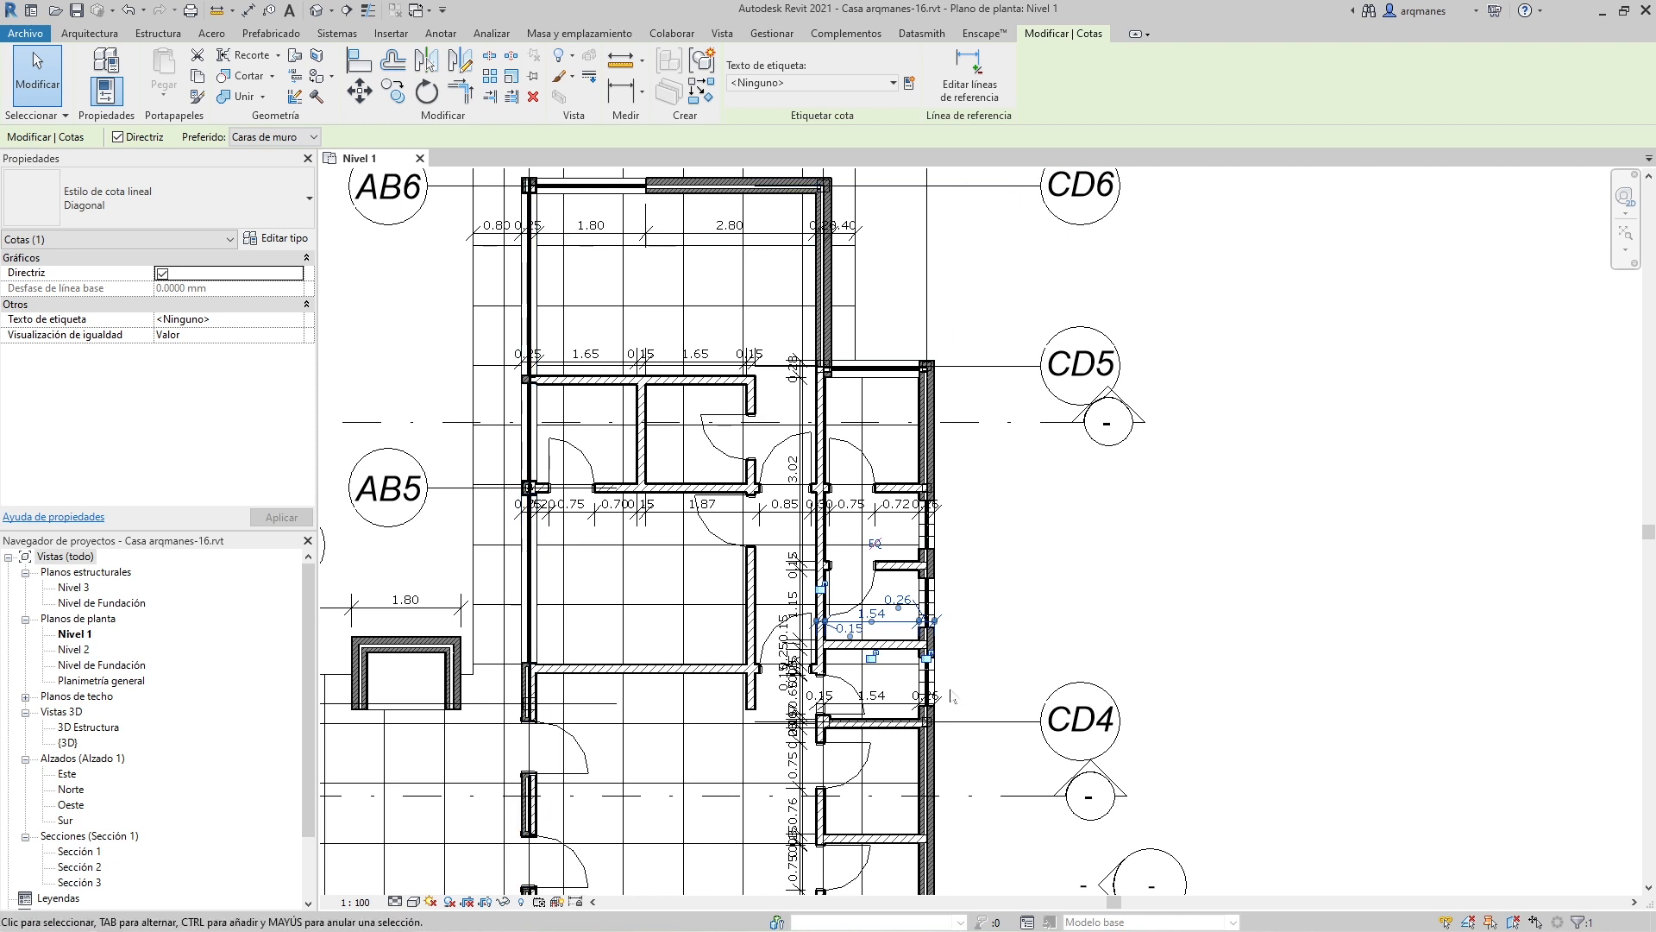
click(355, 902)
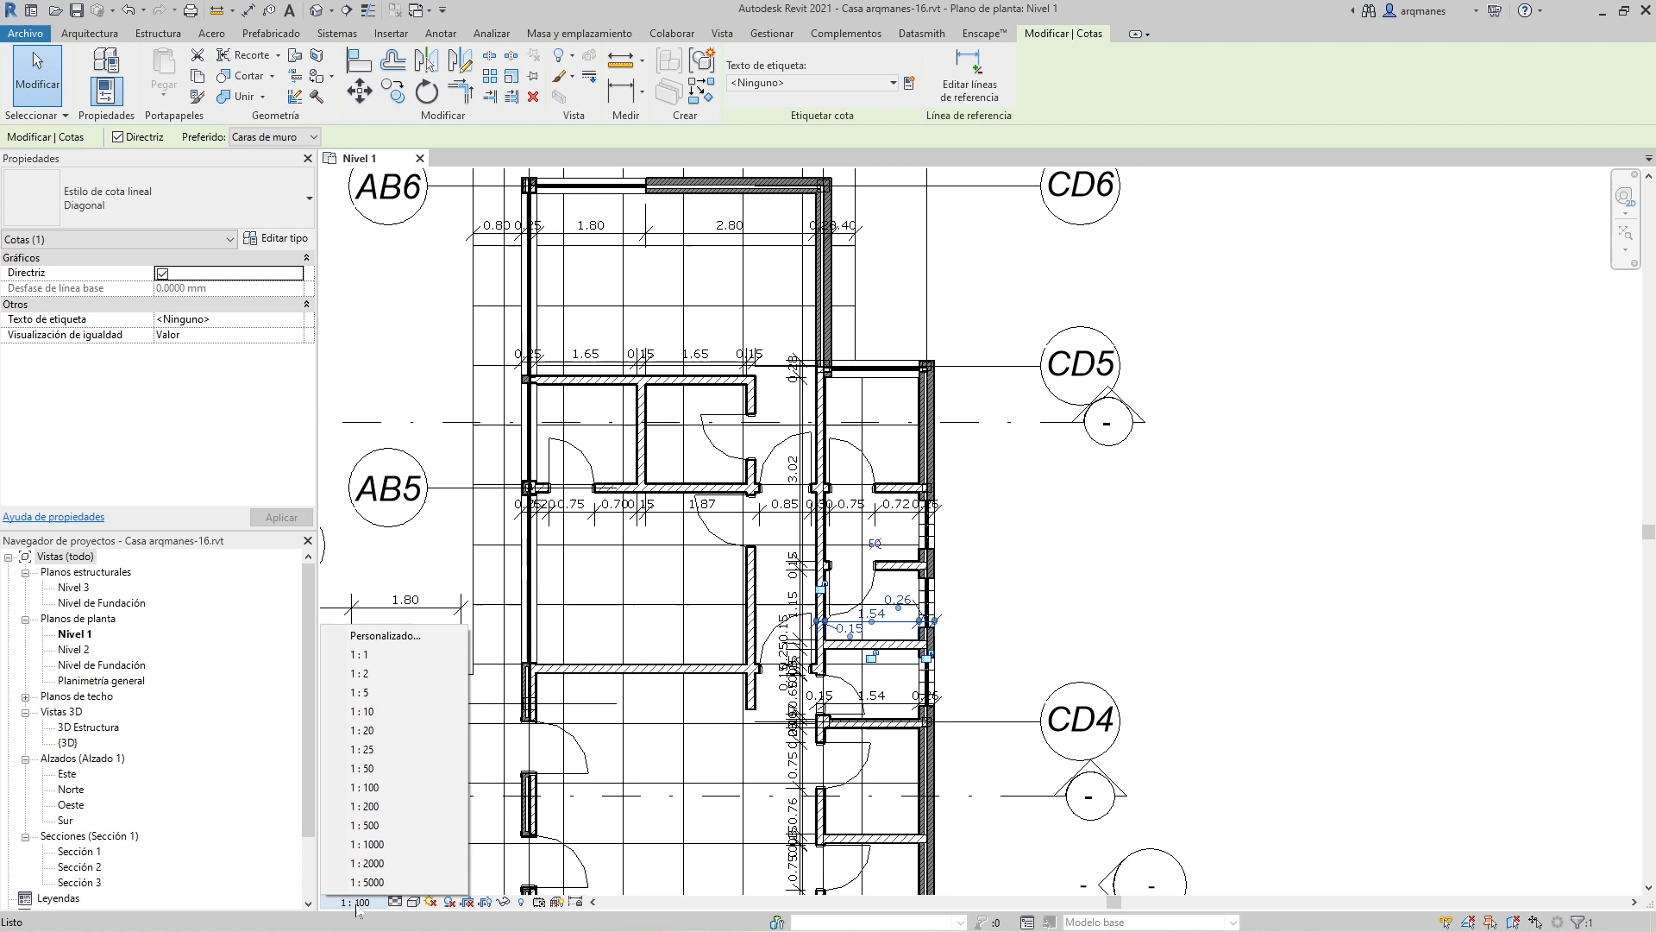
click(395, 772)
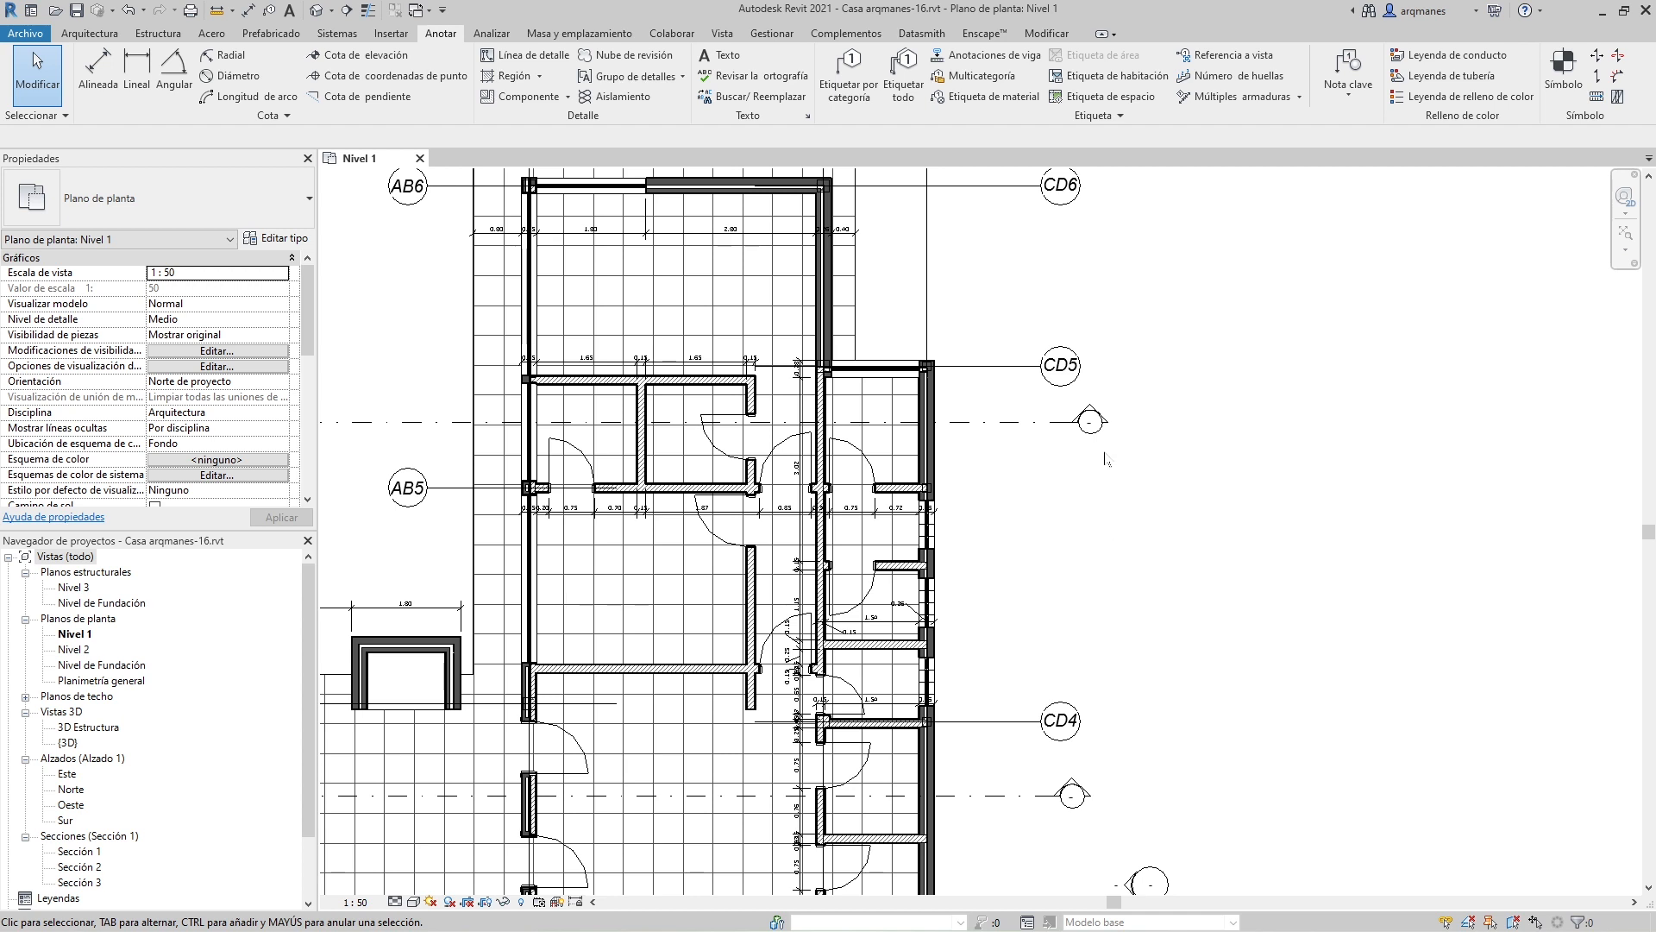
scroll(1105, 447, down, 3)
scroll(789, 397, down, 1)
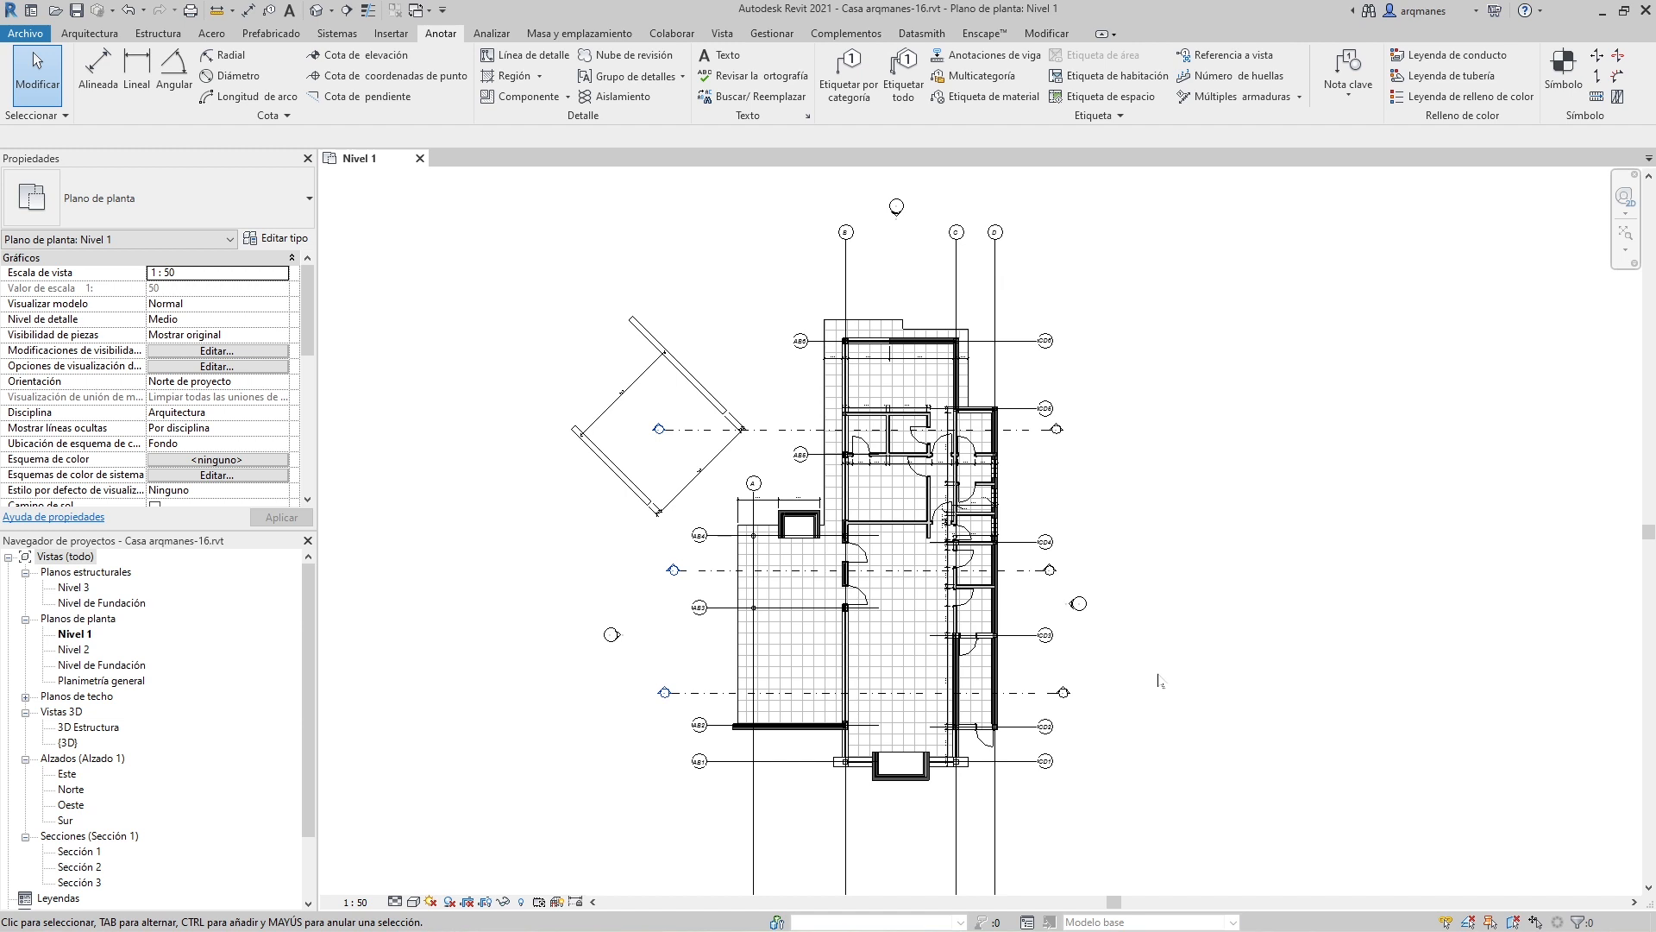
scroll(1159, 681, up, 1)
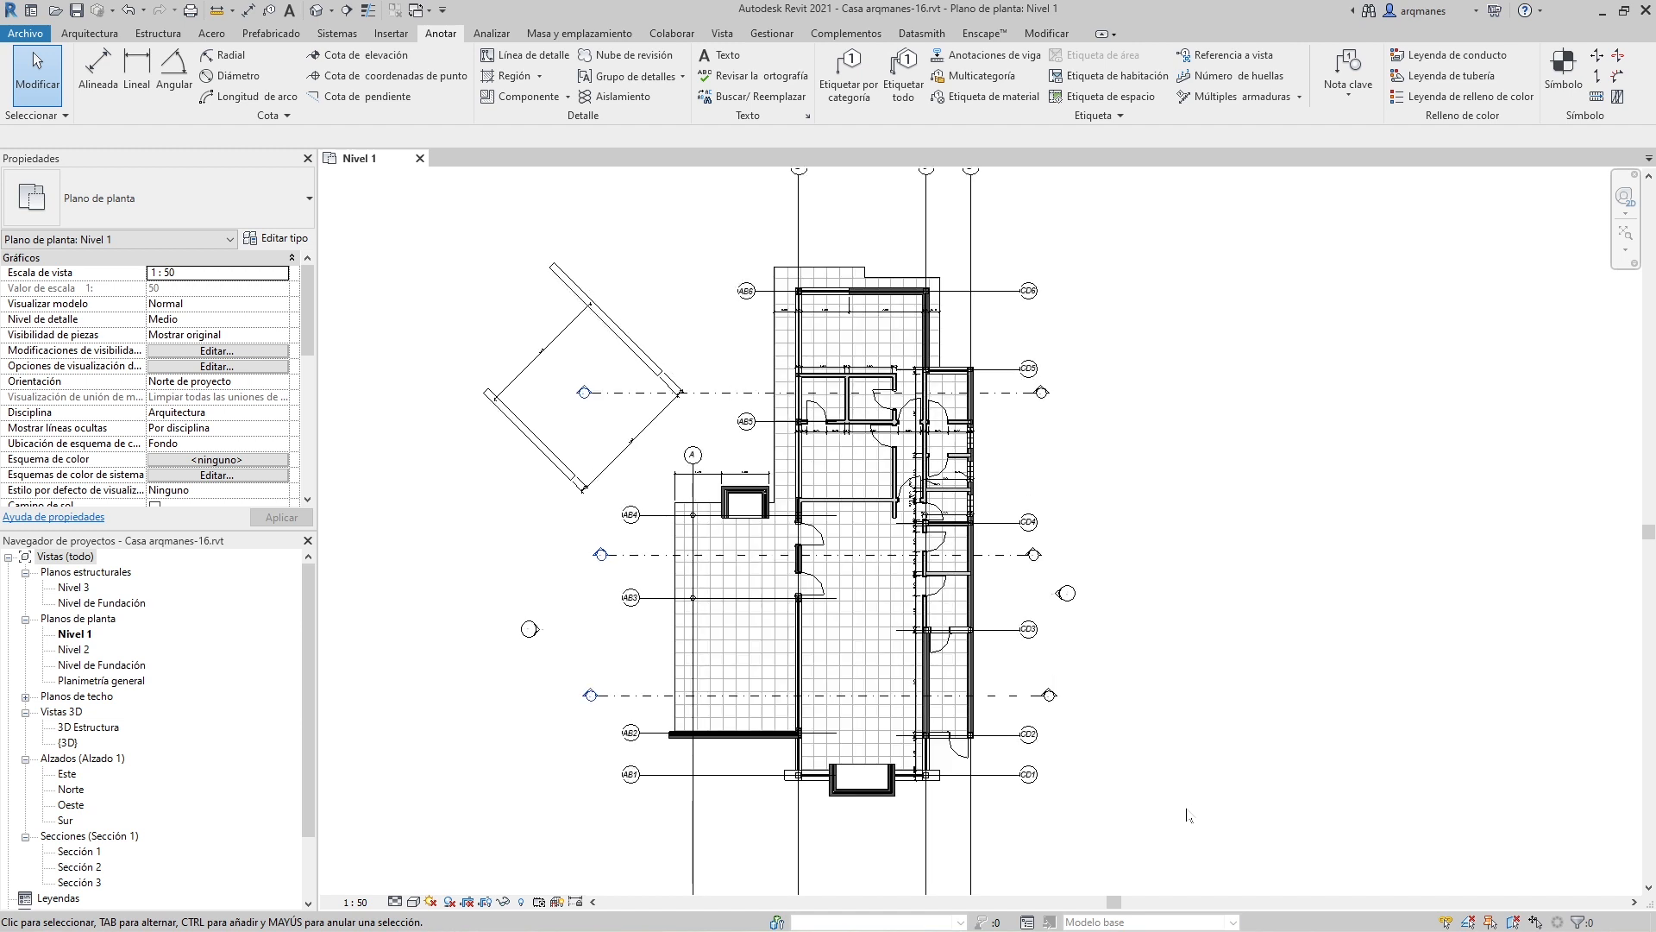